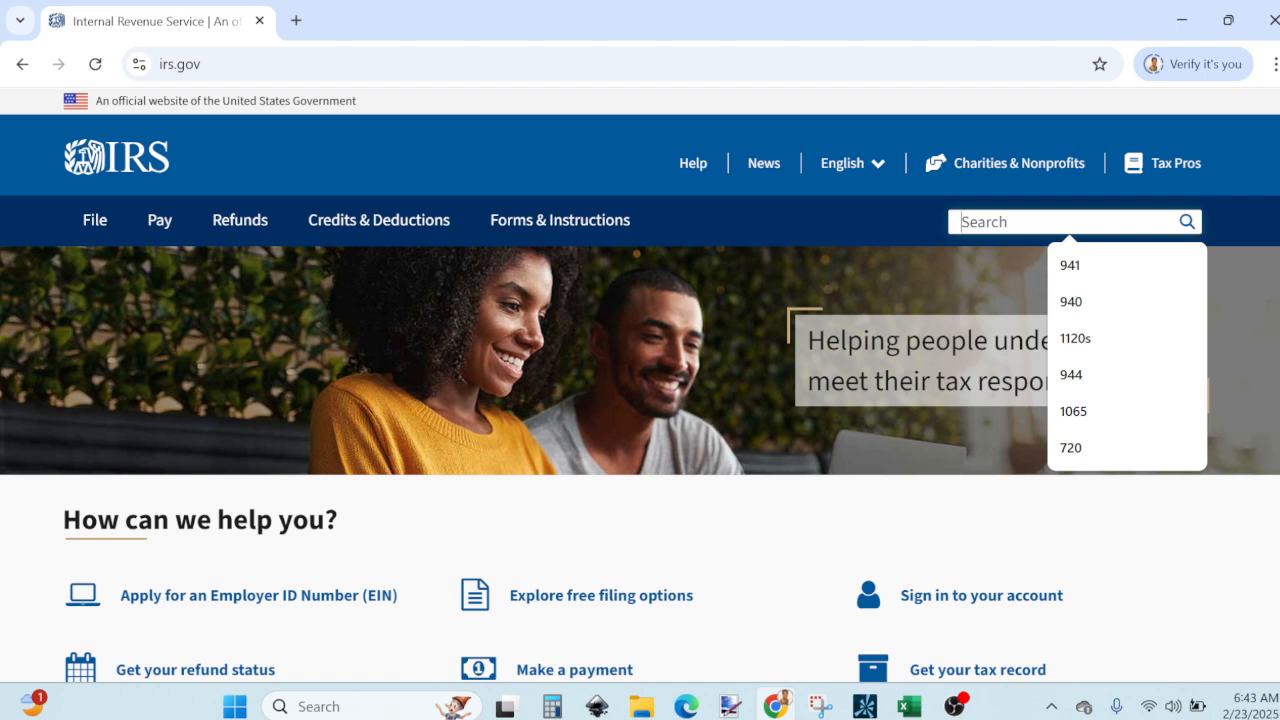
# Step: Search the IRS site for 1120s and open the Form 1120-S, U.S. Income Tax Return for an S Corporation PDF
pyautogui.write('1120s')
pyautogui.press('Return')
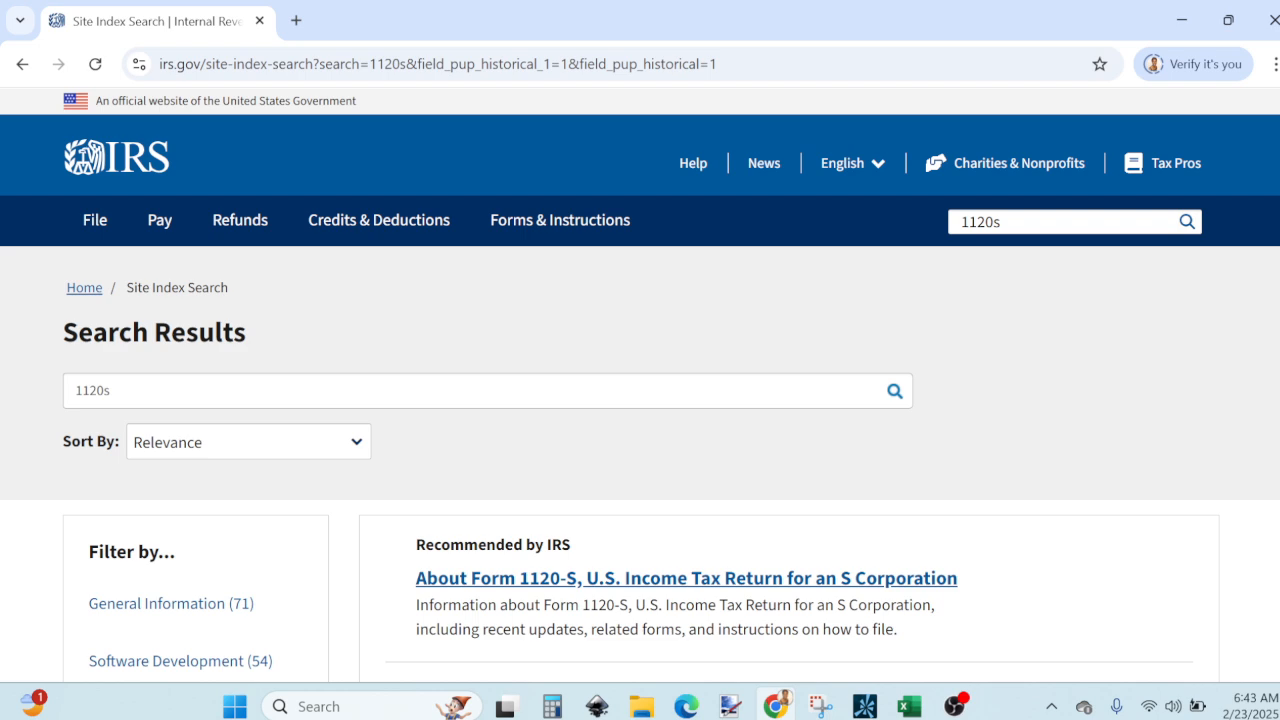
pyautogui.scroll(-3, 640, 400)
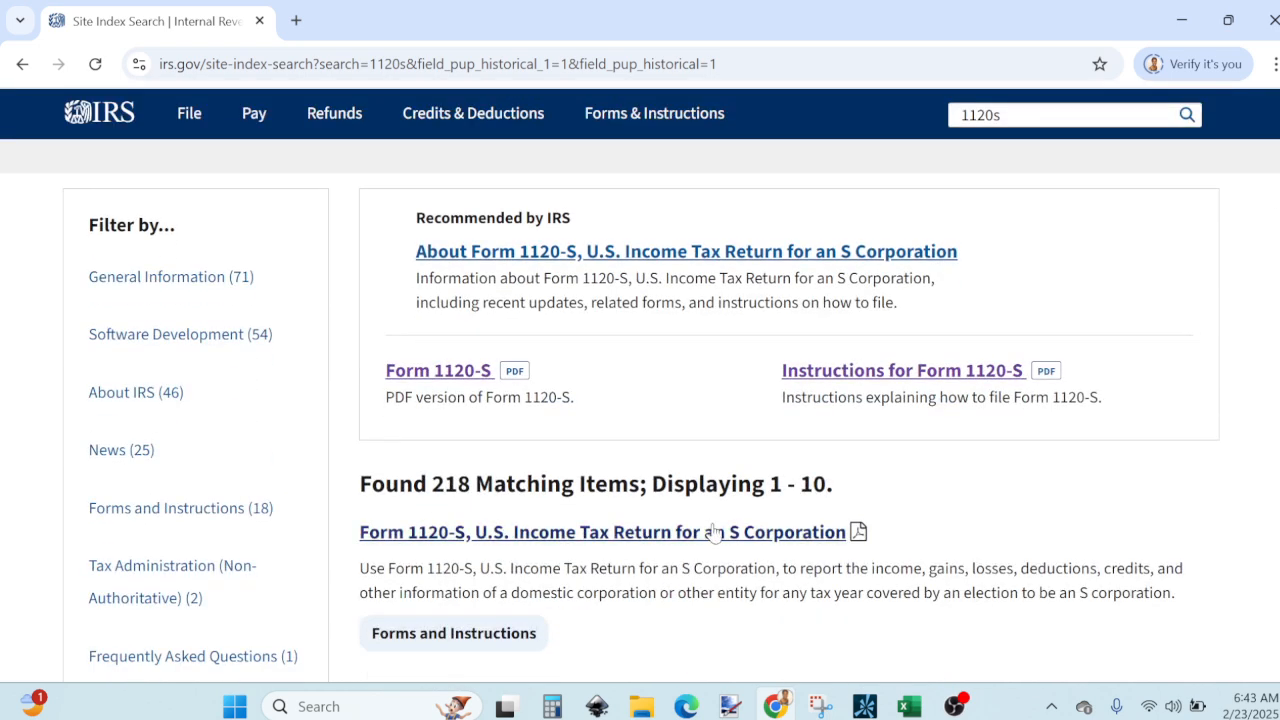
pyautogui.click(735, 533)
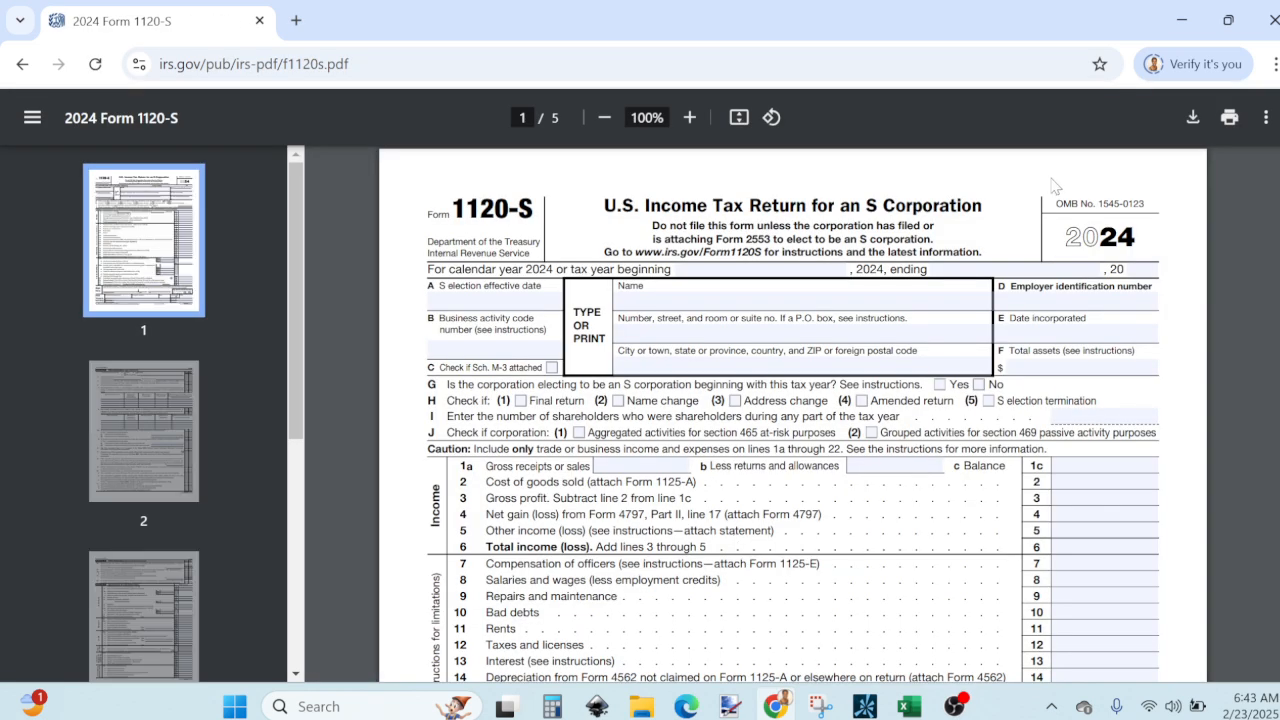
# Step: Download the form as a PDF named f1120s into the 1120 S > 2025 > 2024 Return folder
pyautogui.click(1195, 118)
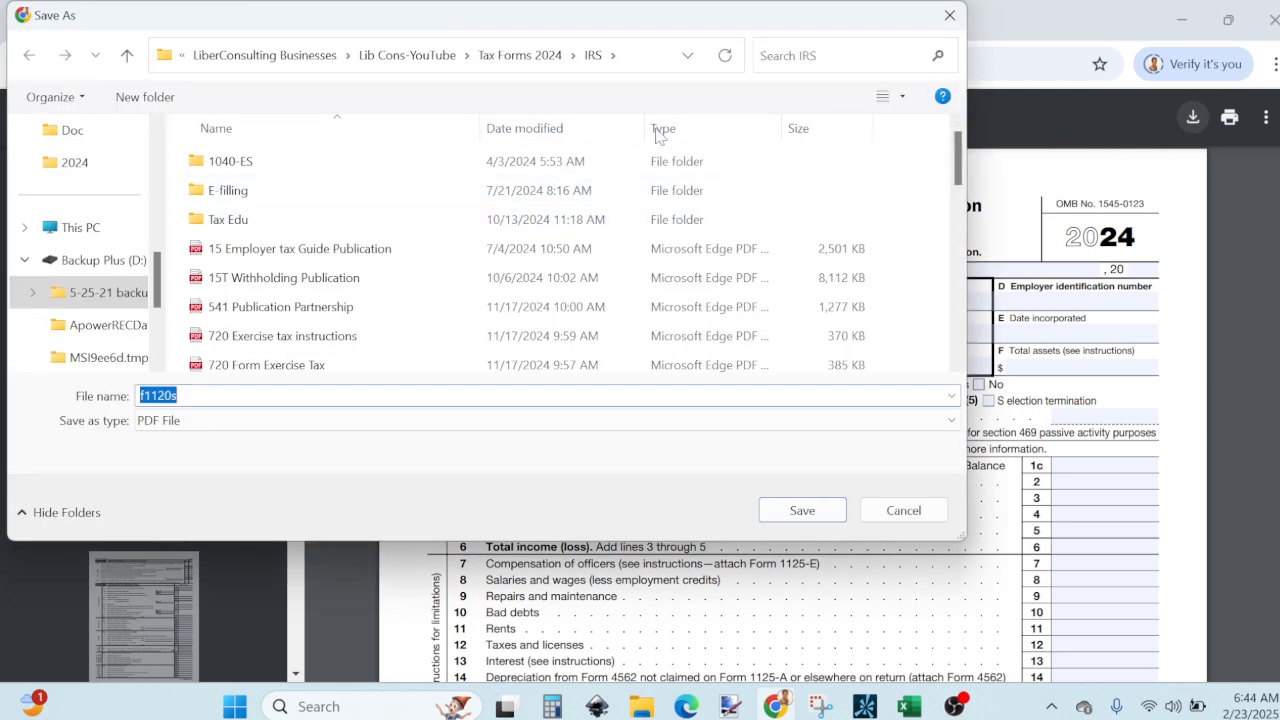
pyautogui.click(645, 66)
pyautogui.hotkey('ctrl', 'v')
pyautogui.press('Return')
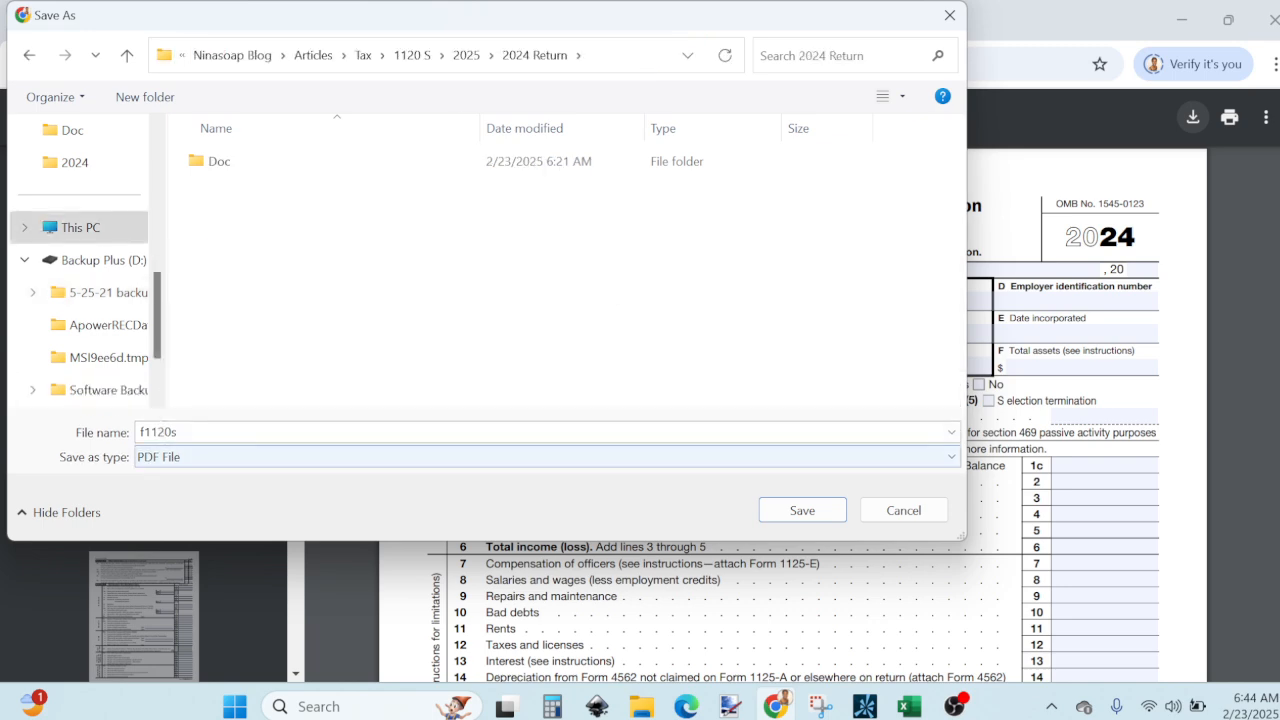
pyautogui.click(796, 512)
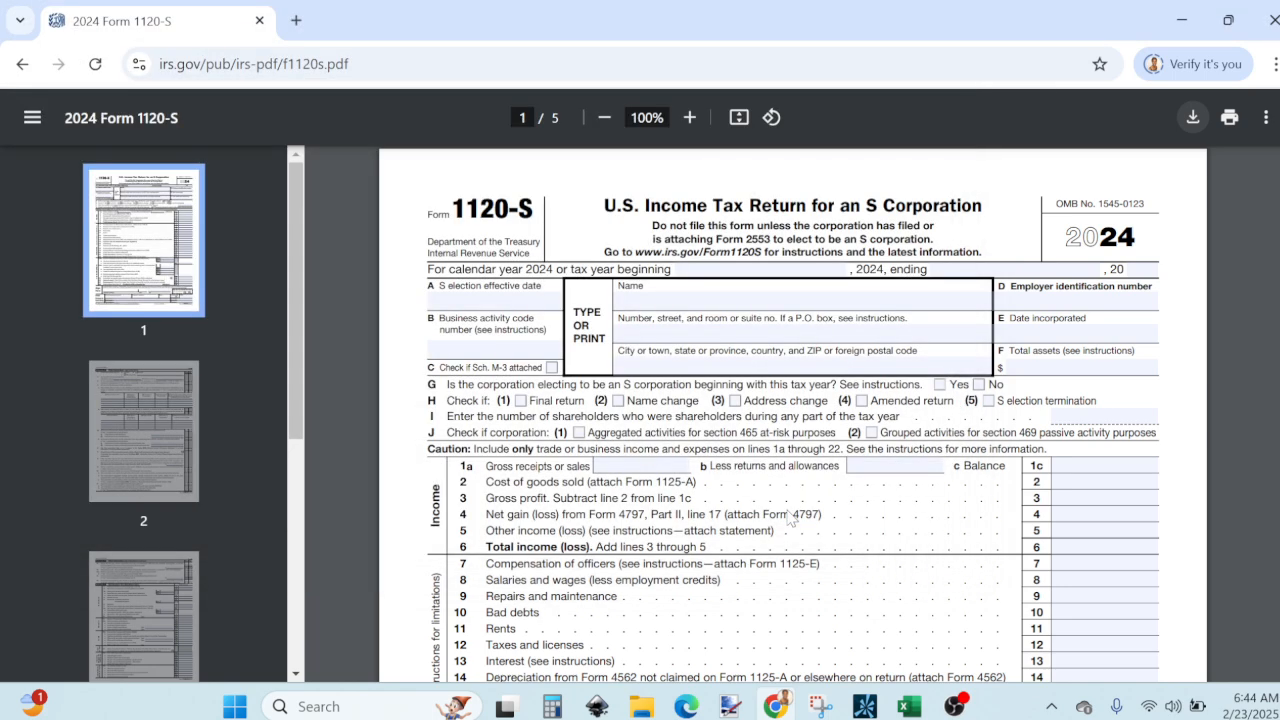
# Step: View the Instructions for Form 1120-S PDF from the search results and go back to the results
pyautogui.click(22, 66)
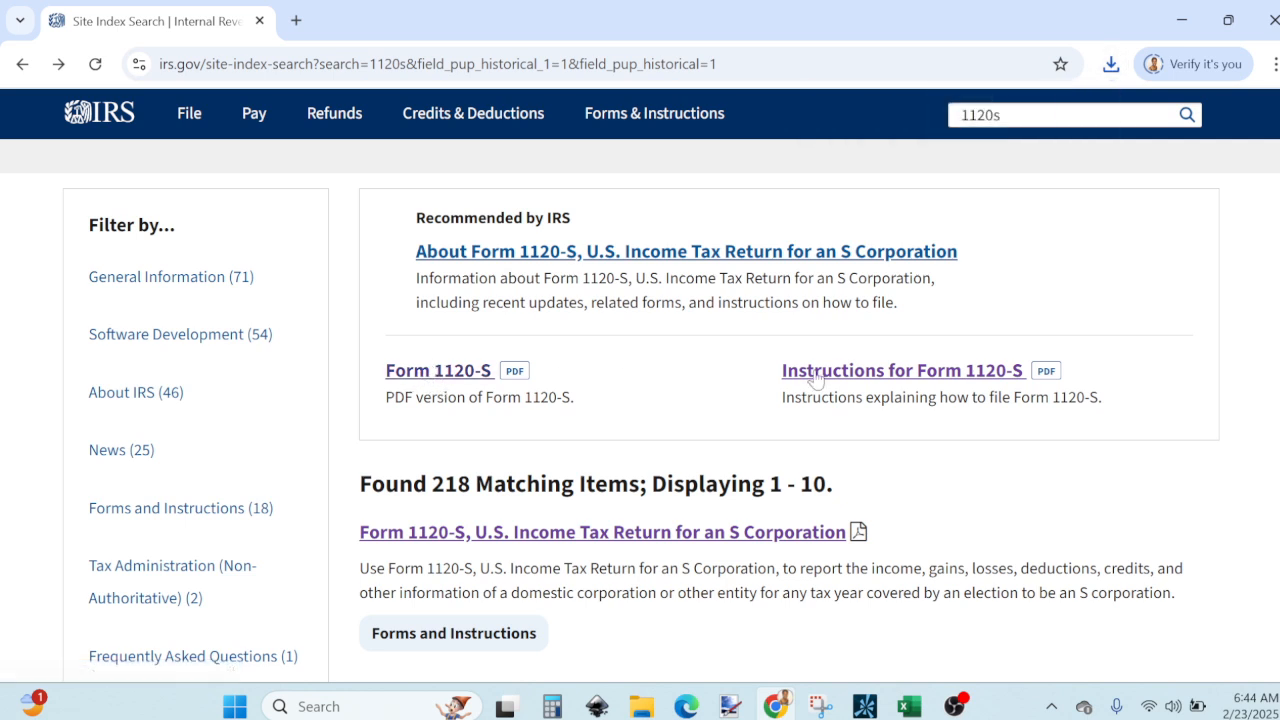
pyautogui.click(852, 376)
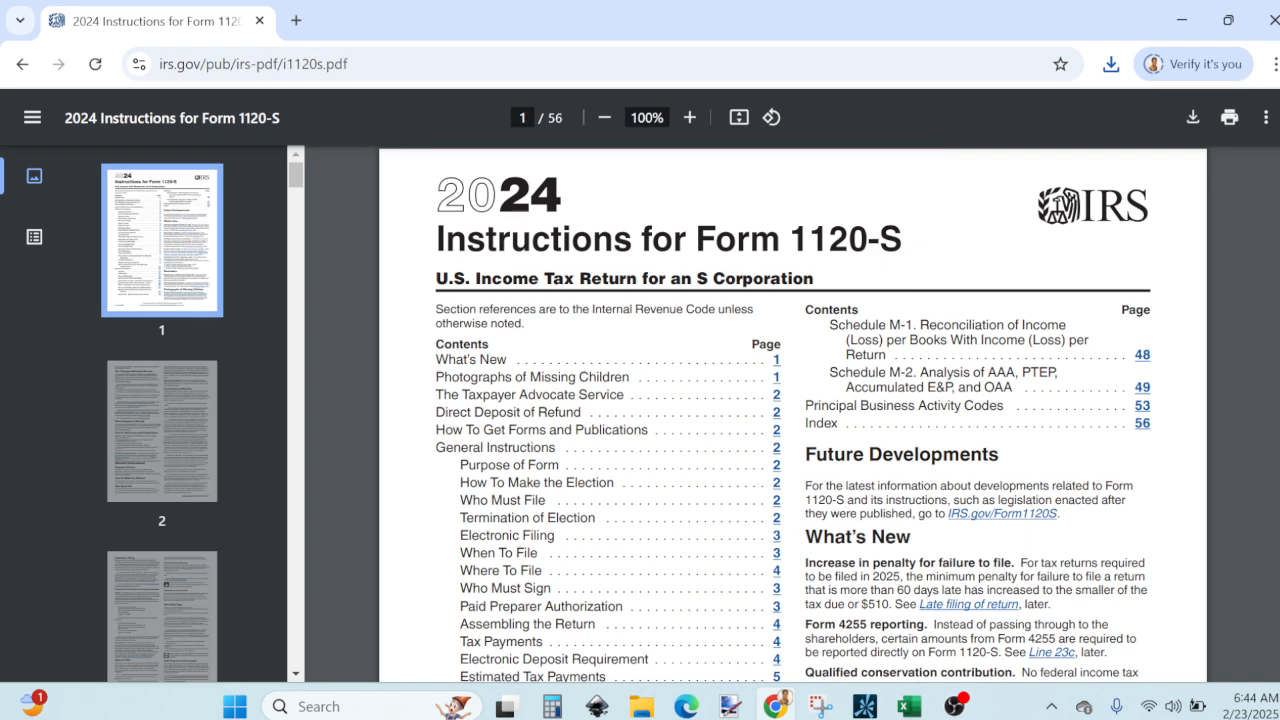
pyautogui.click(22, 65)
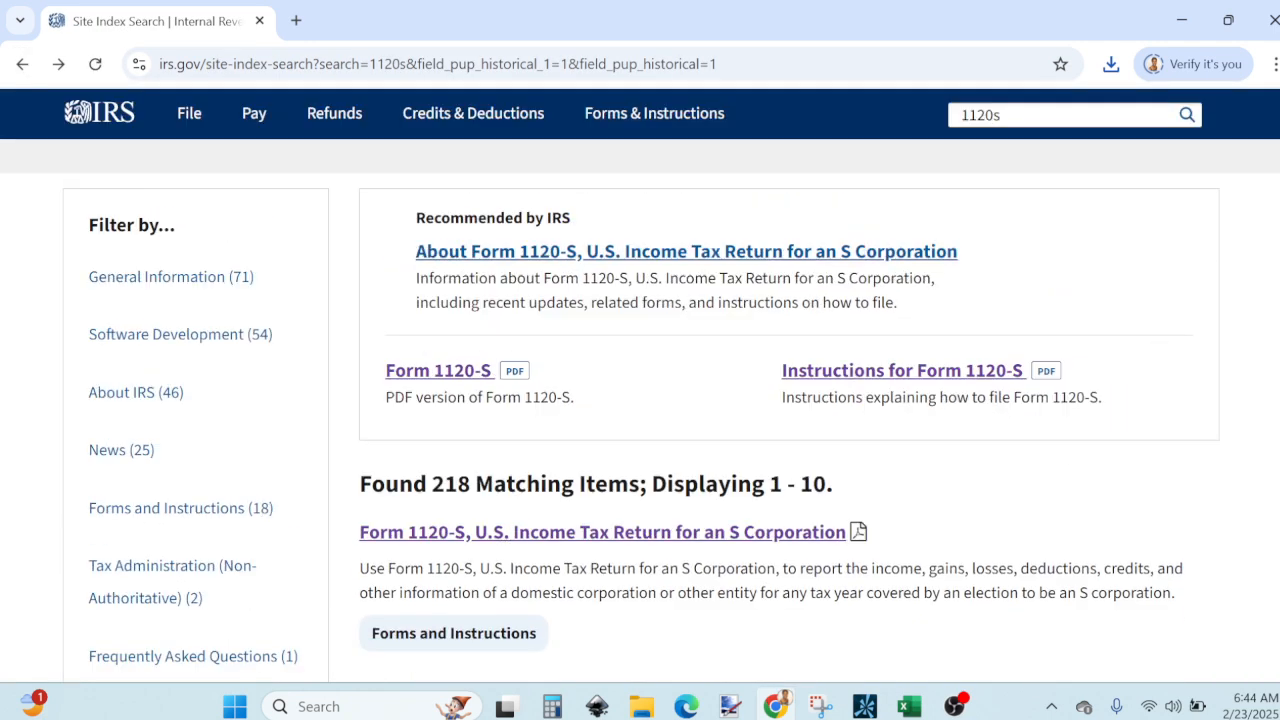
# Step: Open the Form 1120-S (Schedule K-1), Shareholder's Share of Income, Deductions, Credits PDF from the search results
pyautogui.scroll(-3, 640, 410)
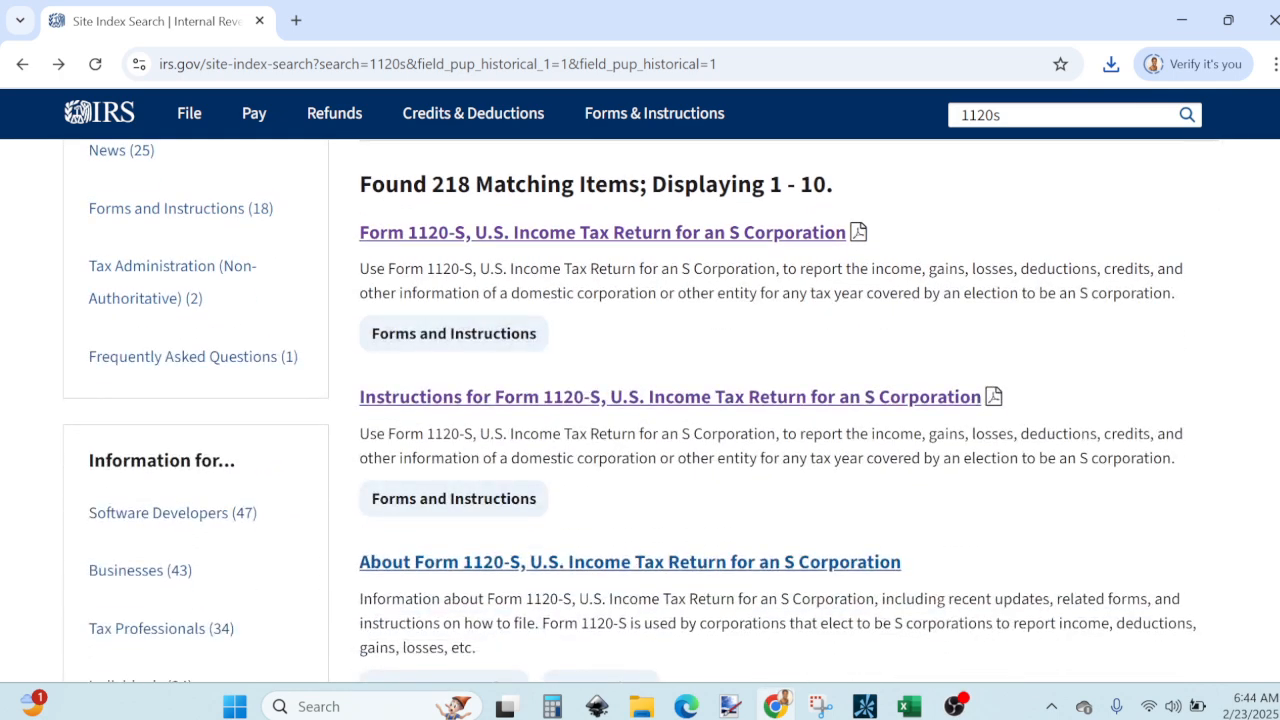
pyautogui.scroll(-3, 985, 437)
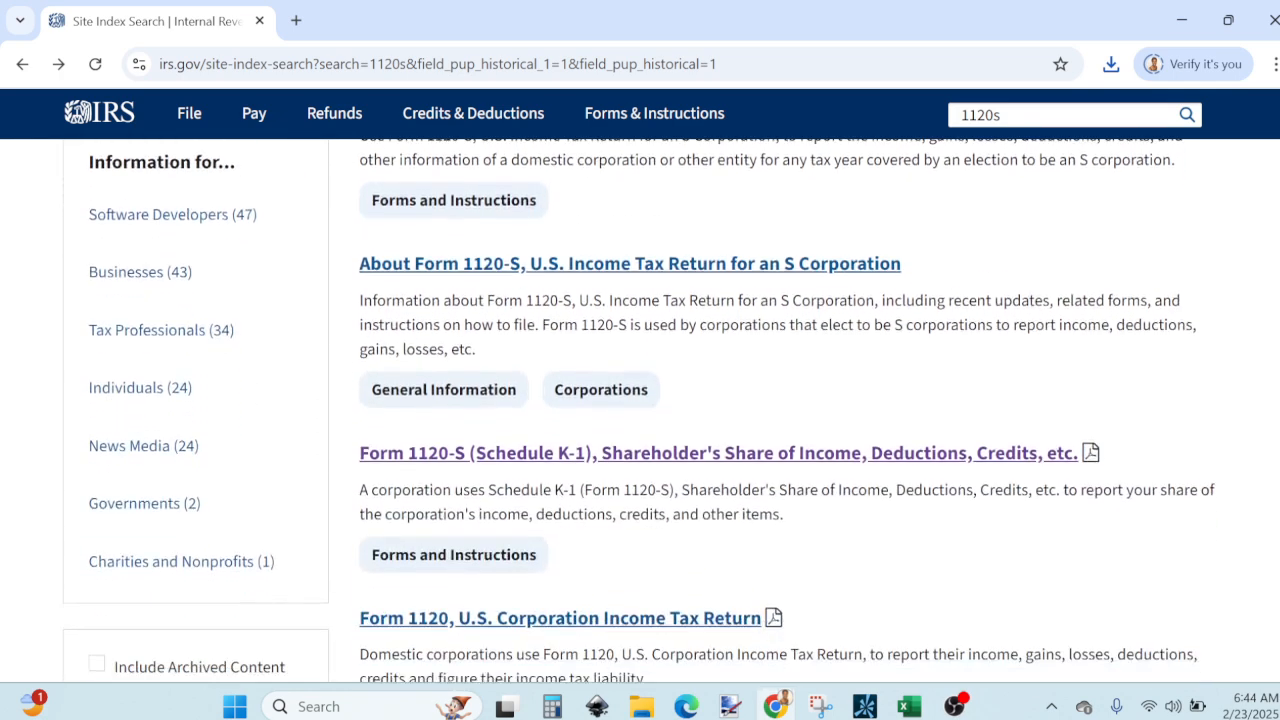
pyautogui.click(758, 447)
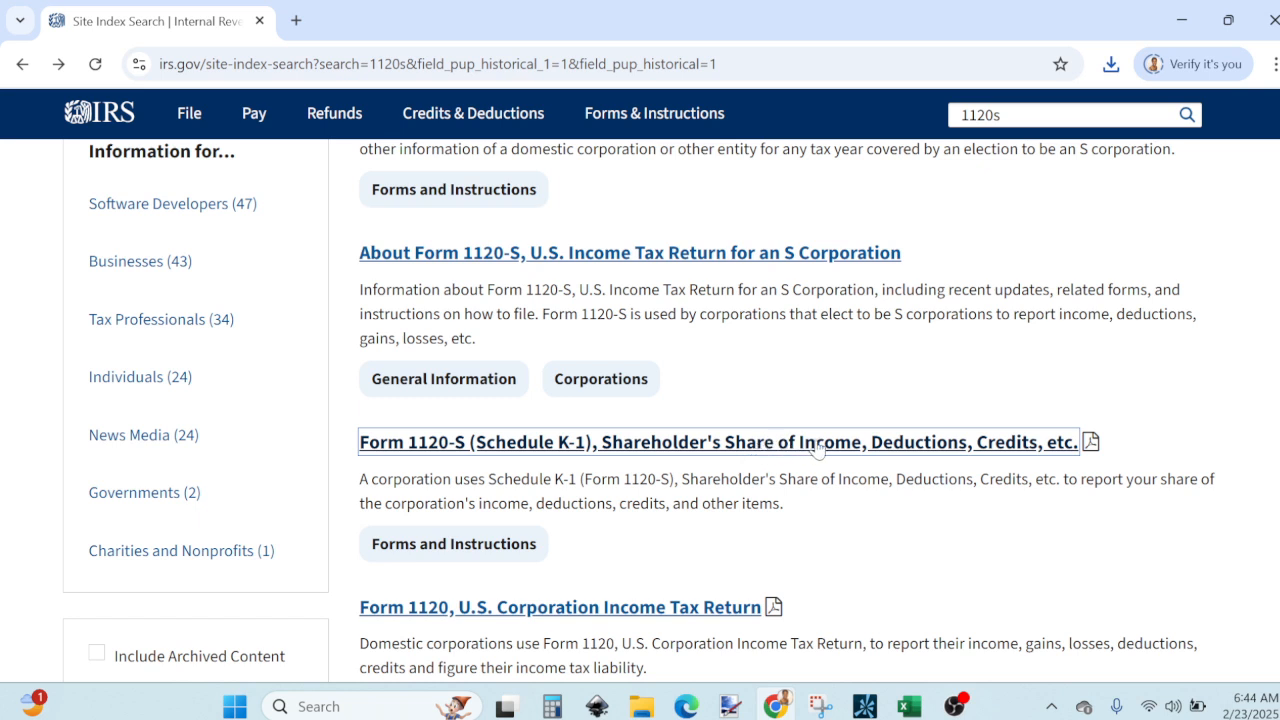
pyautogui.click(632, 451)
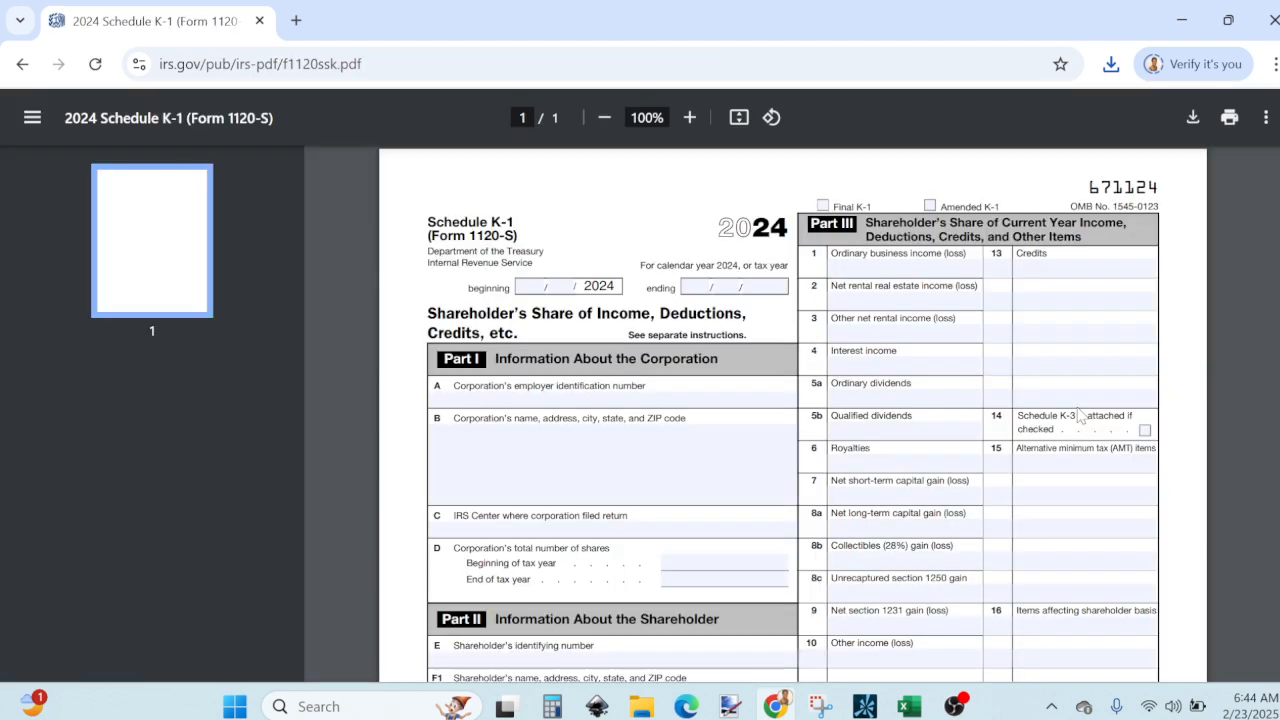
# Step: Download Schedule K-1 as f1120ssk into the 2024 Return folder and close the browser
pyautogui.click(1194, 119)
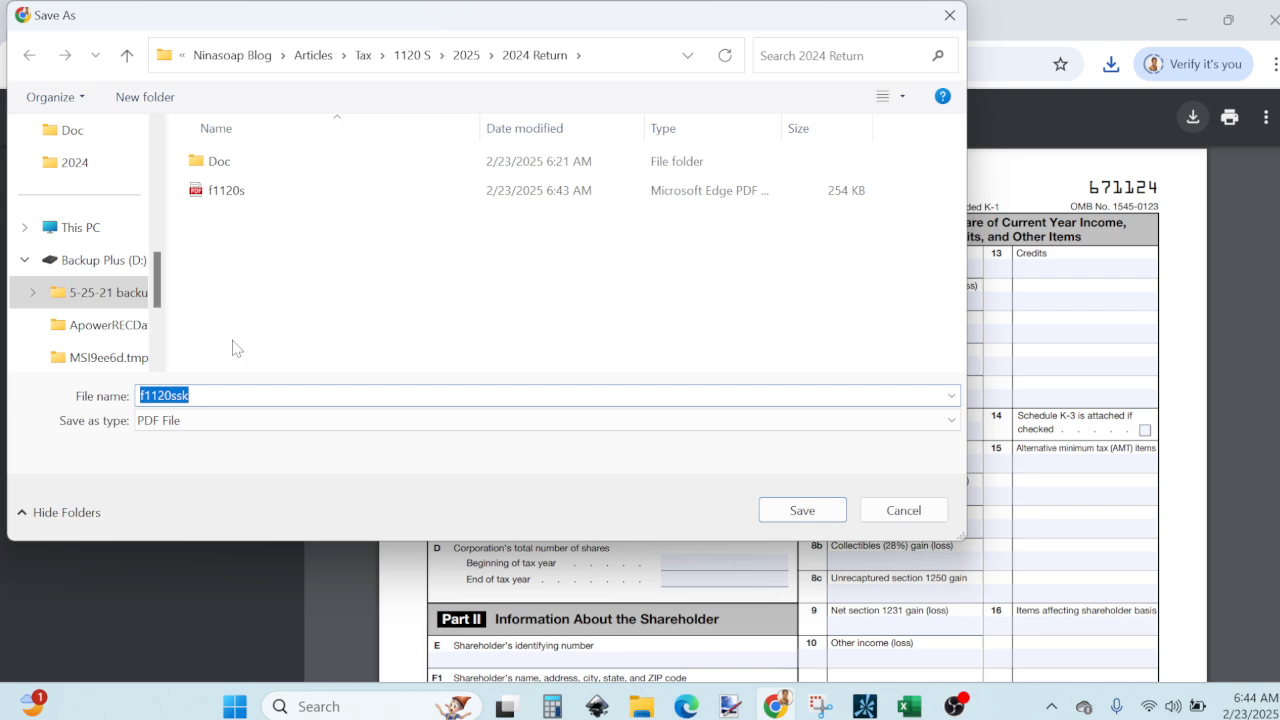
pyautogui.click(784, 512)
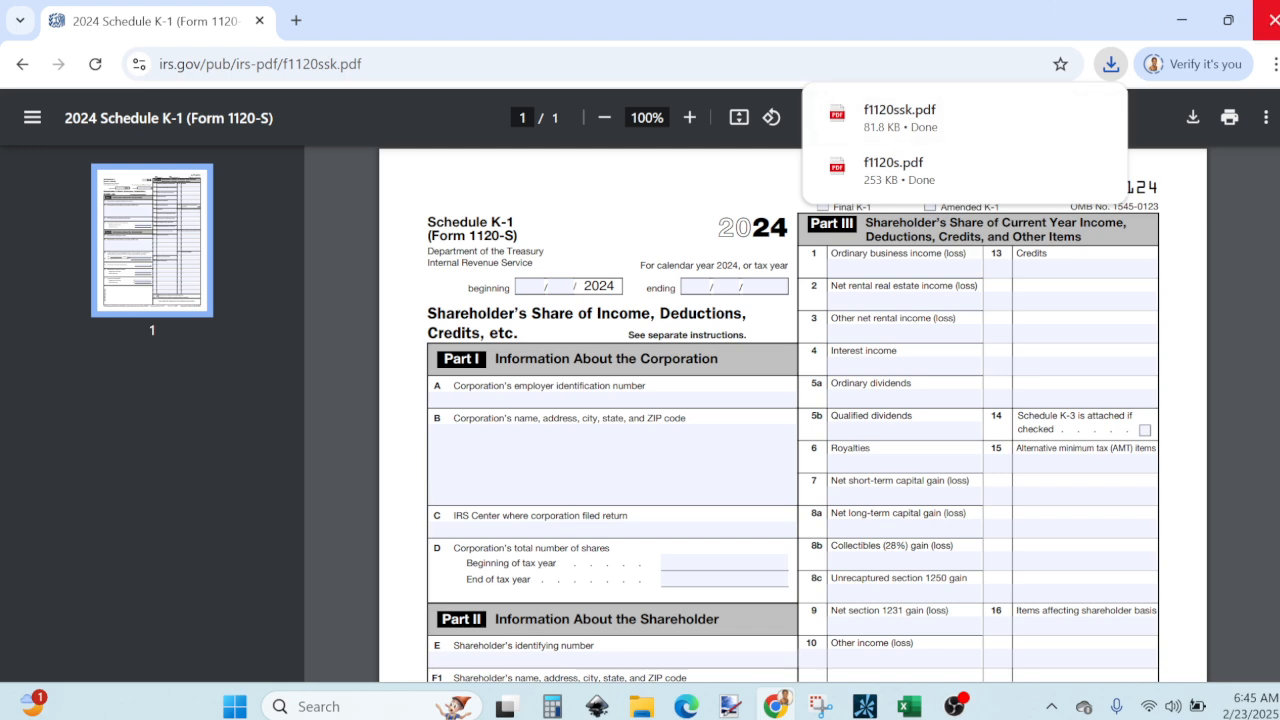
pyautogui.click(1273, 20)
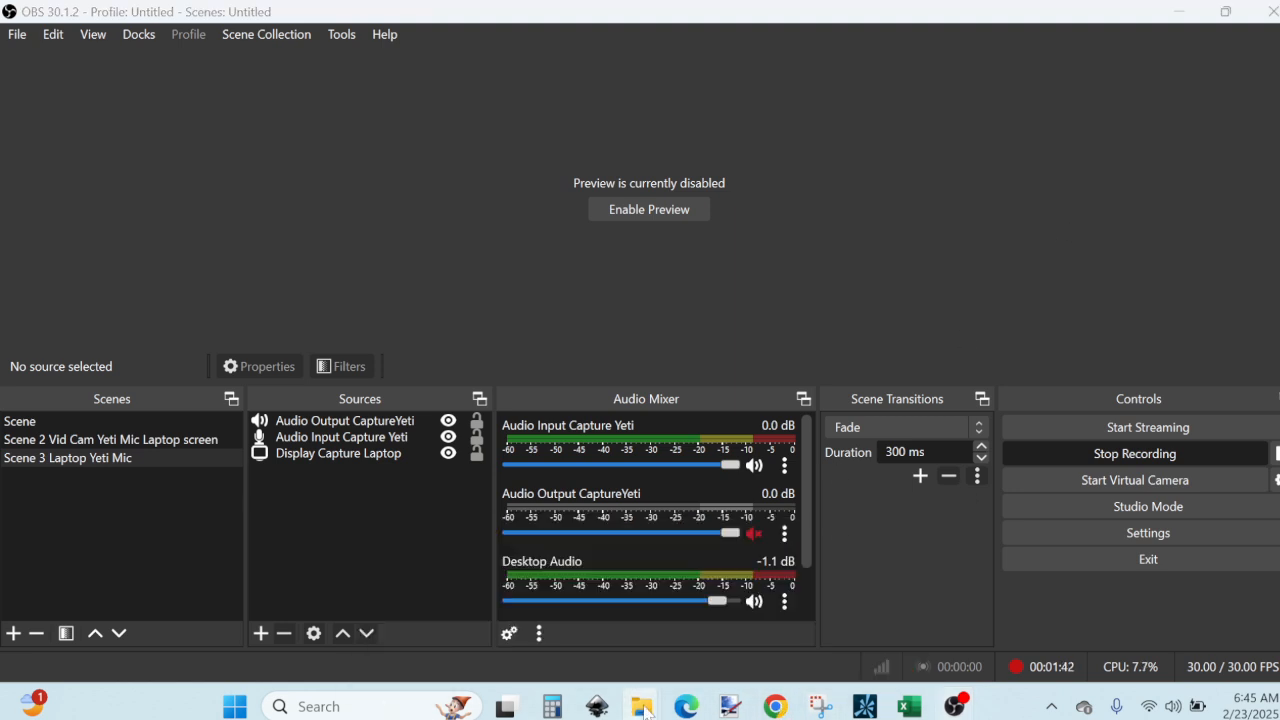
# Step: Switch to the 2024 Return folder in File Explorer and open the f1120s PDF
pyautogui.moveTo(645, 708)
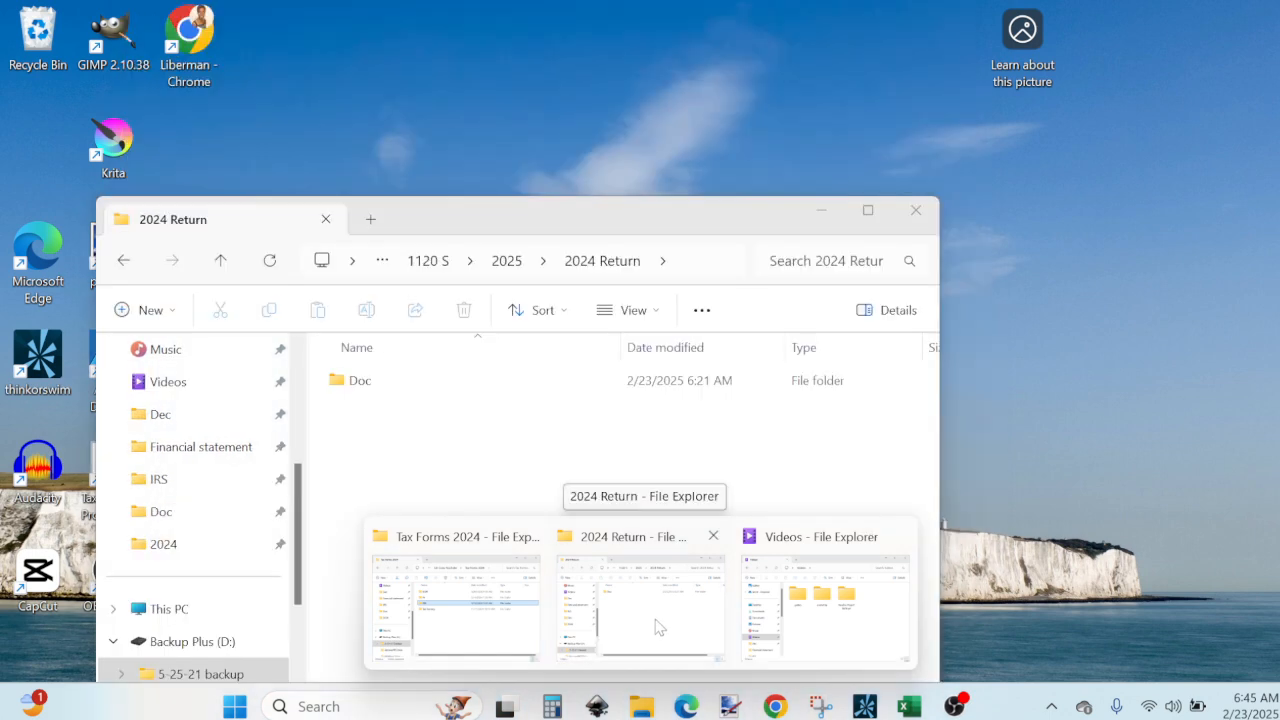
pyautogui.click(657, 618)
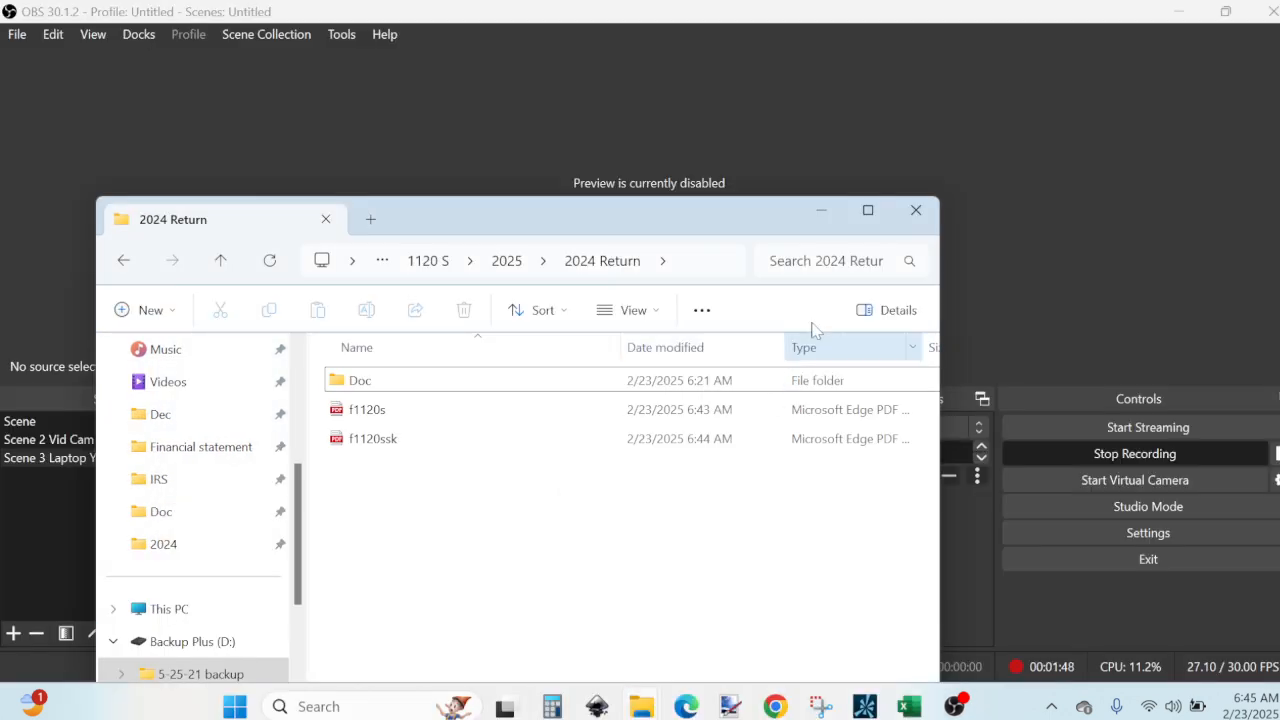
pyautogui.click(390, 410)
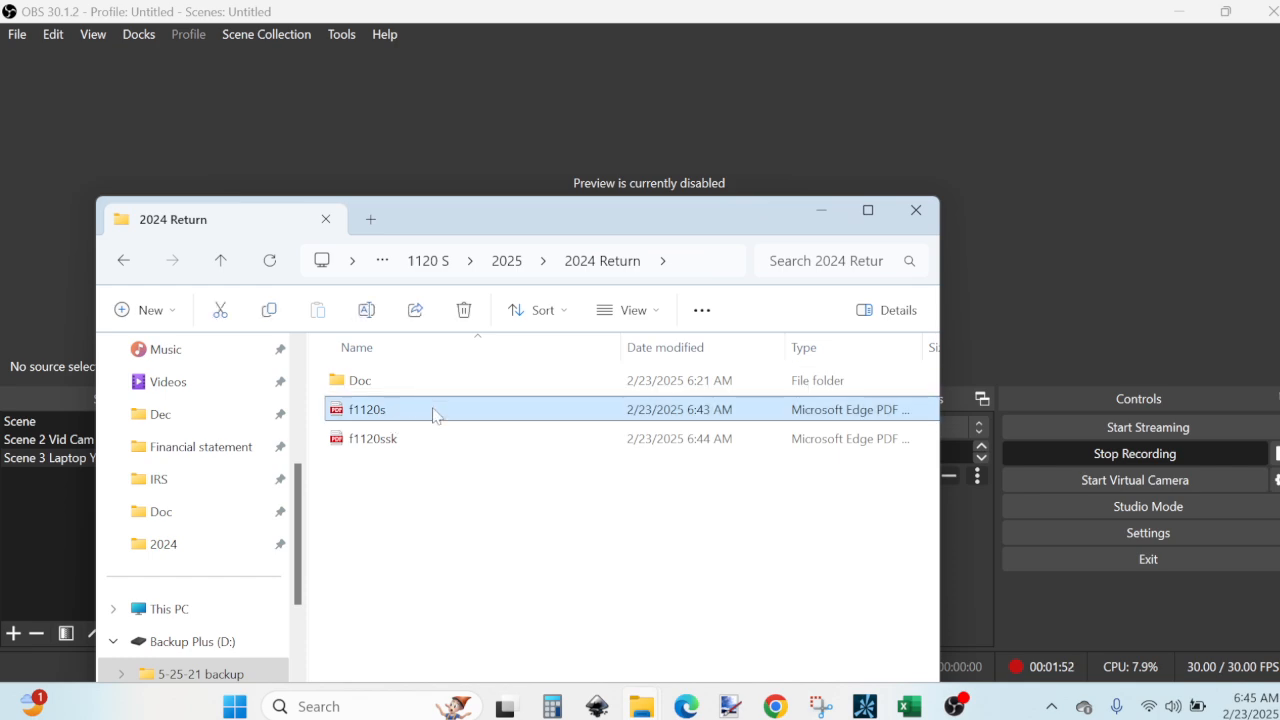
pyautogui.doubleClick(430, 407)
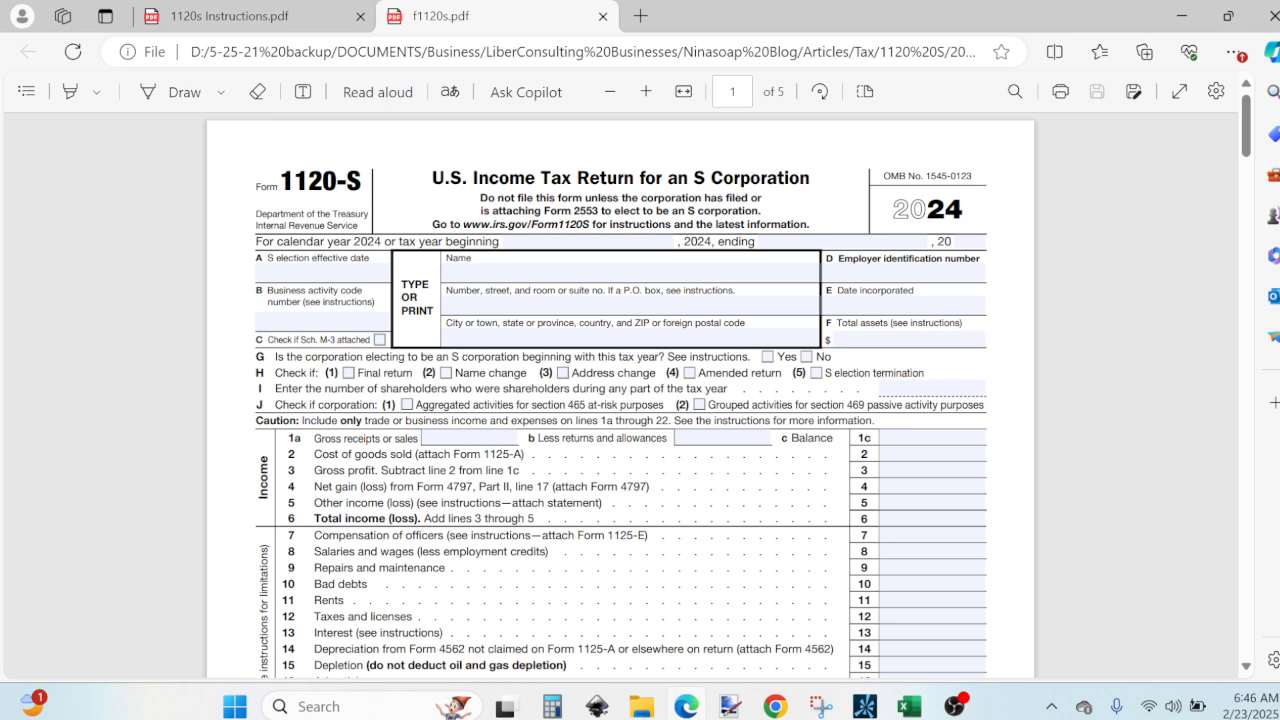
# Step: Show the Principal Business Activity Codes on page 53 of the 1120s Instructions PDF, enlarged for reading
pyautogui.click(228, 18)
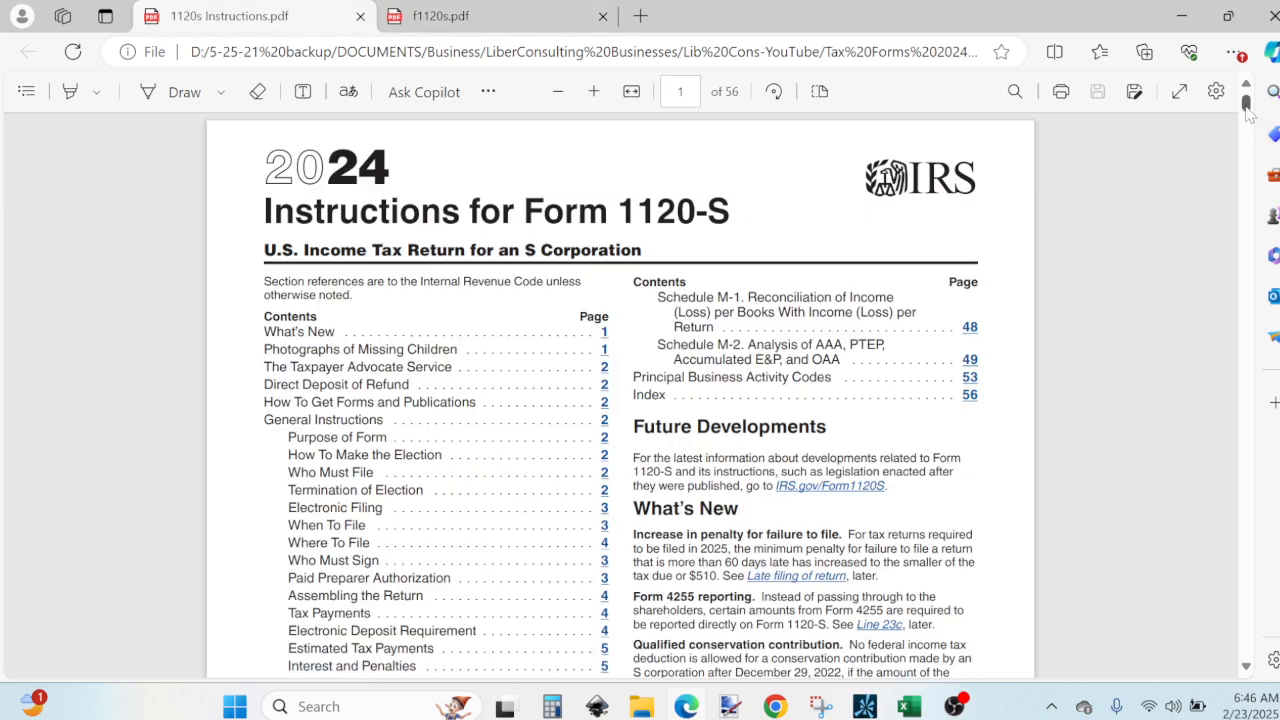
pyautogui.moveTo(1247, 110); pyautogui.dragTo(1276, 625)
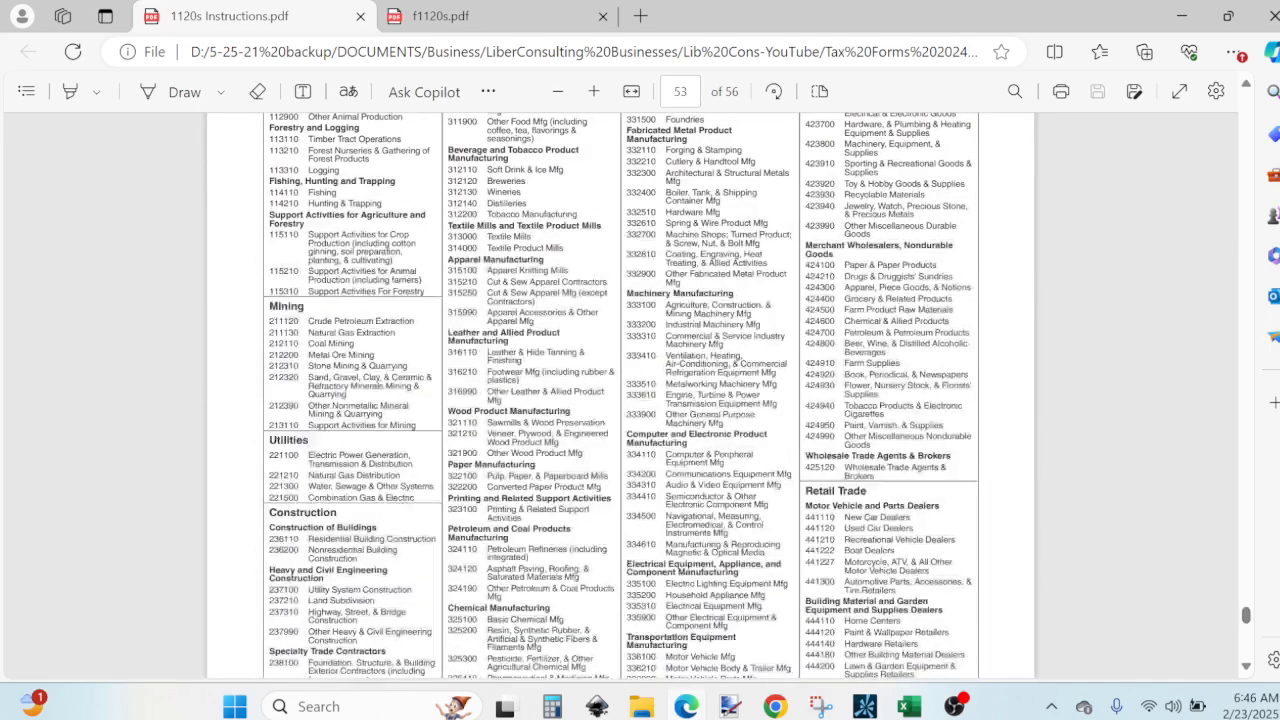
pyautogui.click(1248, 88)
pyautogui.click(1248, 88)
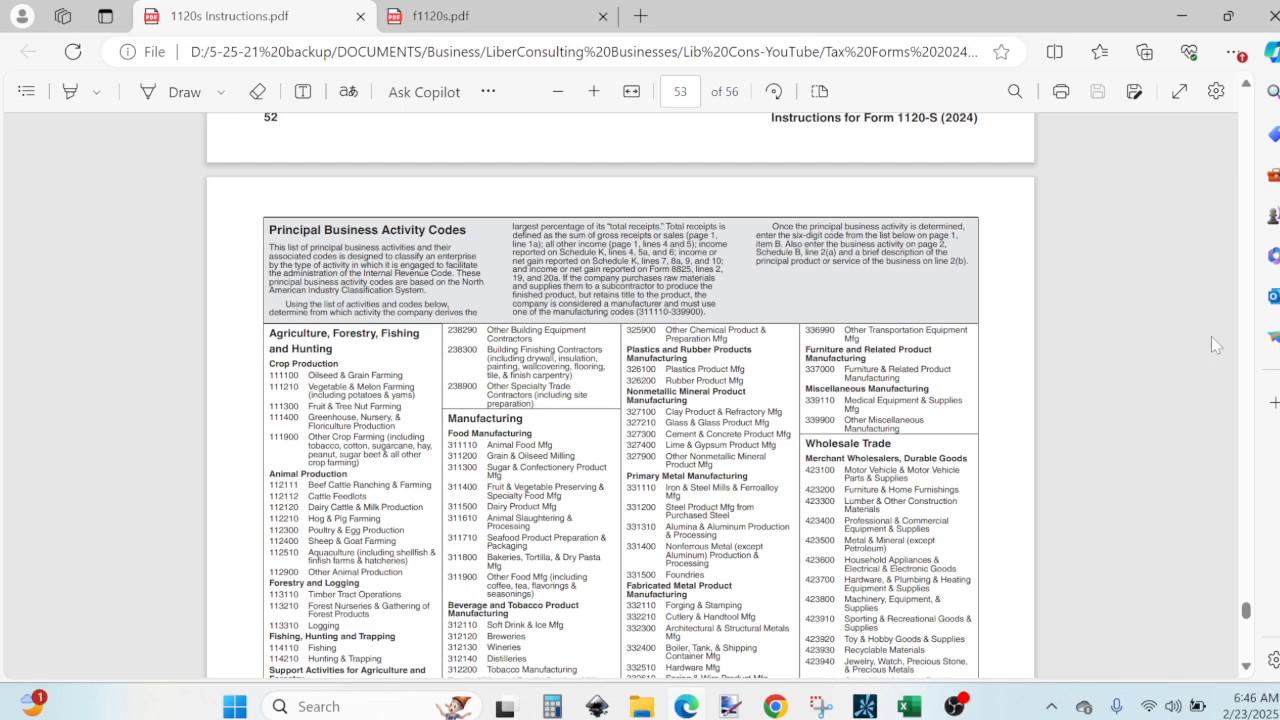
pyautogui.click(594, 91)
pyautogui.click(594, 91)
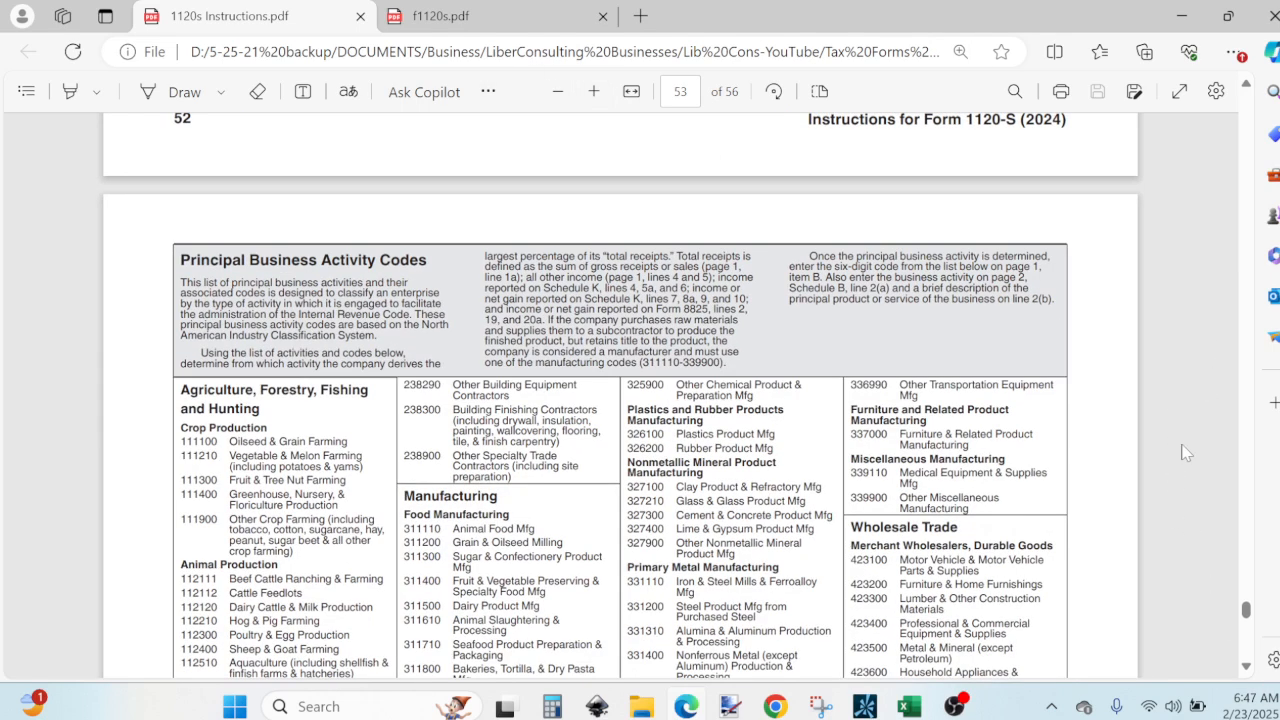
# Step: Examine the Principal Business Activity Codes on pages 53 and 54 for the code matching the corporation's business
pyautogui.click(1246, 666)
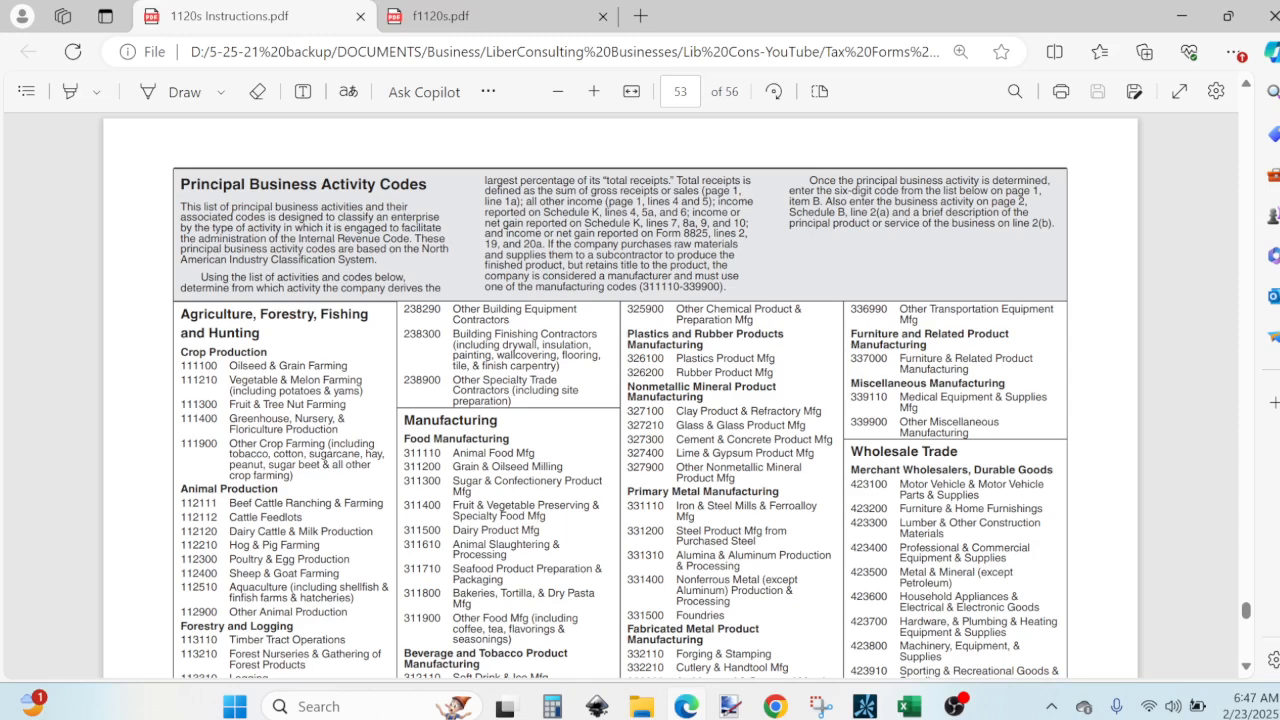
pyautogui.click(1247, 667)
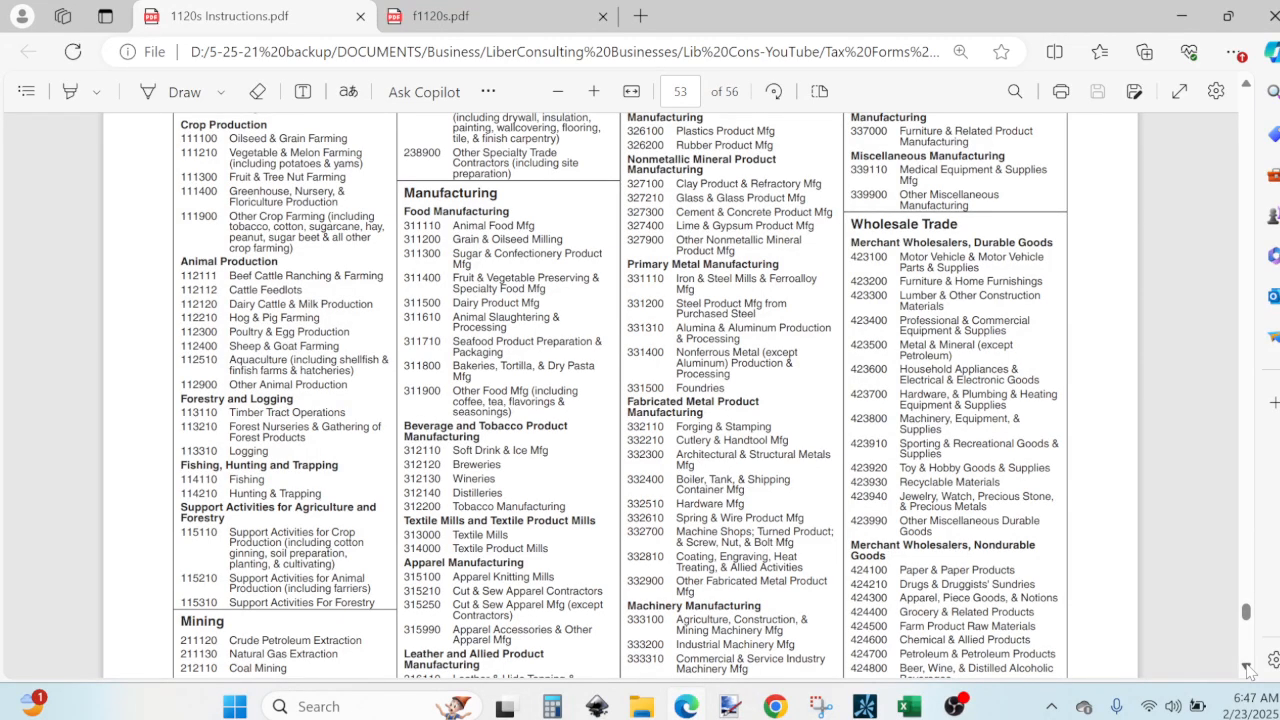
pyautogui.click(1247, 667)
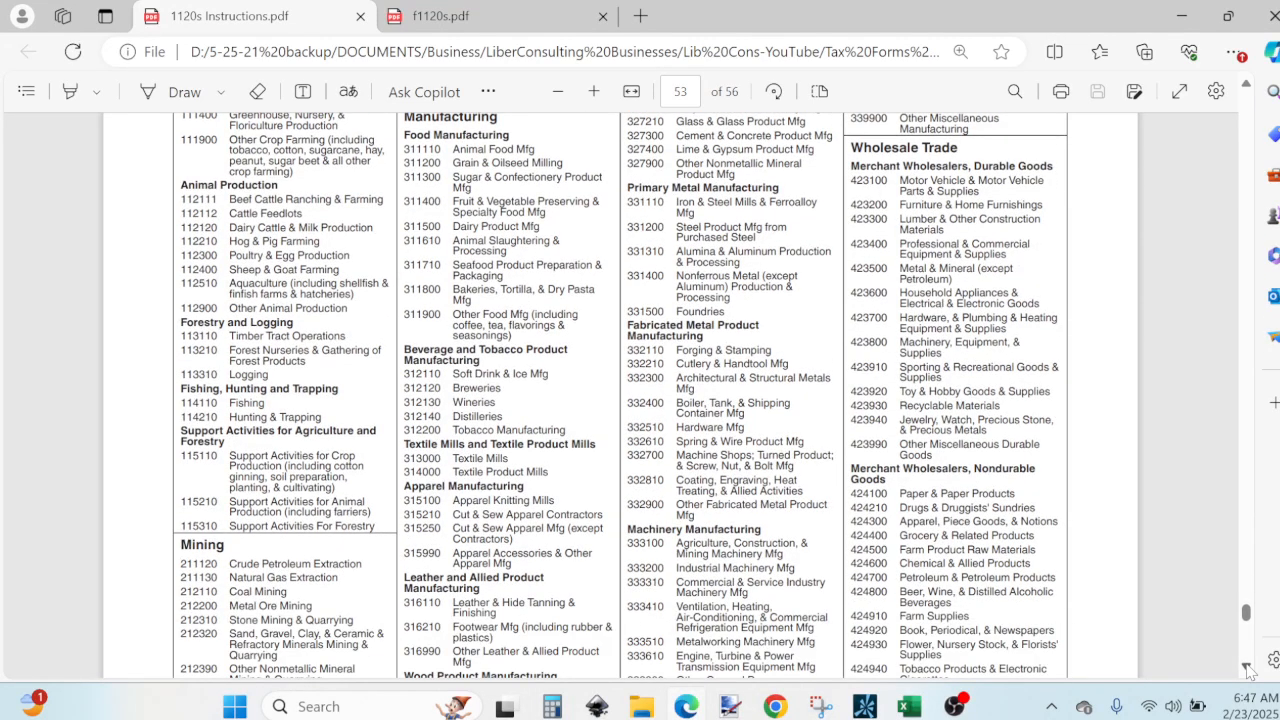
pyautogui.click(1247, 667)
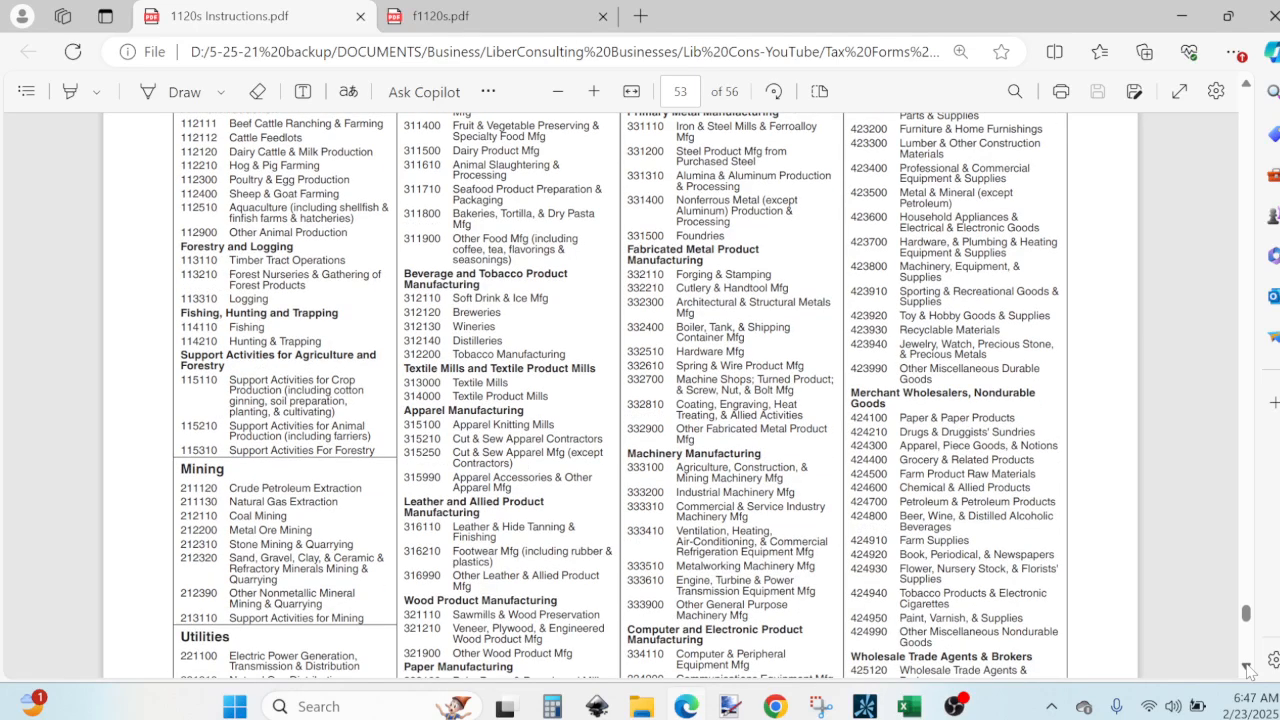
pyautogui.click(1247, 667)
pyautogui.click(1247, 667)
pyautogui.click(1247, 667)
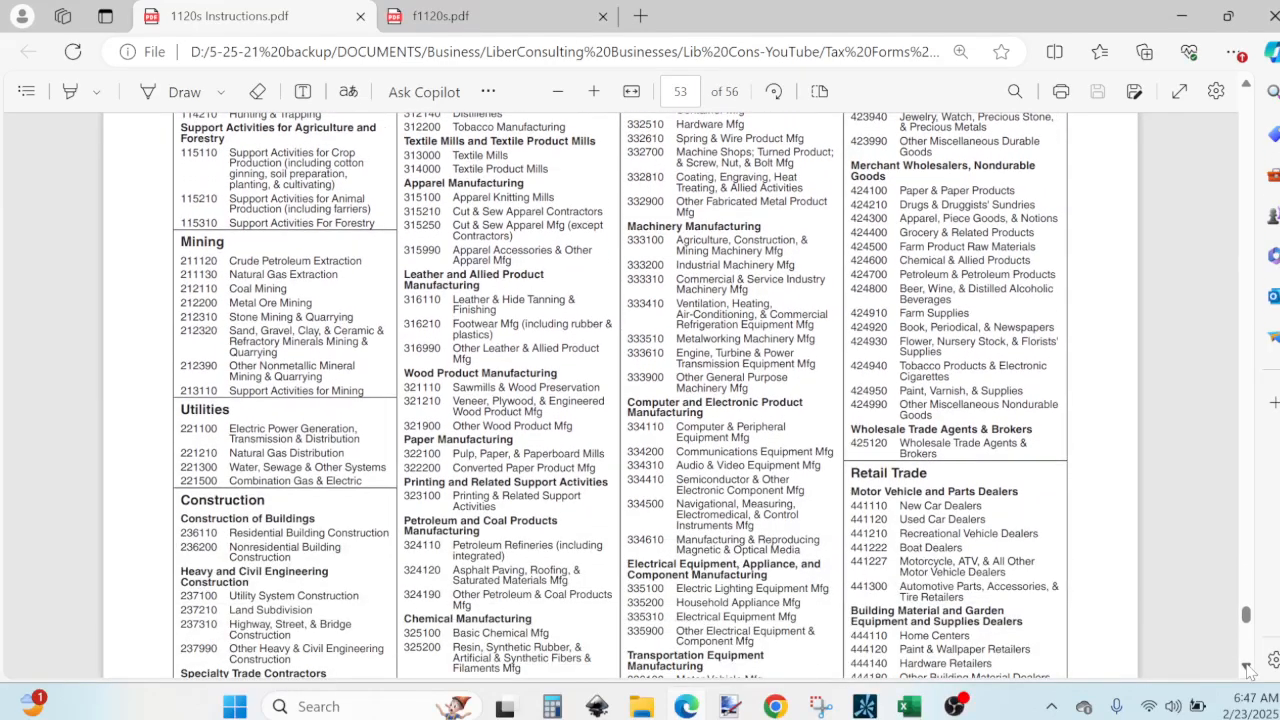
pyautogui.click(1247, 667)
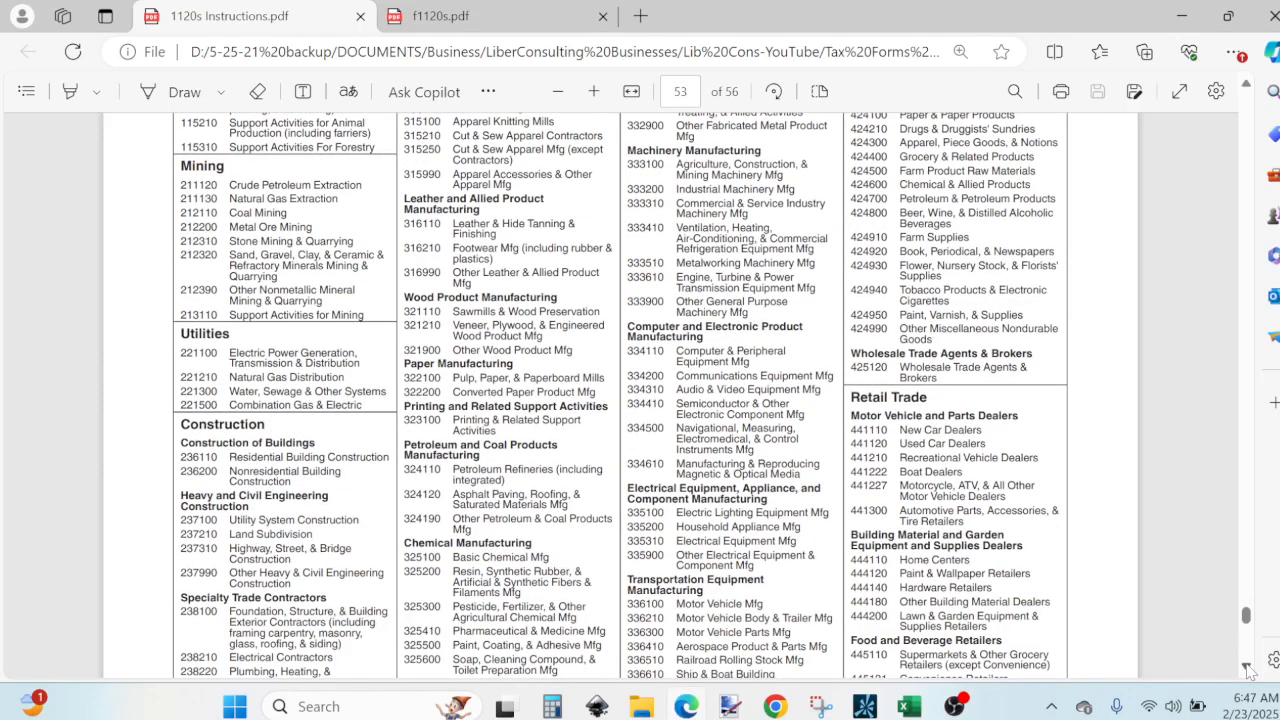
pyautogui.click(1247, 667)
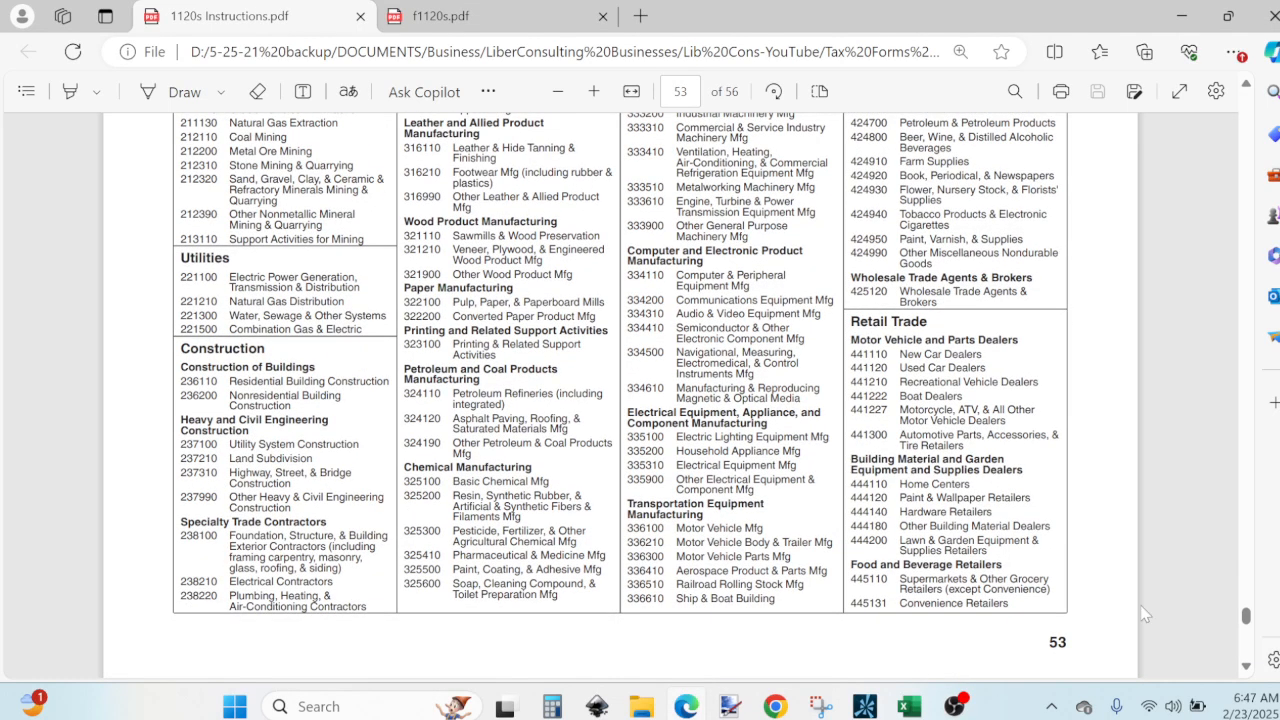
pyautogui.click(1247, 667)
pyautogui.click(1247, 667)
pyautogui.click(1247, 667)
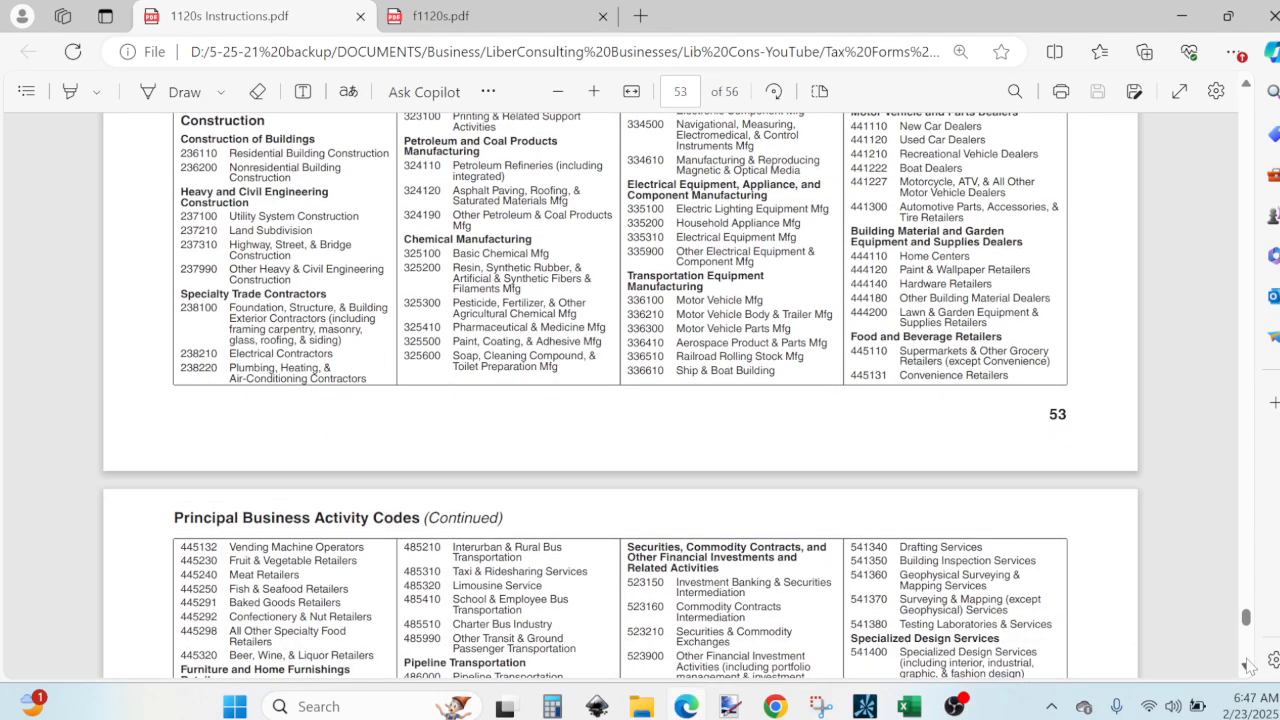
pyautogui.click(1247, 667)
pyautogui.click(1247, 667)
pyautogui.click(1247, 667)
pyautogui.click(1247, 667)
pyautogui.click(1247, 667)
pyautogui.click(1247, 668)
pyautogui.click(1247, 668)
pyautogui.click(1247, 668)
pyautogui.click(1247, 668)
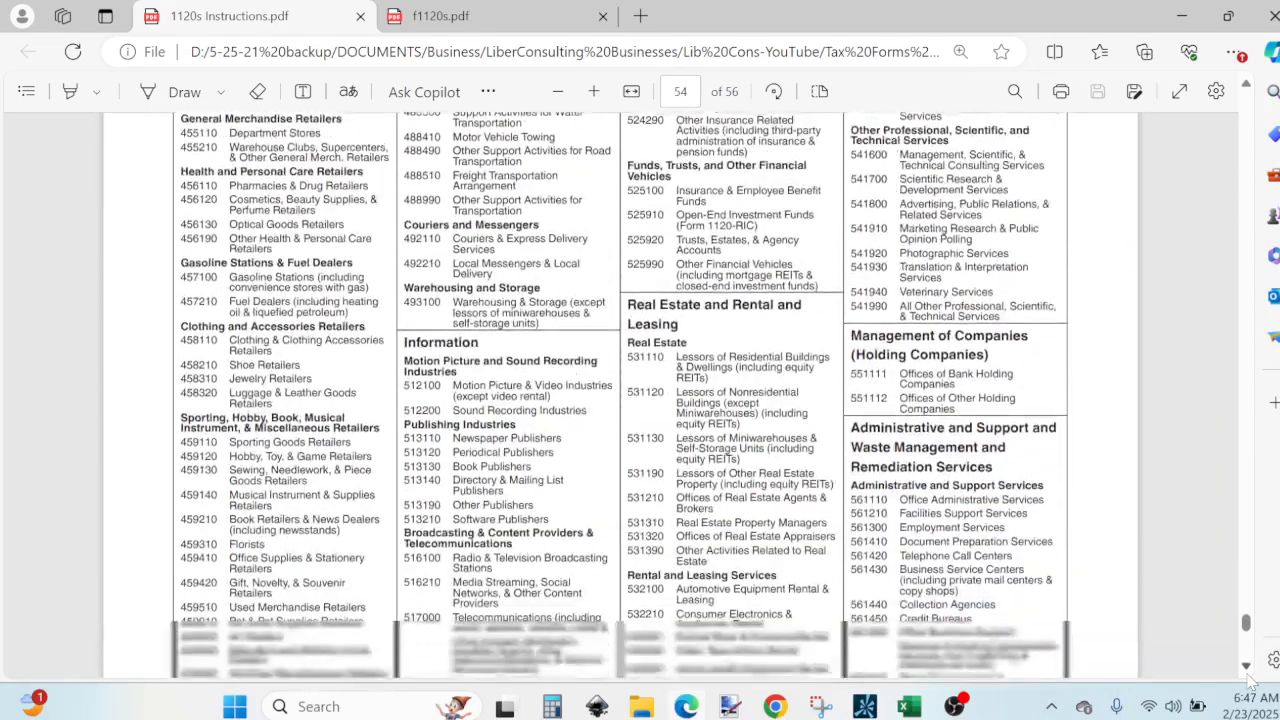
pyautogui.click(1247, 667)
pyautogui.click(1247, 667)
pyautogui.click(1247, 667)
pyautogui.click(1247, 667)
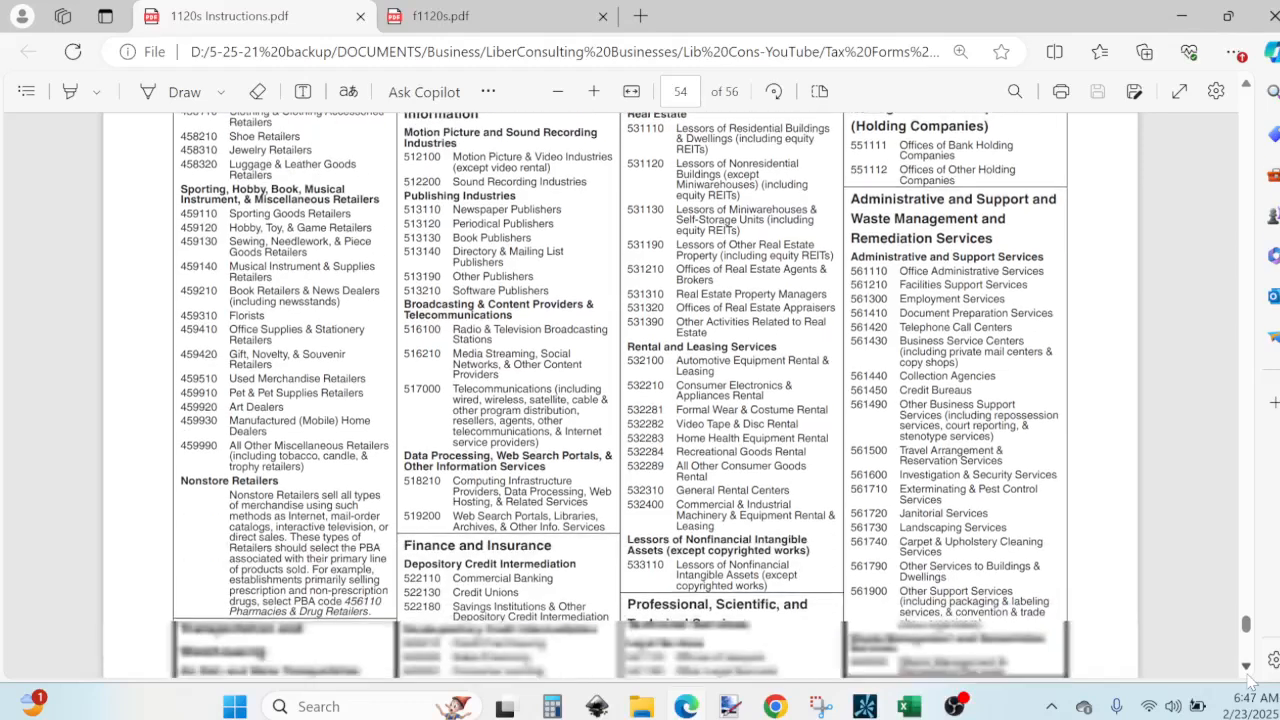
pyautogui.click(1247, 667)
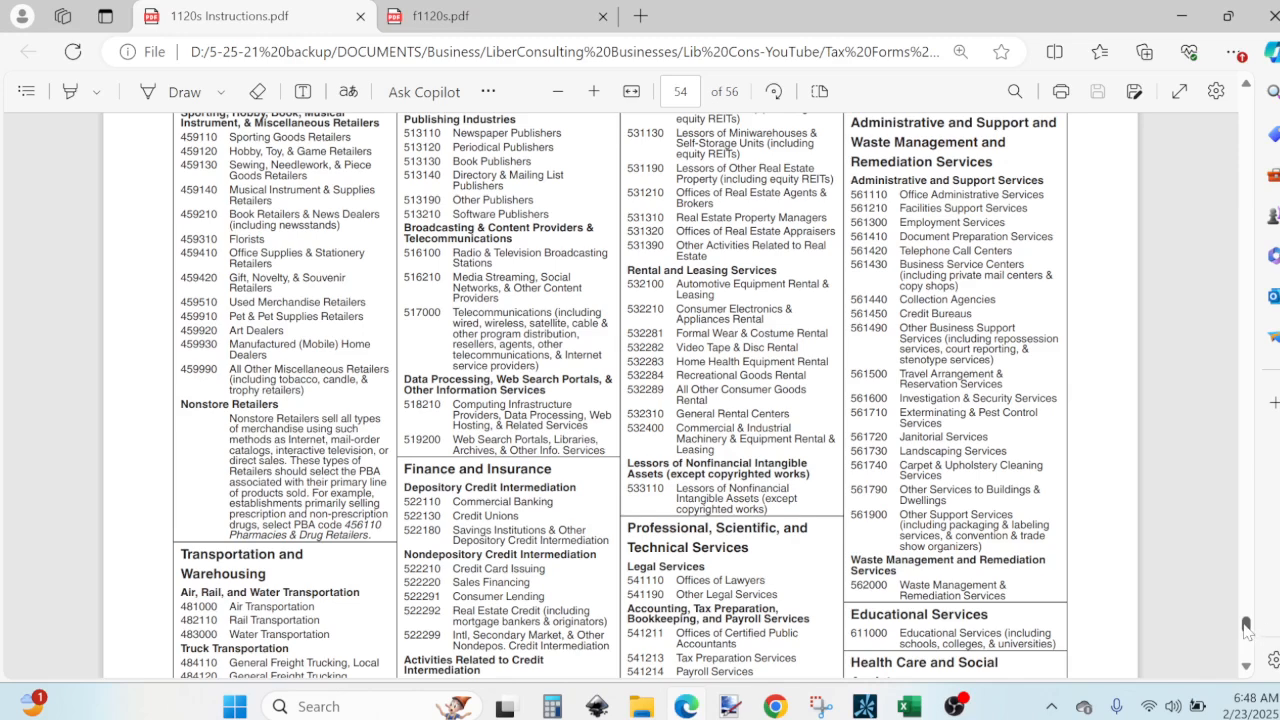
# Step: Switch to the f1120s PDF and select the Total assets field in item F on page 1
pyautogui.scroll(6, 1246, 625)
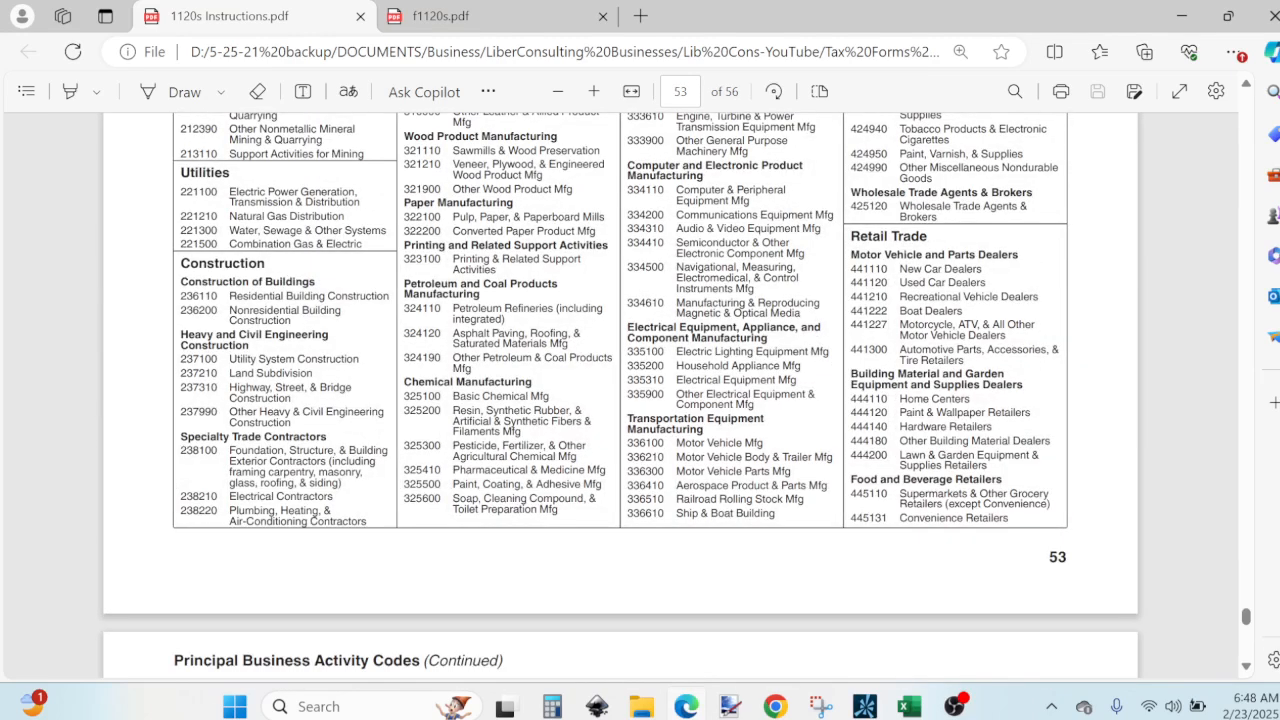
pyautogui.click(449, 20)
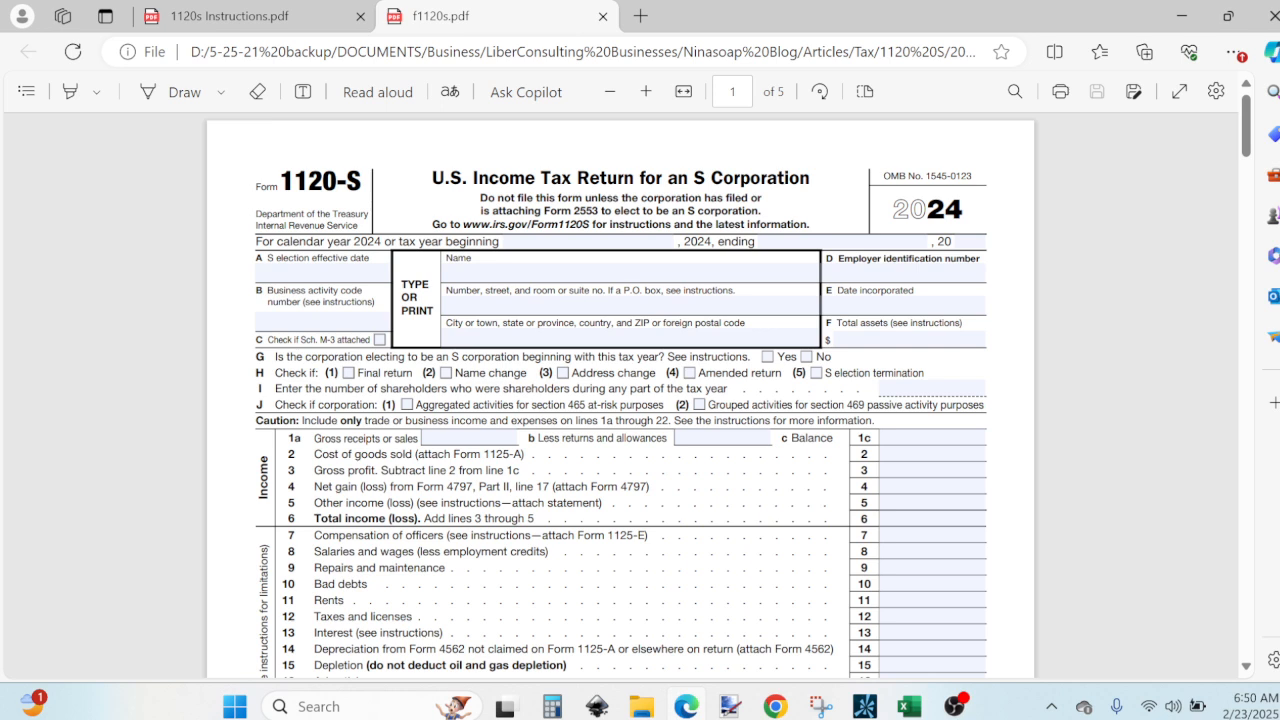
pyautogui.click(908, 340)
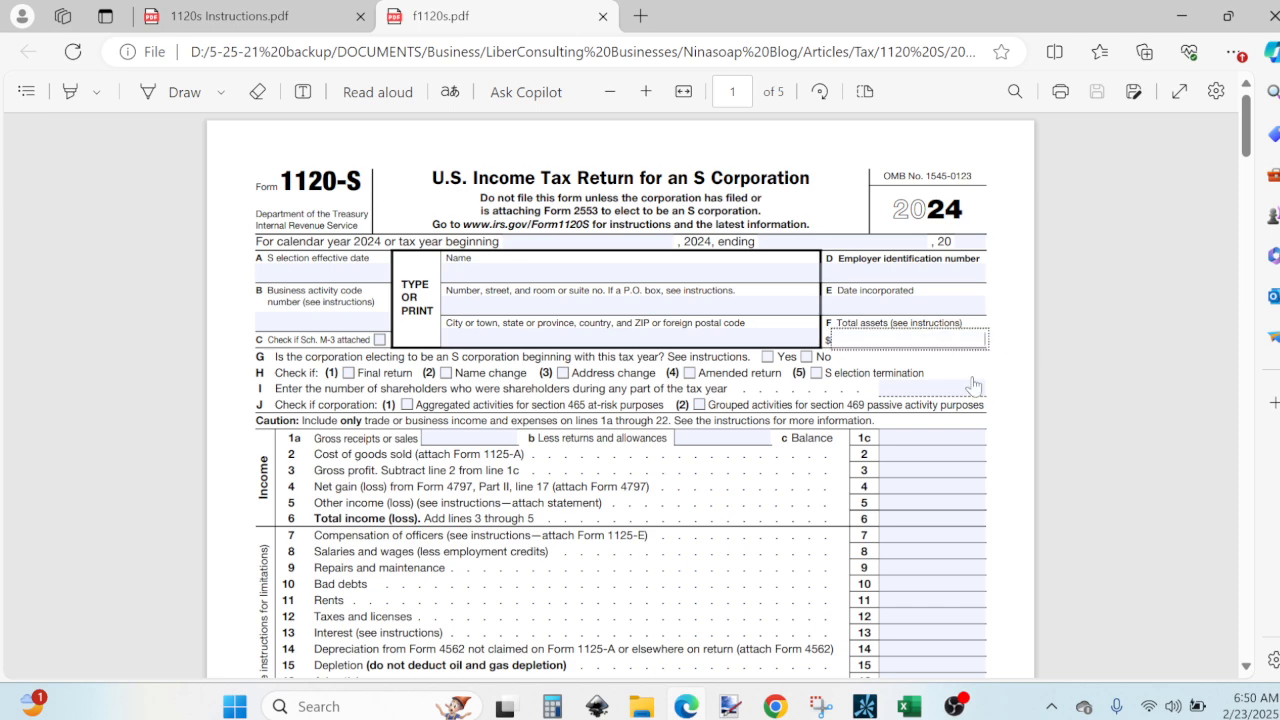
# Step: Look up end-of-year total assets on the Sch L 2024 sheet of the Balance Sheet_2024 workbook and enter 10171 as Total assets on Form 1120-S
pyautogui.moveTo(908, 705)
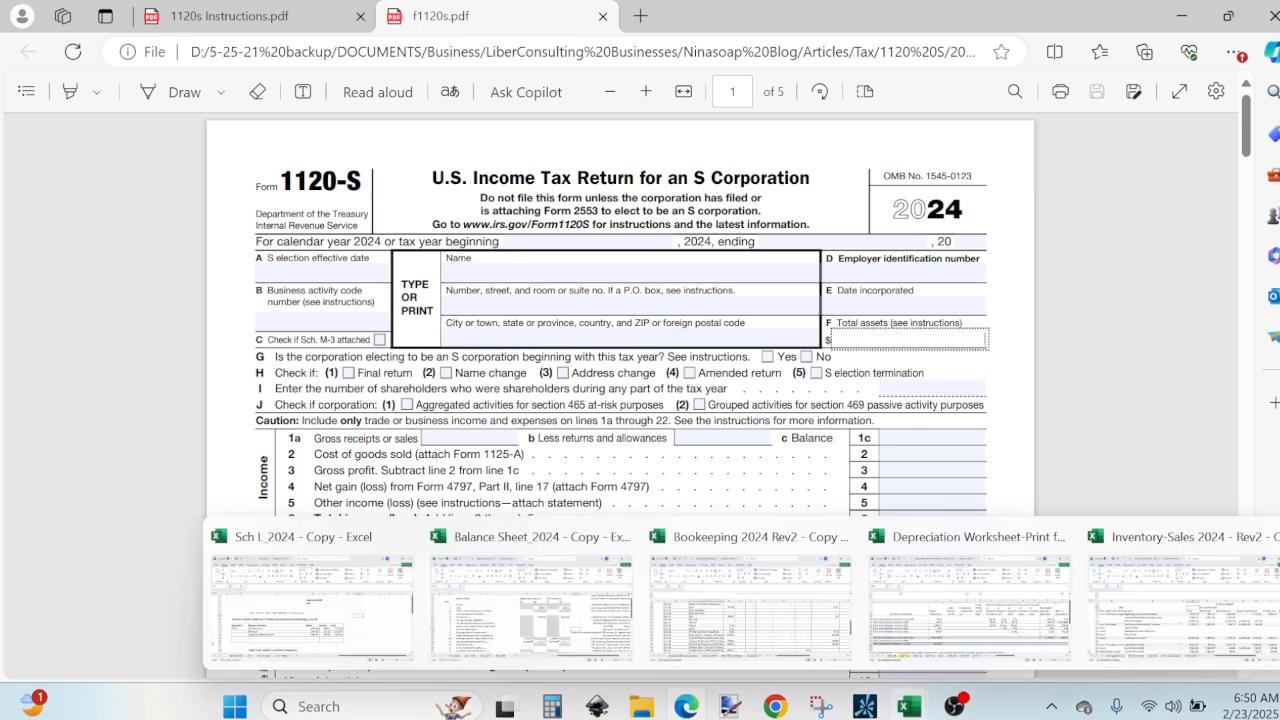
pyautogui.click(531, 594)
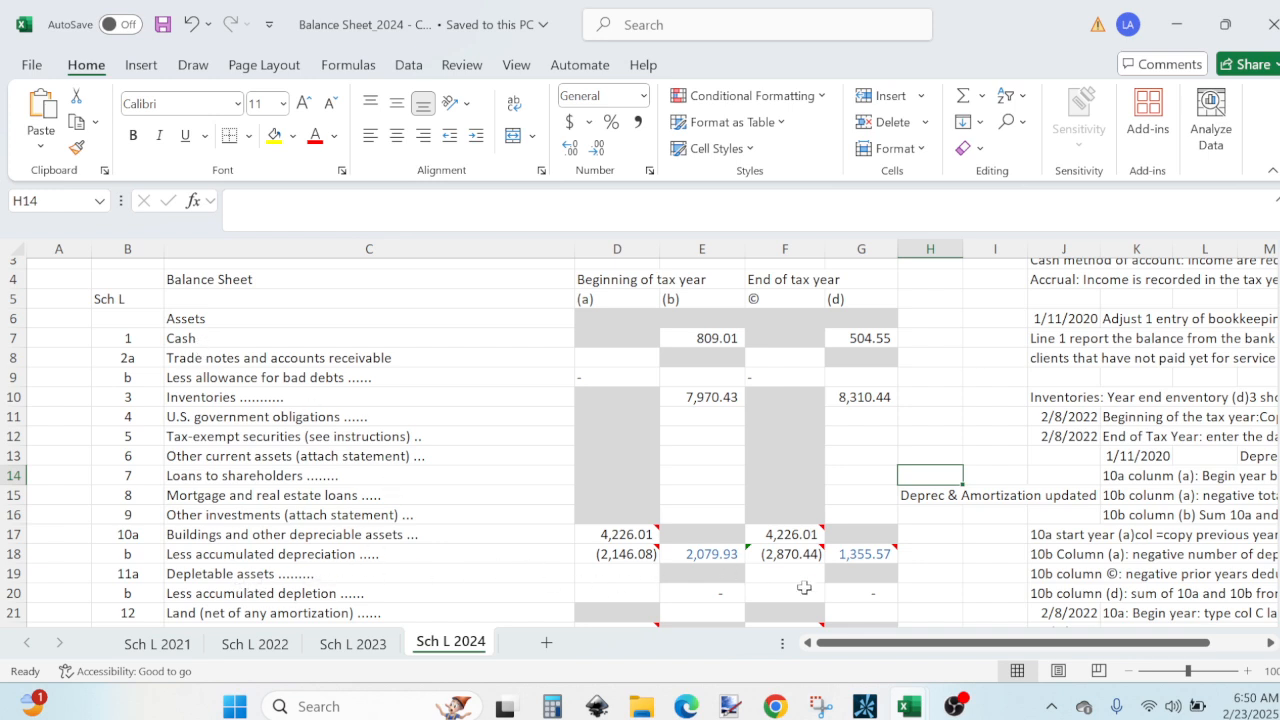
pyautogui.moveTo(1279, 337); pyautogui.dragTo(1279, 384)
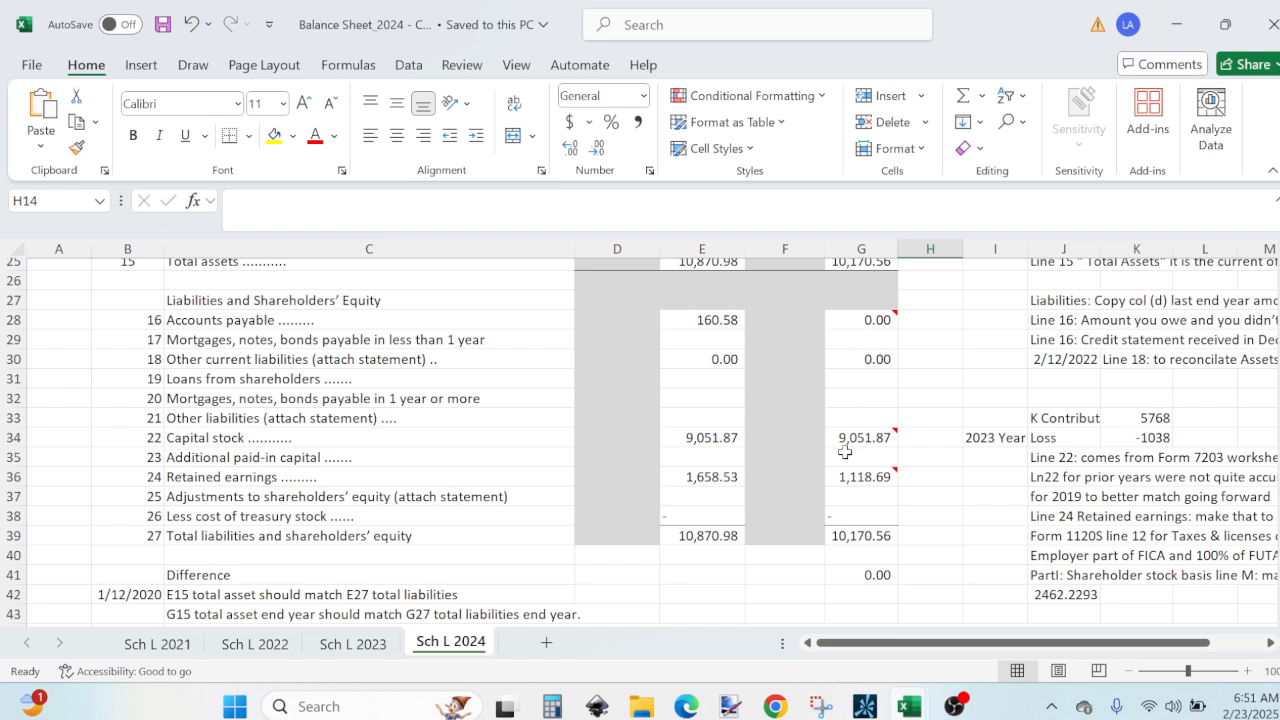
pyautogui.moveTo(853, 438)
pyautogui.moveTo(1279, 461); pyautogui.dragTo(1279, 458)
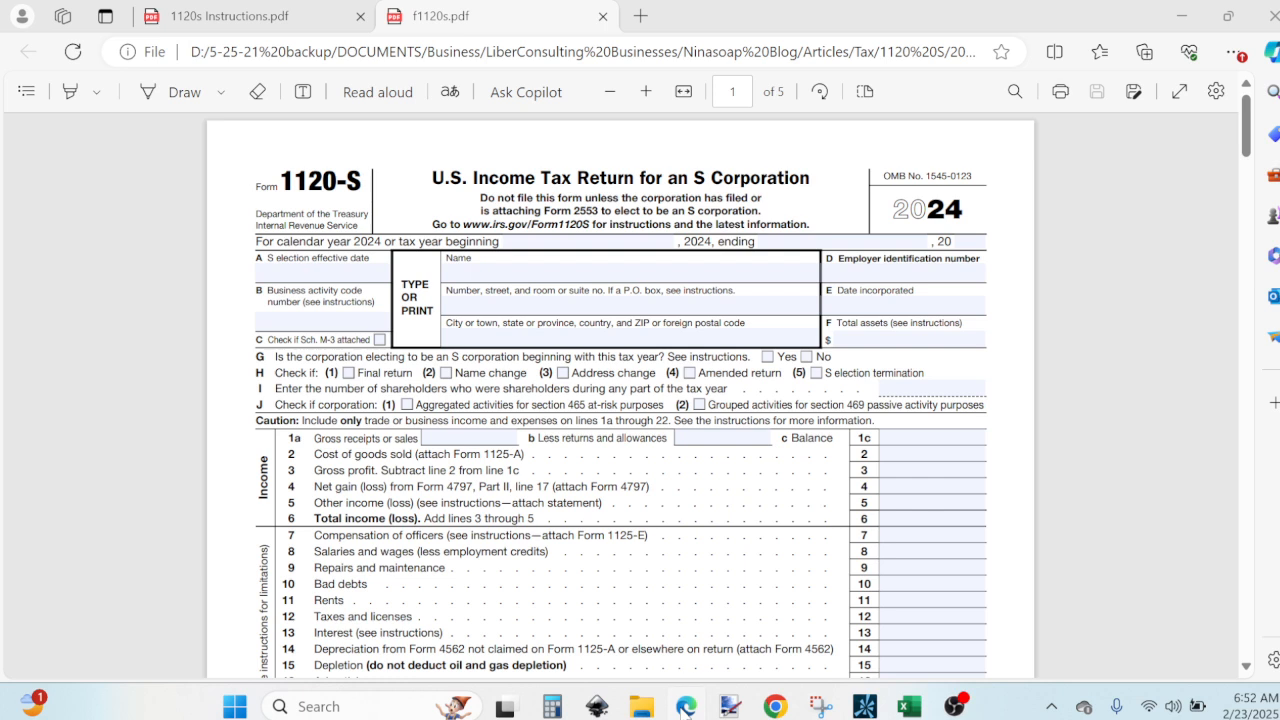
pyautogui.click(730, 706)
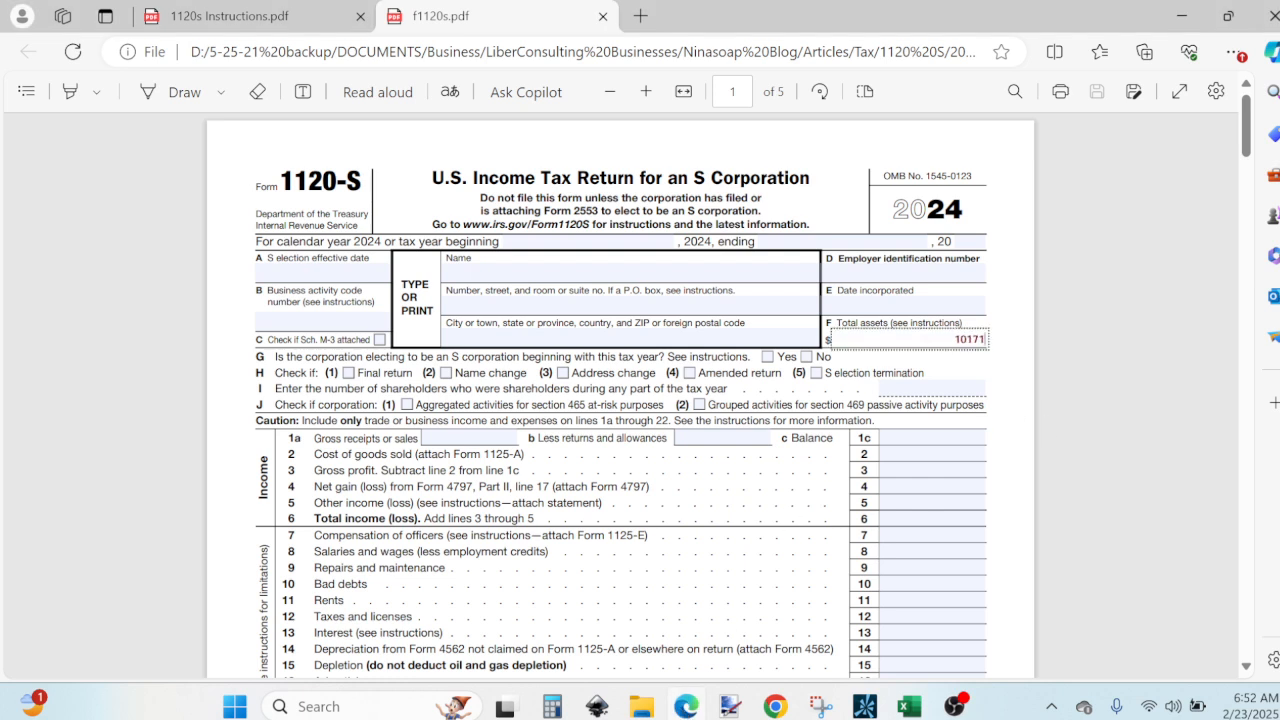
# Step: Return to the Balance Sheet_2024 workbook and review the assets section of the Sch L 2024 sheet, including cash and inventories
pyautogui.moveTo(918, 708)
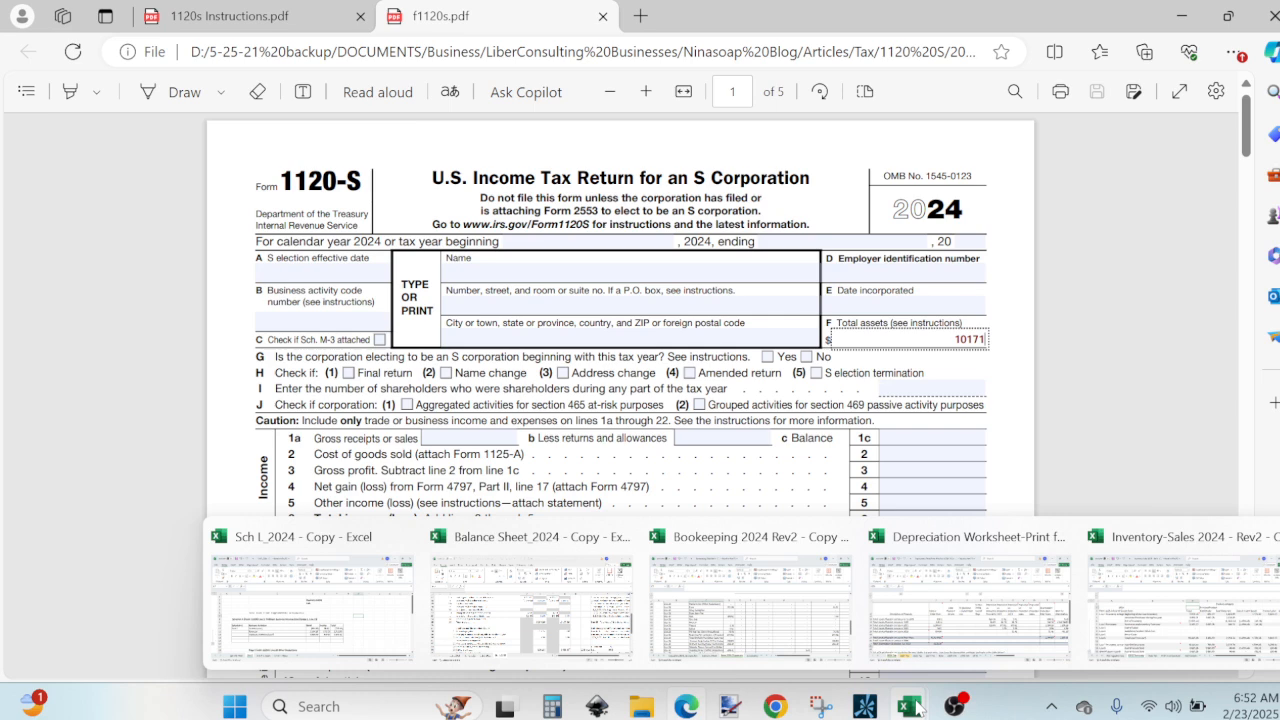
pyautogui.click(546, 620)
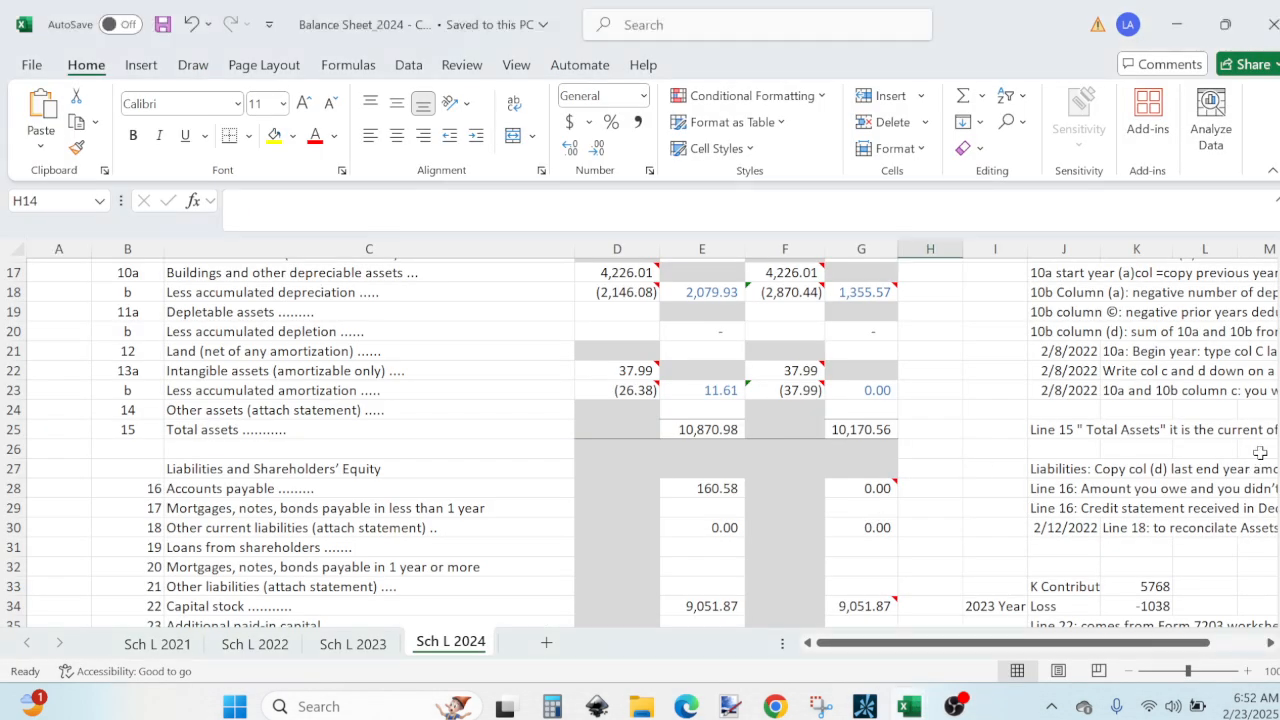
pyautogui.moveTo(1279, 421); pyautogui.dragTo(1279, 368)
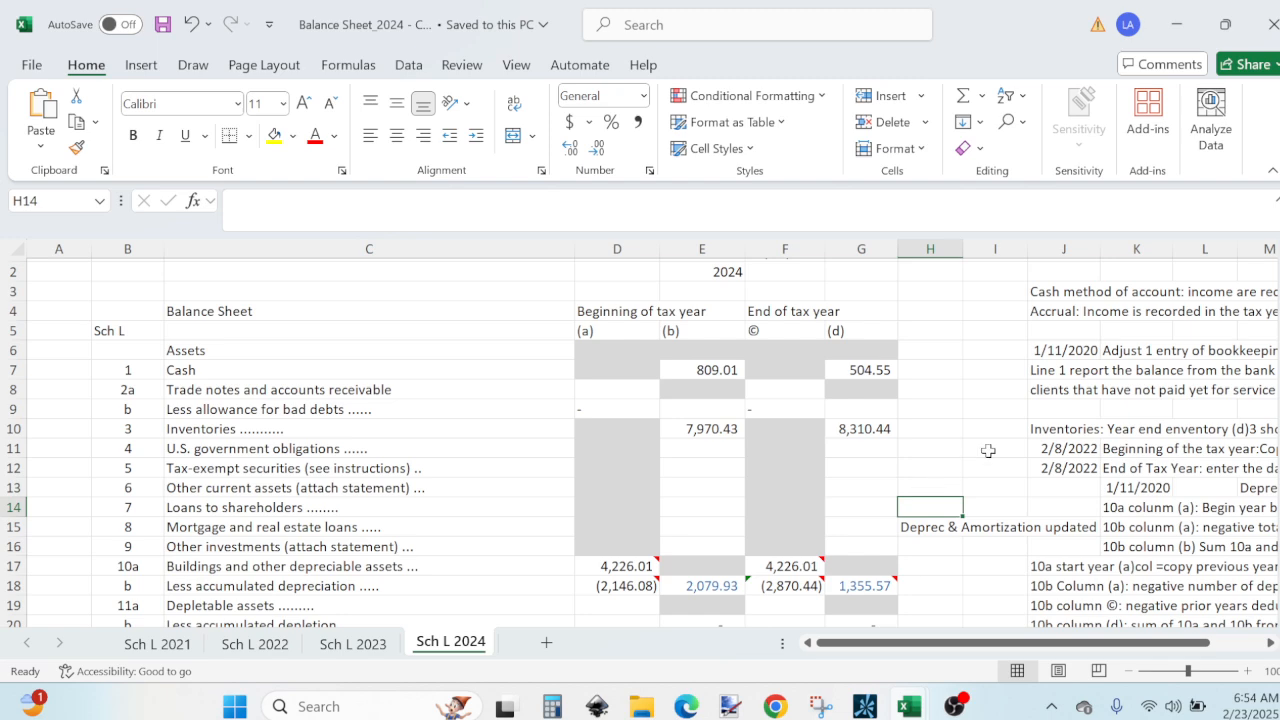
# Step: Check the Year End Inventory on the COGS Summary sheet of the Inventory-Sales 2024 workbook
pyautogui.moveTo(908, 706)
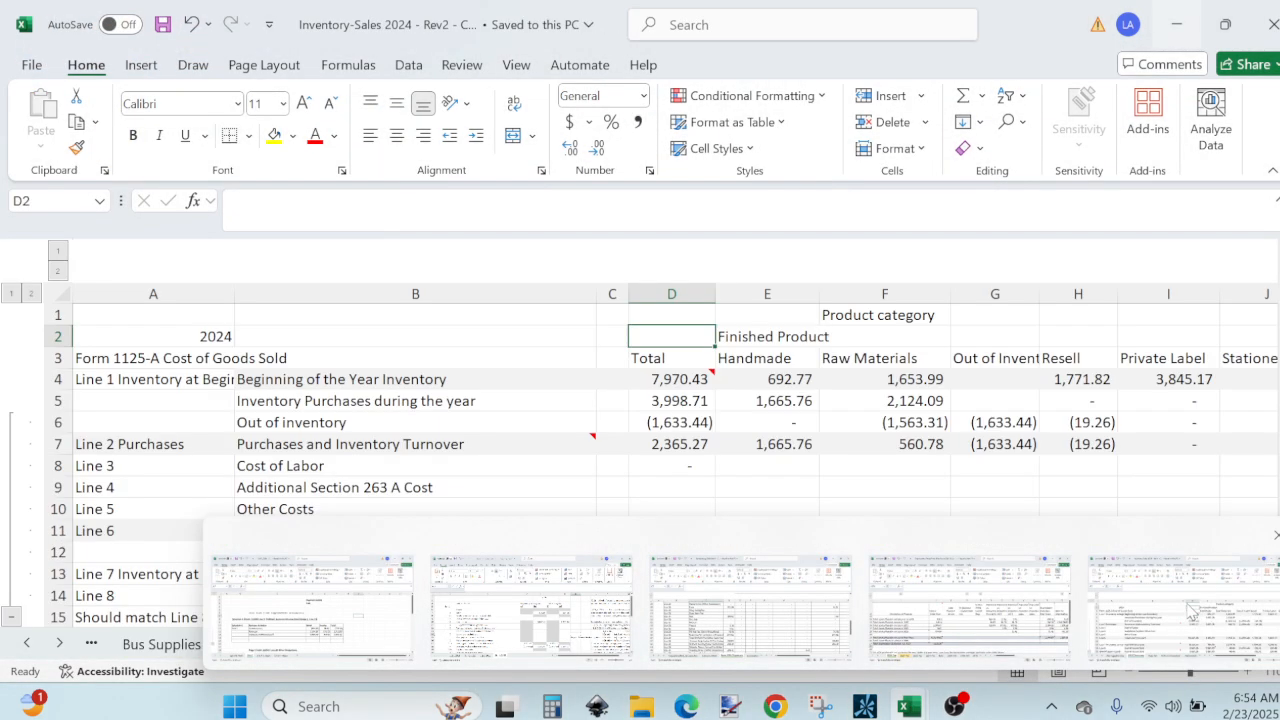
pyautogui.click(1190, 612)
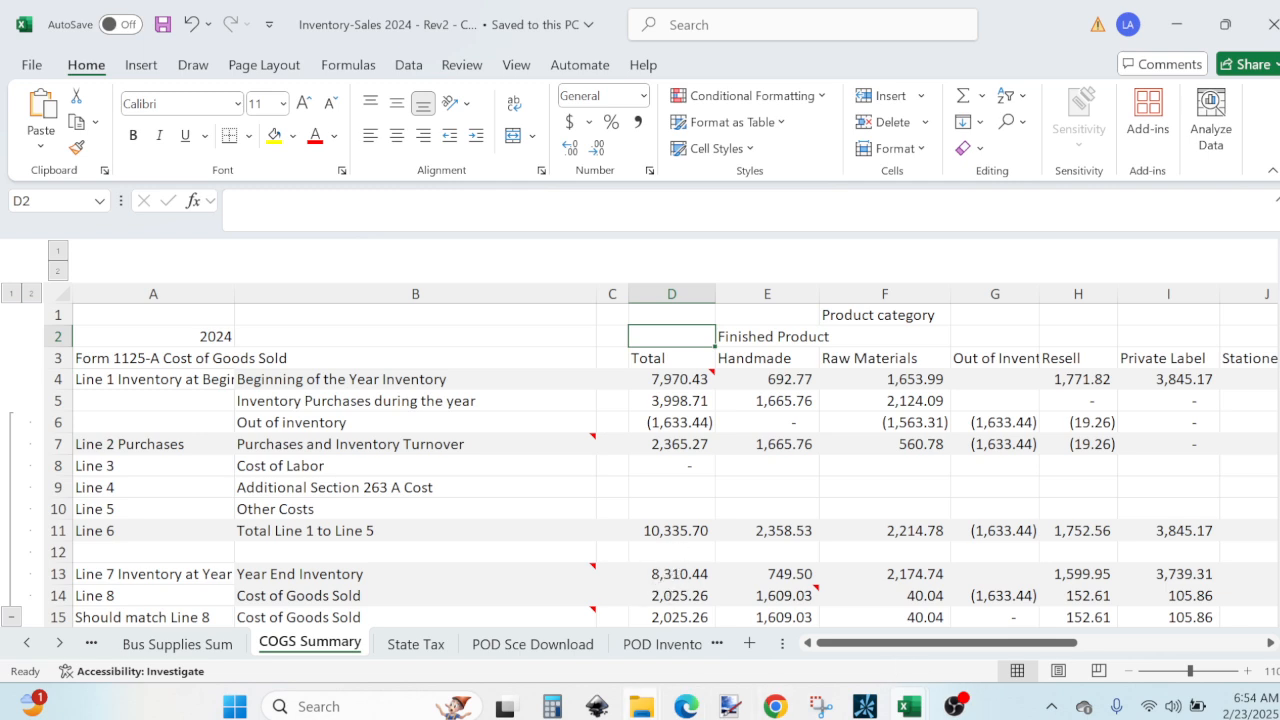
pyautogui.moveTo(908, 706)
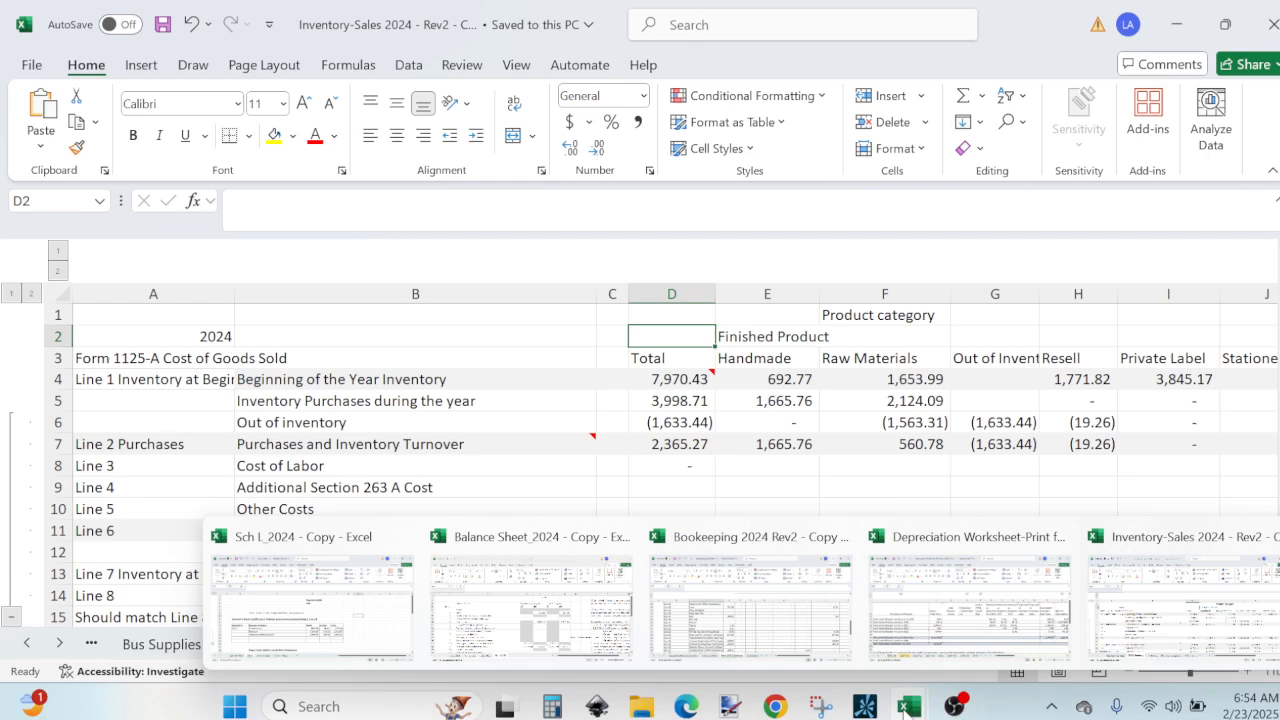
# Step: Return to the Balance Sheet_2024 workbook and inspect the end-of-year formulas for depreciable assets and accumulated depreciation on lines 10a and 10b
pyautogui.click(605, 610)
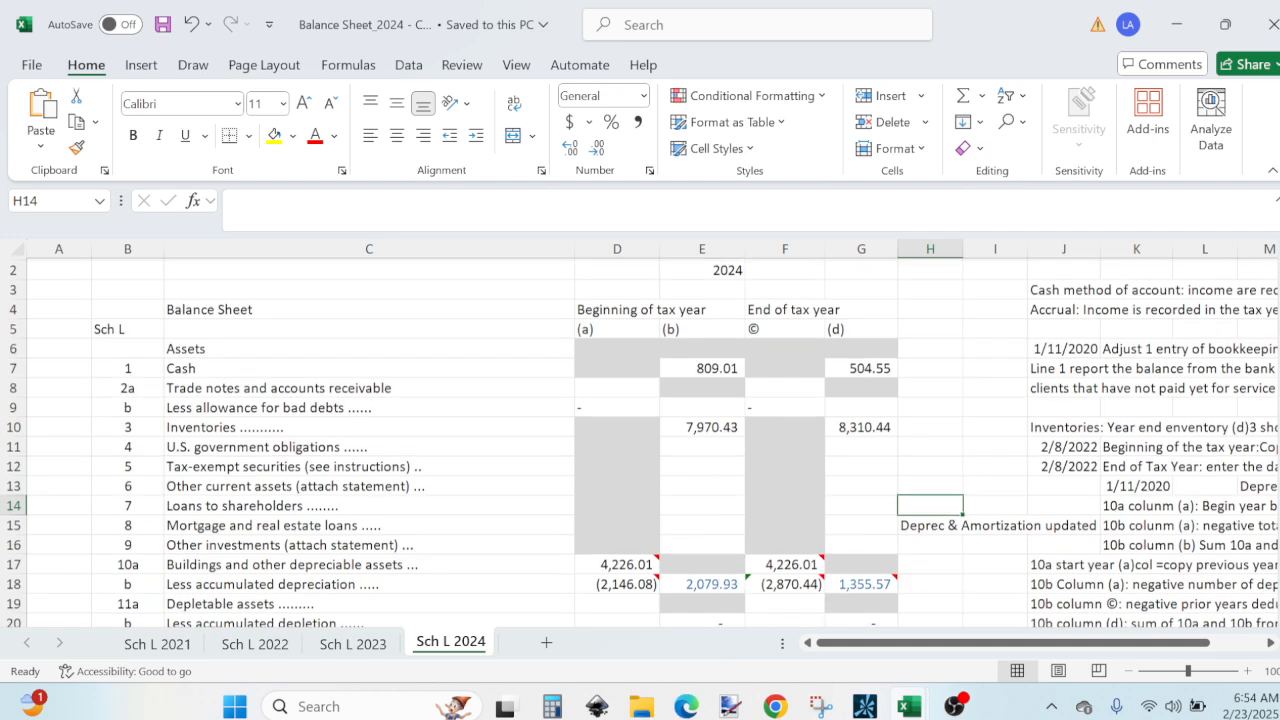
pyautogui.scroll(-6, 640, 440)
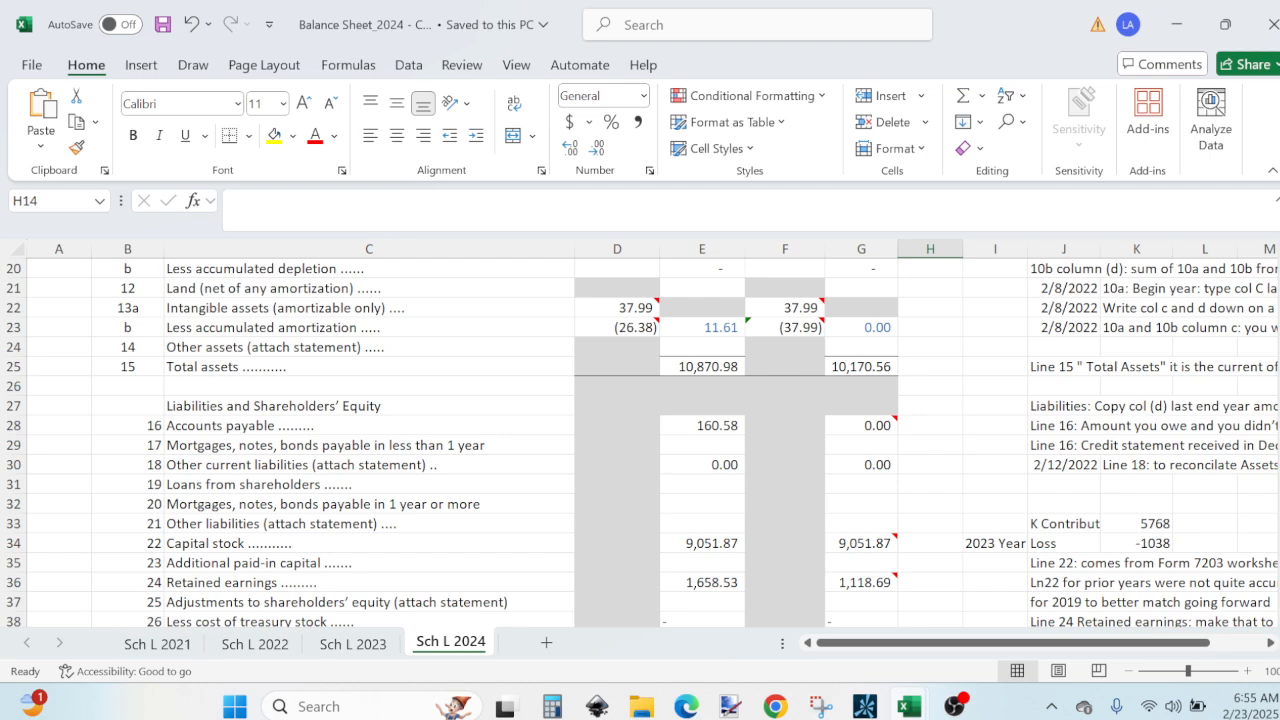
pyautogui.scroll(2, 640, 440)
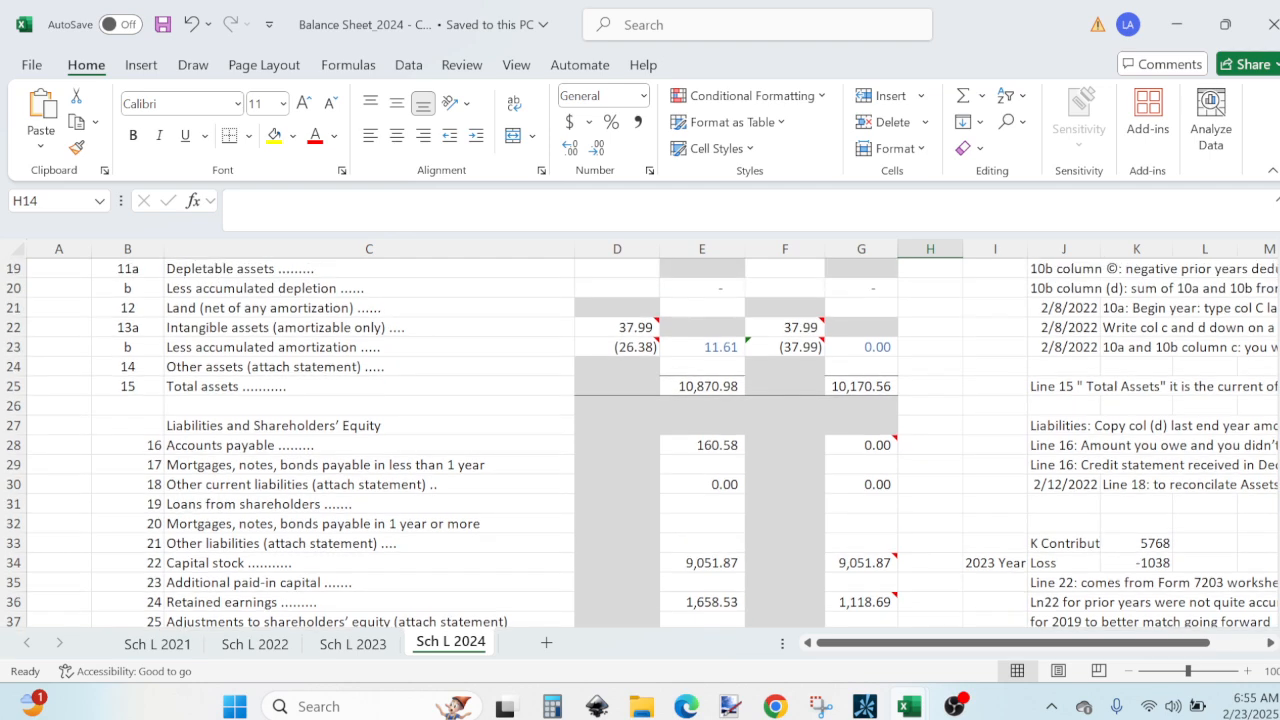
pyautogui.scroll(1, 640, 440)
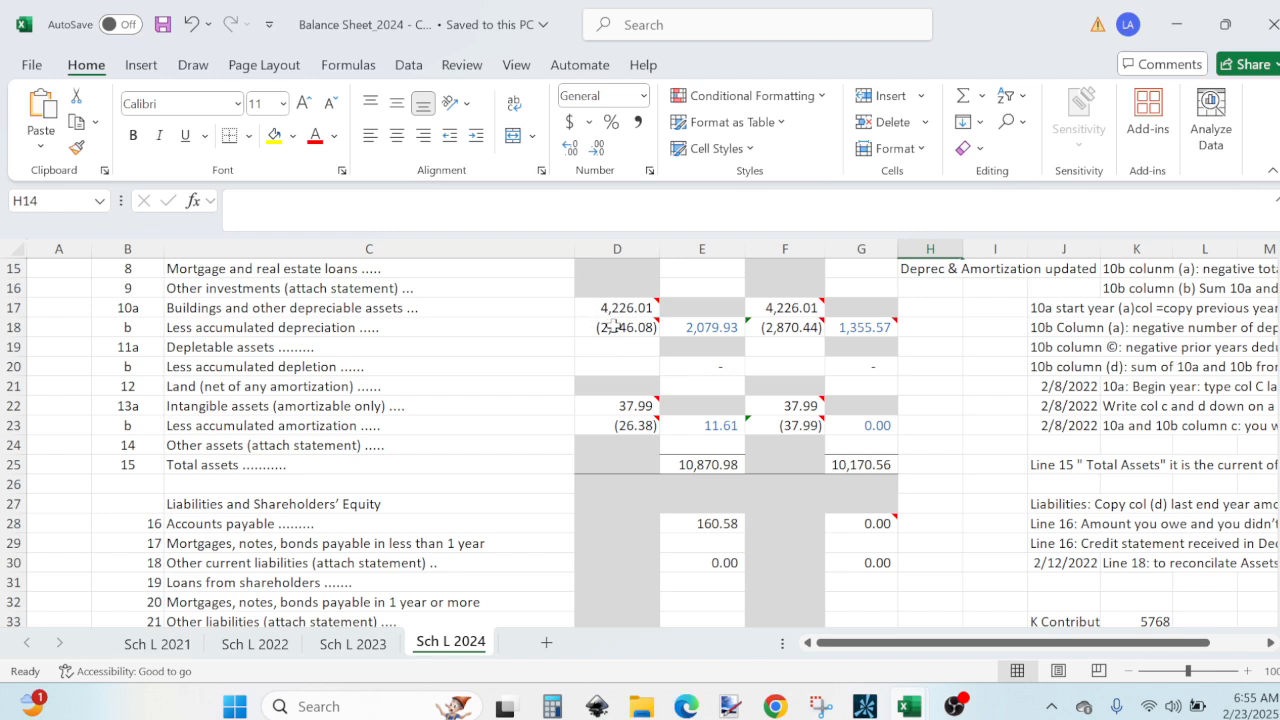
pyautogui.moveTo(641, 315)
pyautogui.moveTo(784, 330)
pyautogui.click(788, 312)
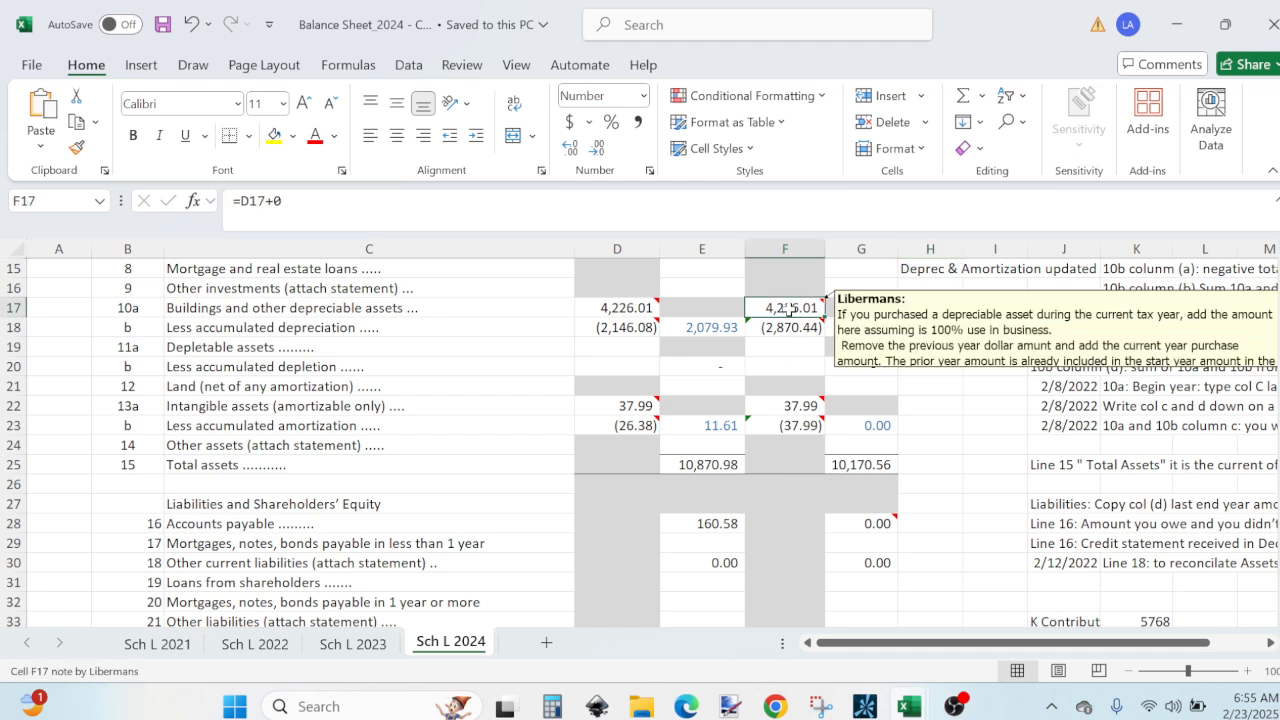
pyautogui.click(784, 373)
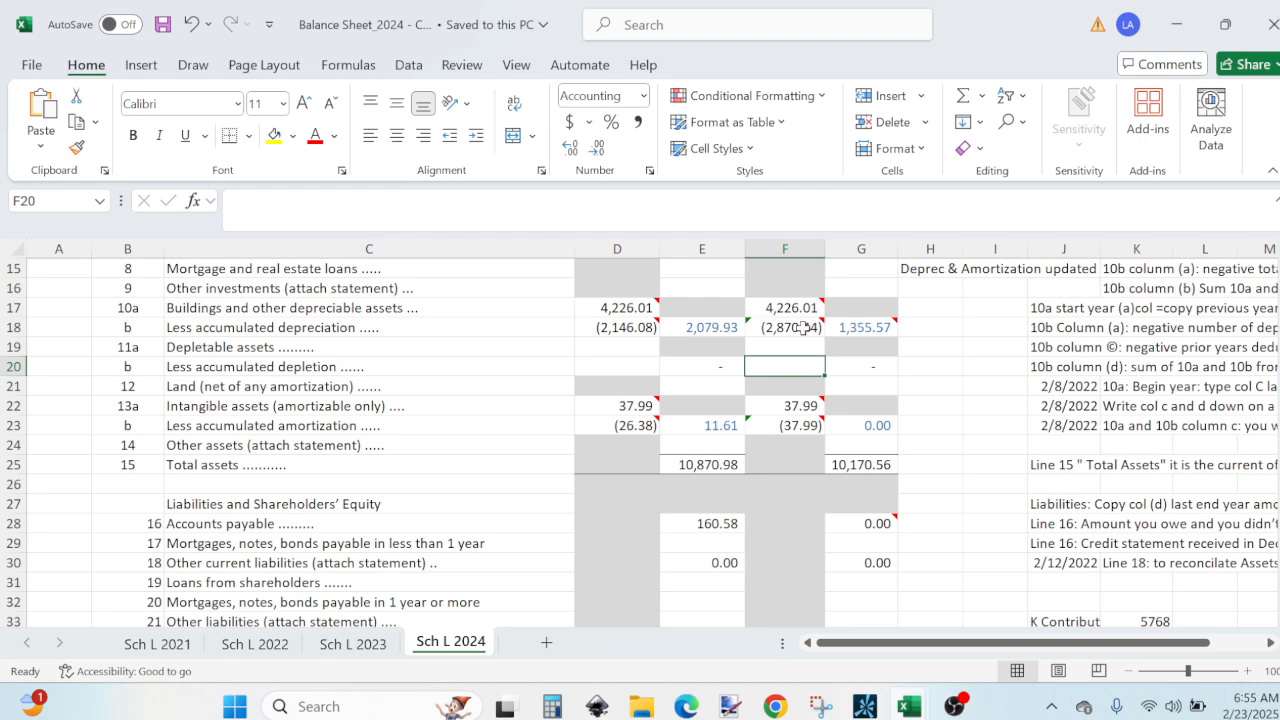
pyautogui.moveTo(792, 331)
pyautogui.click(783, 331)
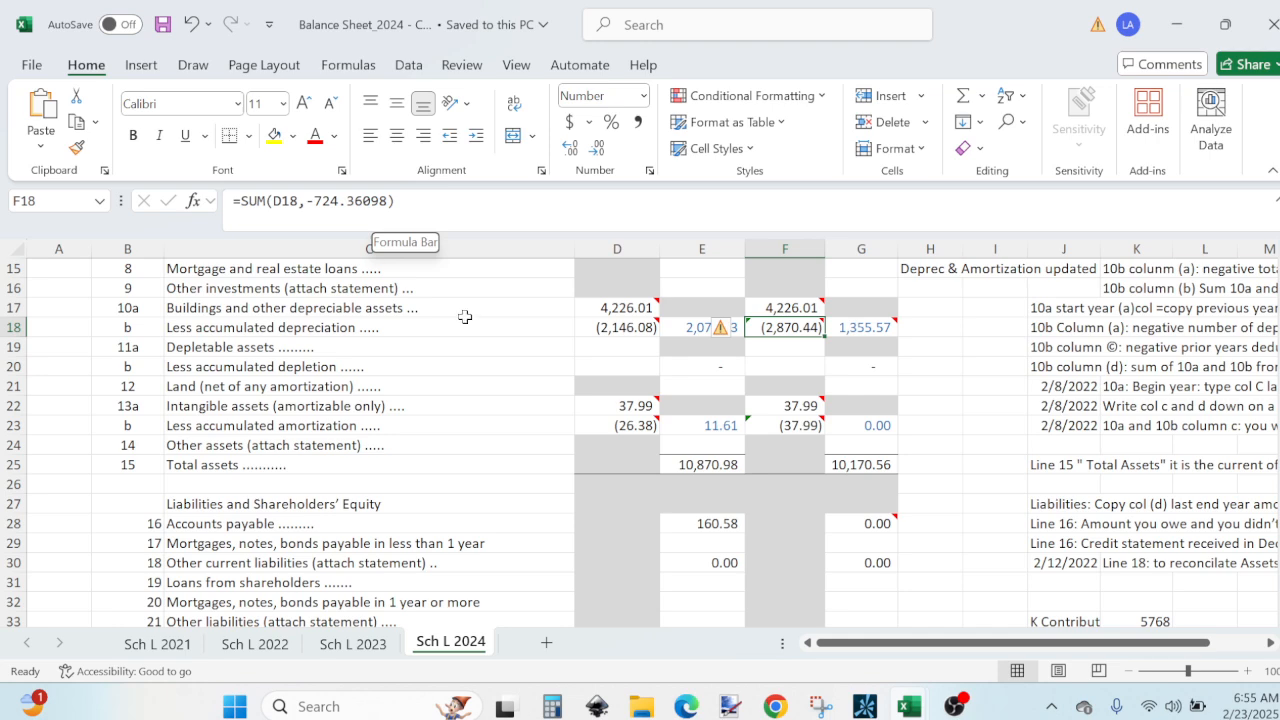
# Step: Examine the asset cost totals and current-year depreciation deduction on the 2024 Tax sheet of the Depreciation Worksheet workbook
pyautogui.moveTo(912, 706)
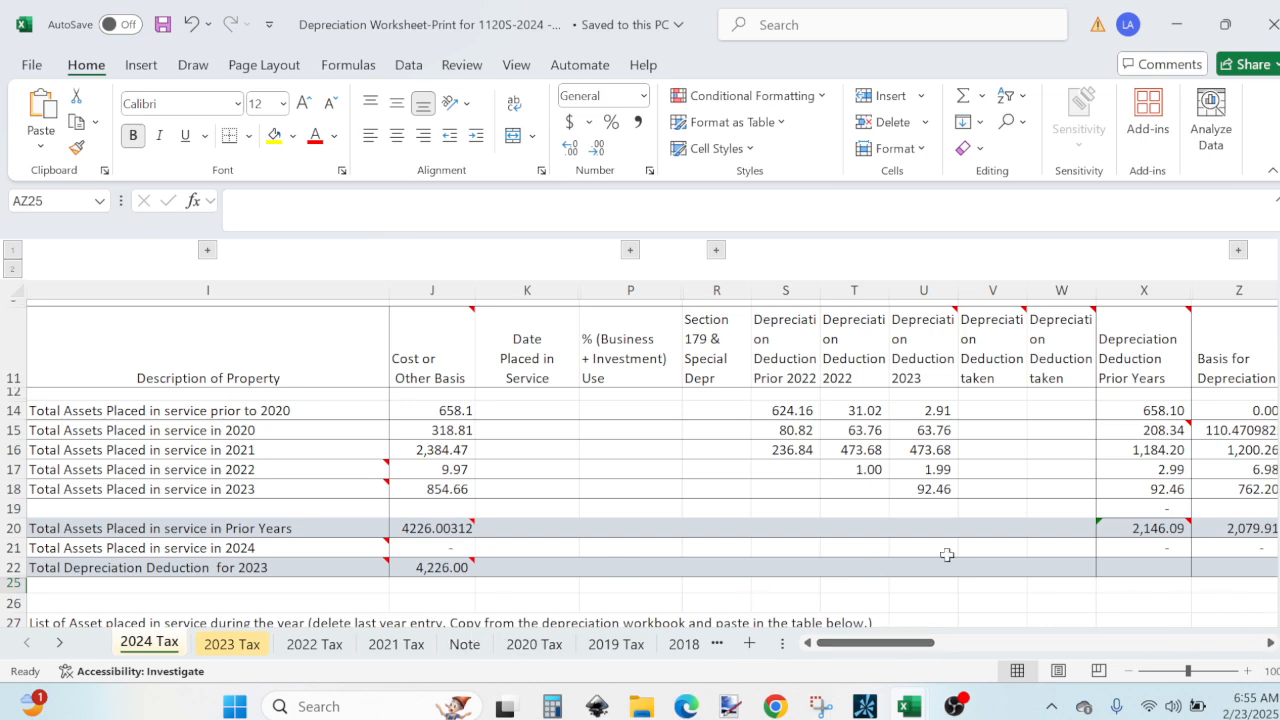
pyautogui.click(1269, 644)
pyautogui.moveTo(1058, 380)
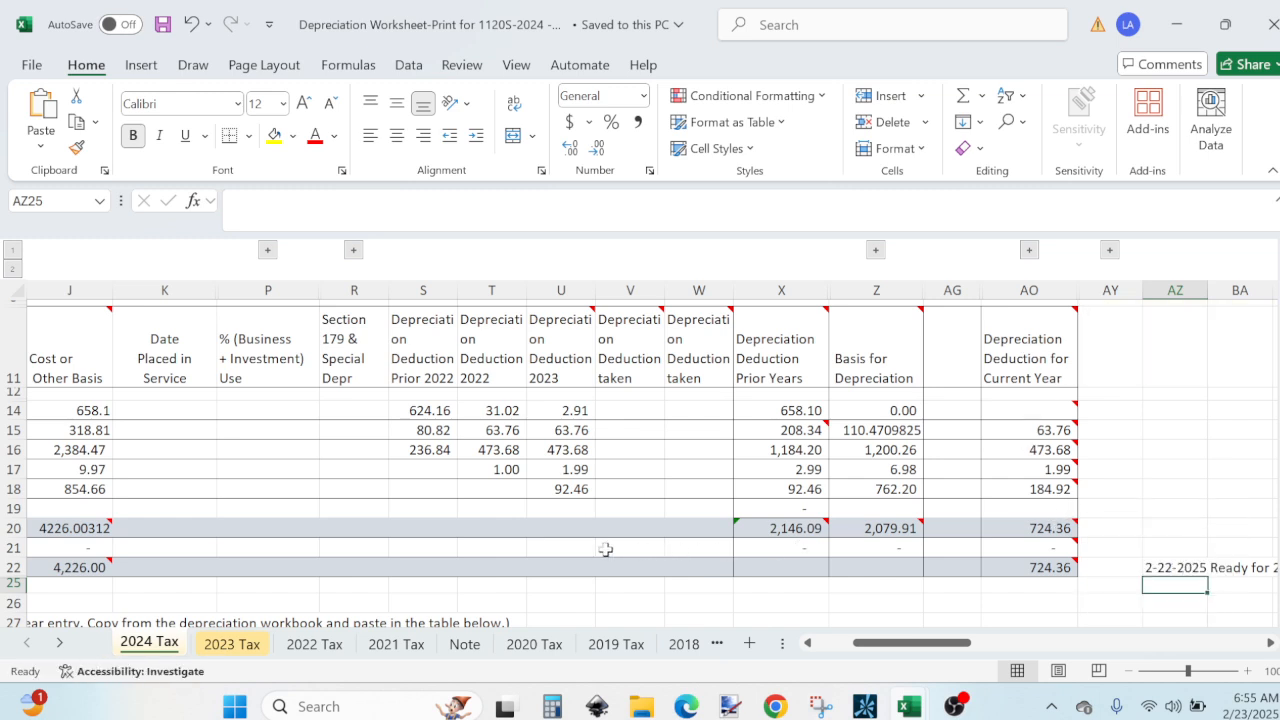
pyautogui.moveTo(1002, 553)
pyautogui.moveTo(926, 643); pyautogui.dragTo(866, 638)
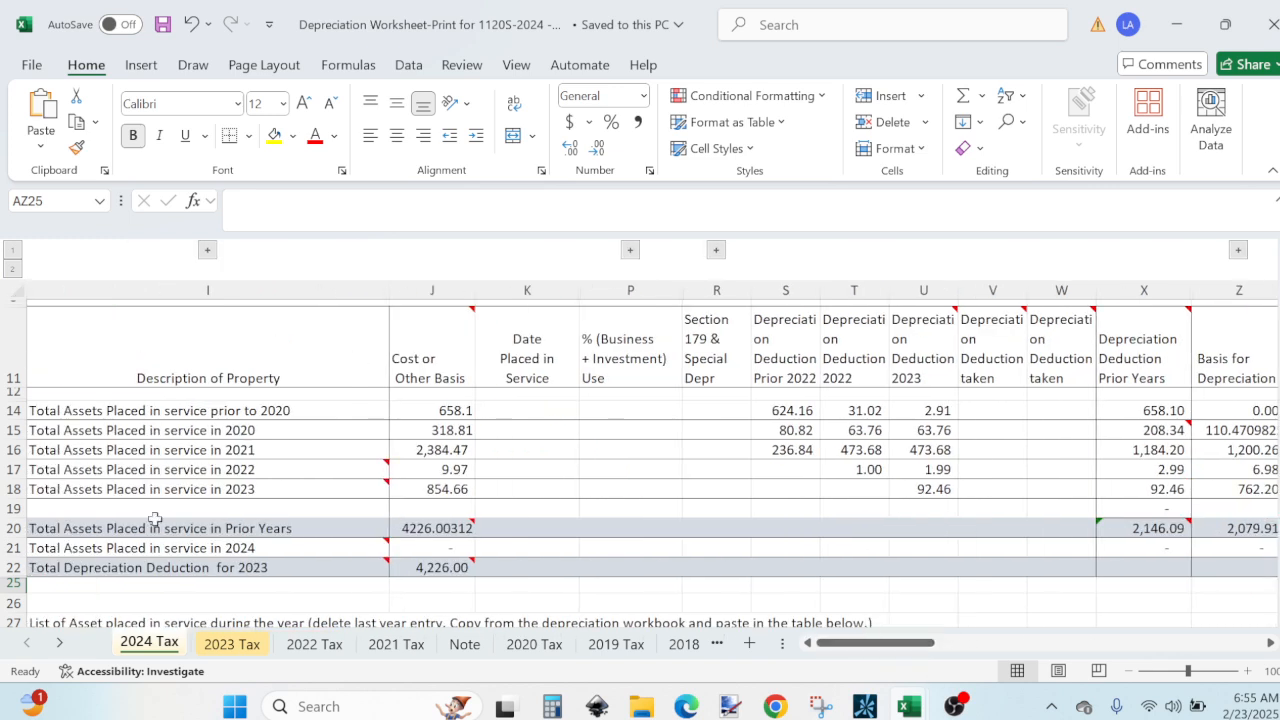
pyautogui.click(1268, 645)
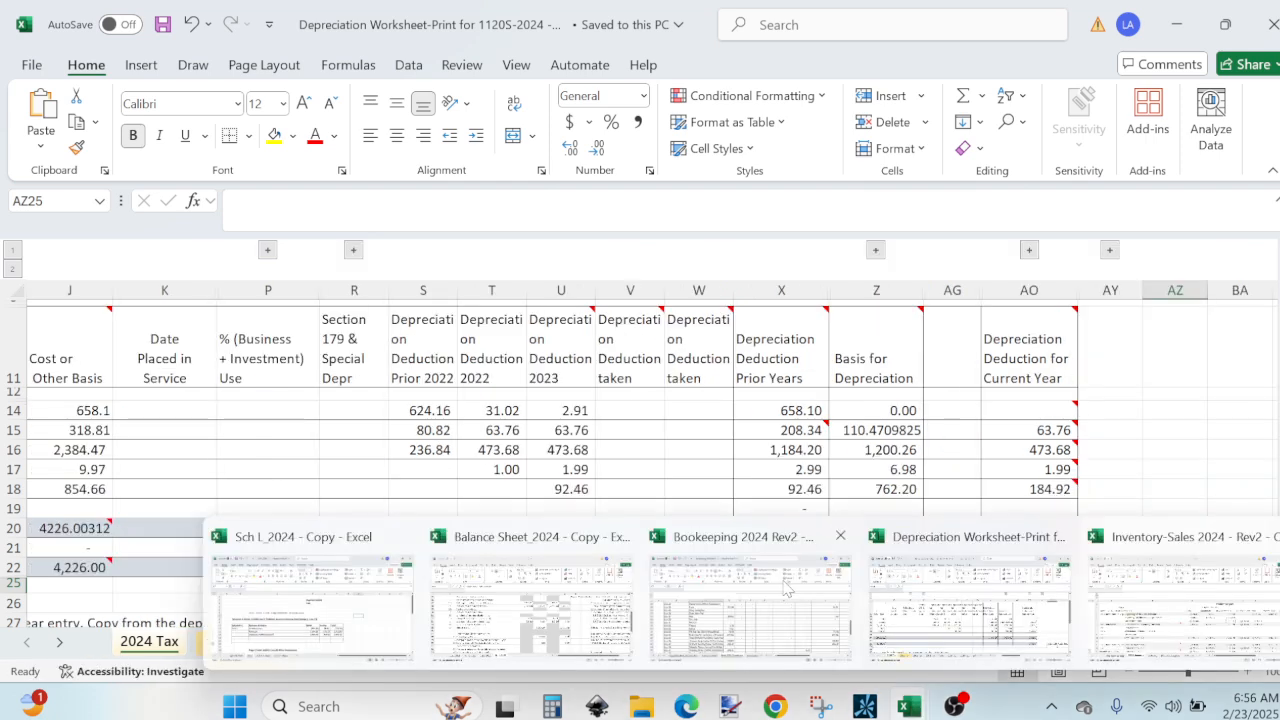
# Step: Back in the Balance Sheet_2024 workbook, read the end-of-year notes for lines 10a through 13b and inspect the accumulated amortization formula
pyautogui.click(575, 628)
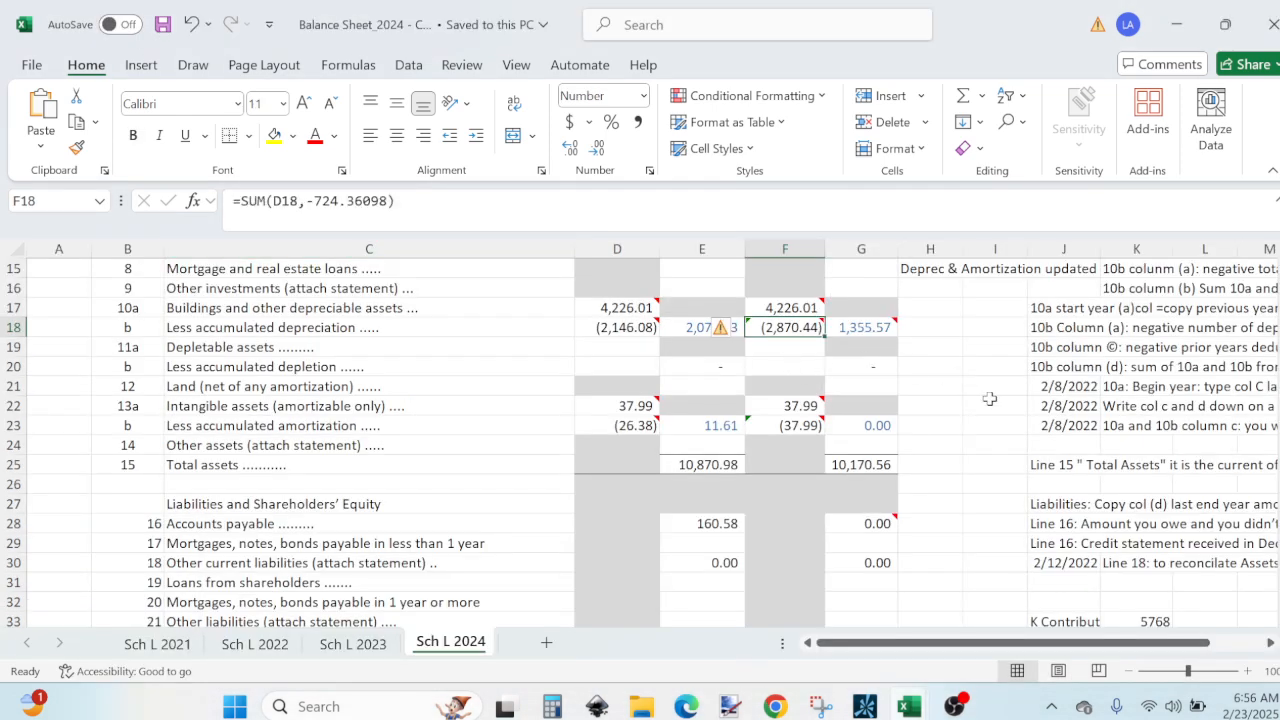
pyautogui.press('Down')
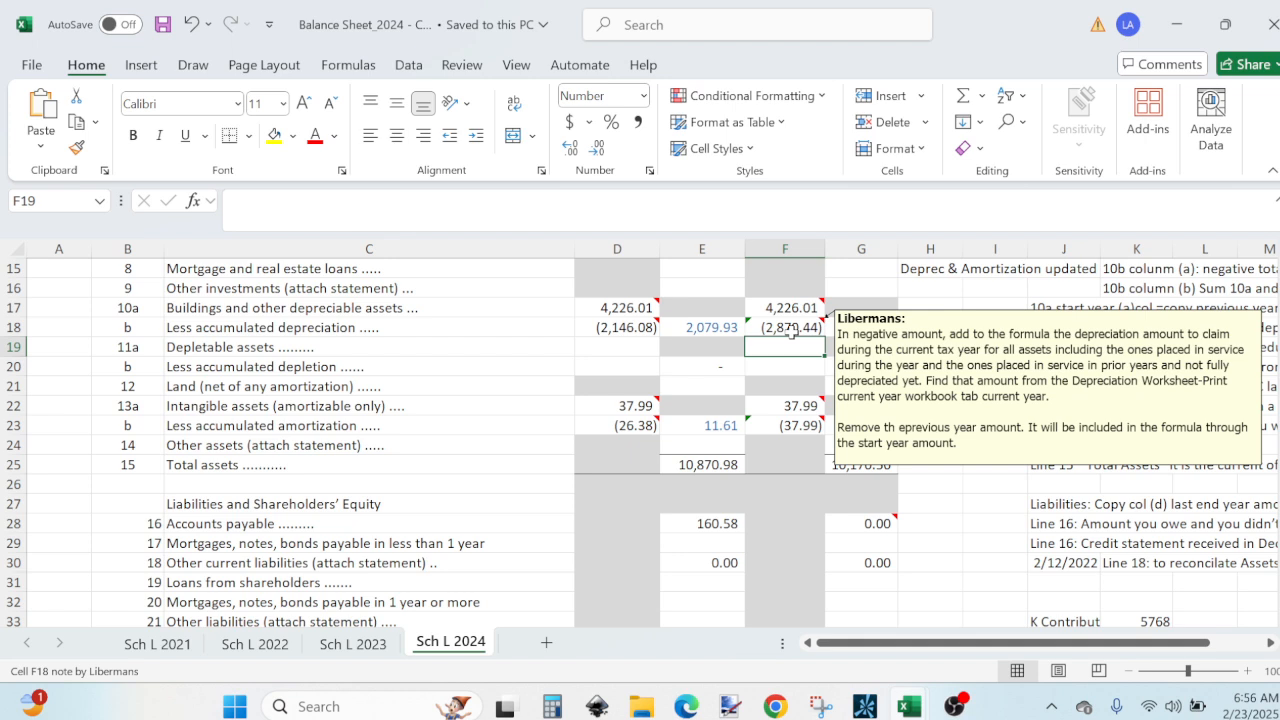
pyautogui.moveTo(778, 403)
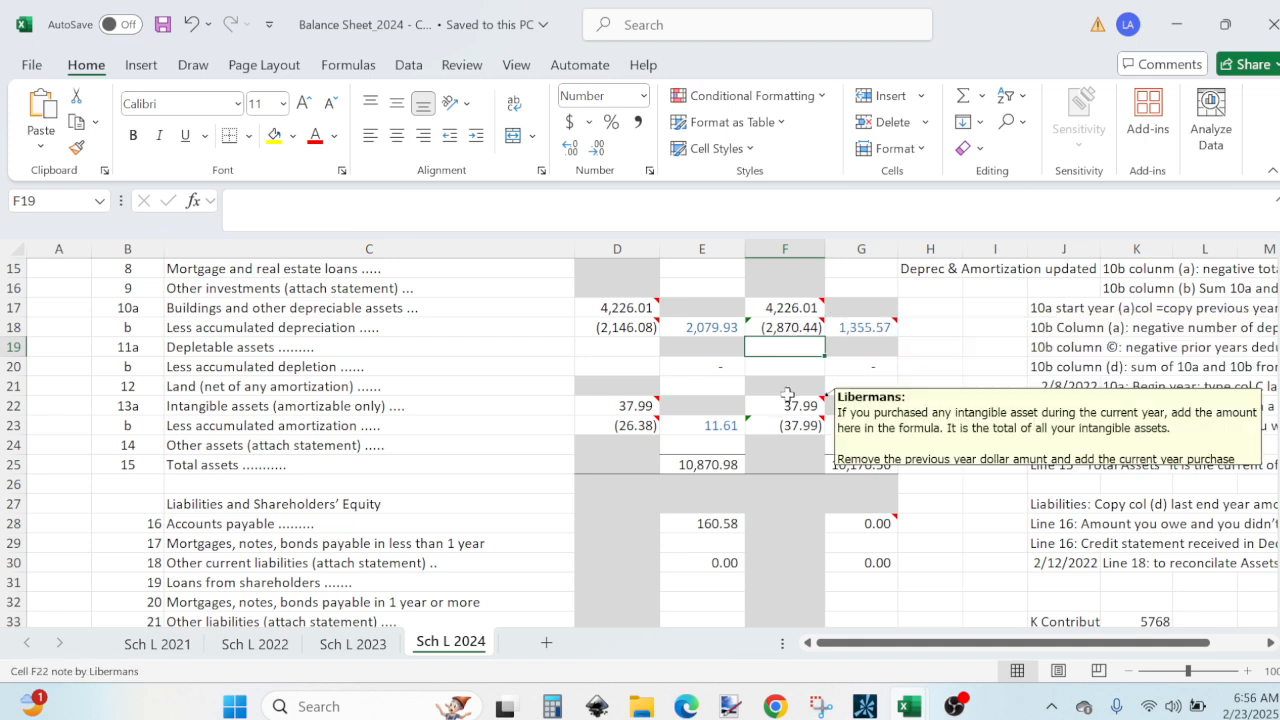
pyautogui.moveTo(789, 307)
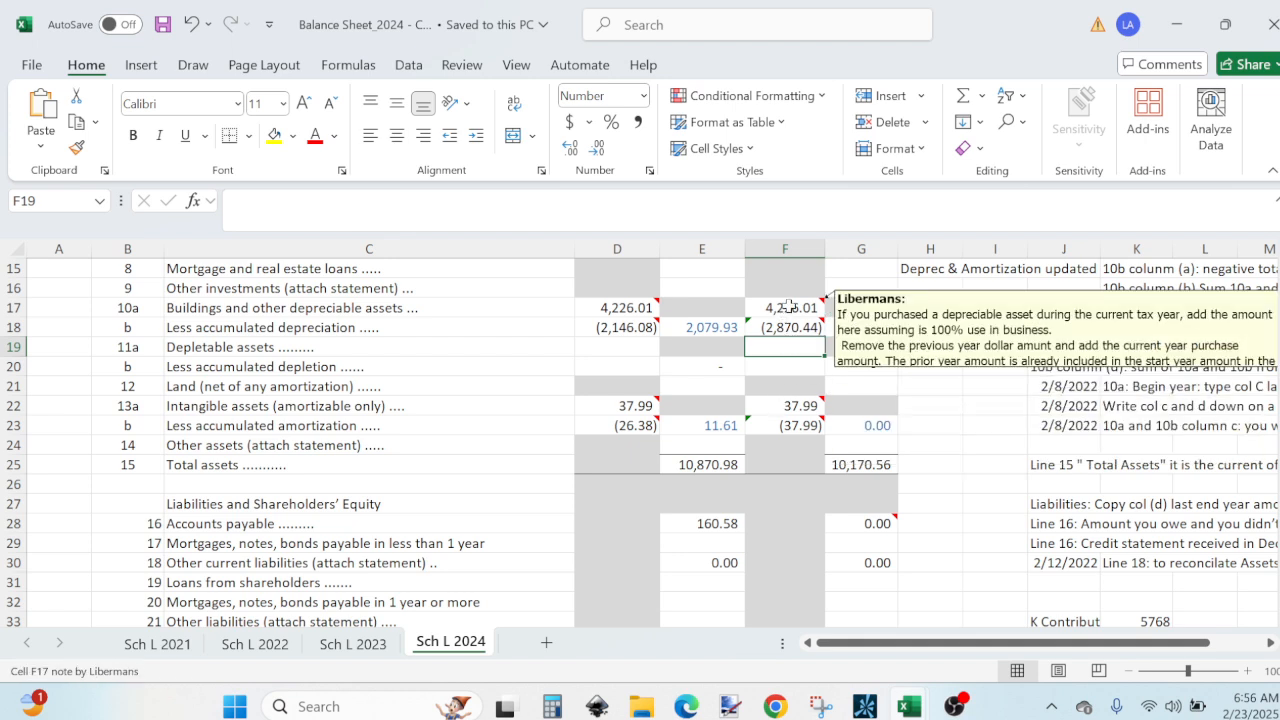
pyautogui.moveTo(866, 332)
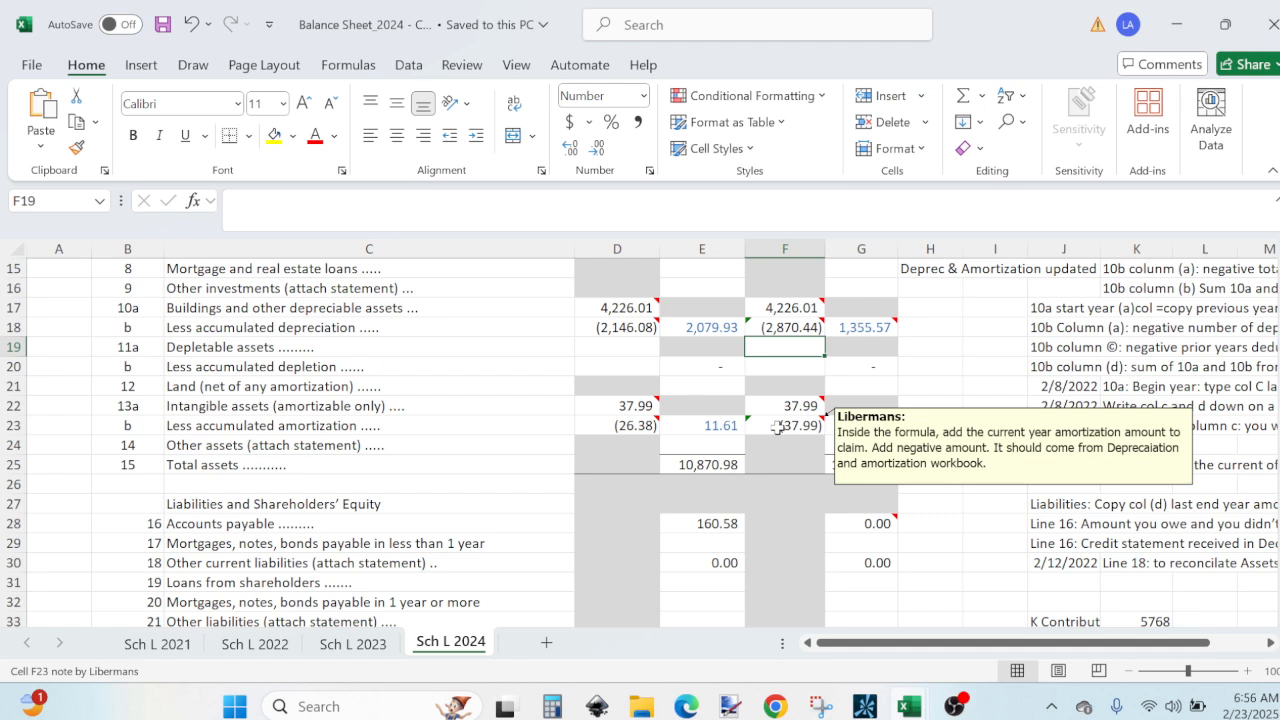
pyautogui.click(778, 427)
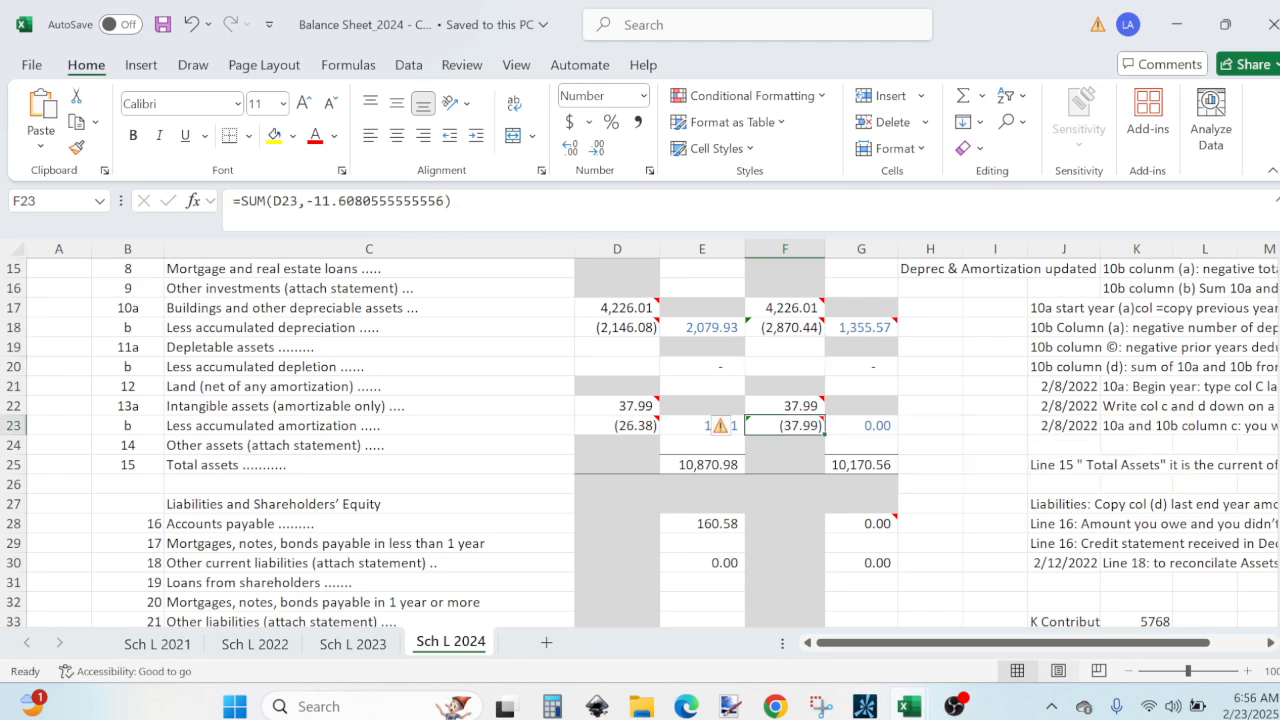
# Step: Switch to the 2024 Return folder in File Explorer and open its Doc subfolder
pyautogui.moveTo(902, 713)
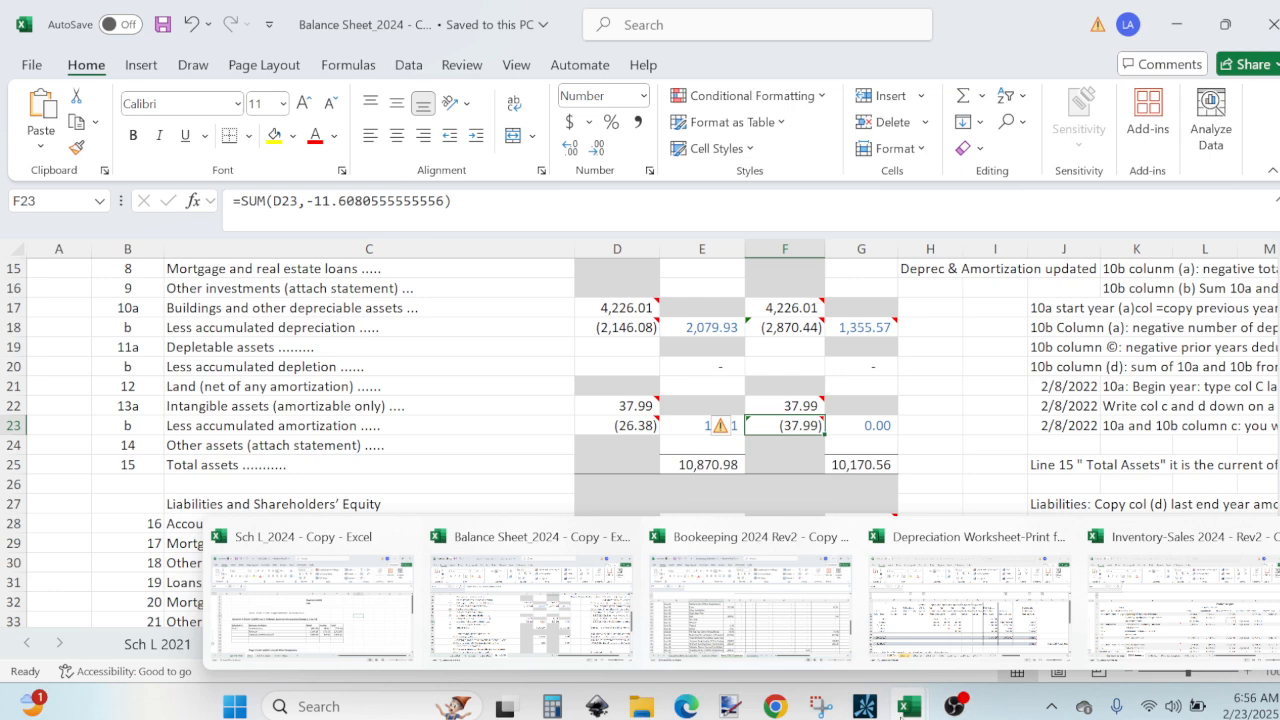
pyautogui.moveTo(641, 706)
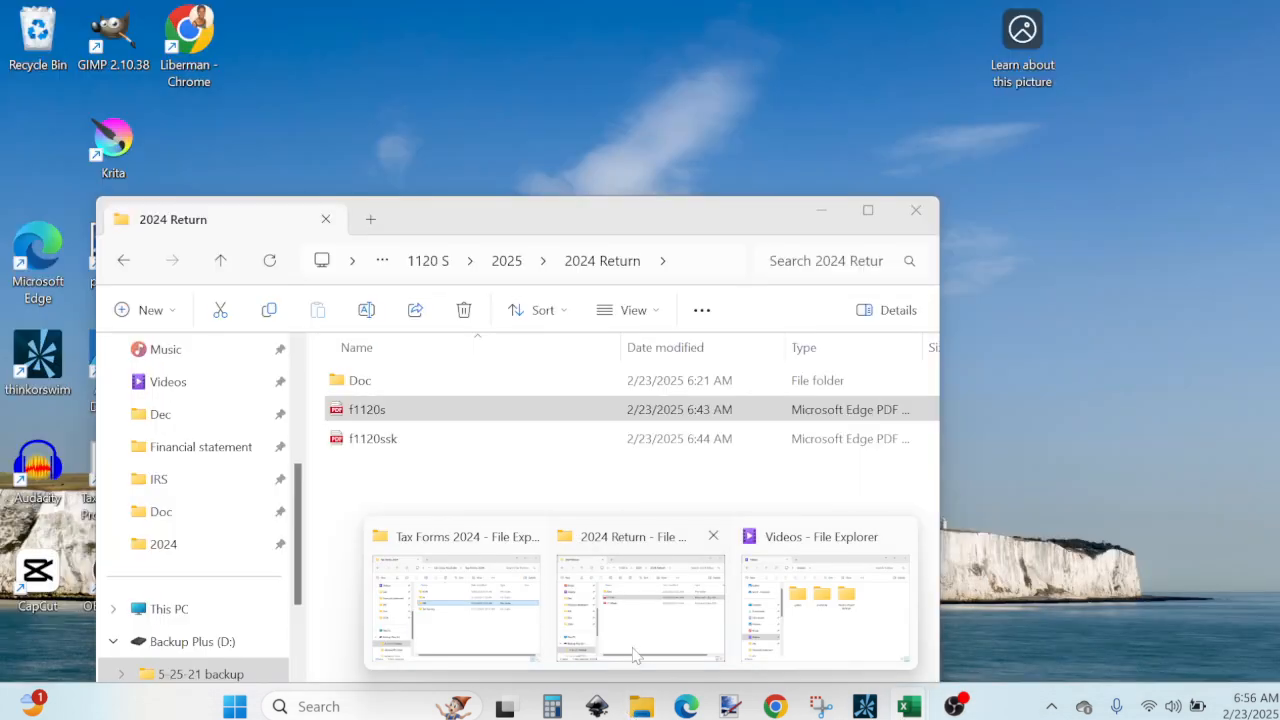
pyautogui.click(636, 655)
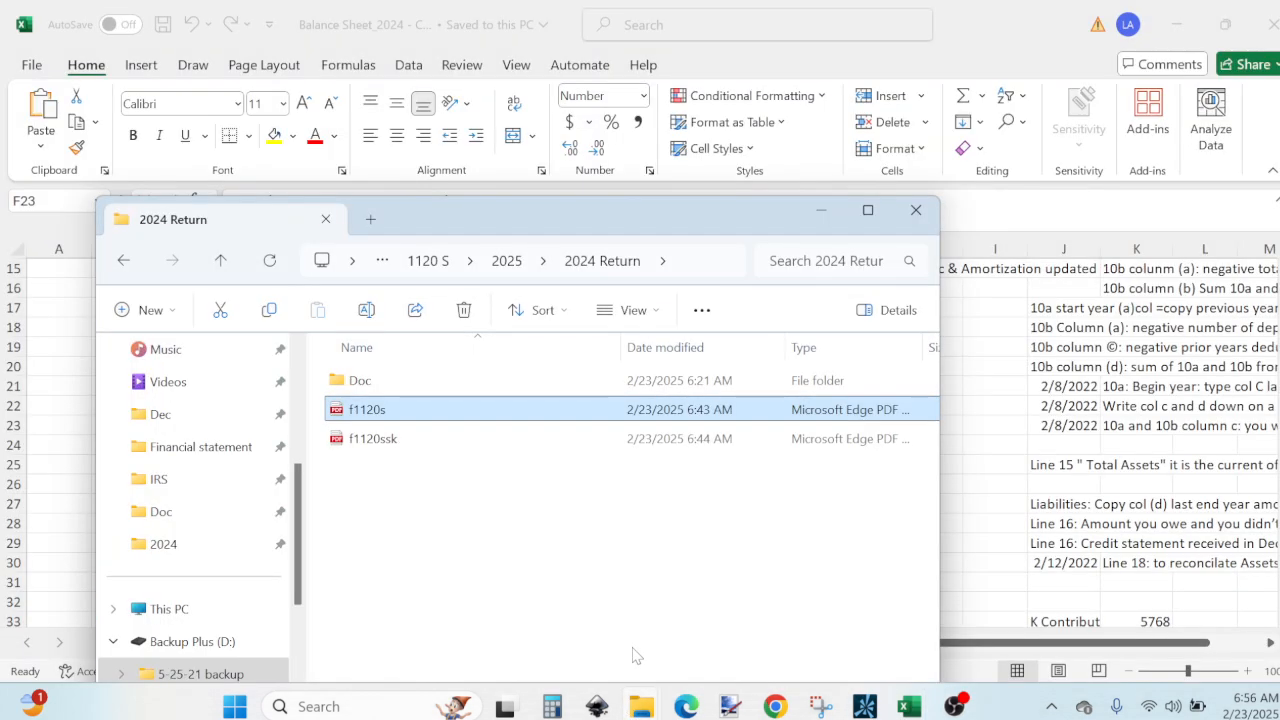
pyautogui.click(418, 384)
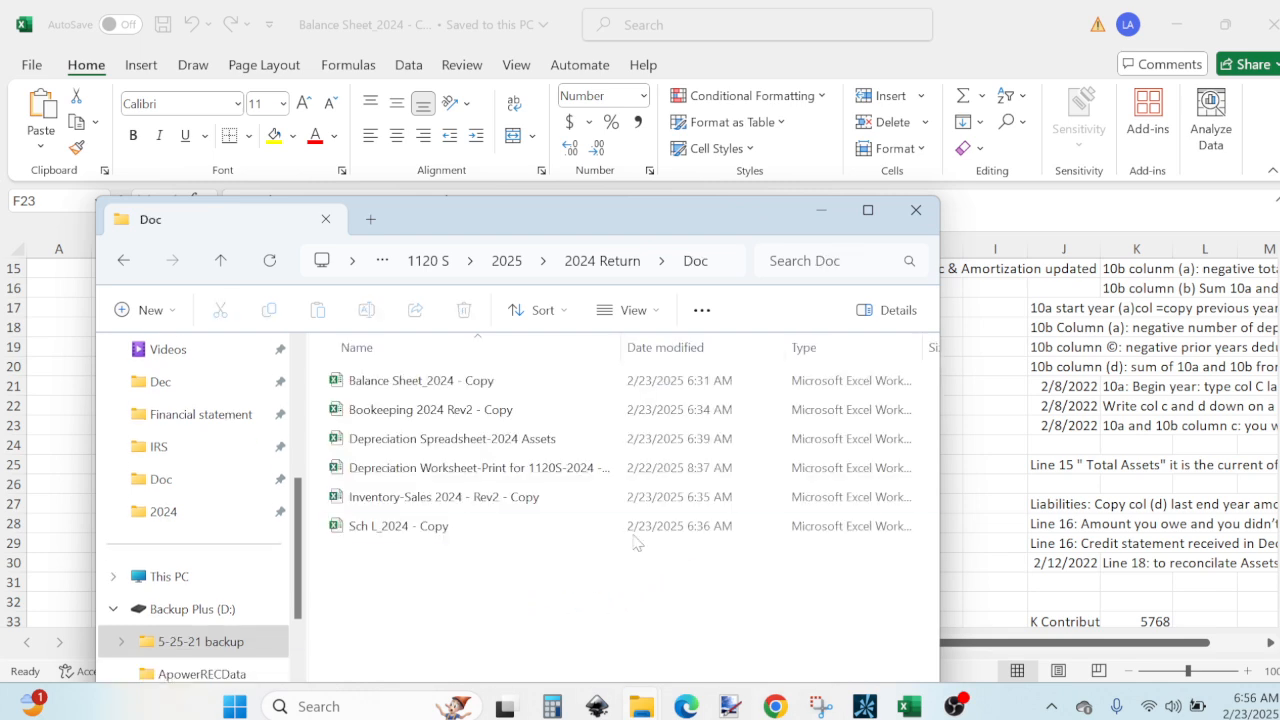
# Step: Open the Depreciation Spreadsheet-2024 Assets workbook and examine the 2024 deductions on its Amortization Summary 2021, Depreciation Sum 2023 and Depreciation Sum 2022 sheets
pyautogui.doubleClick(505, 440)
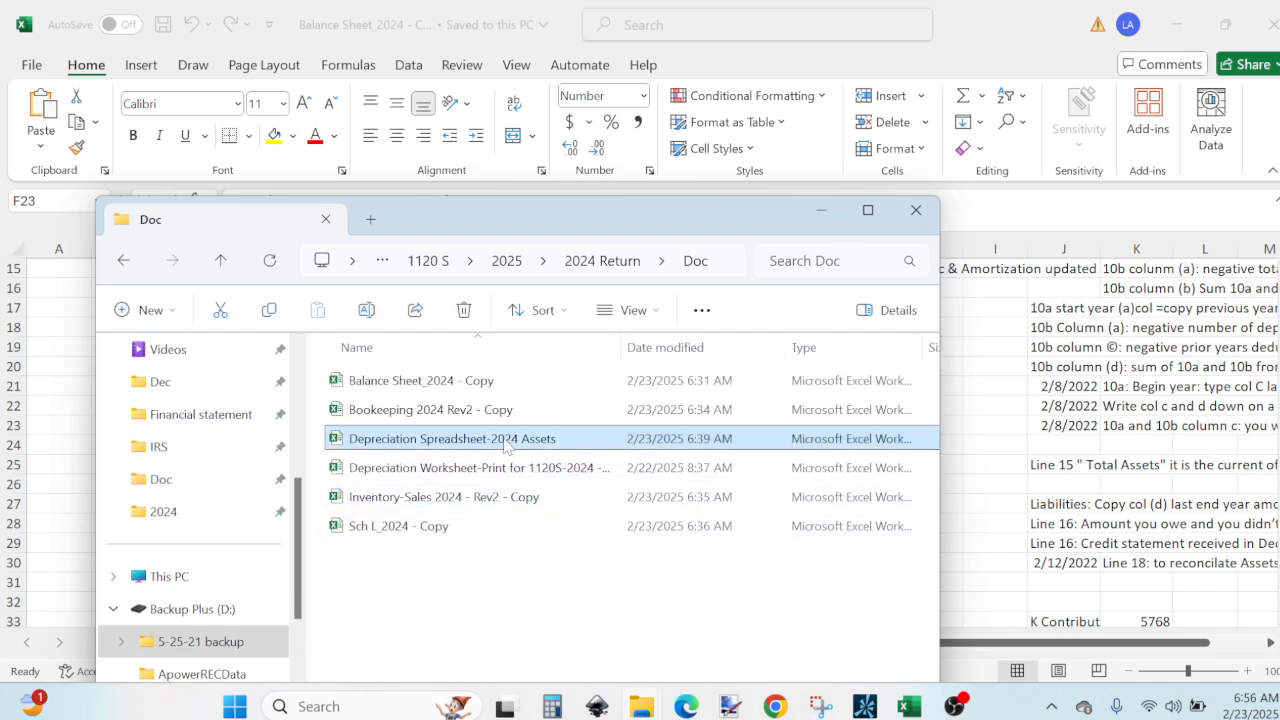
pyautogui.click(822, 211)
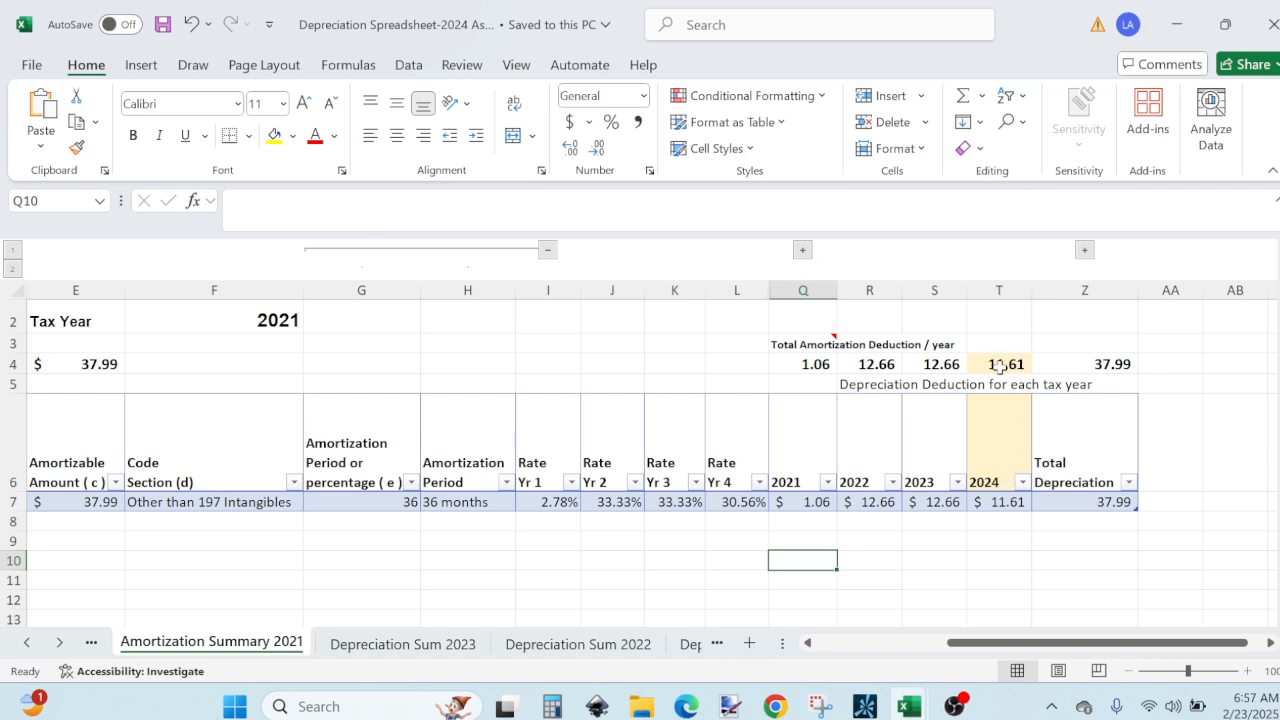
pyautogui.click(433, 648)
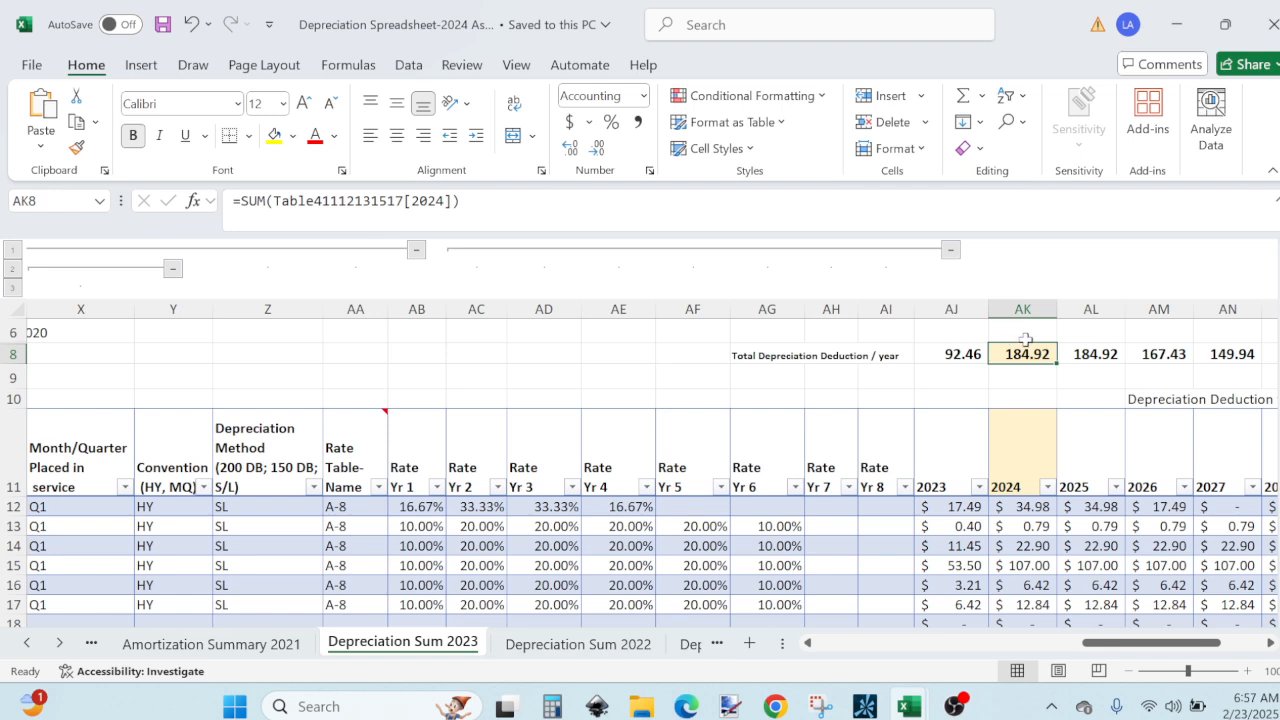
pyautogui.click(557, 648)
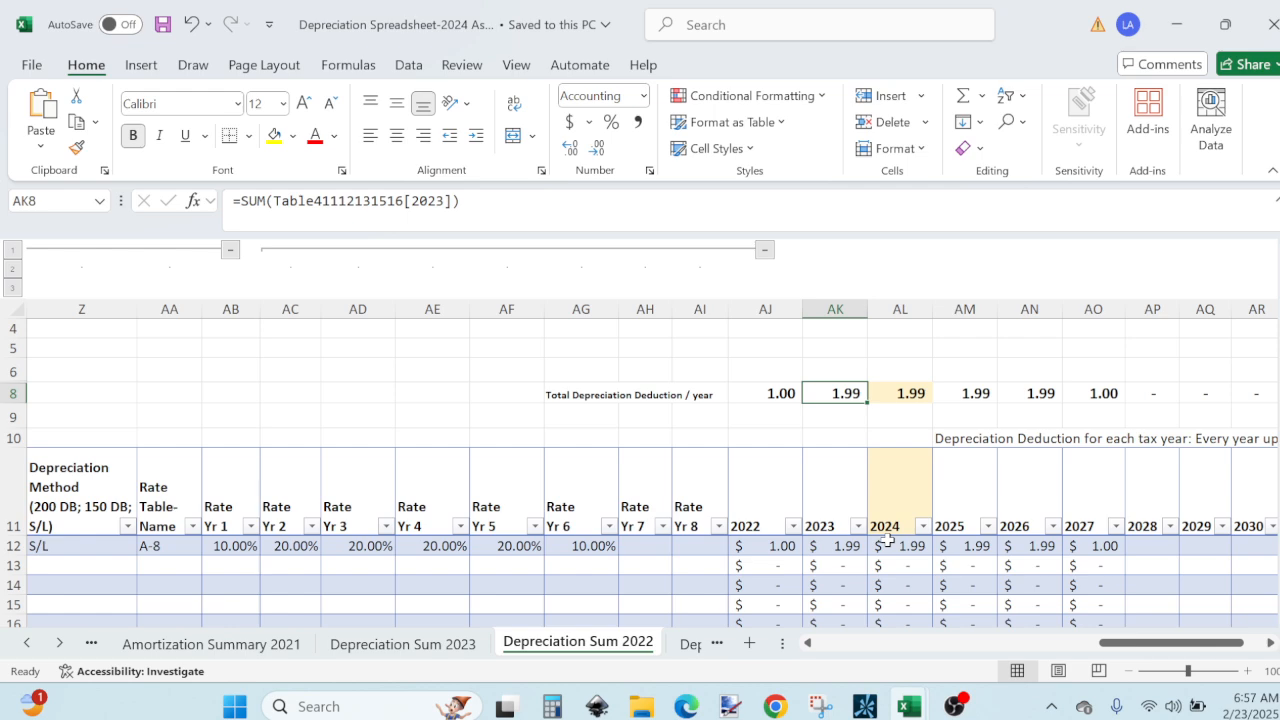
# Step: Return to the Balance Sheet_2024 workbook and inspect the end-of-year total assets formula on line 15
pyautogui.click(1170, 30)
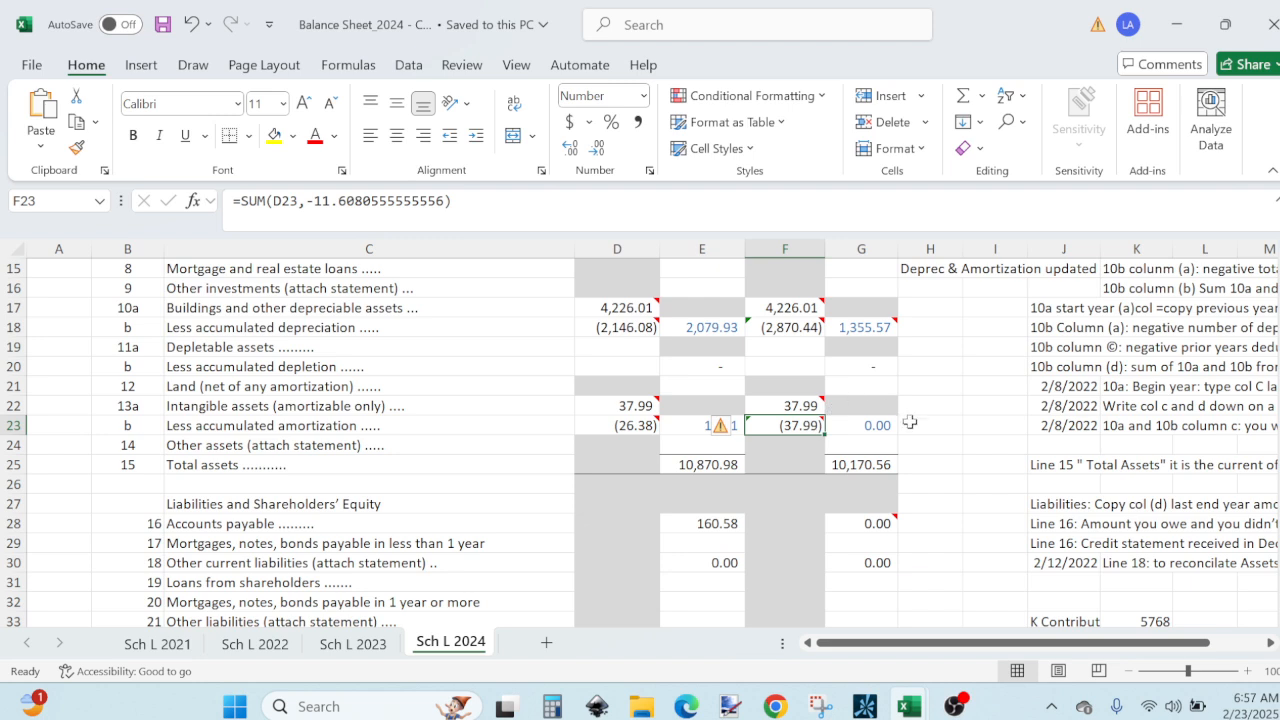
pyautogui.click(877, 476)
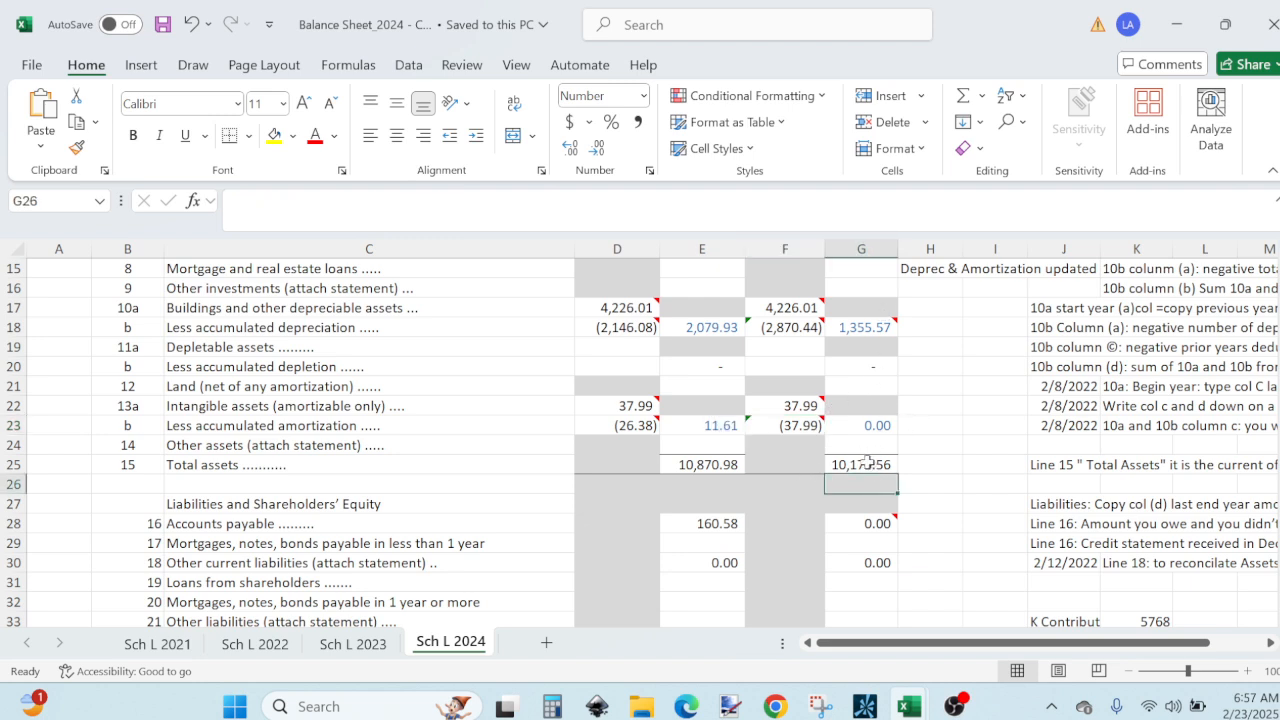
pyautogui.click(866, 463)
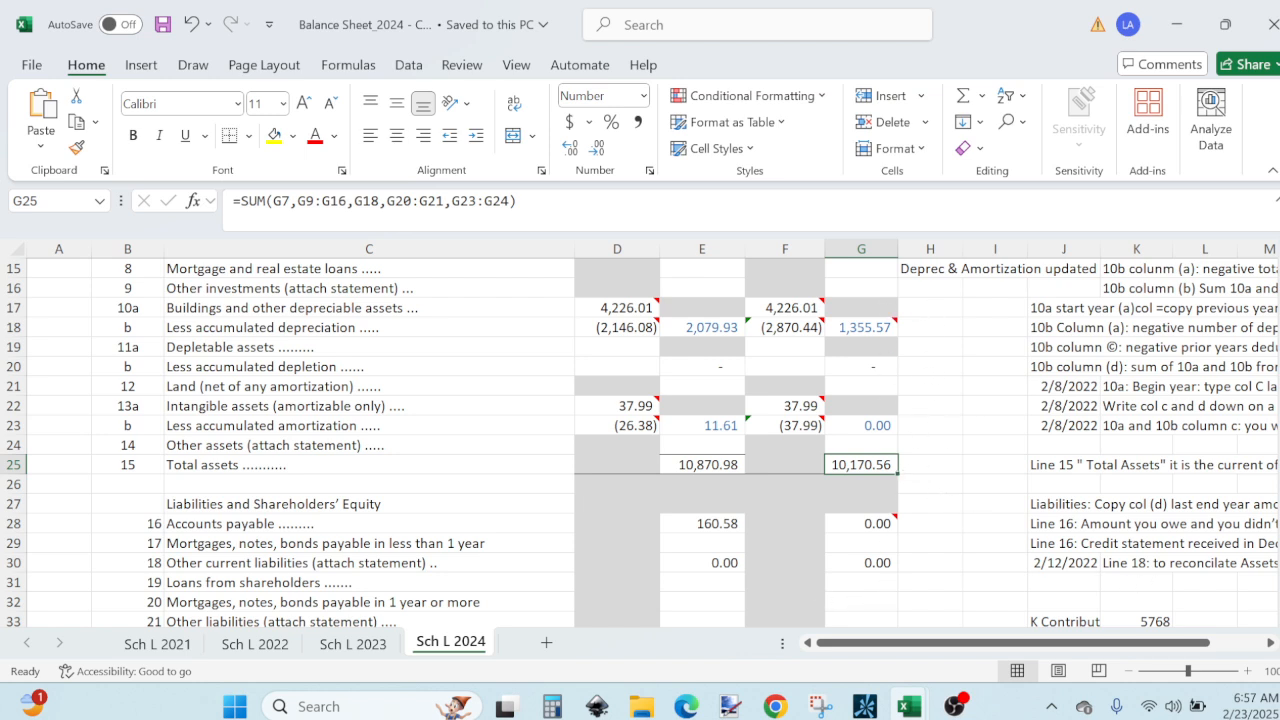
# Step: Read through the liabilities and shareholders' equity lines 16 to 27 on the Sch L 2024 sheet and their end-of-year amounts
pyautogui.scroll(-1, 640, 440)
pyautogui.scroll(-1, 640, 440)
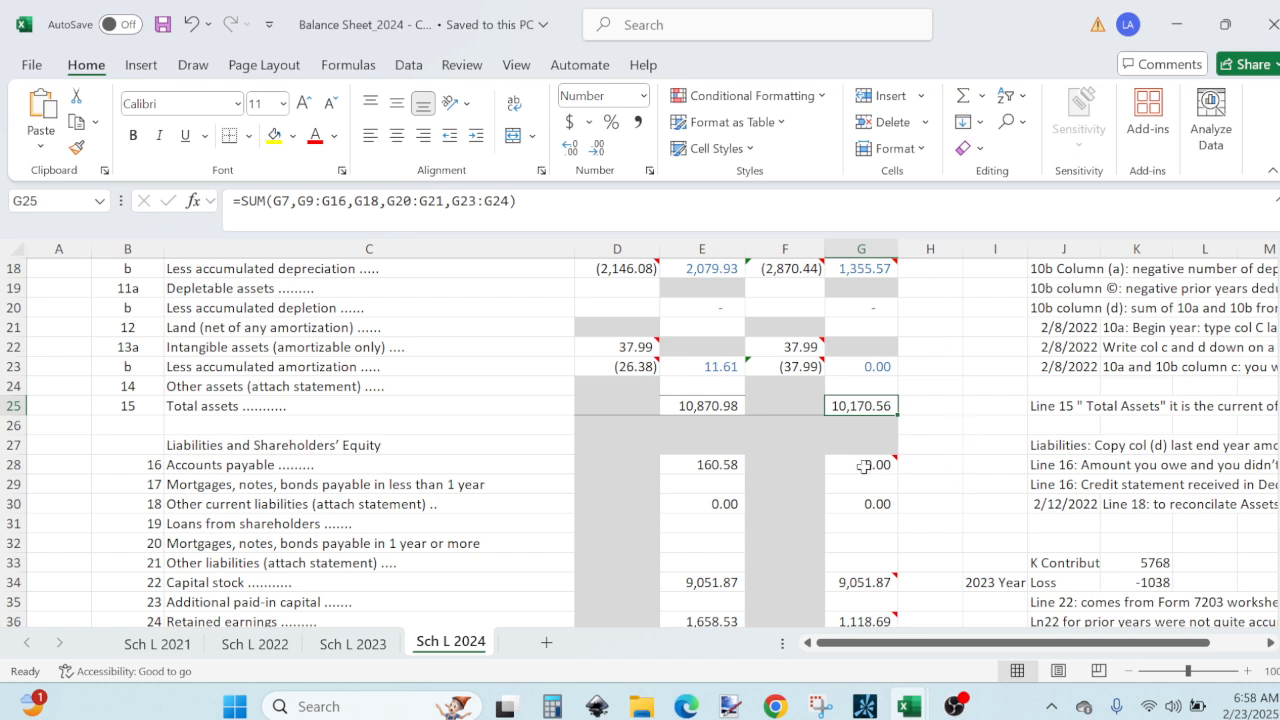
pyautogui.moveTo(864, 466)
pyautogui.scroll(-1, 640, 440)
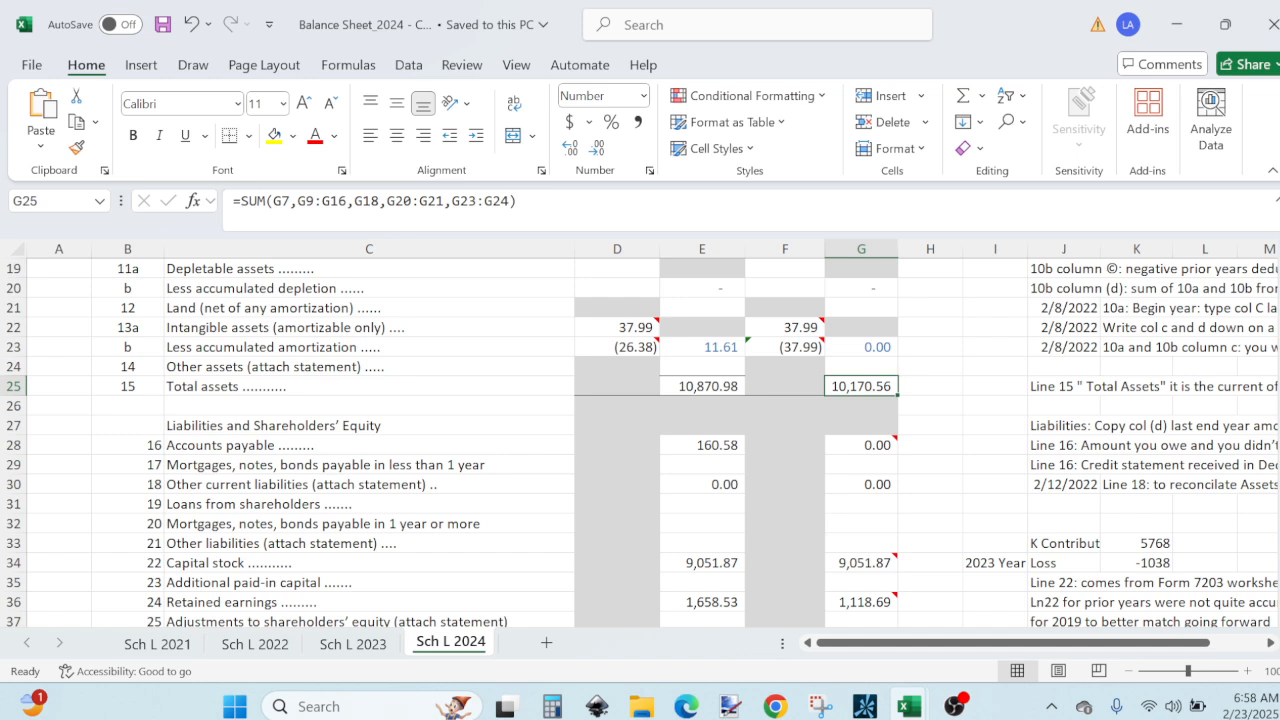
pyautogui.scroll(-1, 640, 440)
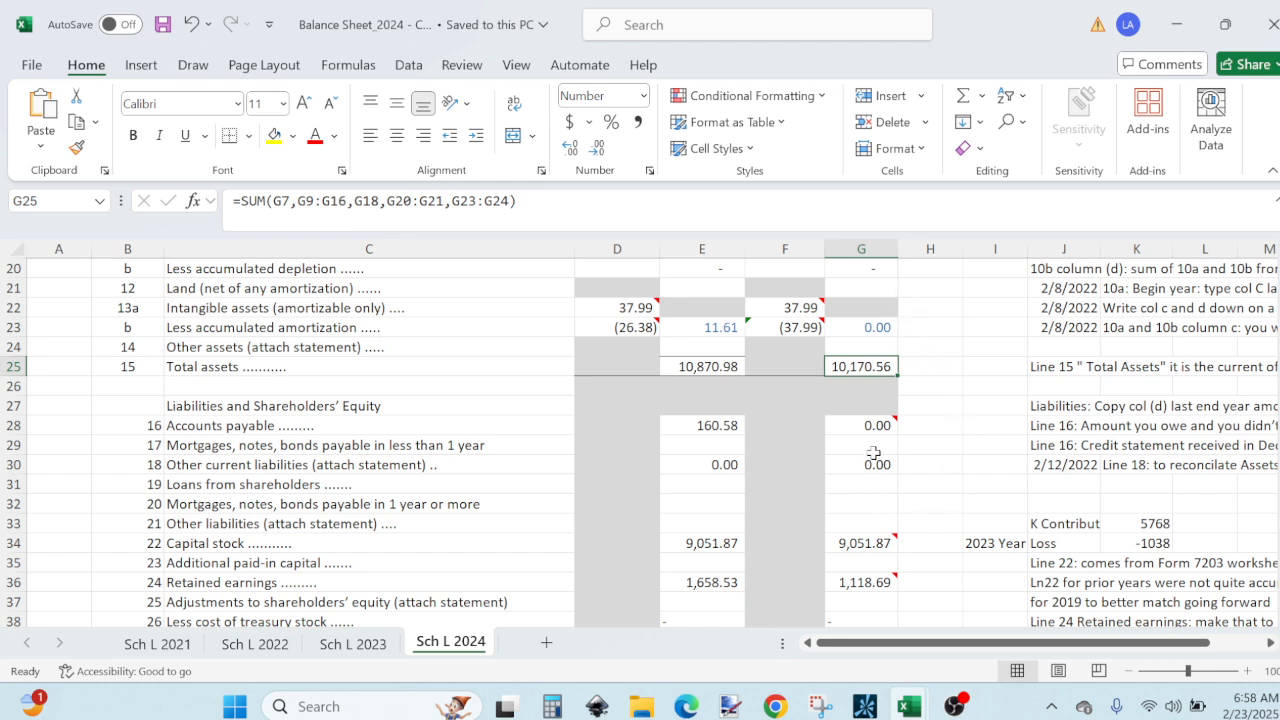
pyautogui.moveTo(864, 426)
pyautogui.scroll(-1, 1102, 546)
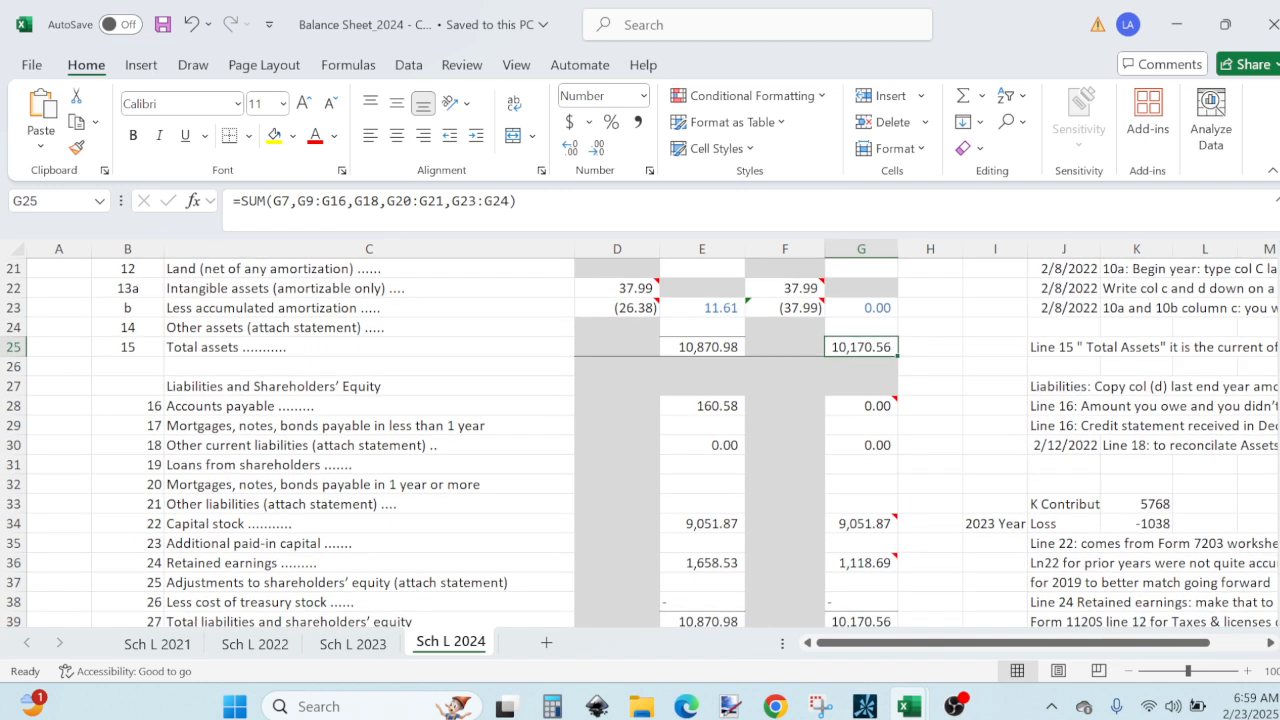
pyautogui.scroll(-1, 640, 440)
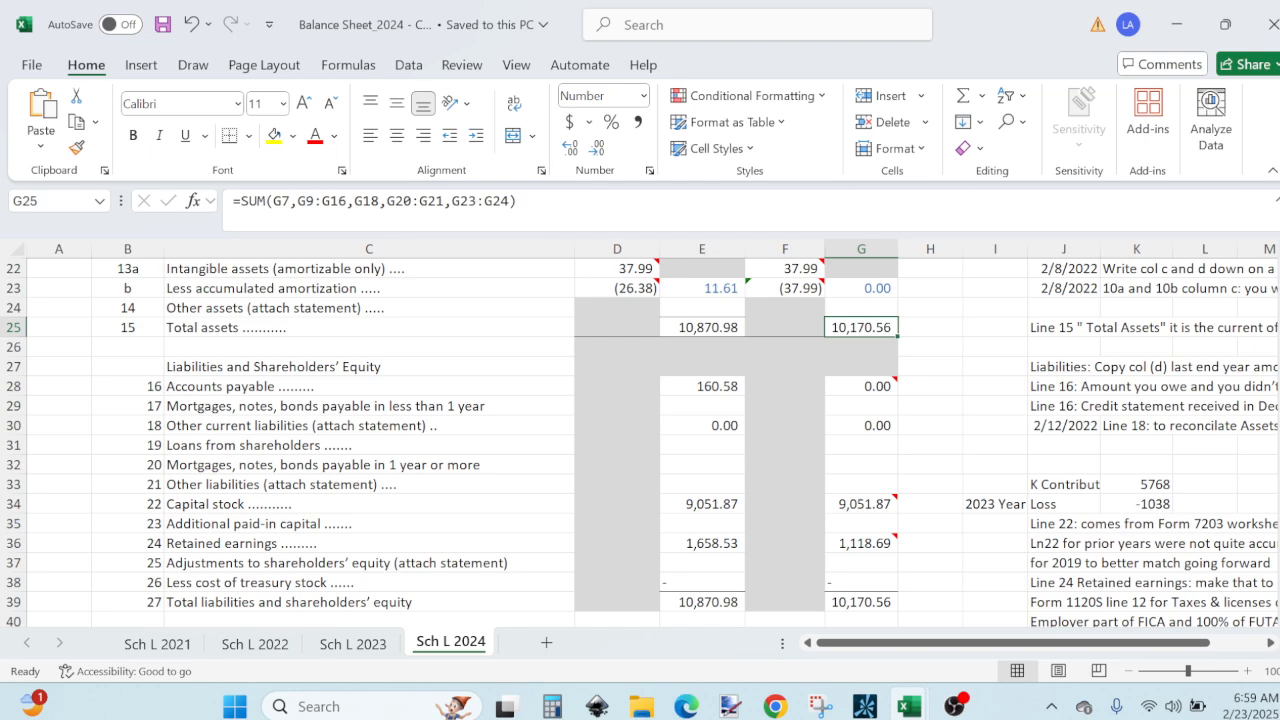
pyautogui.moveTo(1278, 491)
pyautogui.mouseDown()
pyautogui.moveTo(1278, 400)
pyautogui.moveTo(1278, 480)
pyautogui.mouseUp()
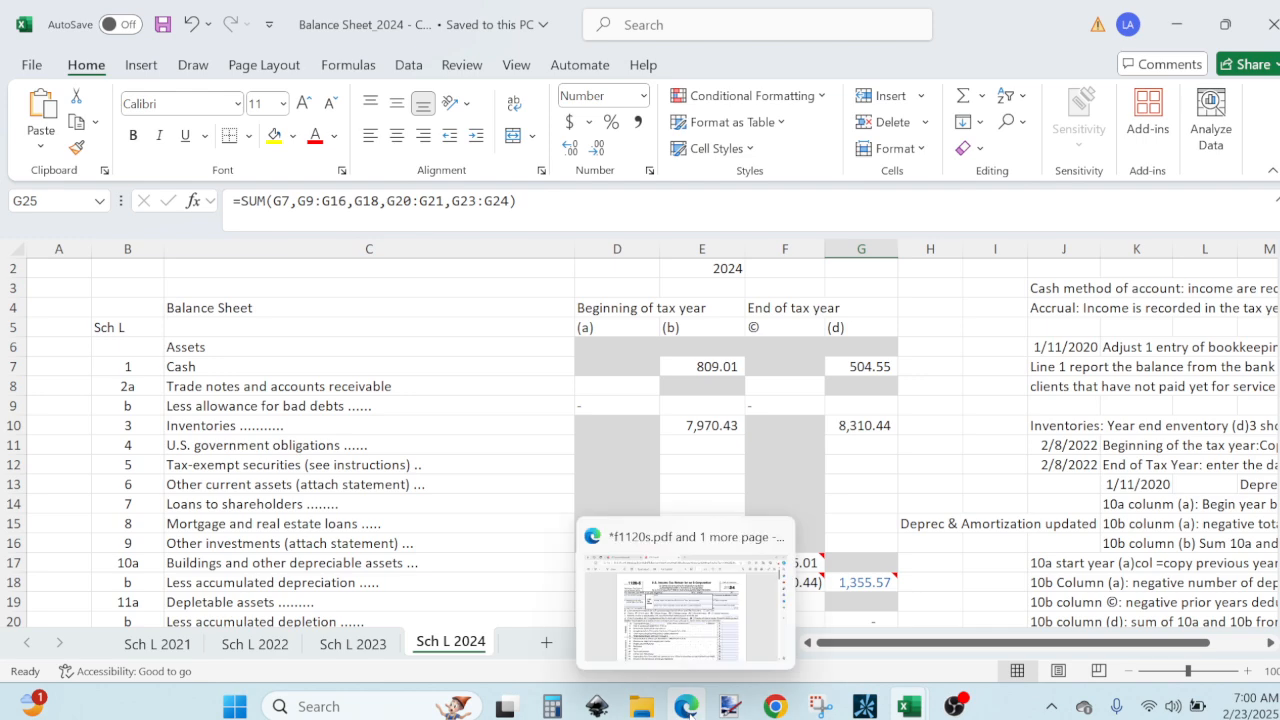
# Step: In the f1120s.pdf form in Edge, answer No on line G and enter 2 shareholders on line I
pyautogui.click(686, 706)
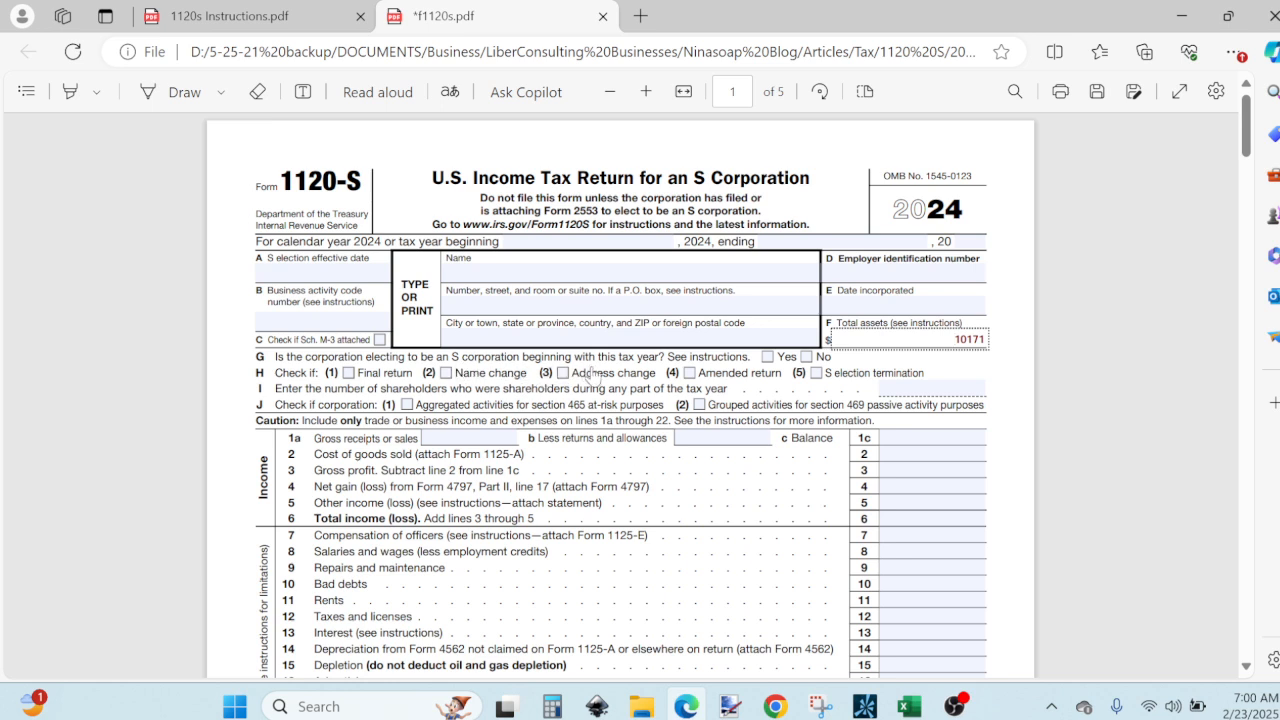
pyautogui.click(806, 357)
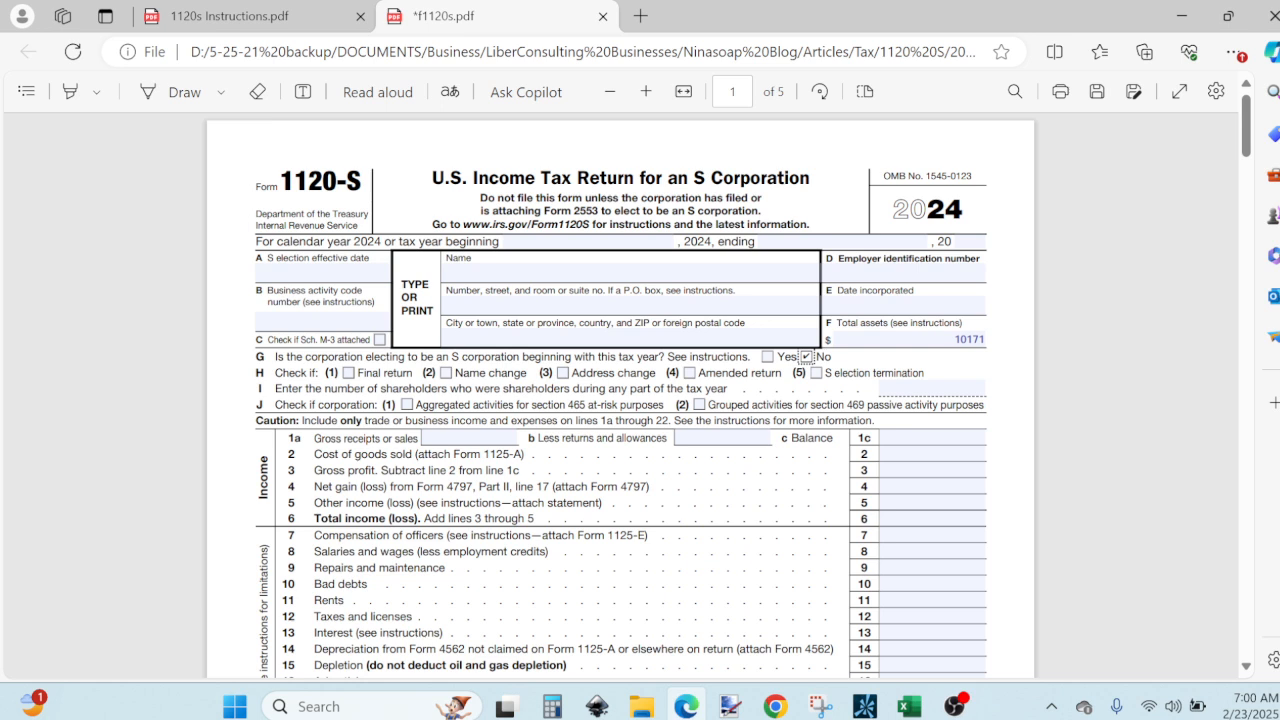
pyautogui.click(931, 388)
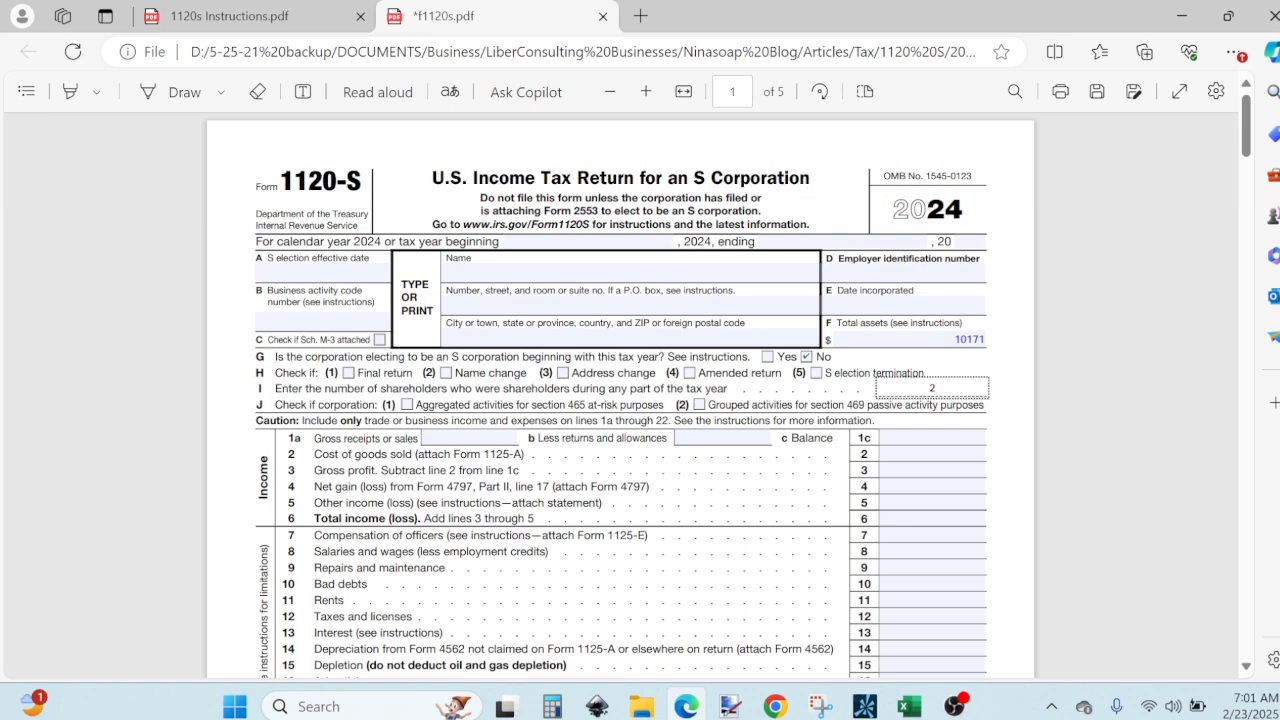
# Step: Enlarge the form, review the Schedule K shareholders' pro rata share items on page 3, and return to the income lines on page 1
pyautogui.click(645, 91)
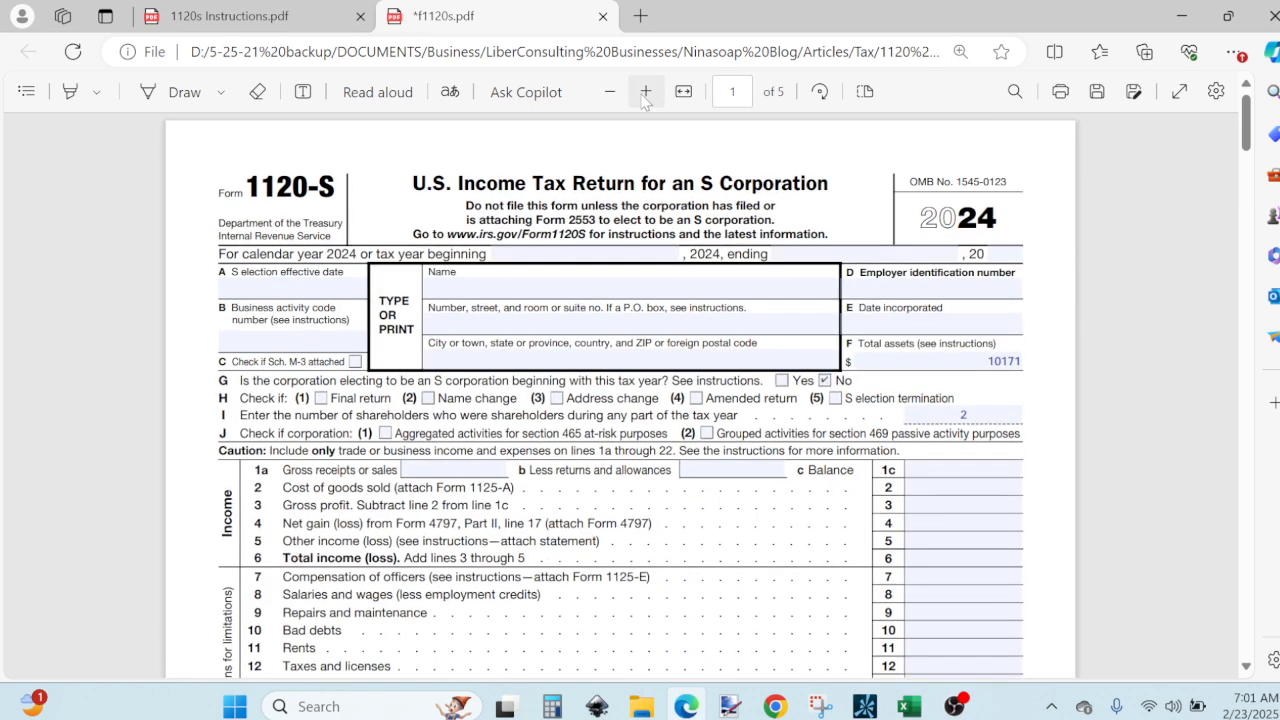
pyautogui.click(645, 92)
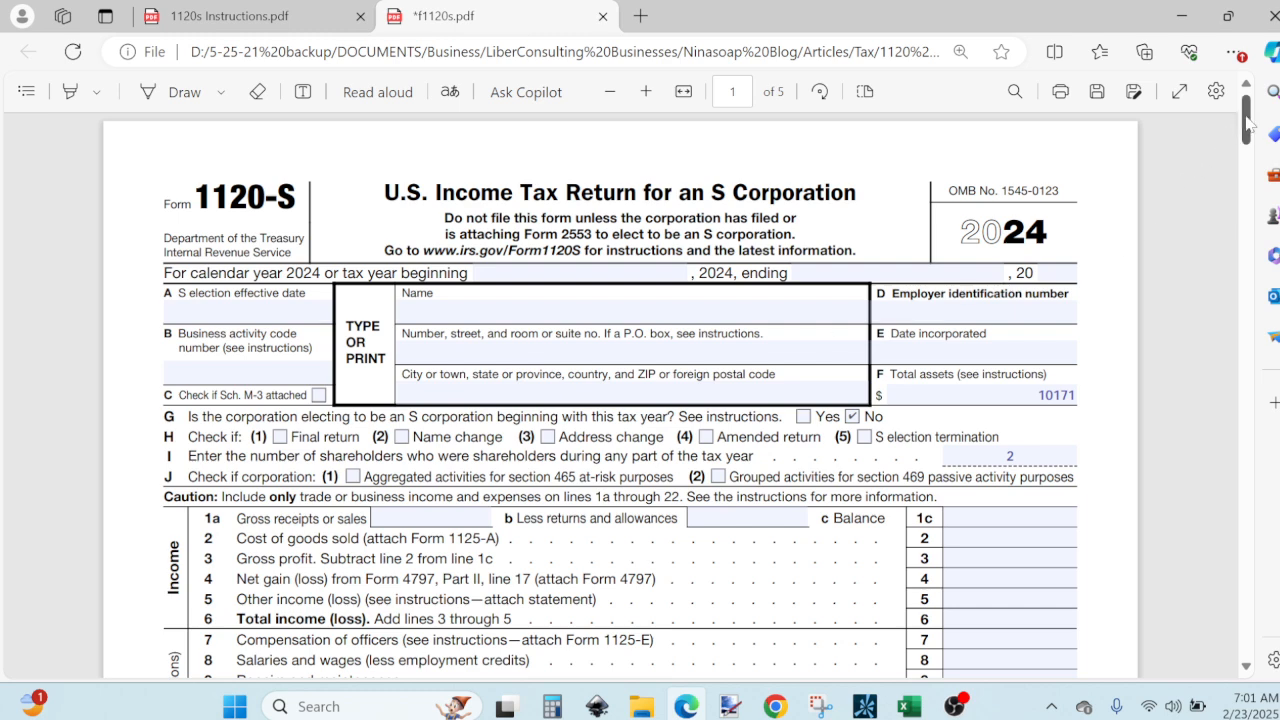
pyautogui.moveTo(1247, 122); pyautogui.dragTo(1240, 316)
pyautogui.scroll(-4, 1230, 350)
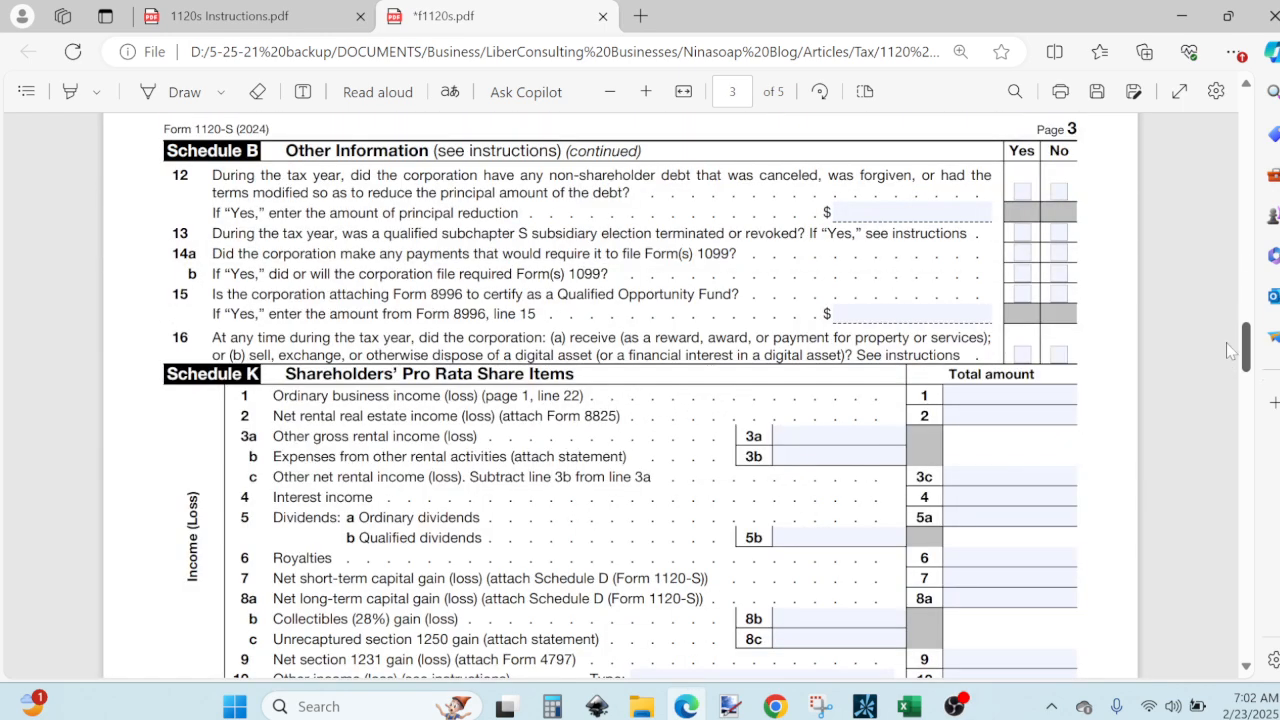
pyautogui.scroll(-3, 1230, 352)
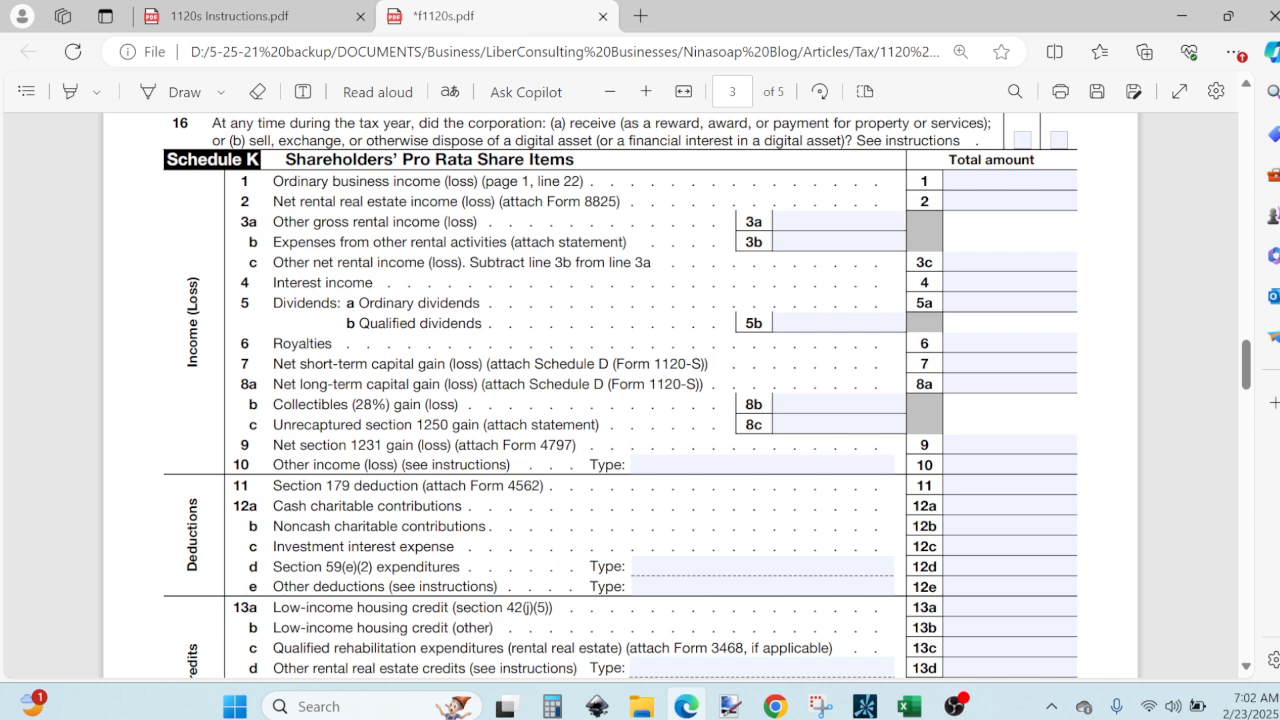
pyautogui.moveTo(1250, 376); pyautogui.dragTo(1229, 143)
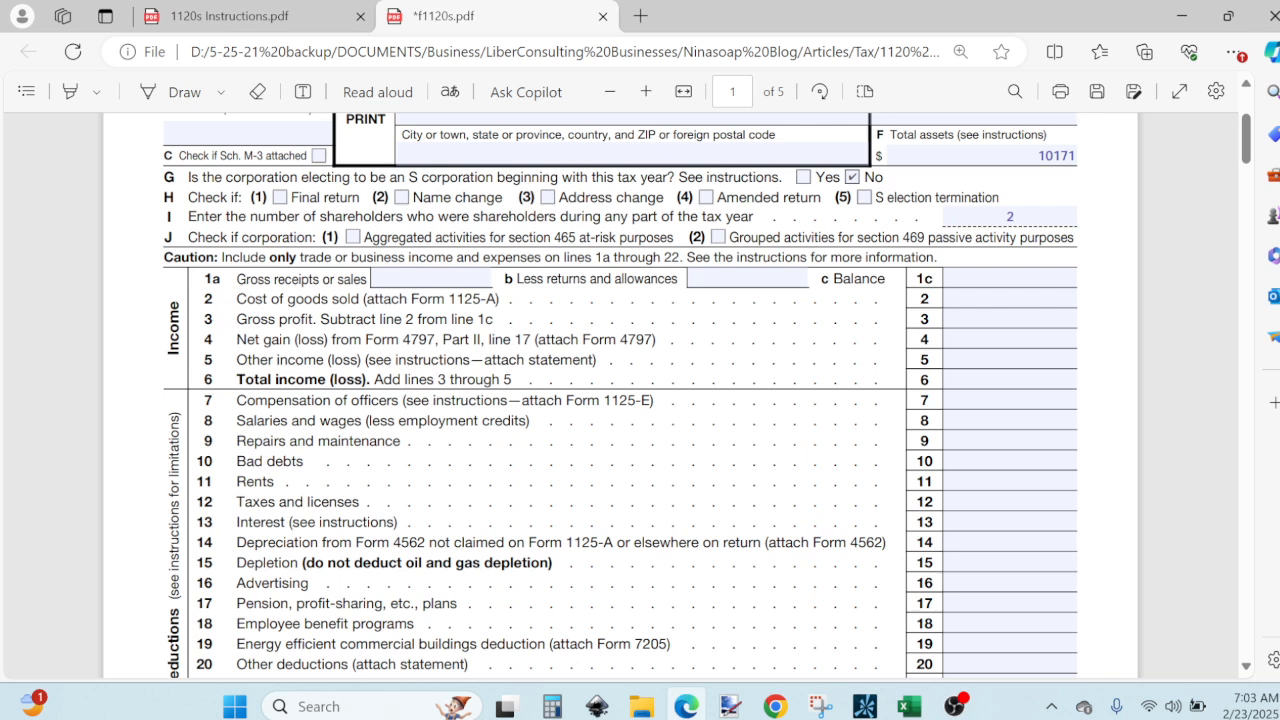
# Step: Open Chrome with the consulting business profile and minimize its window to return to the form
pyautogui.click(778, 704)
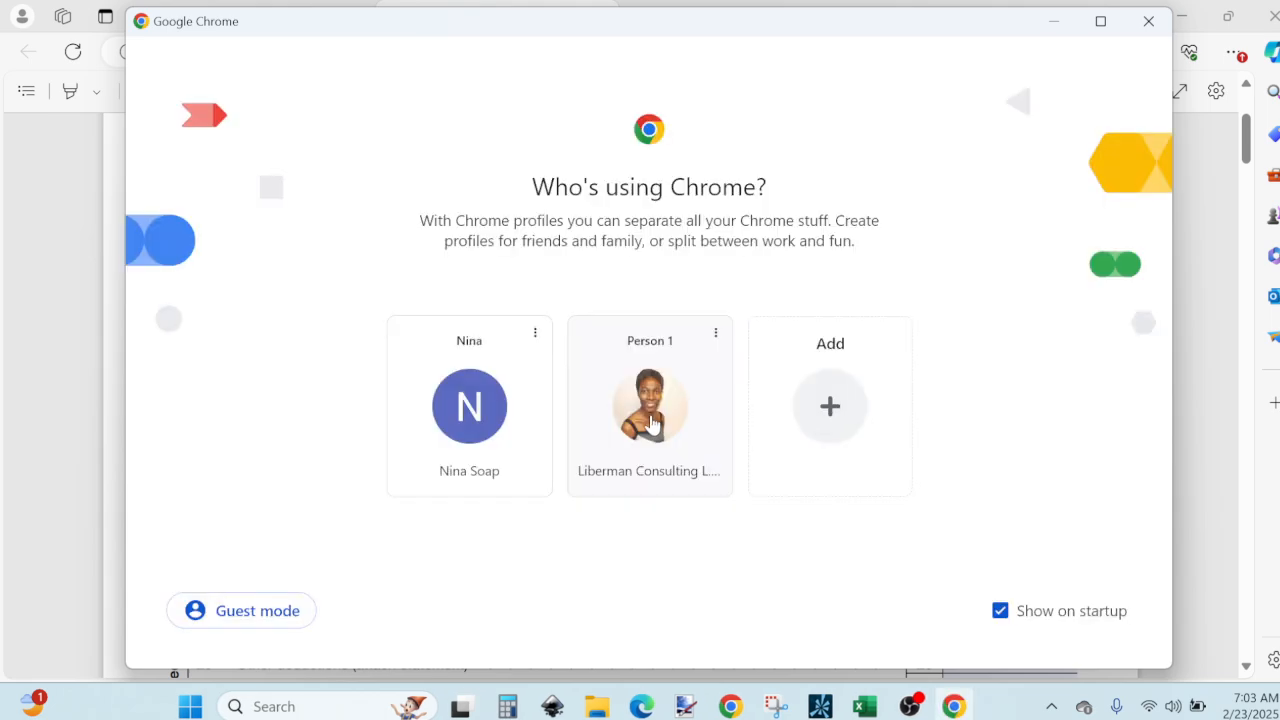
pyautogui.click(628, 420)
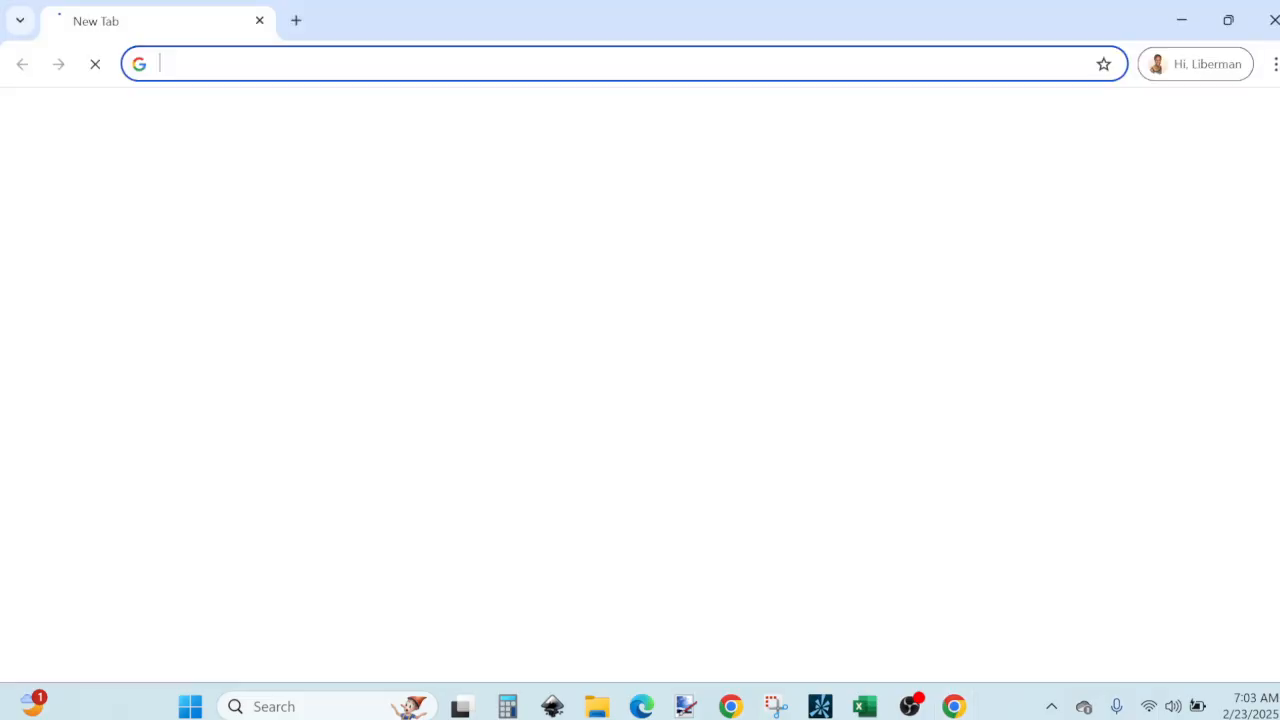
pyautogui.click(1180, 20)
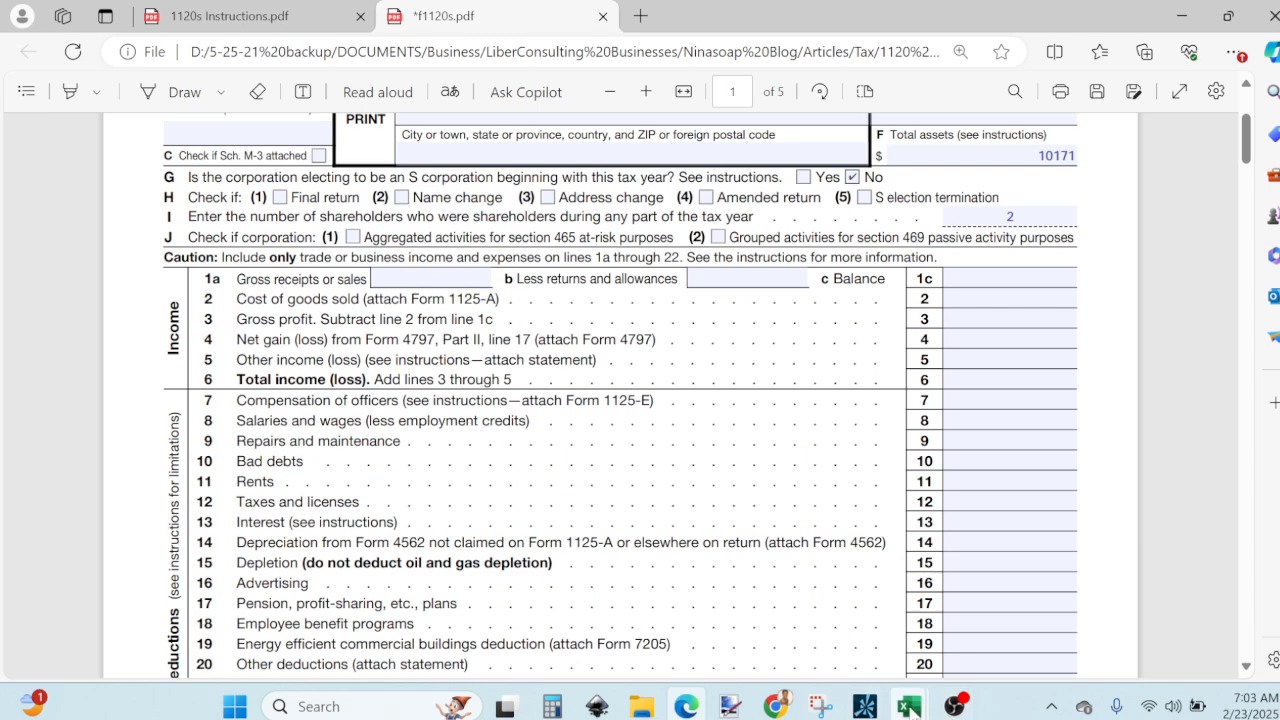
# Step: Switch to the Inventory-Sales 2024 workbook and read the Sales & Services total on the COGS Summary sheet
pyautogui.moveTo(910, 708)
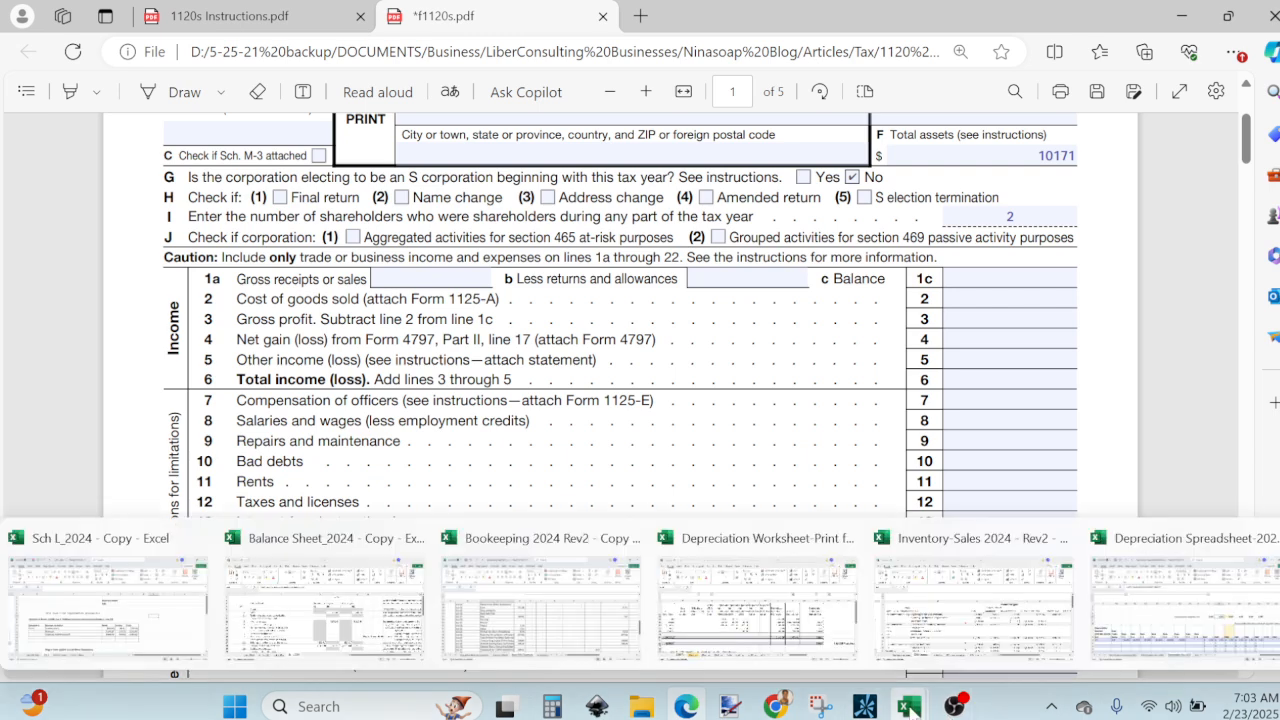
pyautogui.click(937, 628)
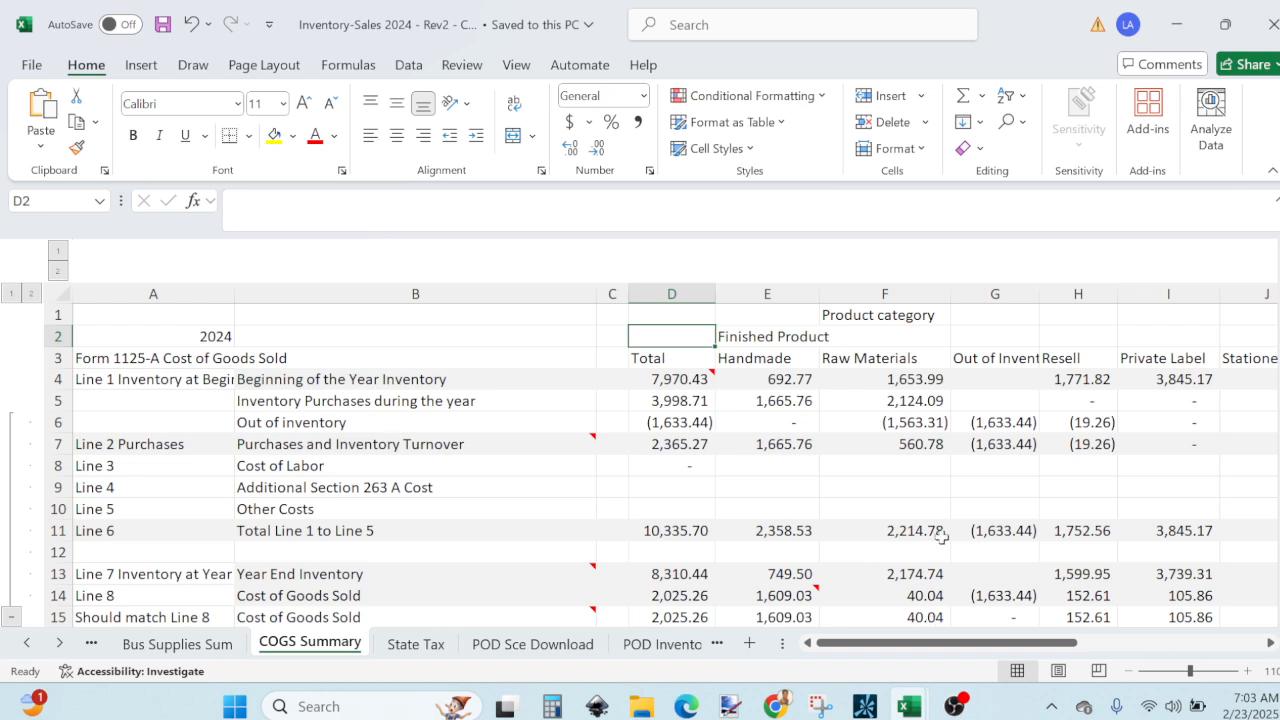
pyautogui.moveTo(1279, 284); pyautogui.dragTo(1279, 292)
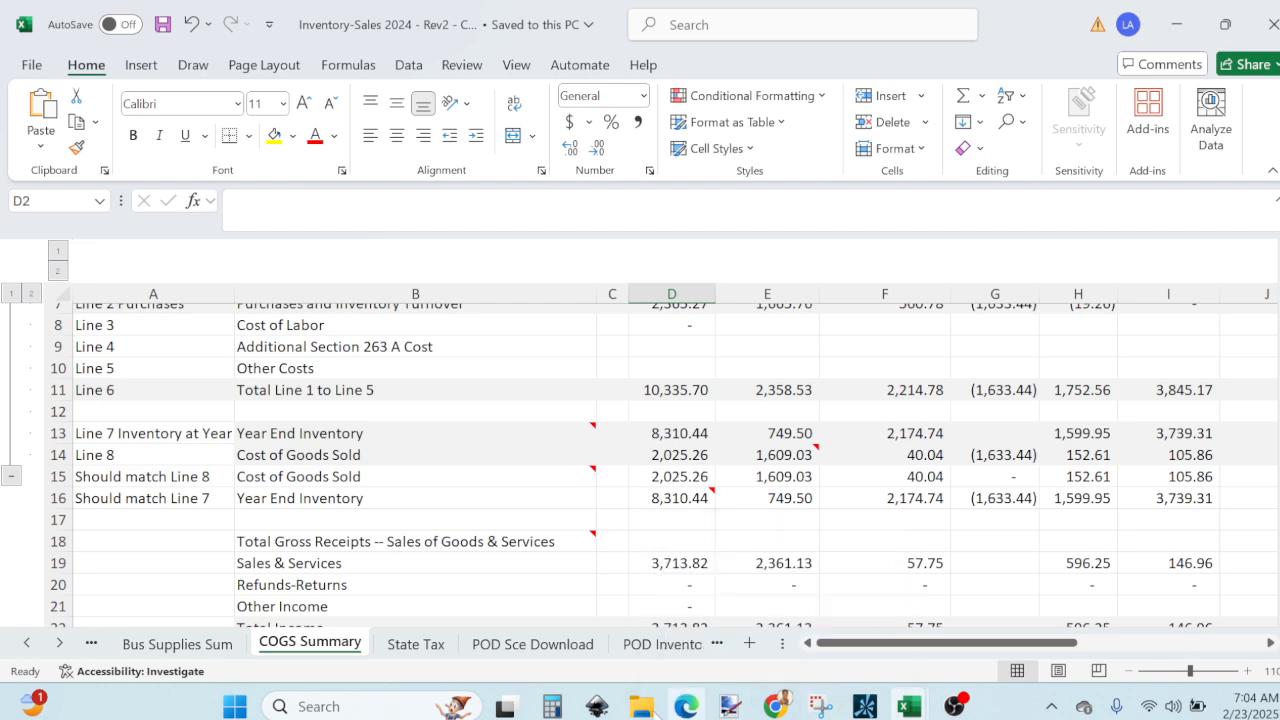
# Step: Back on Form 1120-S, enter 3714 as gross receipts on line 1a and as the balance on line 1c
pyautogui.click(686, 706)
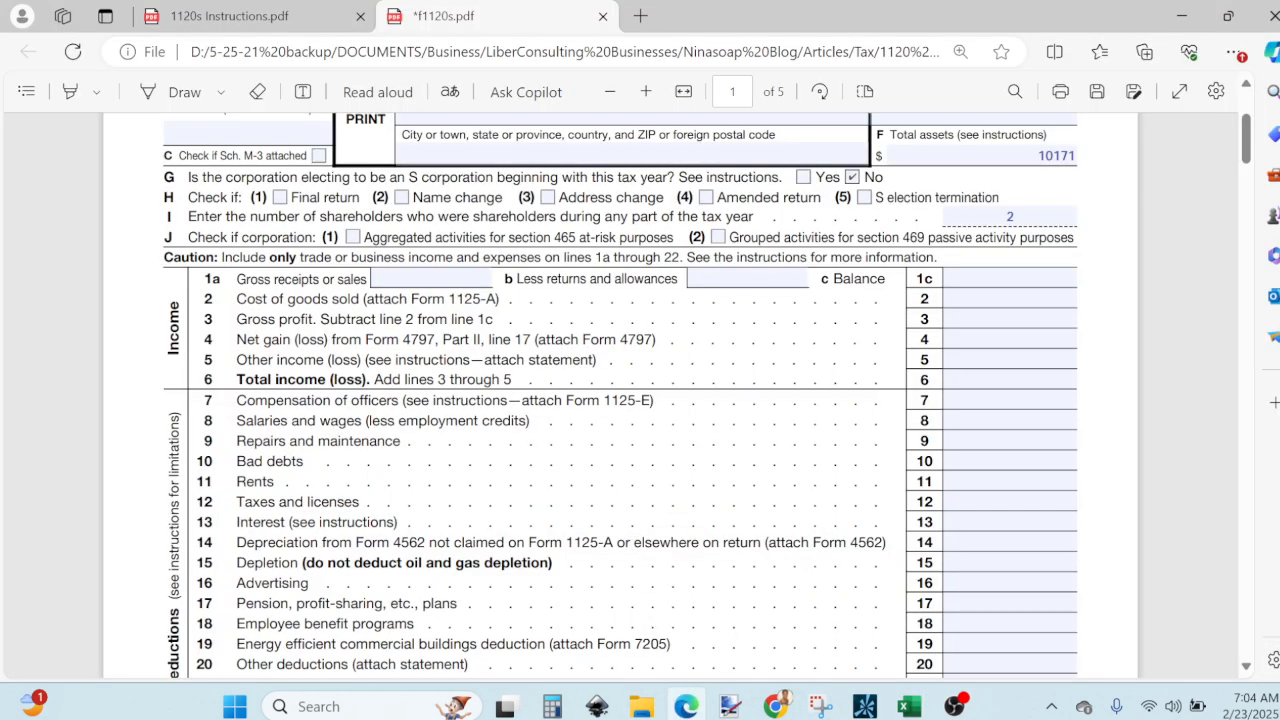
pyautogui.click(431, 279)
pyautogui.write('3714')
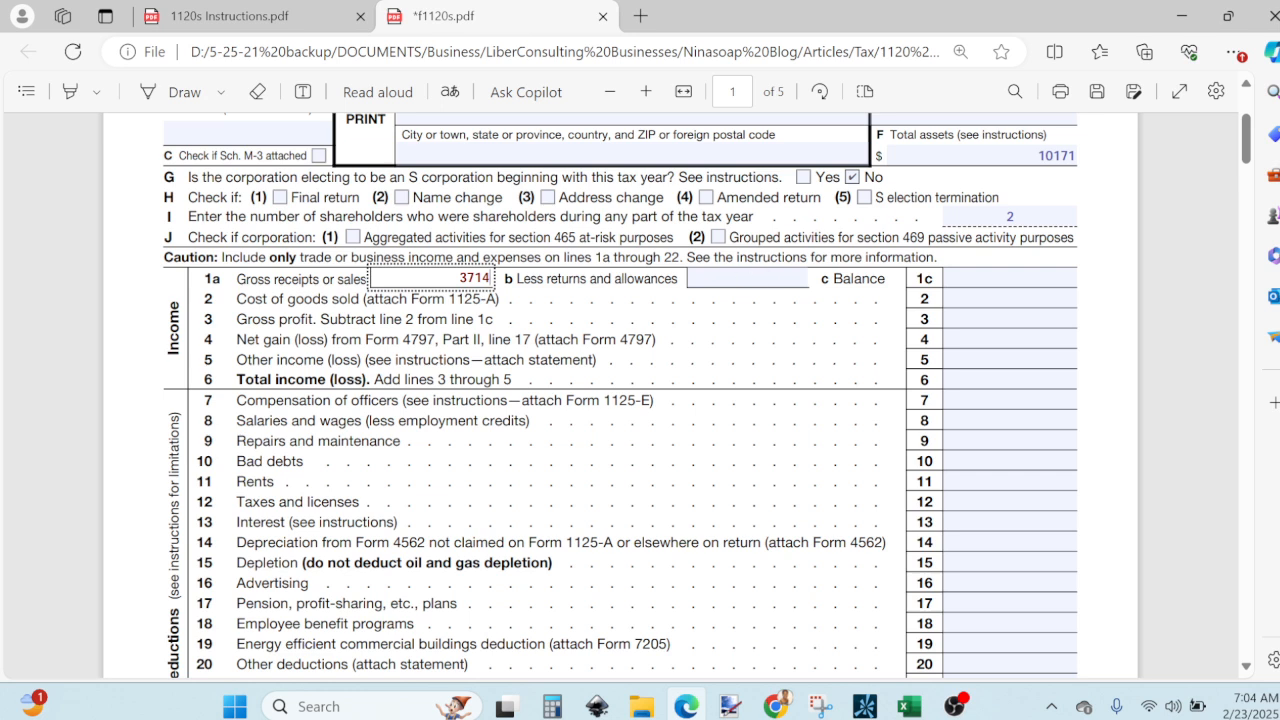
pyautogui.click(986, 278)
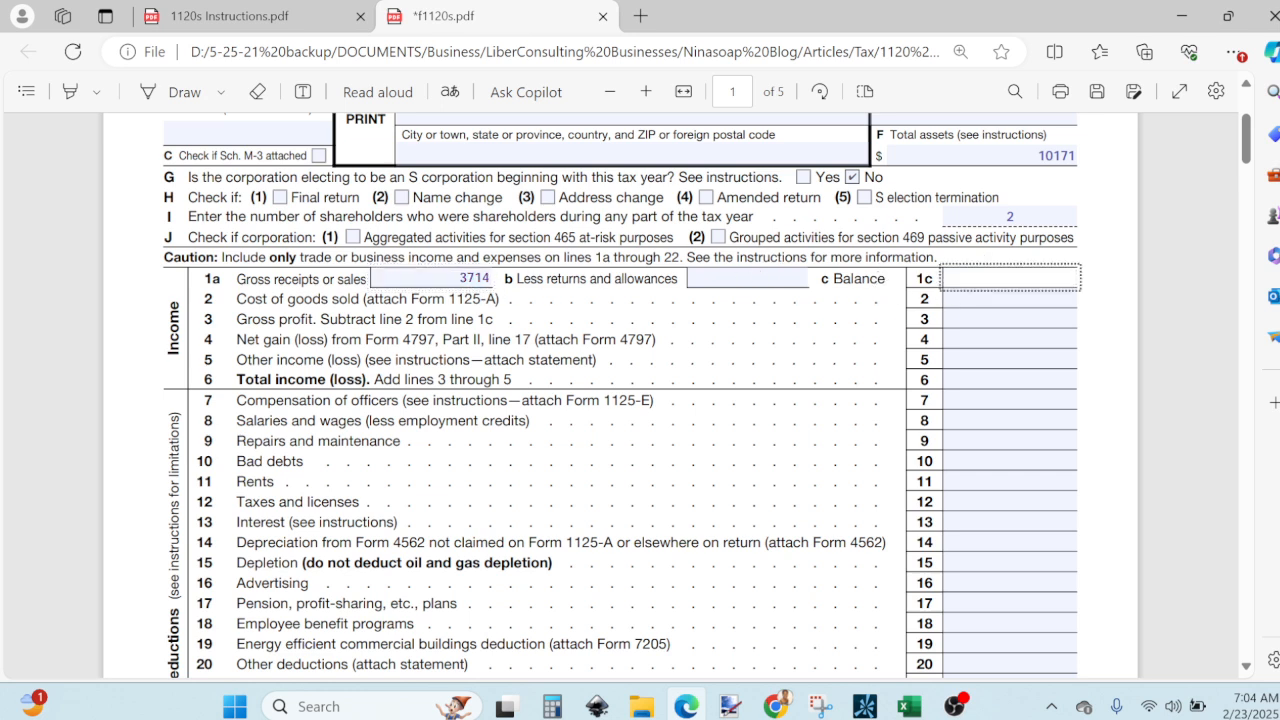
pyautogui.write('3714')
# Step: Switch to Chrome, load irs.gov and search the site for 1125a
pyautogui.click(781, 706)
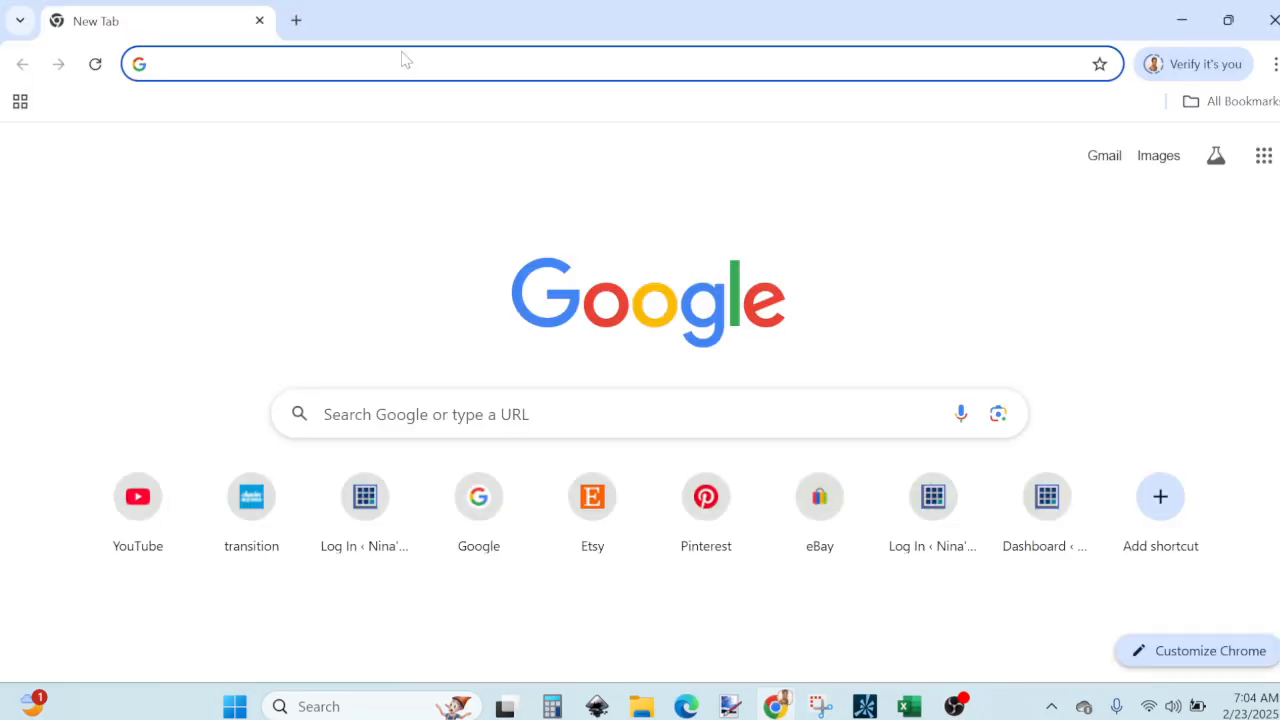
pyautogui.write('irs.gov')
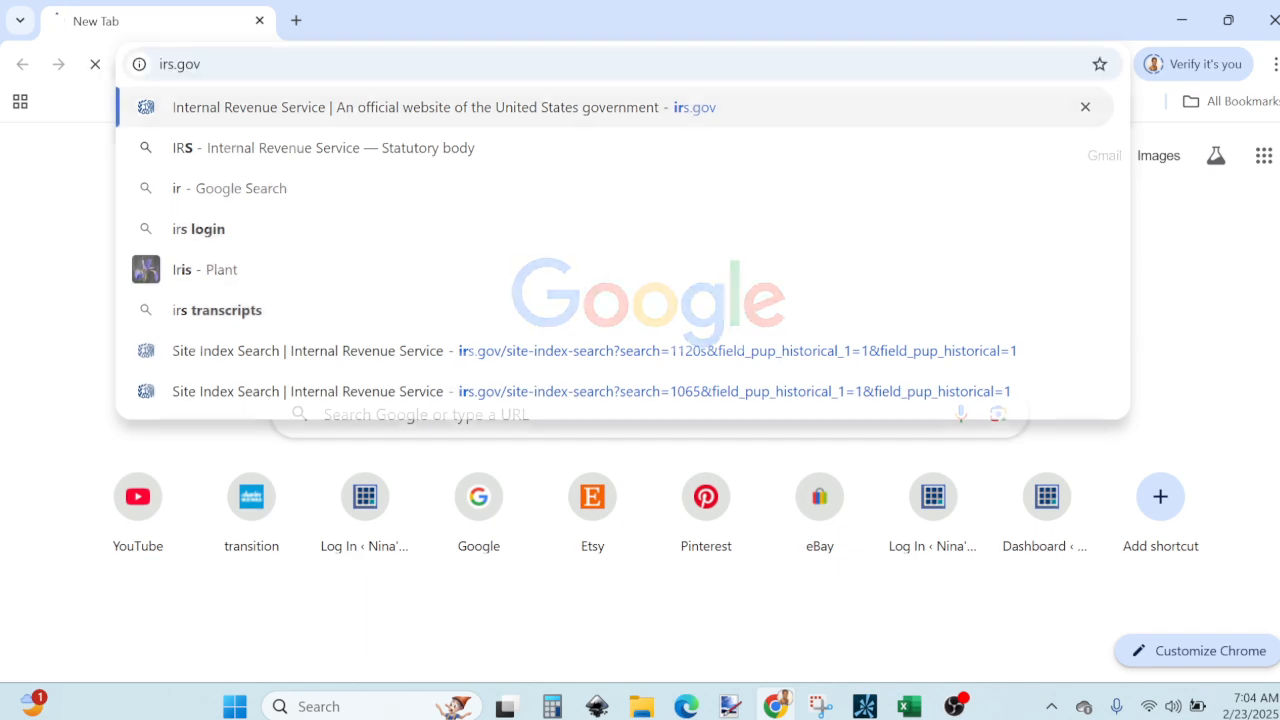
pyautogui.press('Return')
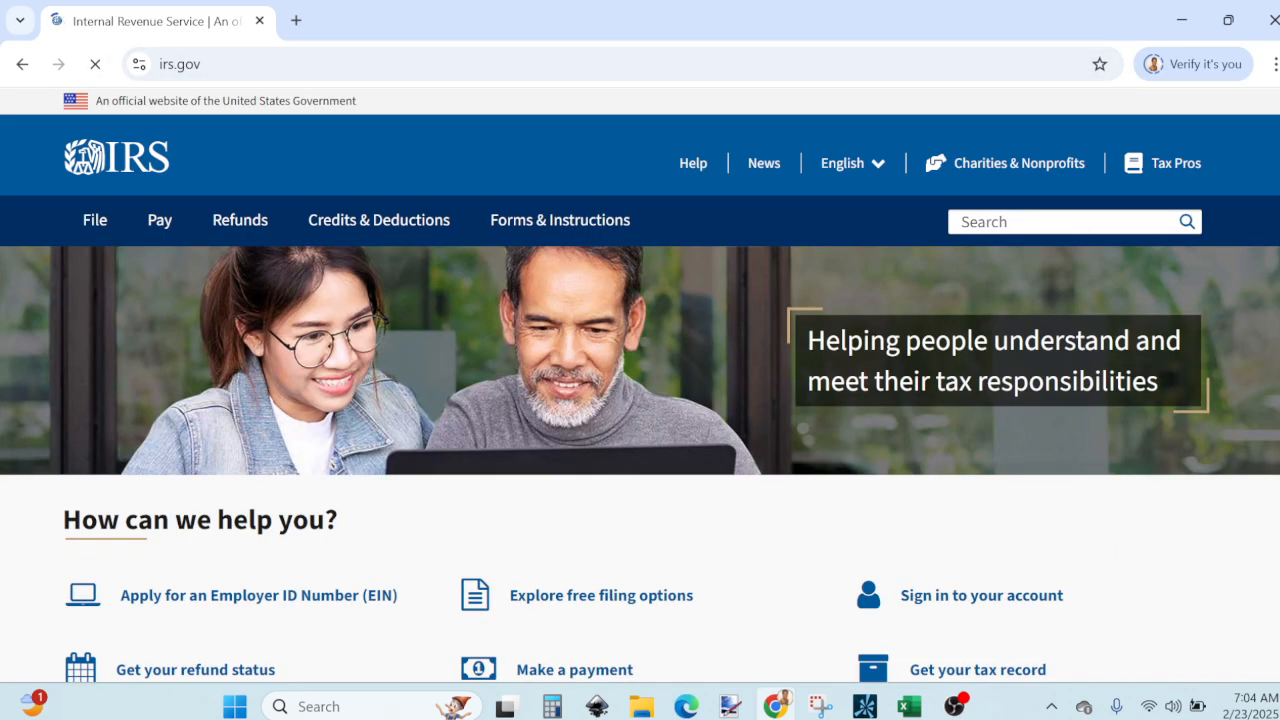
pyautogui.click(1069, 222)
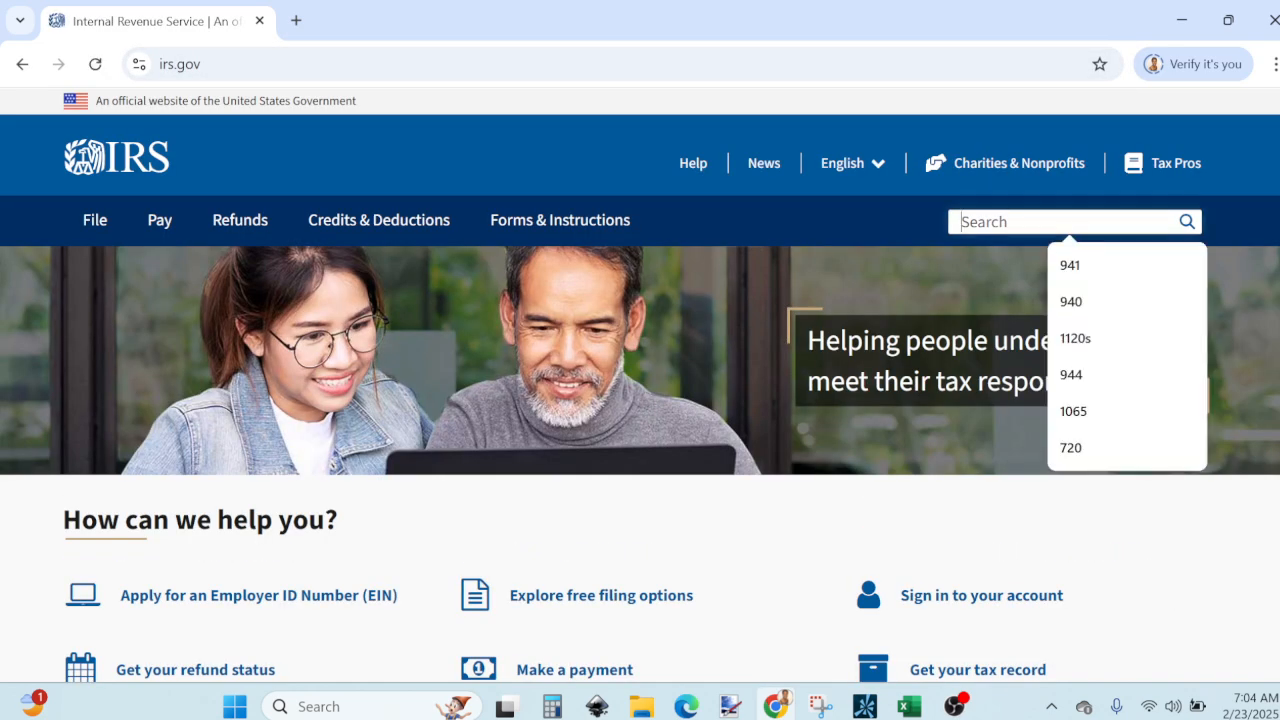
pyautogui.write('1125')
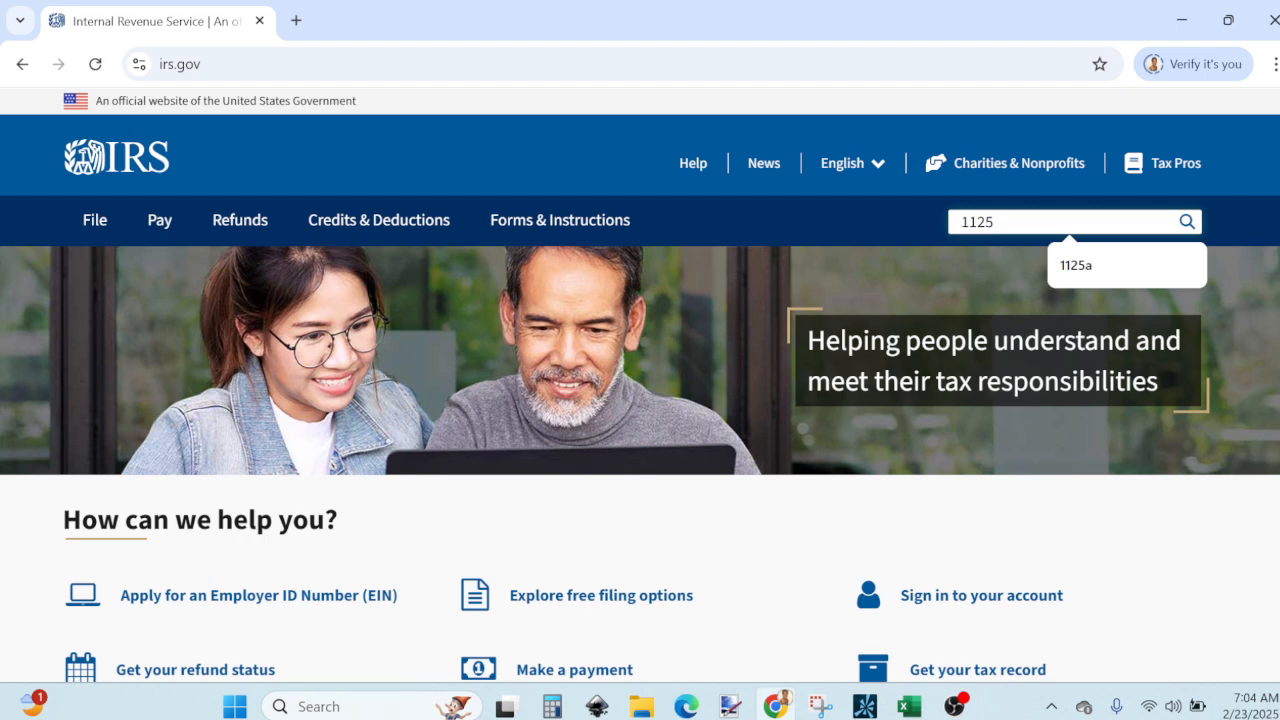
pyautogui.write('a')
pyautogui.press('Return')
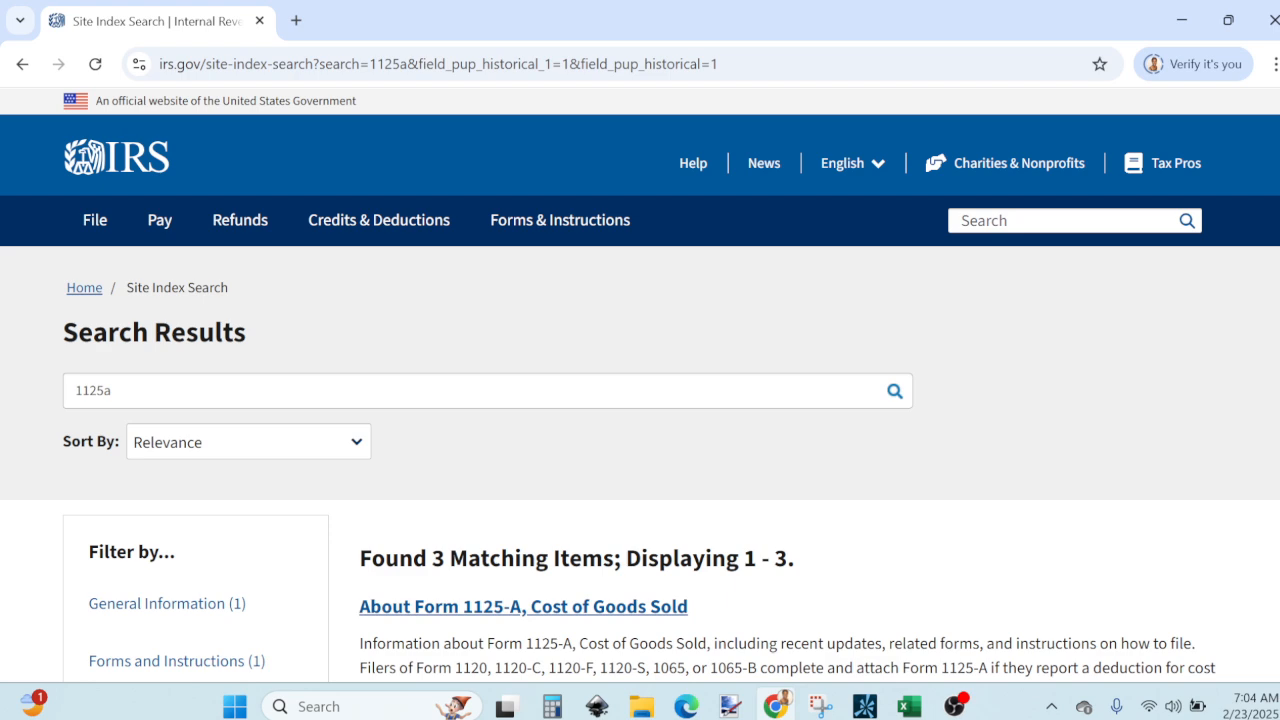
# Step: Open the Form 1125-A, Cost of Goods Sold PDF, save it as f1125a in the 2024 Return folder and exit Chrome
pyautogui.scroll(-4, 686, 385)
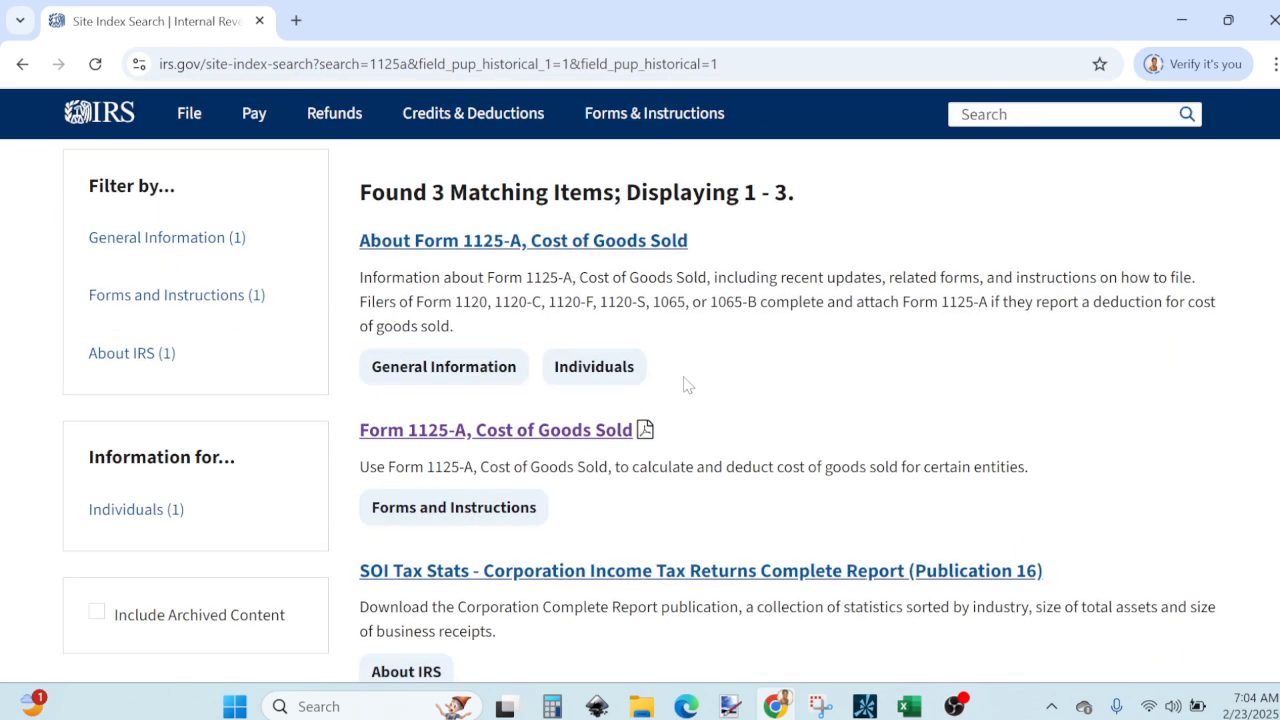
pyautogui.click(500, 432)
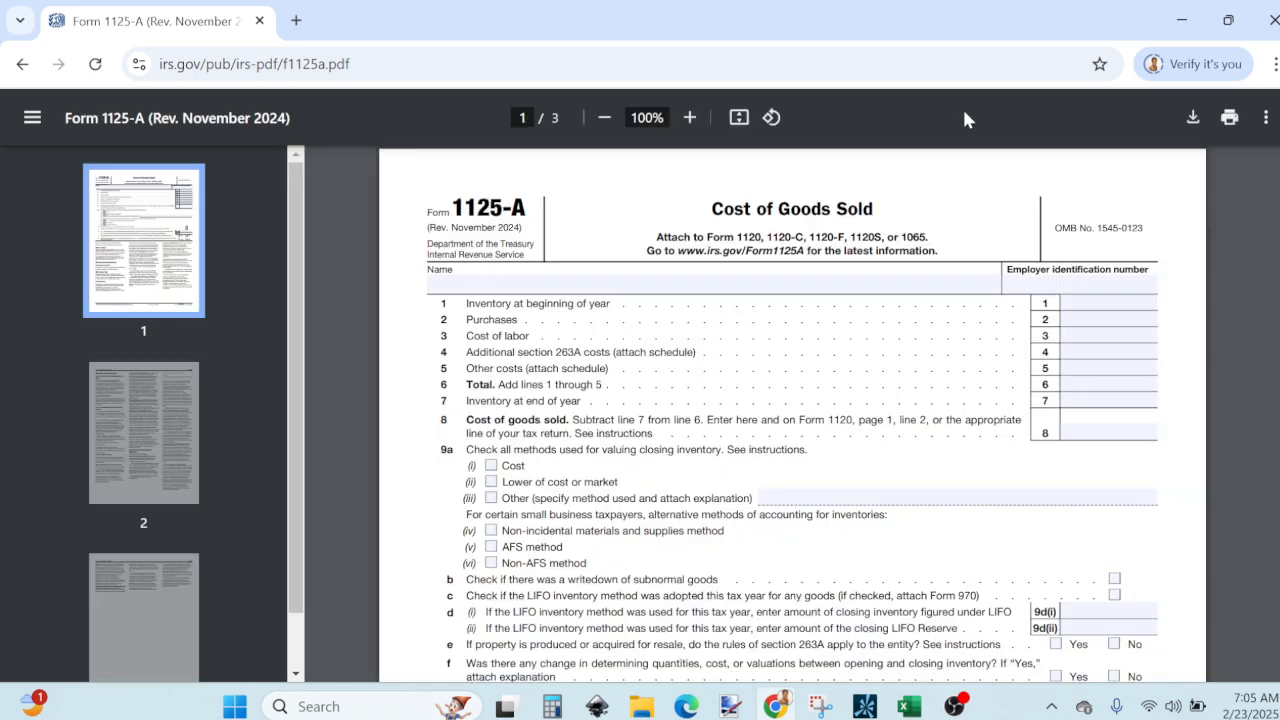
pyautogui.click(1196, 117)
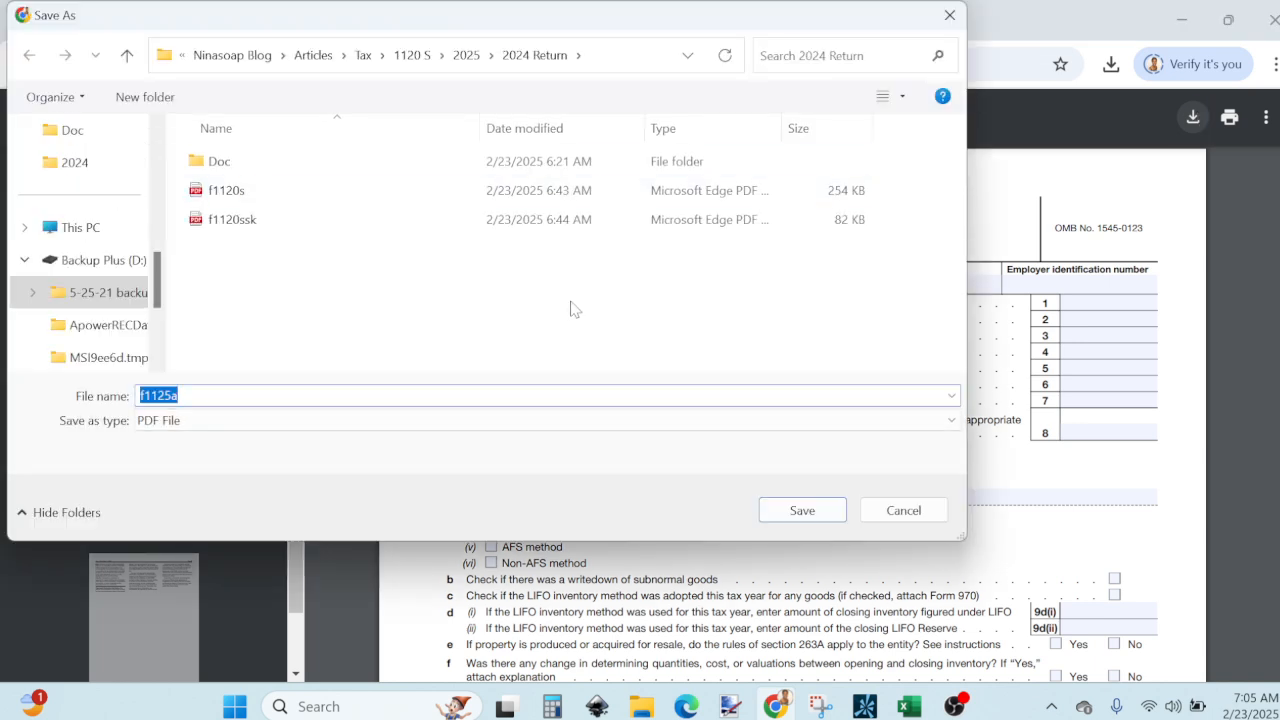
pyautogui.click(805, 510)
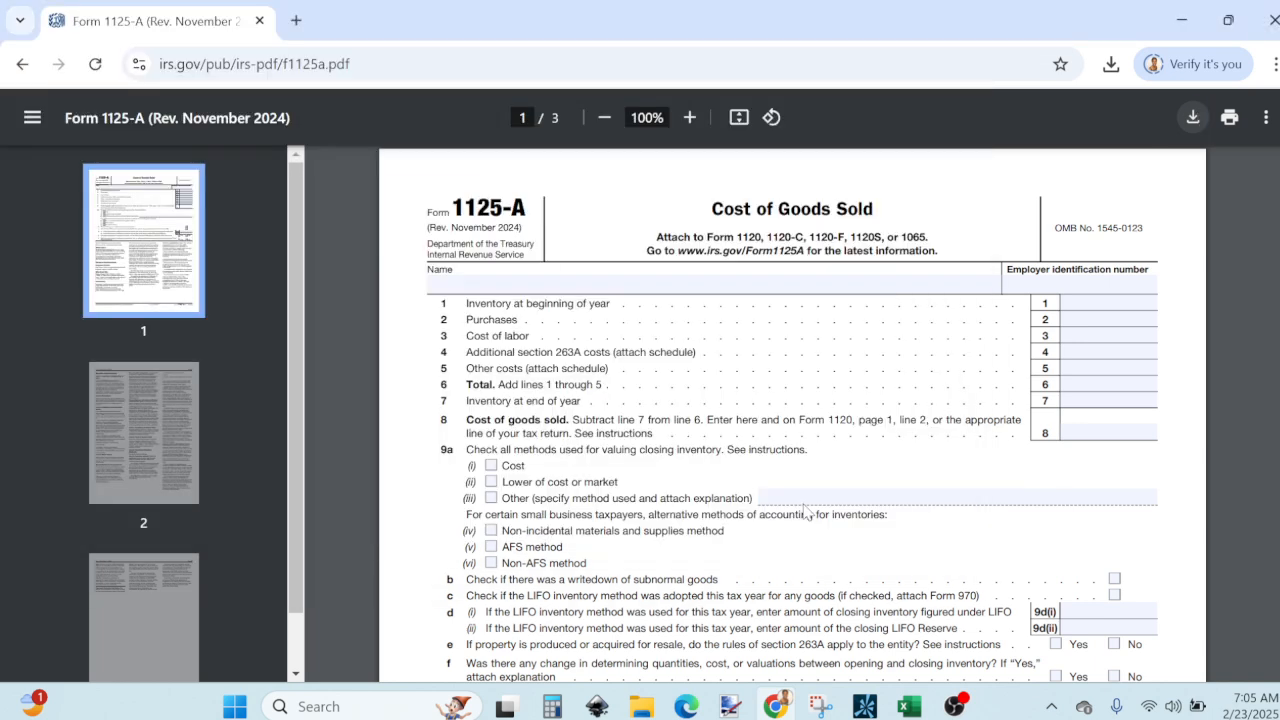
pyautogui.click(1272, 20)
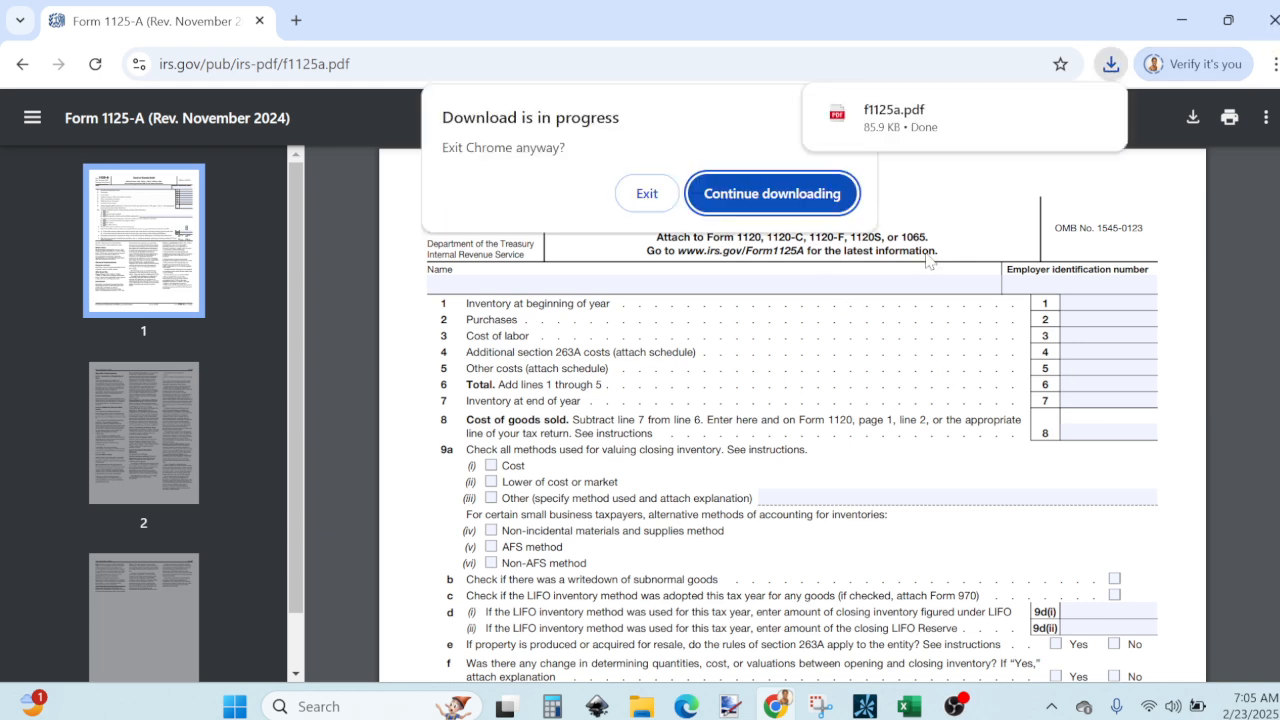
pyautogui.click(647, 200)
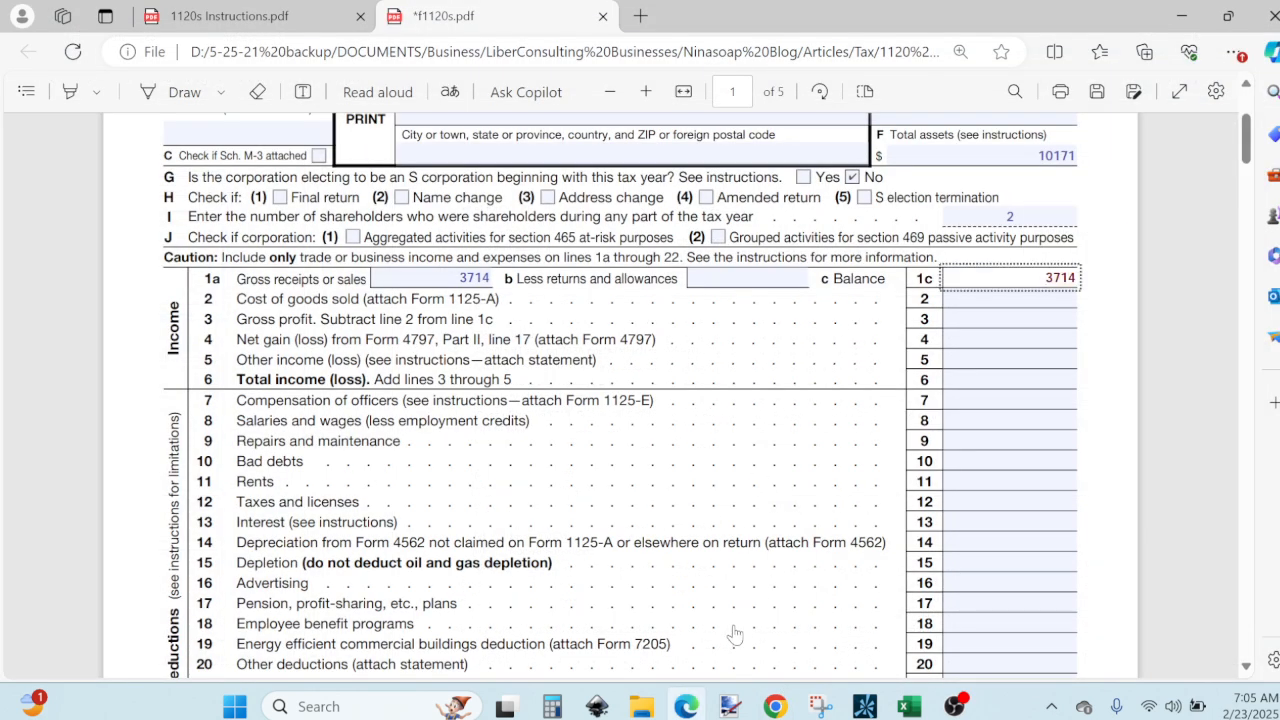
# Step: Open the saved f1125a PDF from the 2024 Return folder in Edge and enlarge it
pyautogui.moveTo(648, 708)
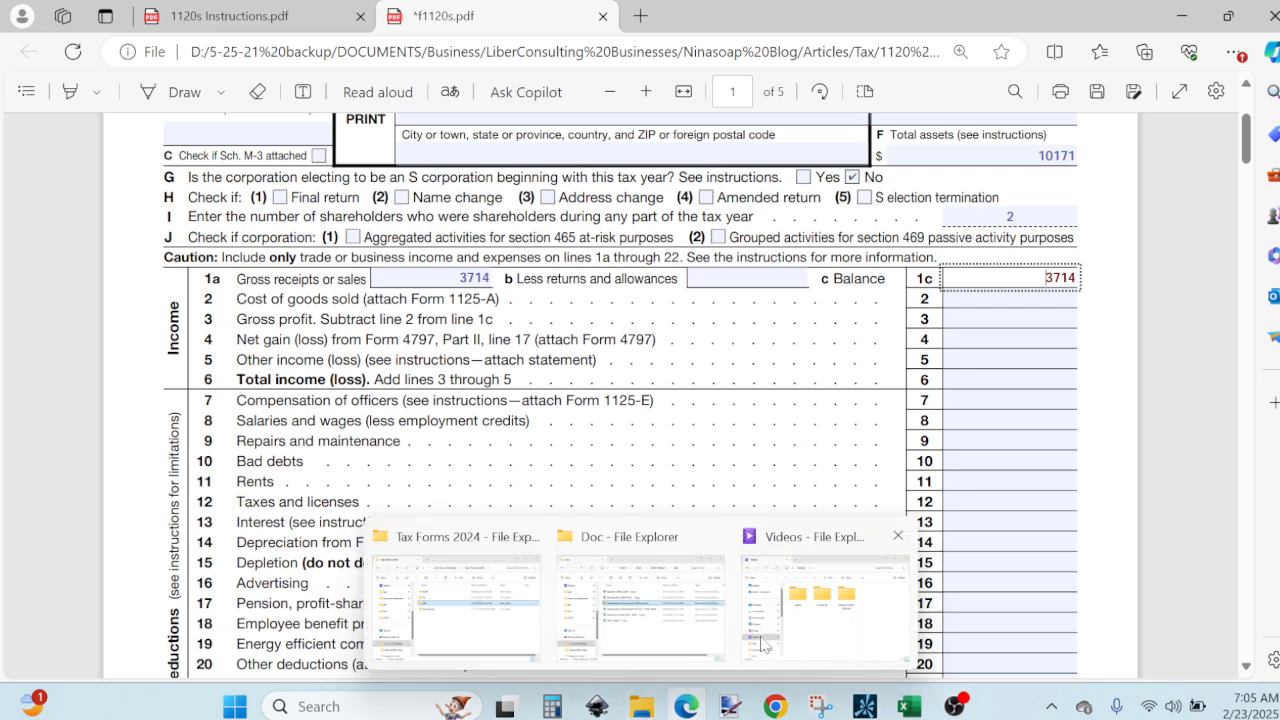
pyautogui.click(623, 643)
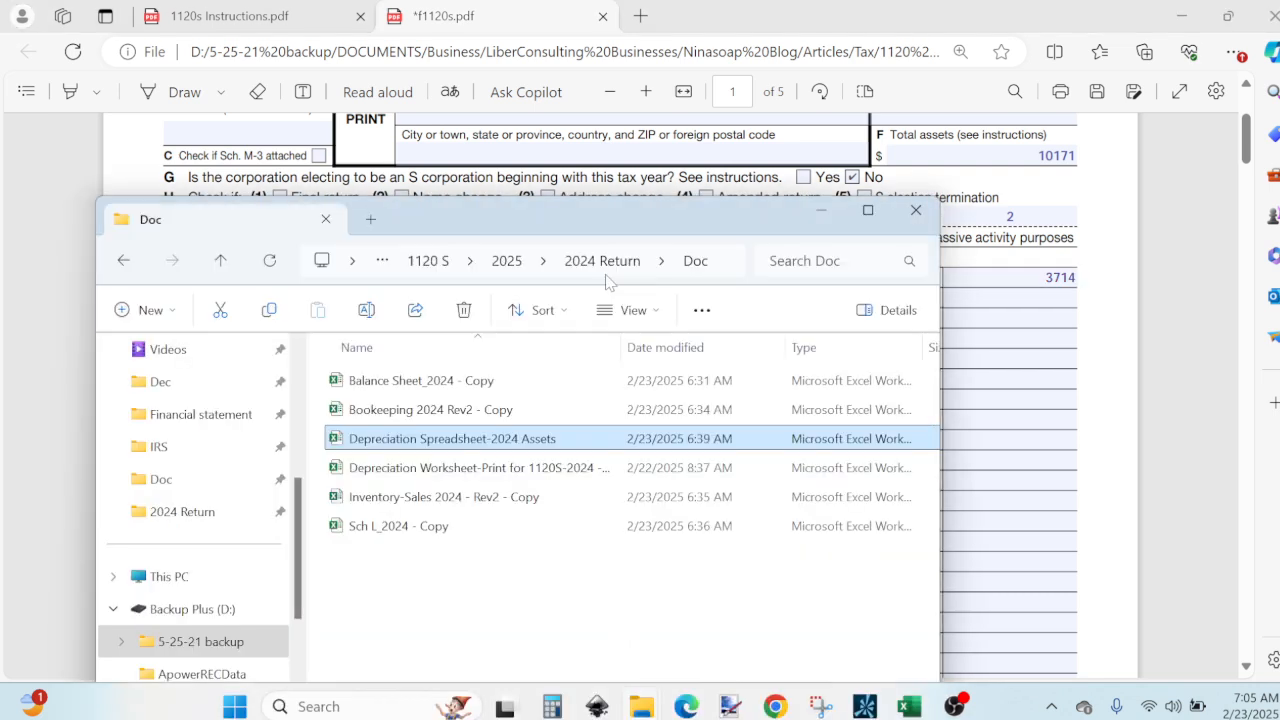
pyautogui.click(587, 270)
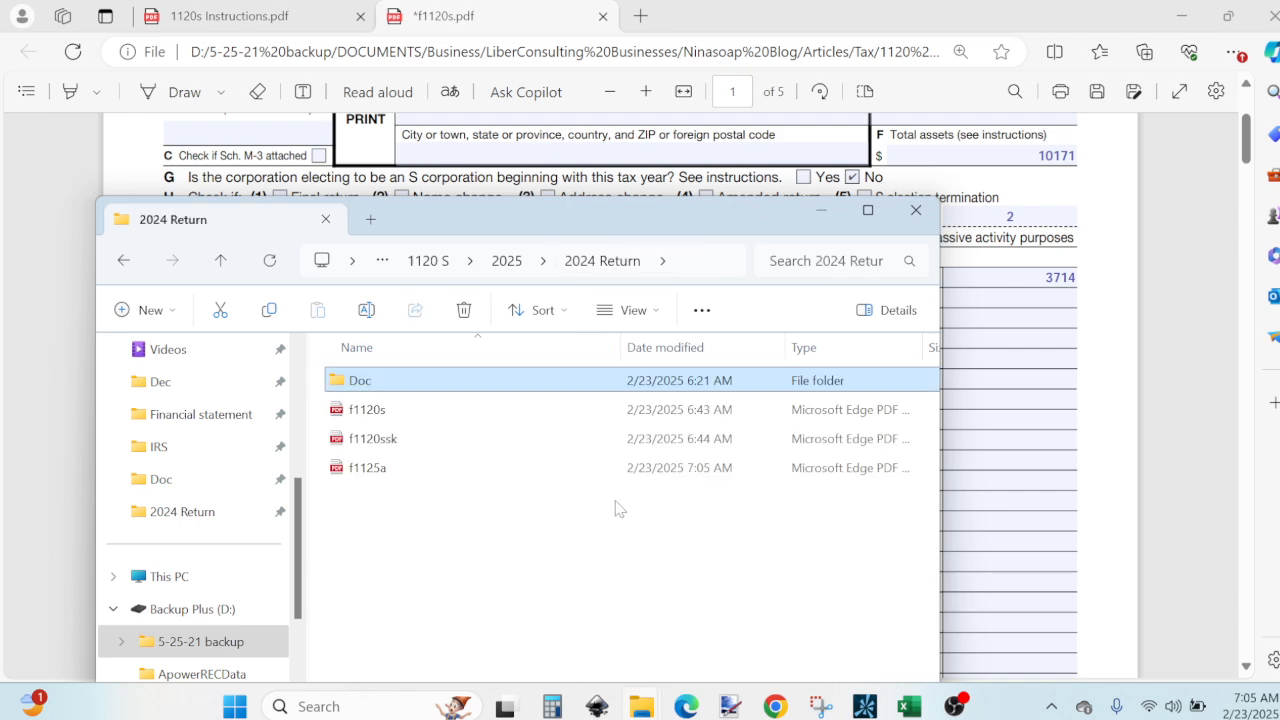
pyautogui.doubleClick(380, 476)
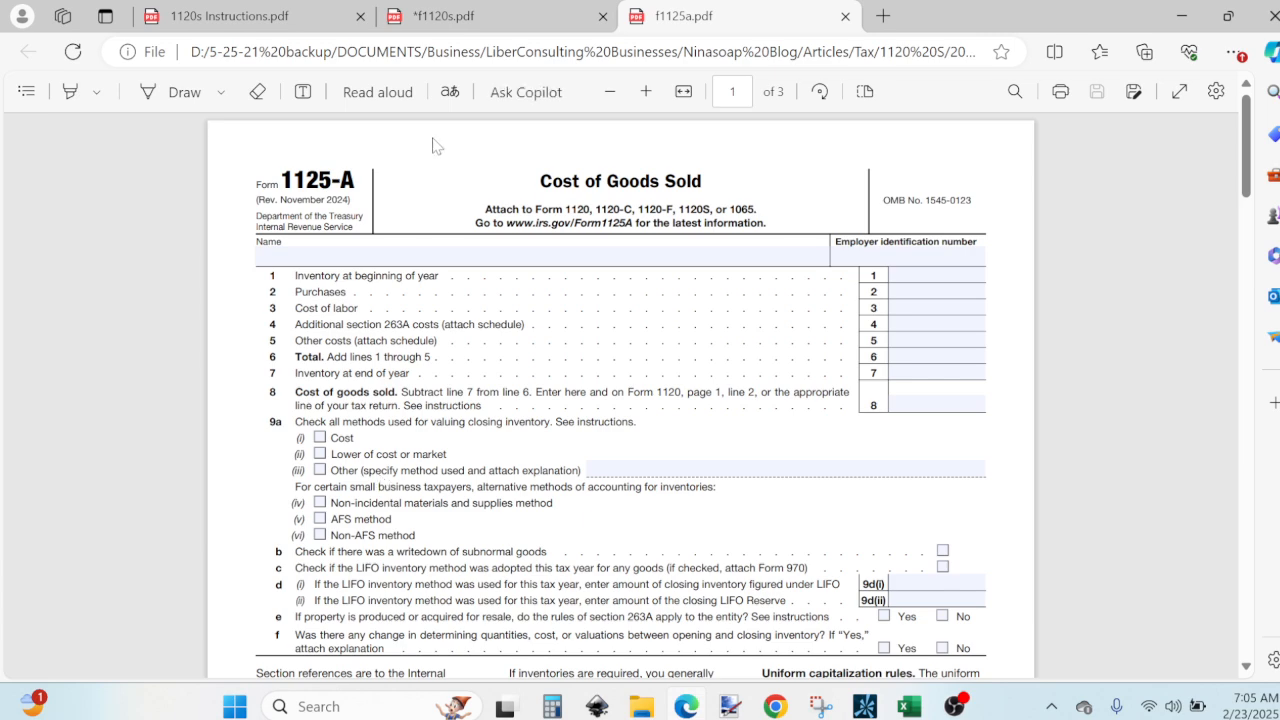
pyautogui.click(646, 91)
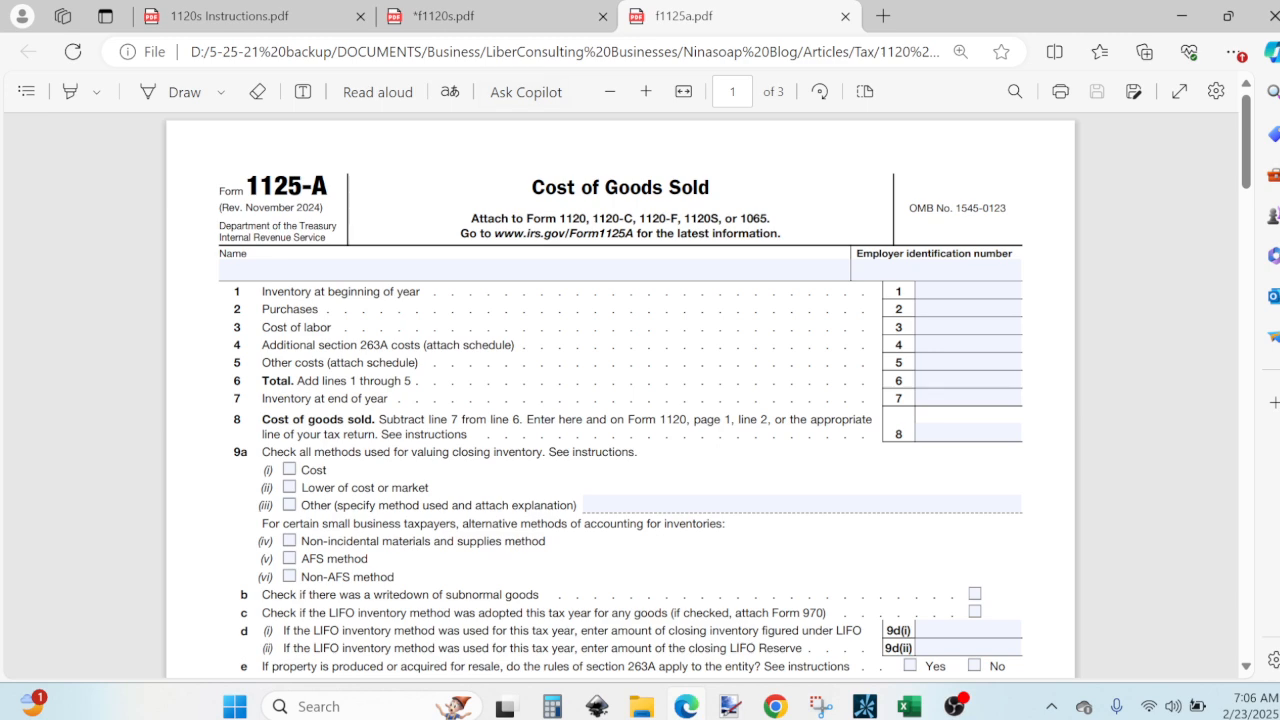
# Step: Review line 2 of Form 1120-S, and read the beginning inventory total on the COGS Summary sheet of the Inventory-Sales 2024 workbook
pyautogui.click(460, 18)
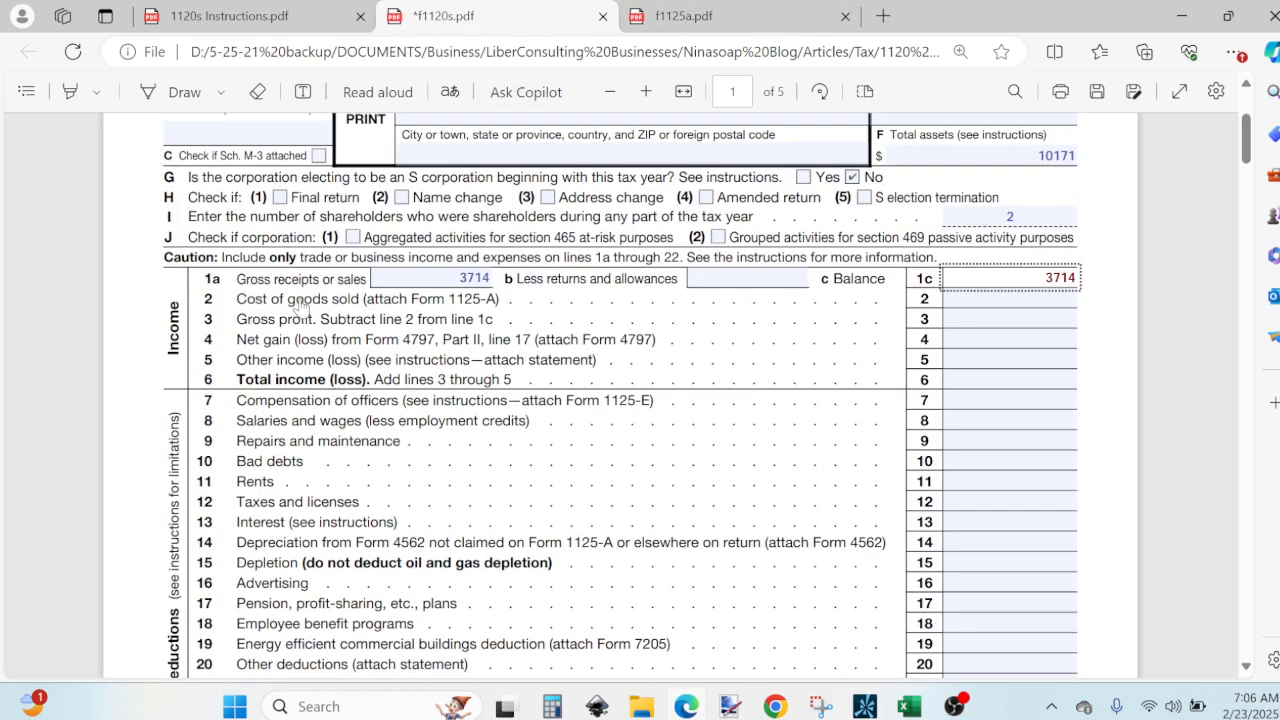
pyautogui.click(655, 22)
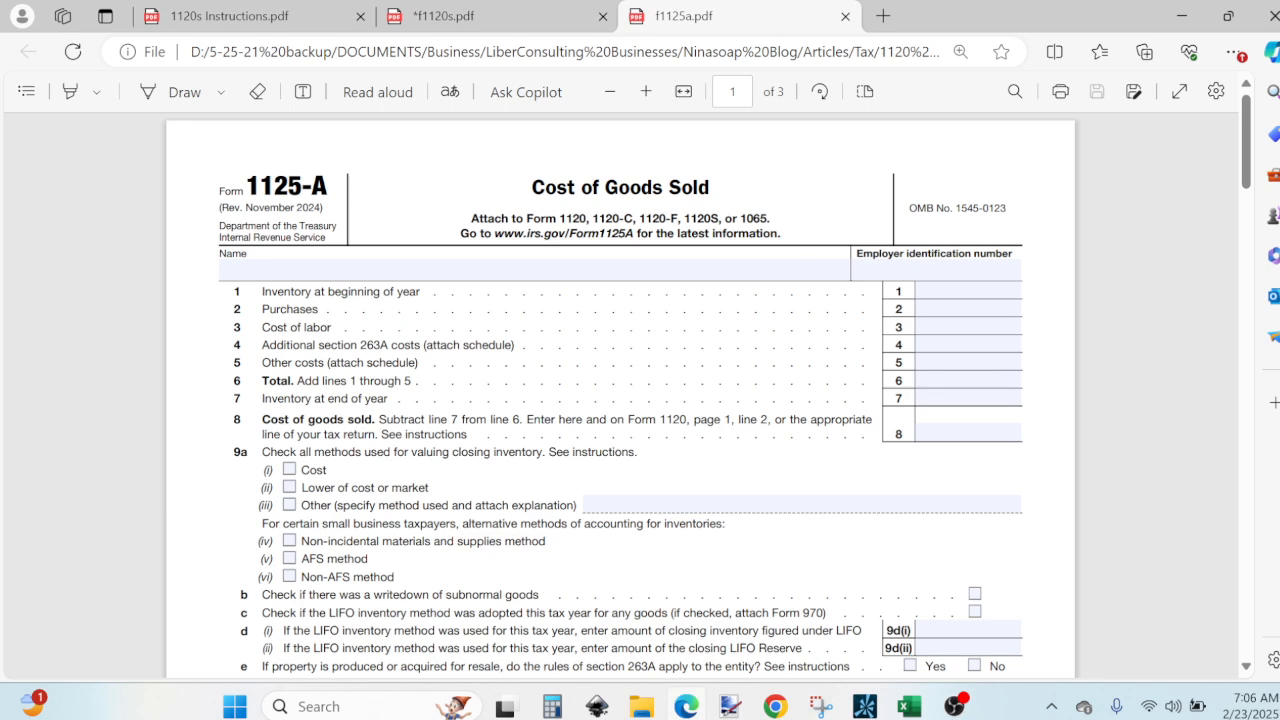
pyautogui.moveTo(909, 698)
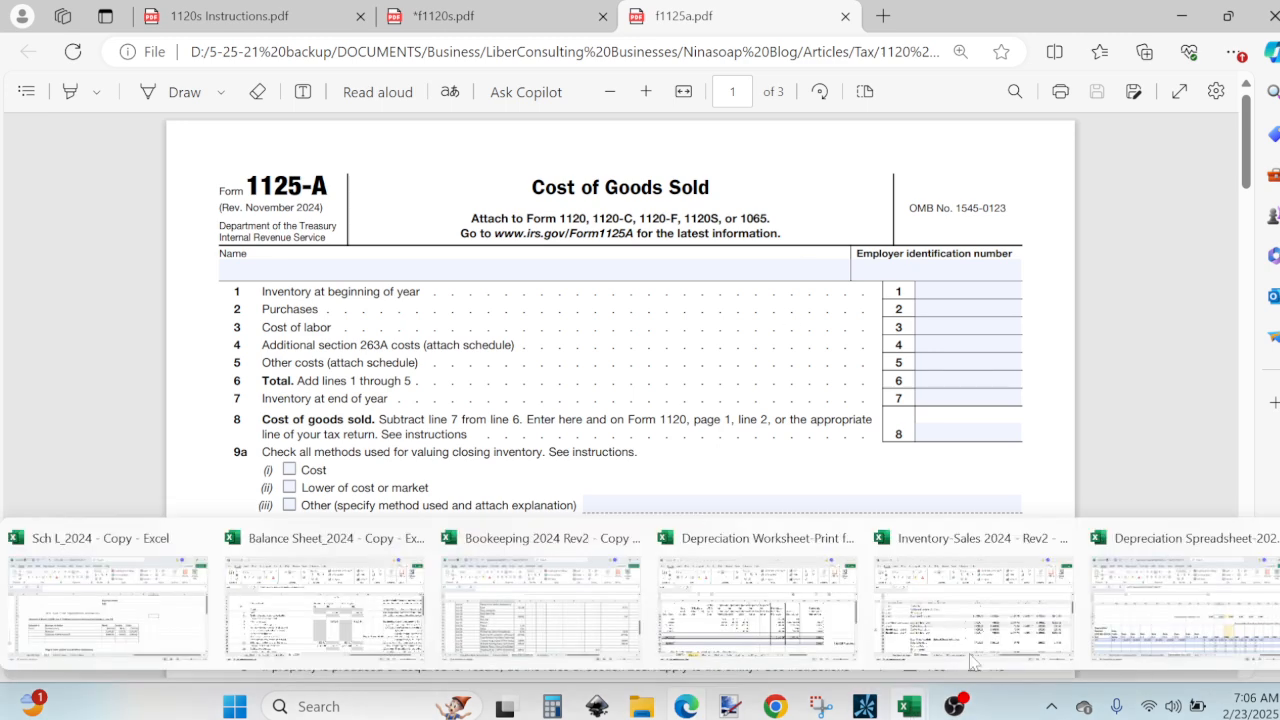
pyautogui.moveTo(1116, 636)
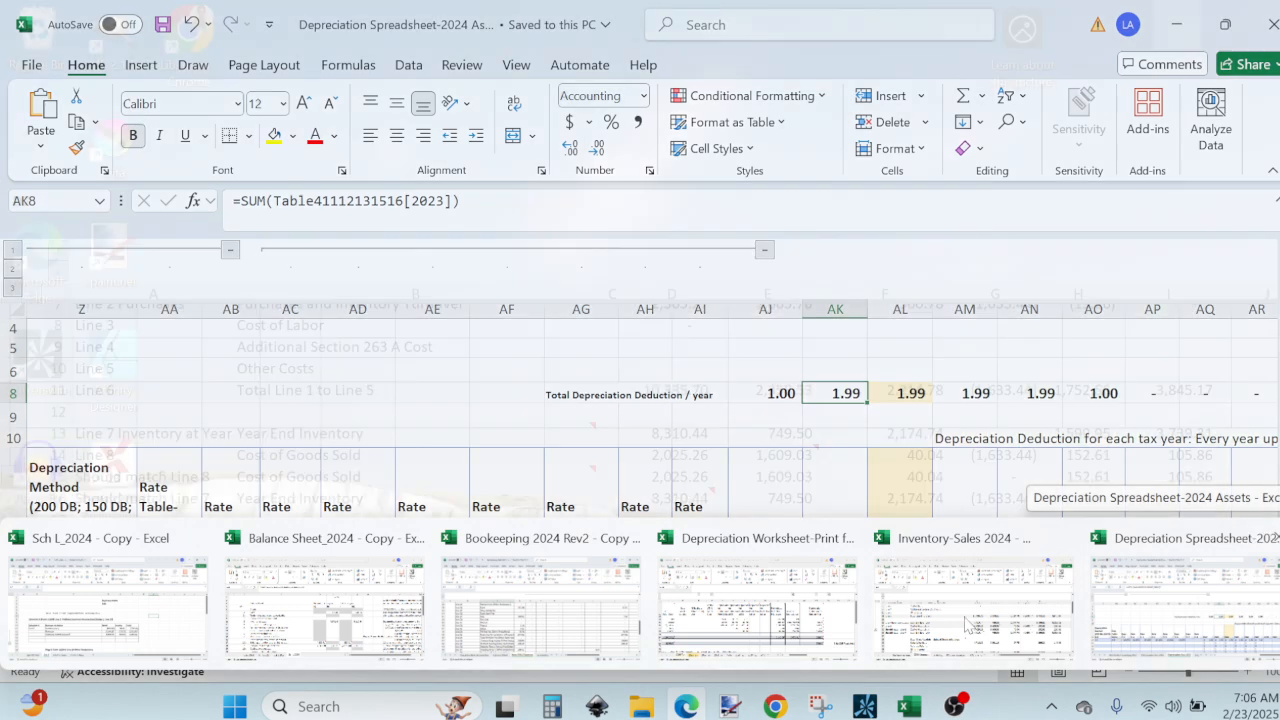
pyautogui.click(965, 618)
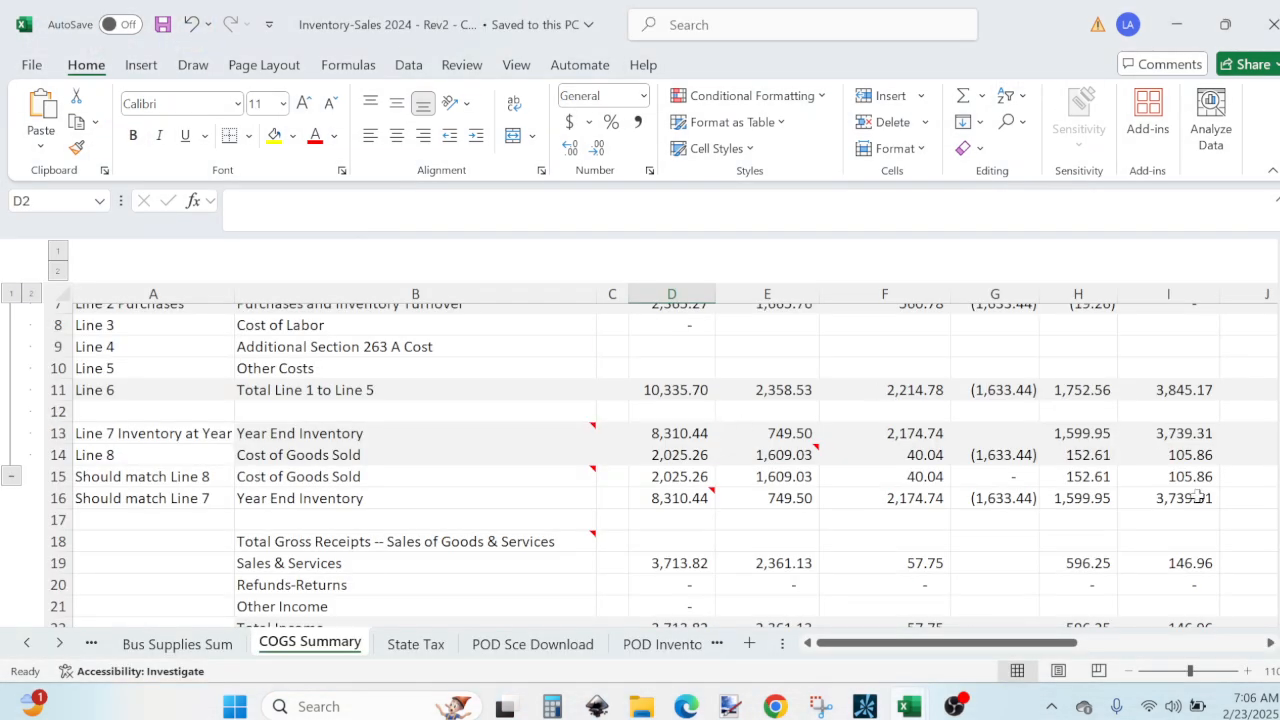
pyautogui.moveTo(1279, 348); pyautogui.dragTo(1279, 322)
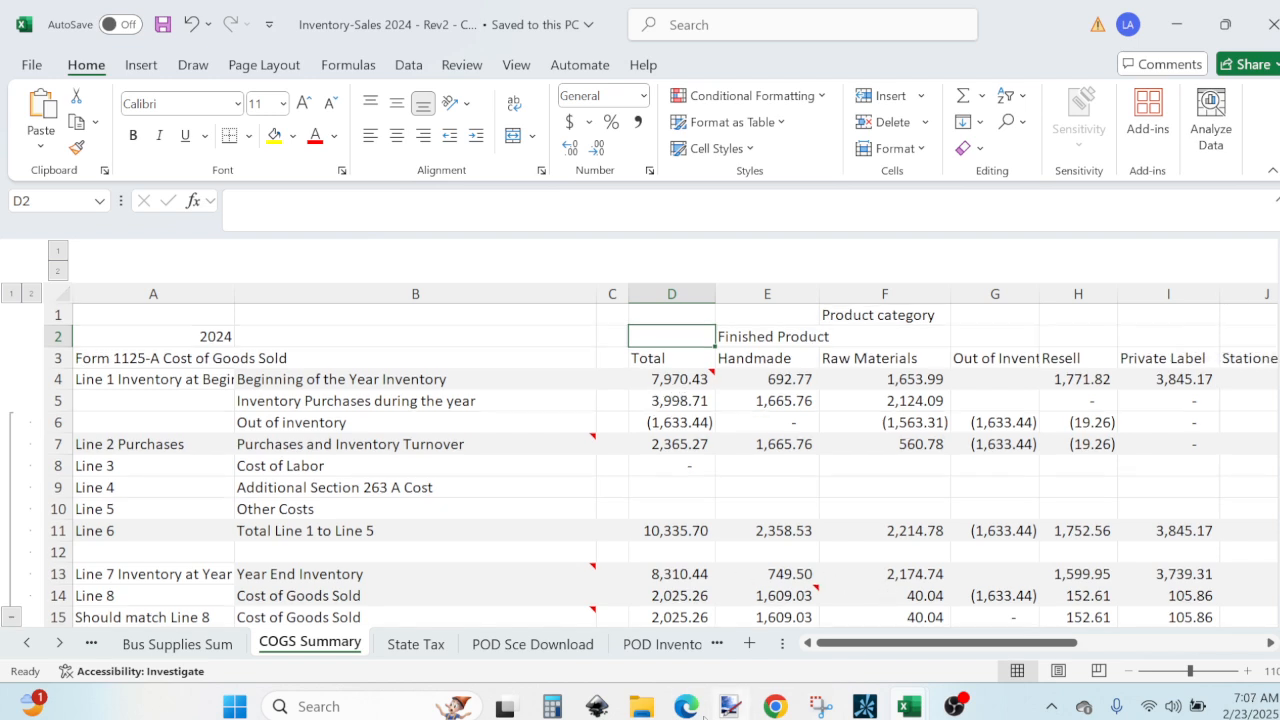
# Step: Back on Form 1125-A in Edge, enter 7970.43 as inventory at beginning of year on line 1, checking the cents in the COGS Summary
pyautogui.click(686, 706)
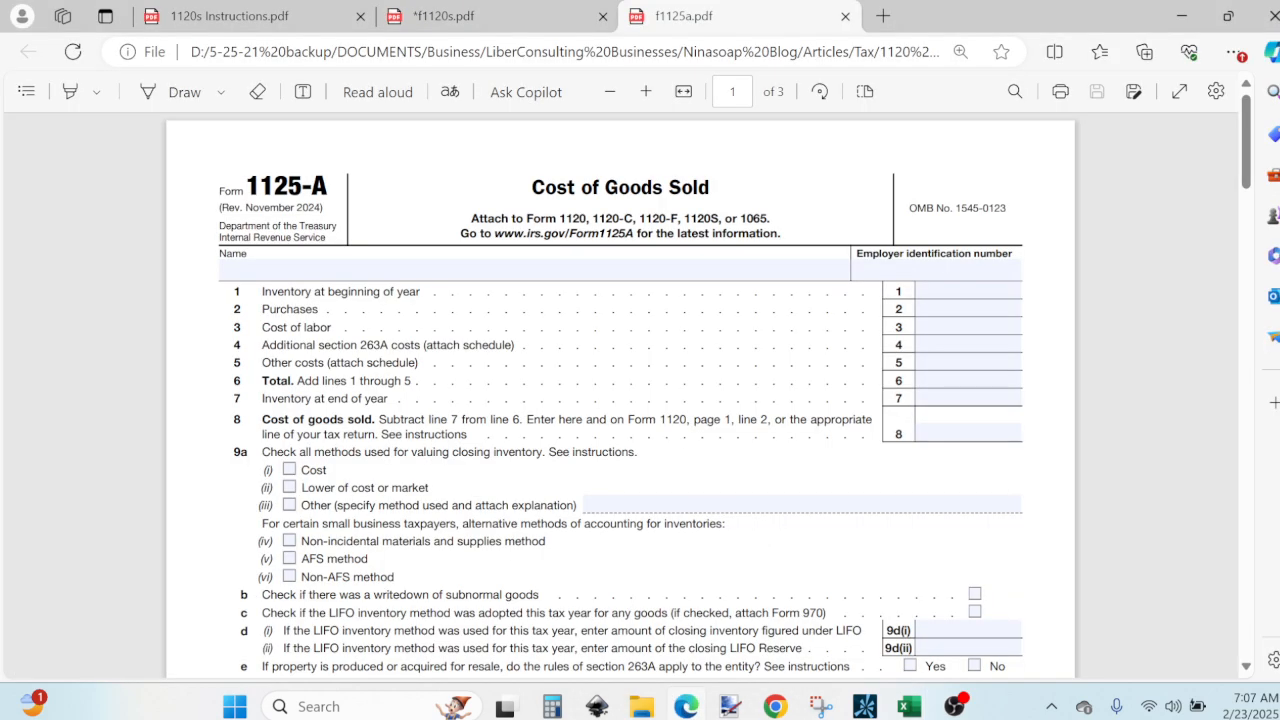
pyautogui.click(968, 291)
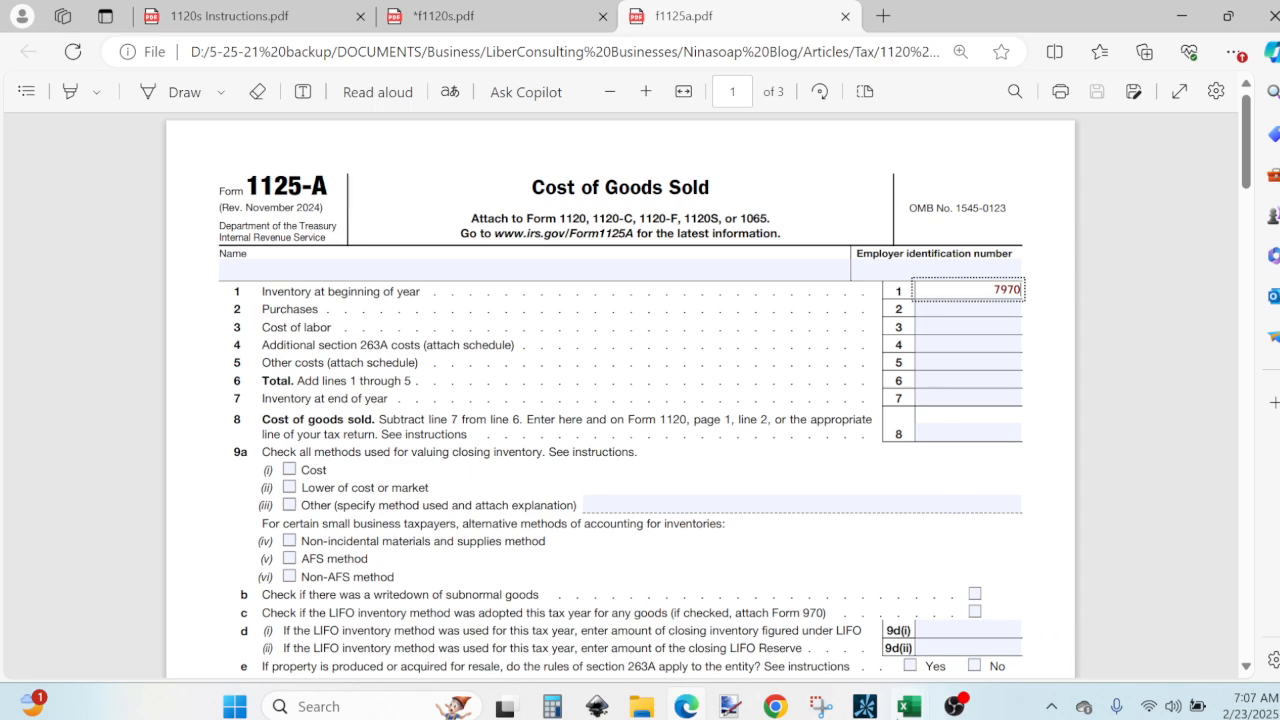
pyautogui.moveTo(910, 708)
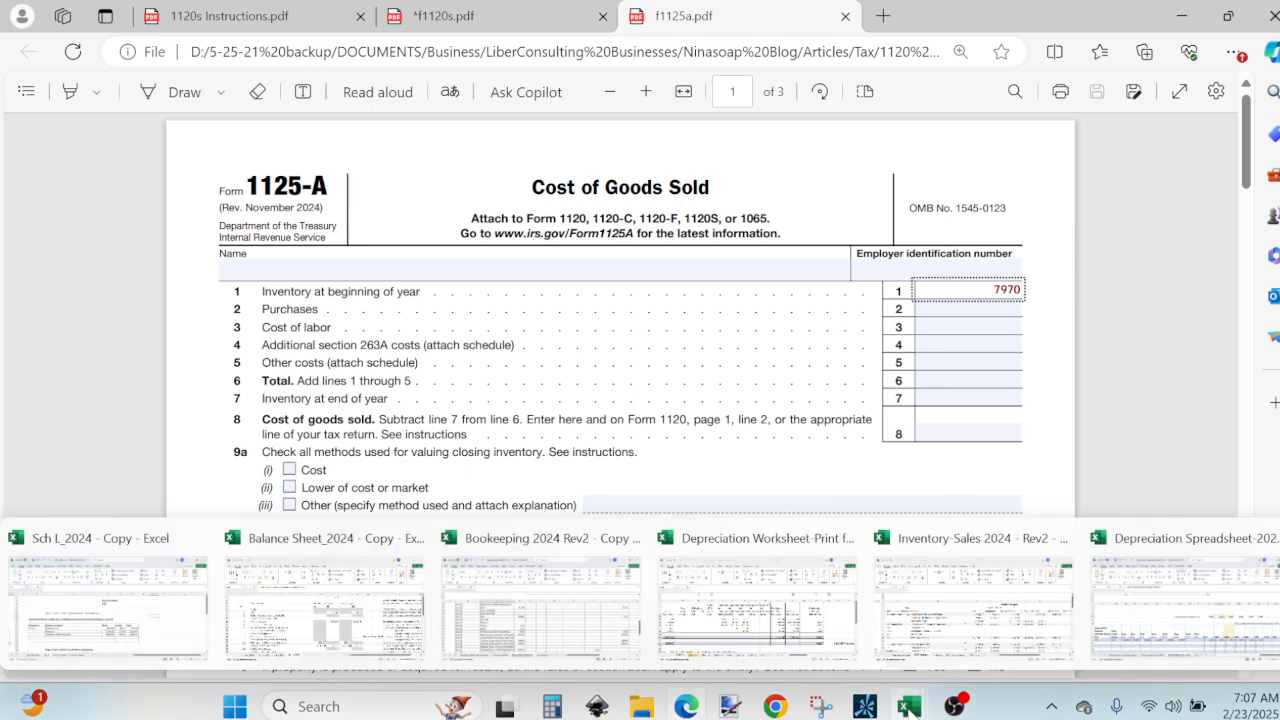
pyautogui.click(1020, 640)
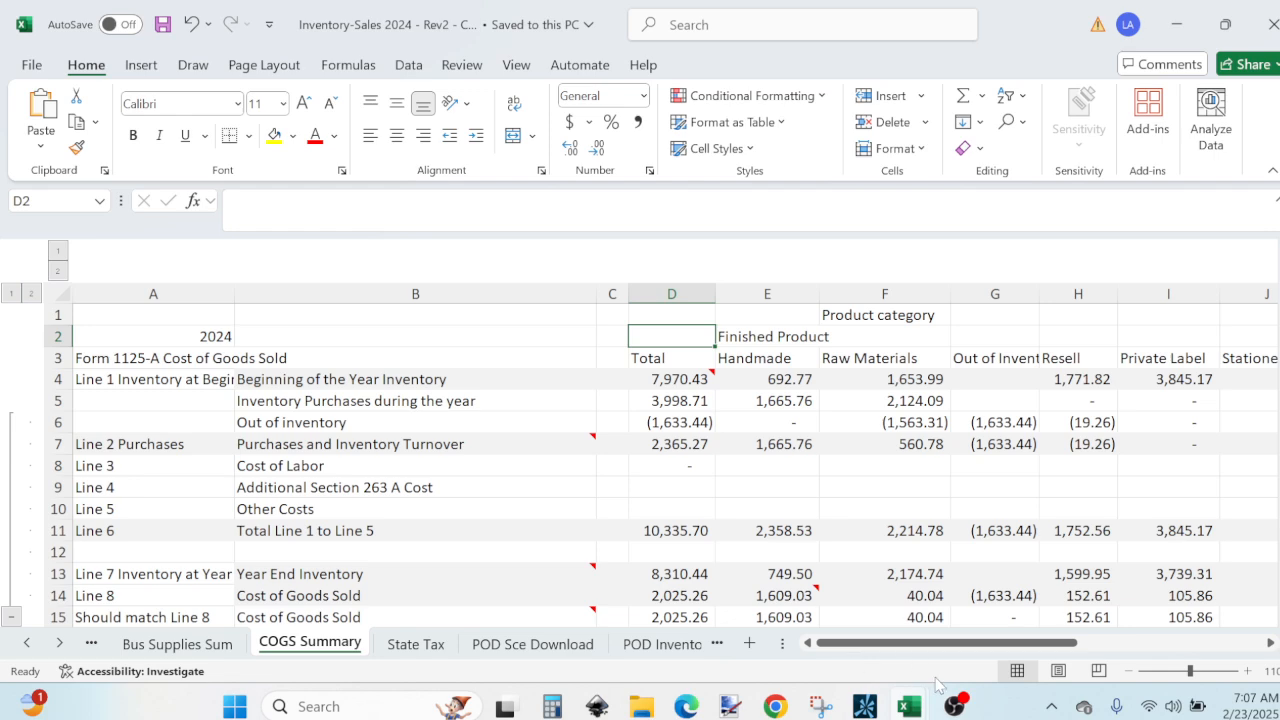
pyautogui.click(688, 706)
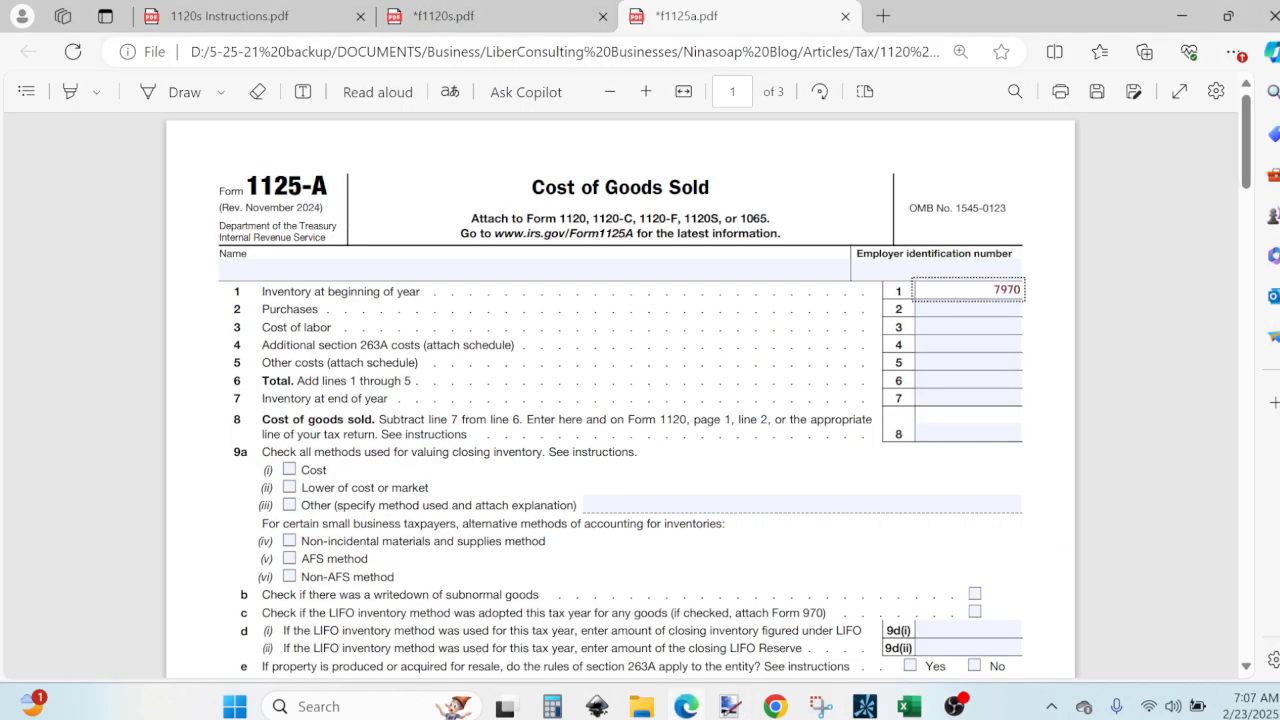
pyautogui.write('.43')
# Step: Look up the Line 2 Purchases total in the COGS Summary and enter 2365.27 on line 2 of Form 1125-A
pyautogui.click(958, 309)
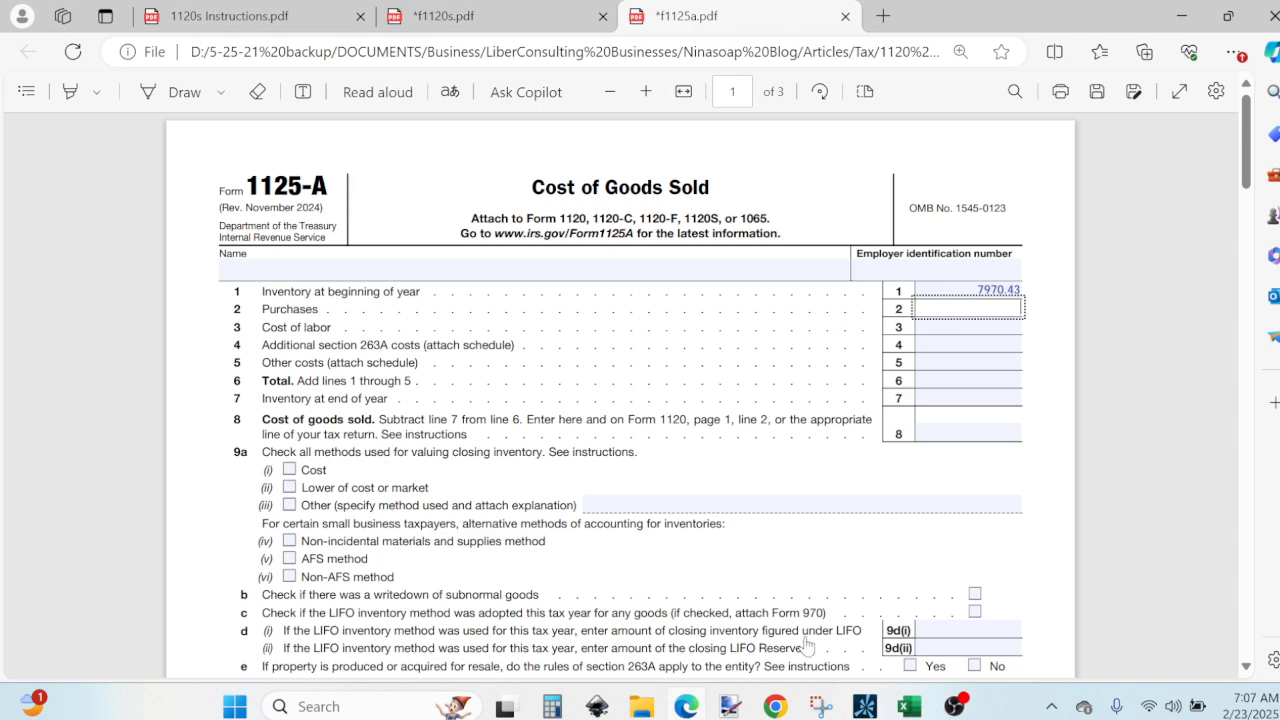
pyautogui.moveTo(906, 700)
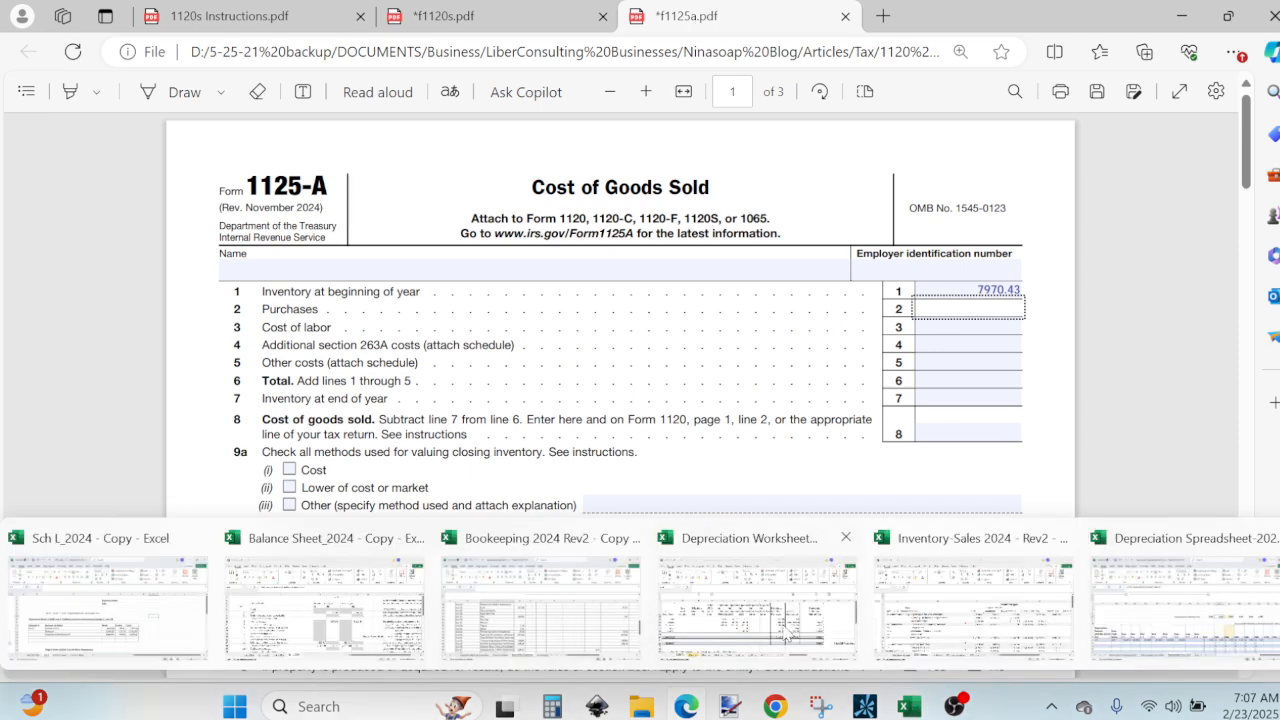
pyautogui.click(947, 626)
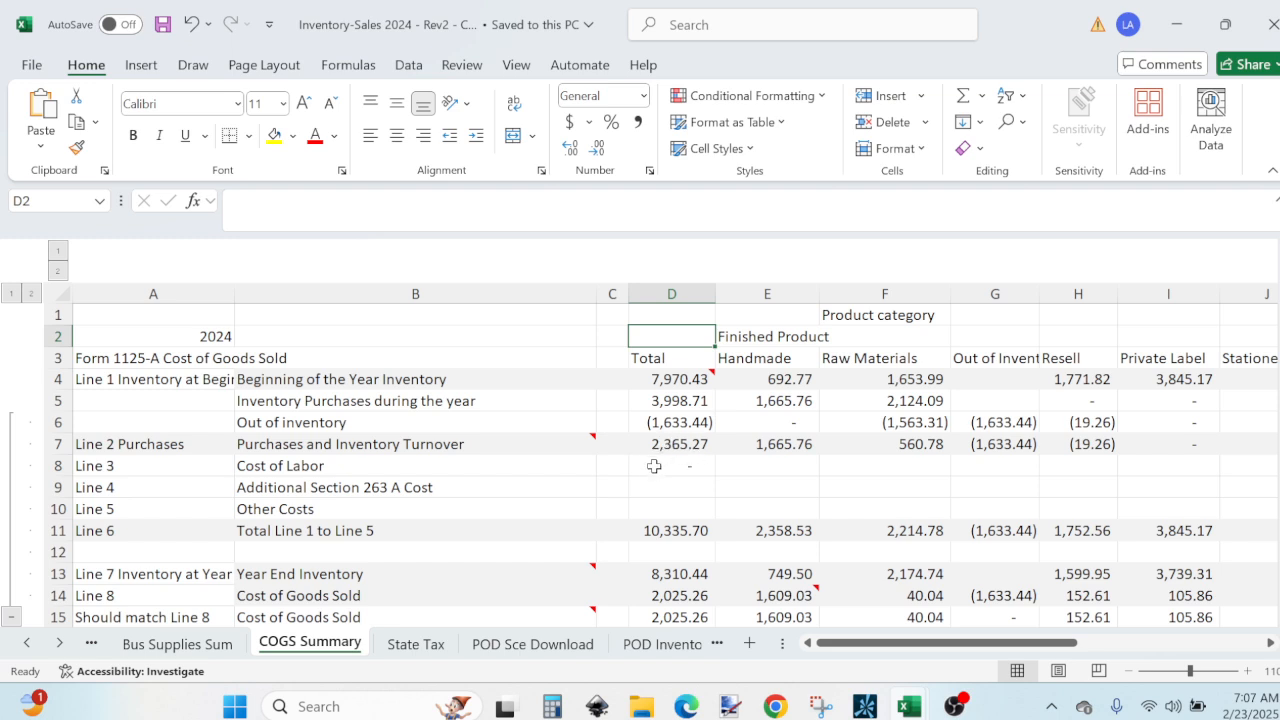
pyautogui.moveTo(641, 706)
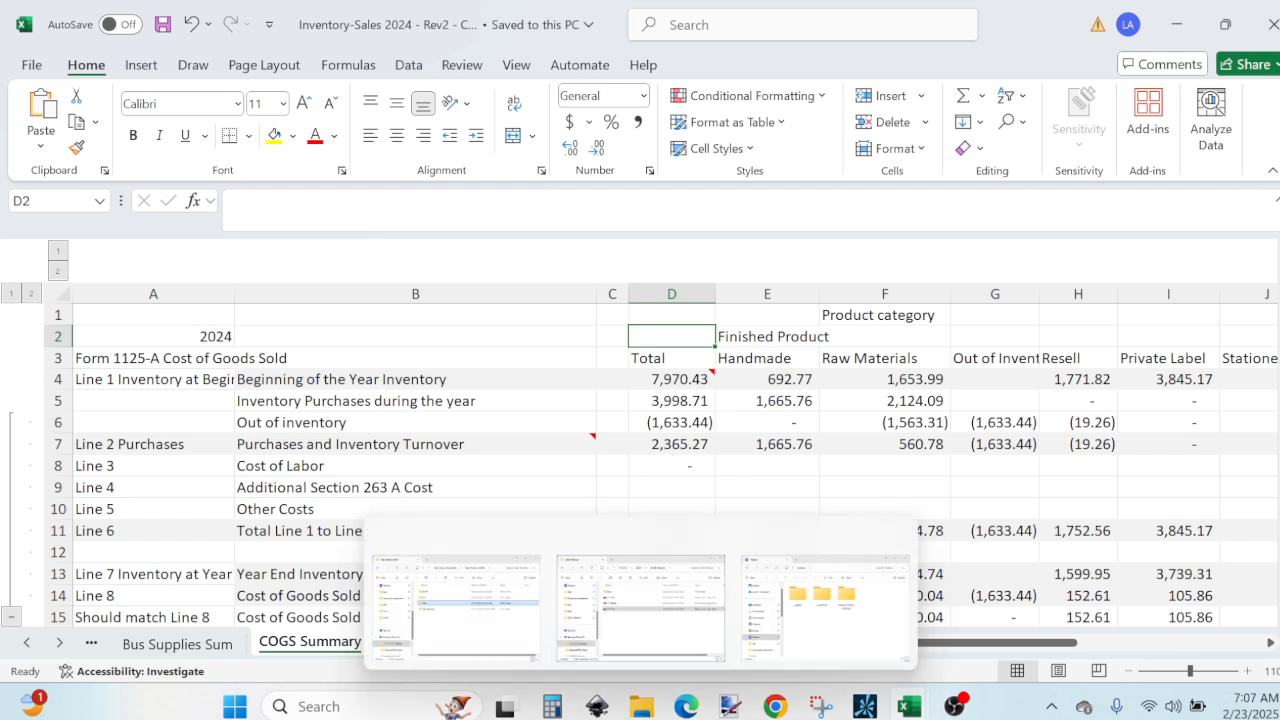
pyautogui.click(686, 706)
pyautogui.click(968, 308)
pyautogui.write('2365.27')
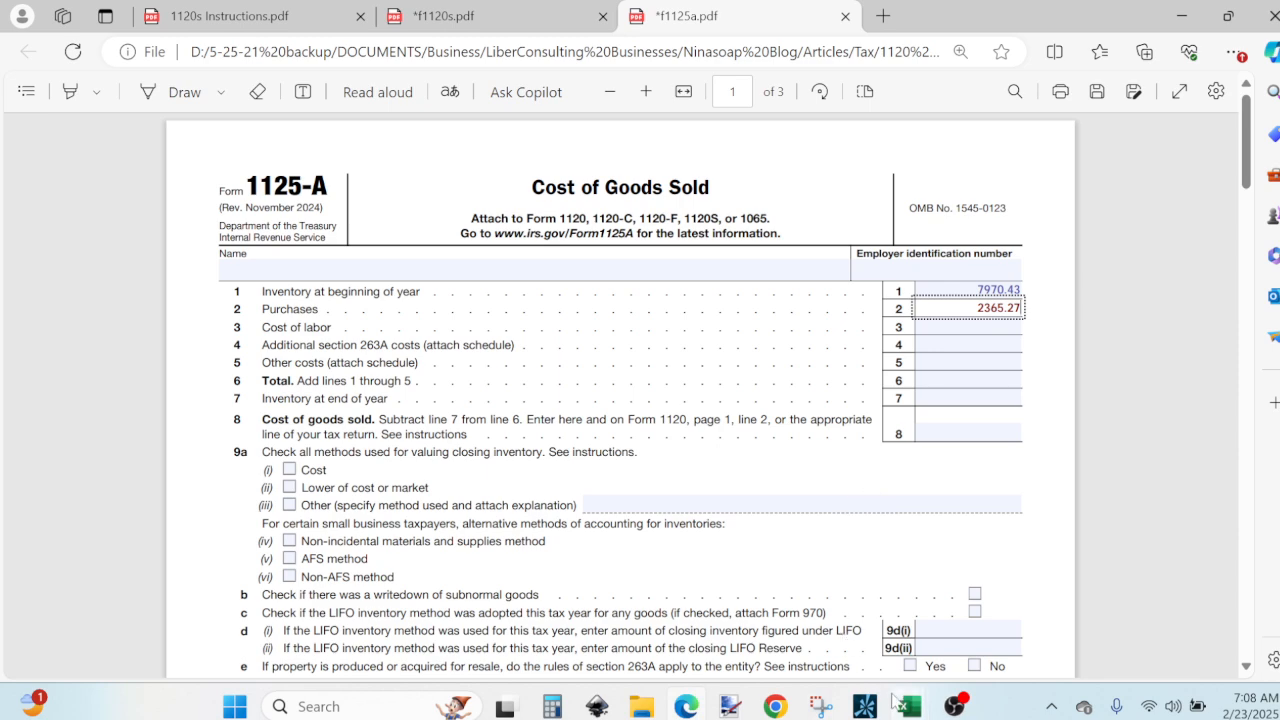
# Step: Review the Form 1125-A rows for lines 3 through 6 on the COGS Summary sheet in Excel and return to the form in Edge
pyautogui.moveTo(906, 704)
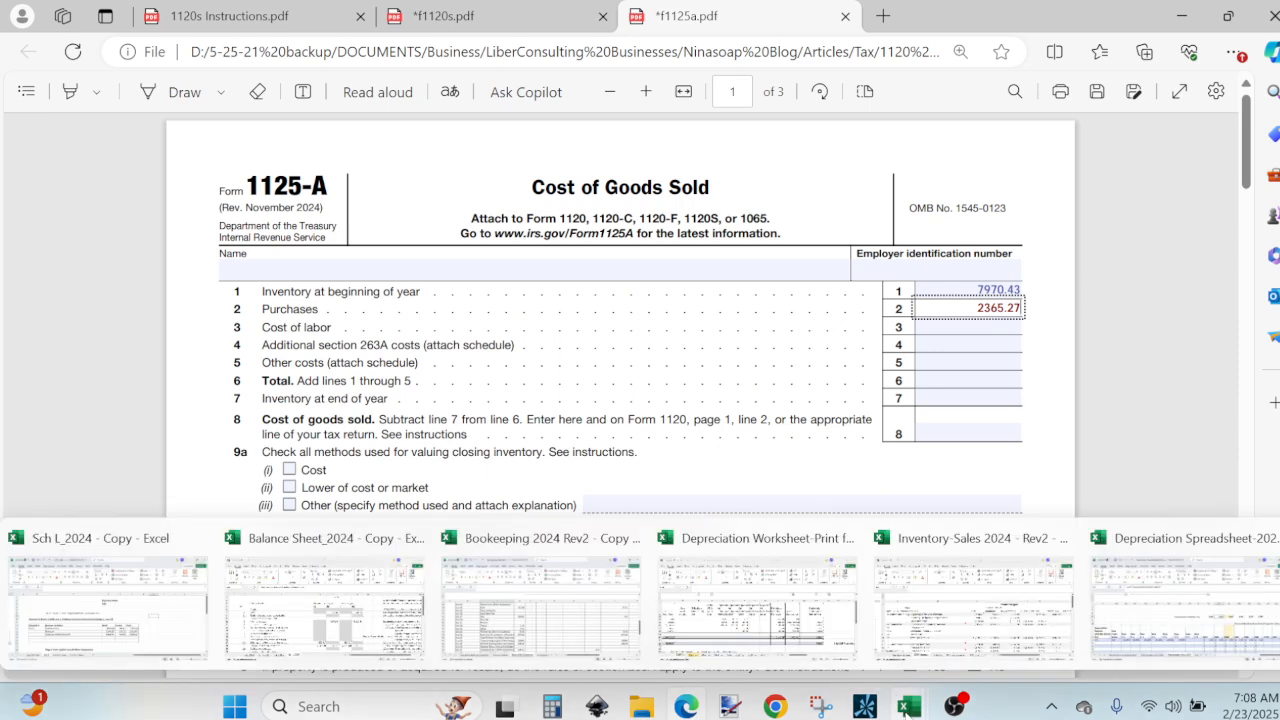
pyautogui.click(900, 630)
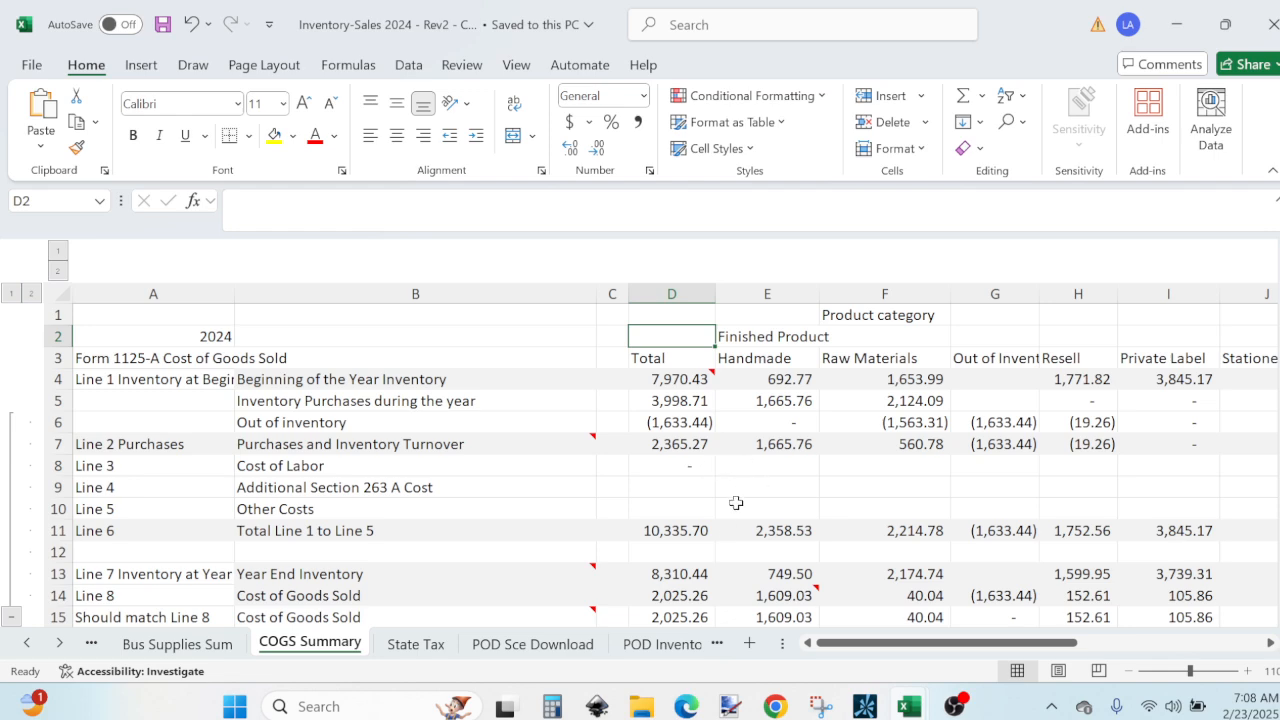
pyautogui.moveTo(868, 706)
pyautogui.click(688, 706)
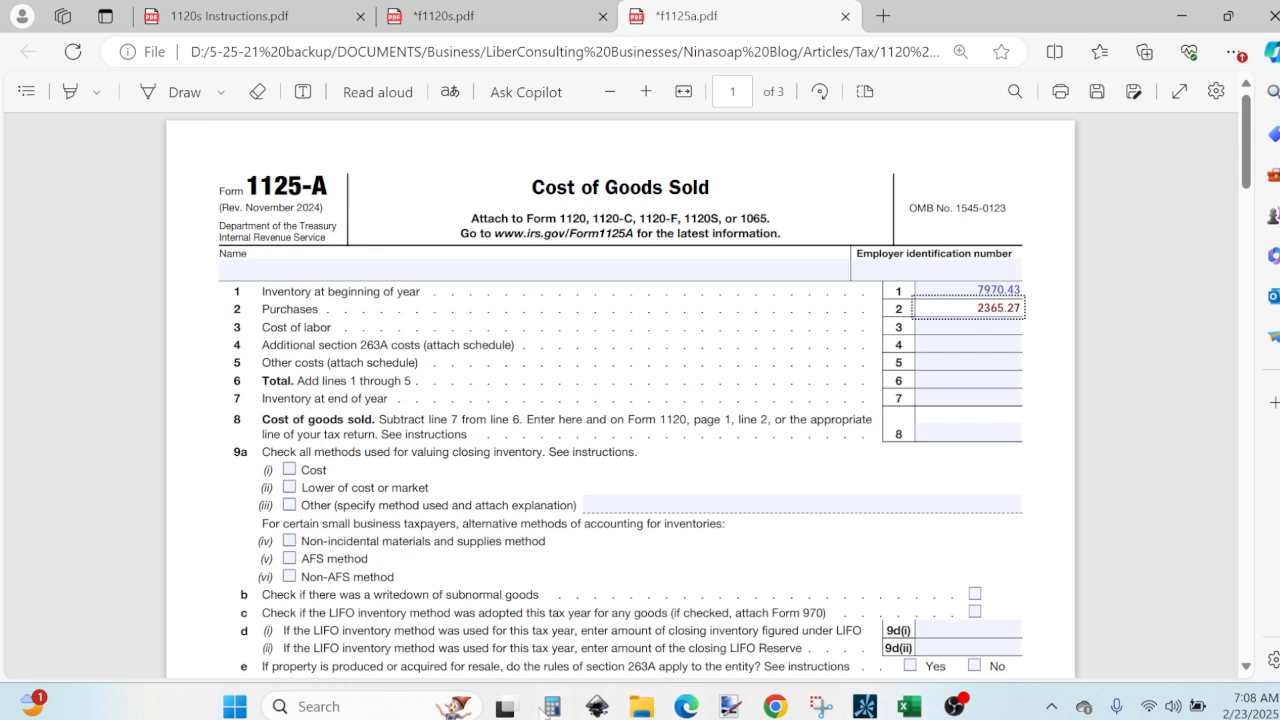
# Step: In Calculator, add the Form 1125-A line 1 and line 2 amounts, 7970.43 + 2365.27
pyautogui.click(542, 709)
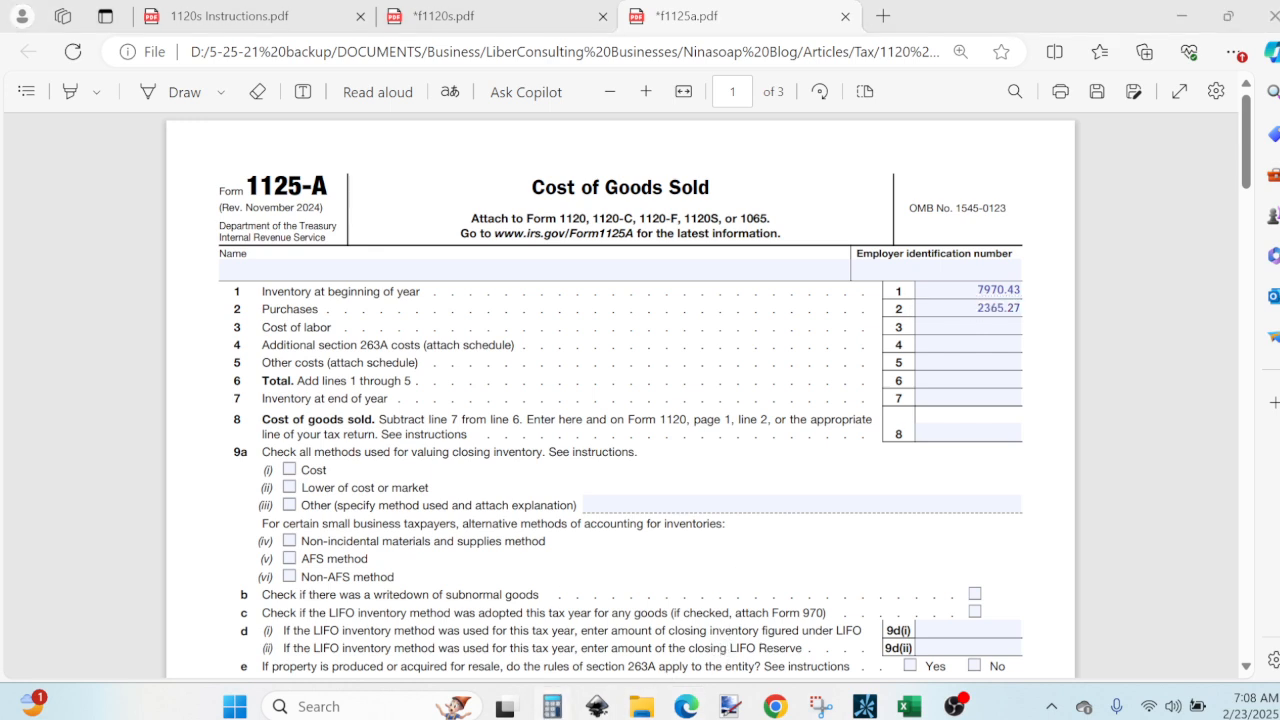
pyautogui.write('7970.43')
pyautogui.press('+')
pyautogui.write('236')
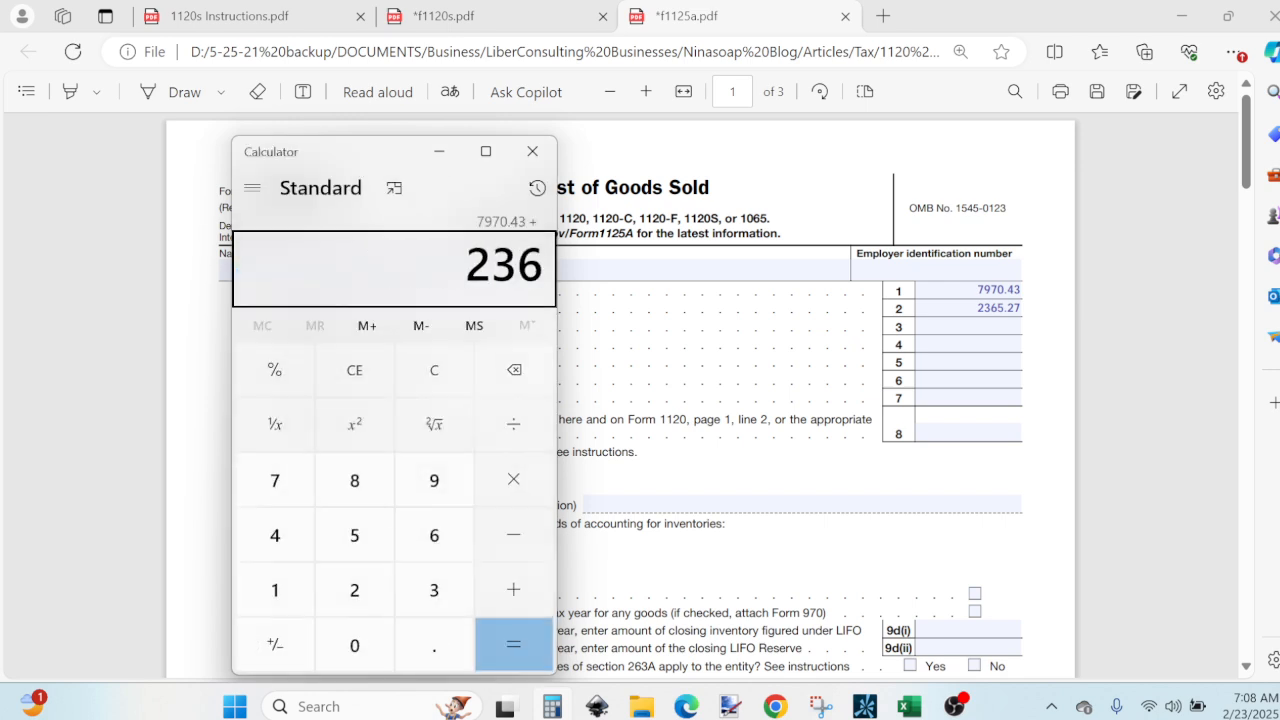
pyautogui.write('5.27')
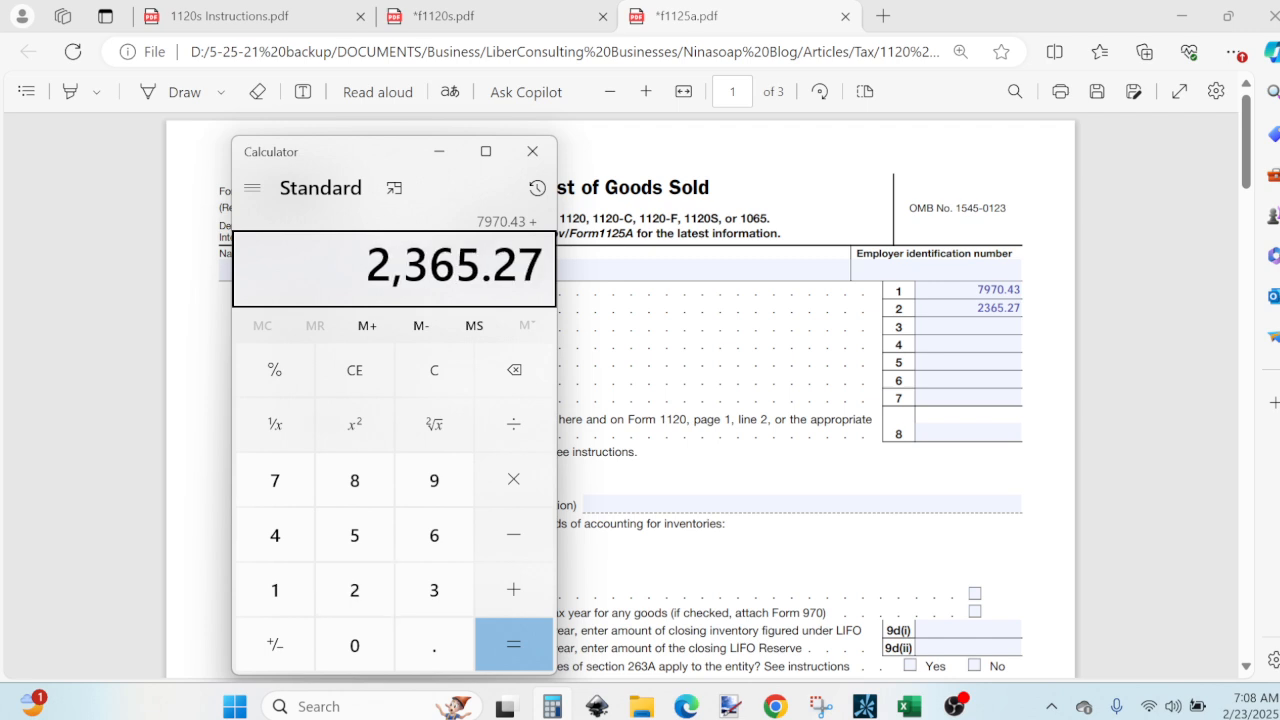
pyautogui.press('Return')
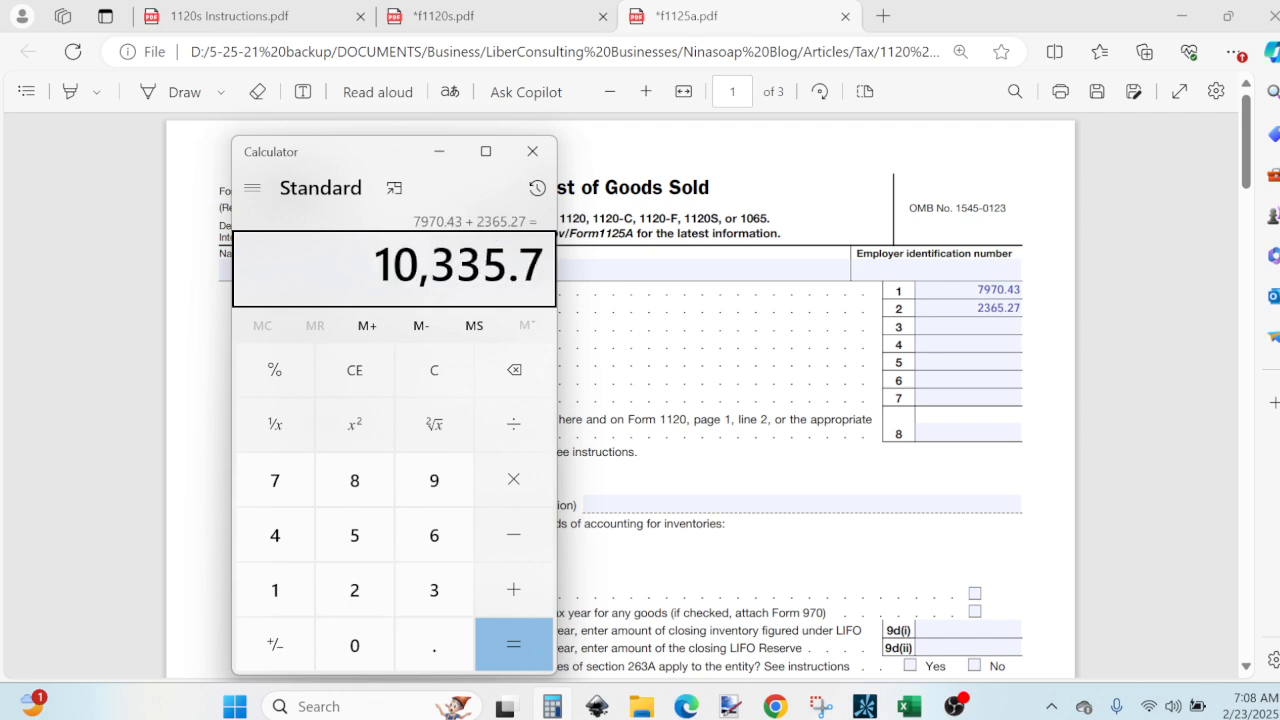
# Step: Enter 10335.7 as the line 6 total on Form 1125-A in Edge, rechecking the decimals against Calculator
pyautogui.click(968, 380)
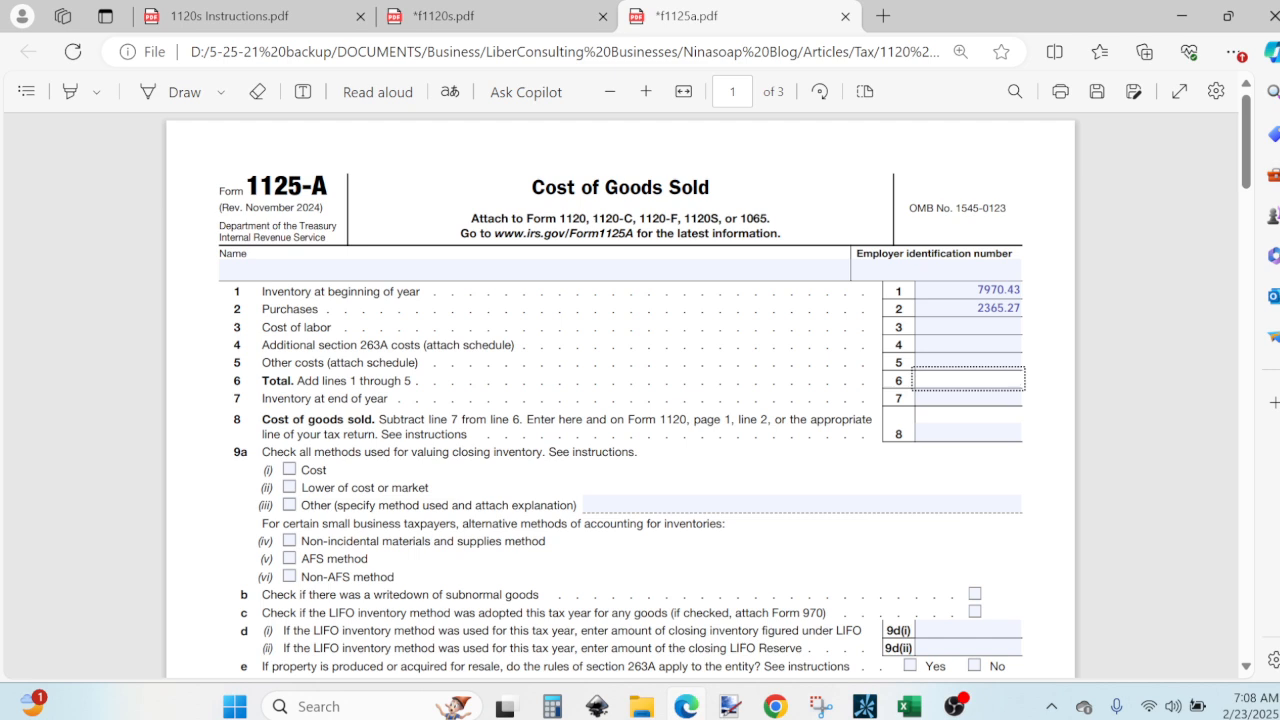
pyautogui.write('10335.')
pyautogui.click(551, 706)
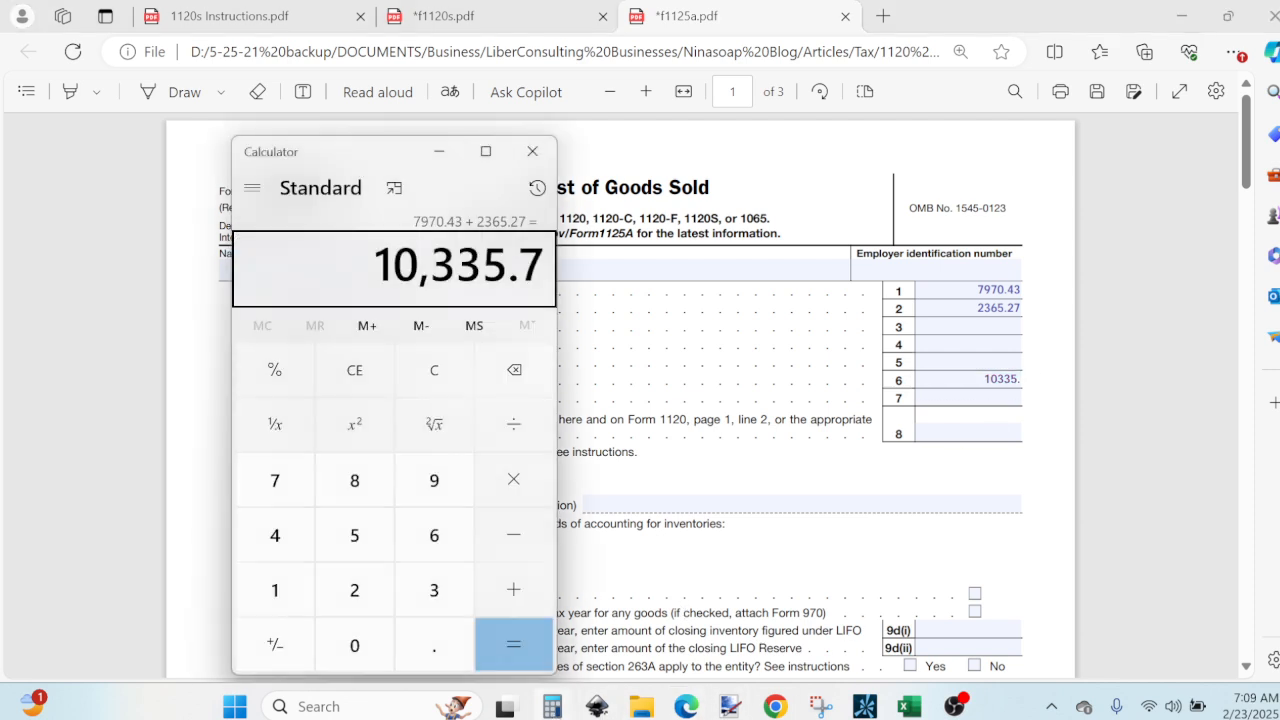
pyautogui.click(1018, 382)
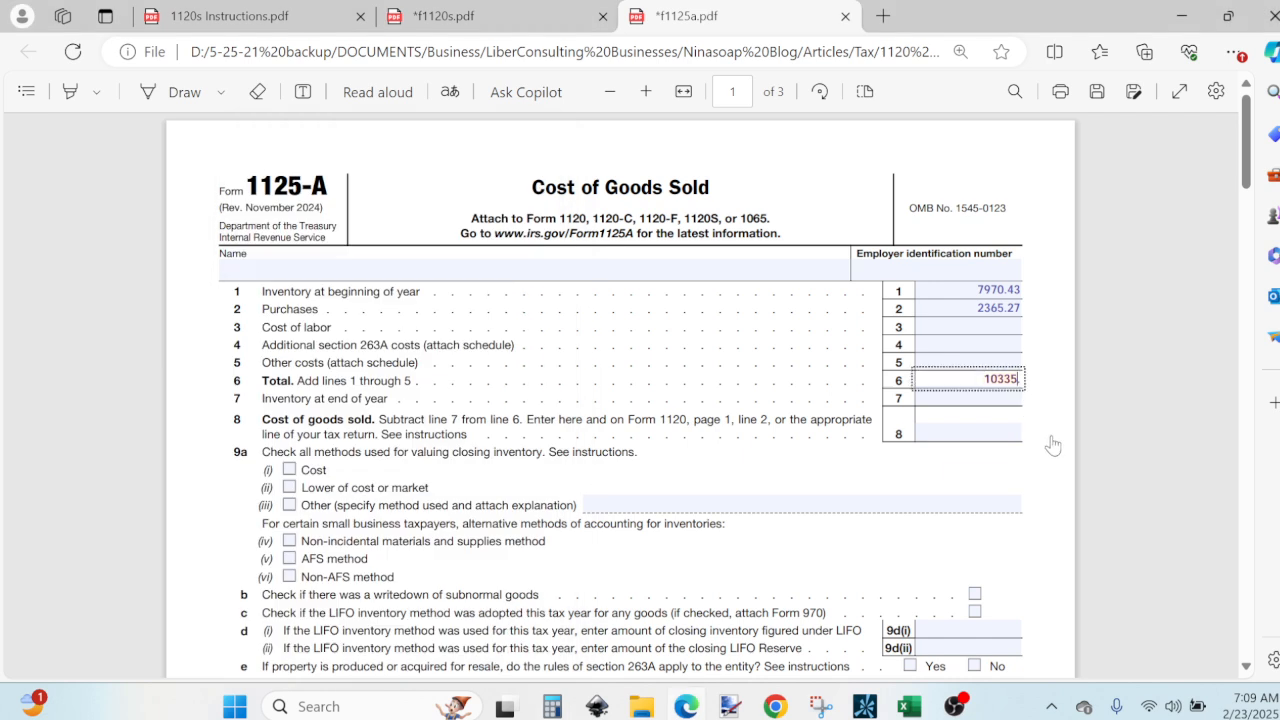
pyautogui.write('7')
pyautogui.press('Tab')
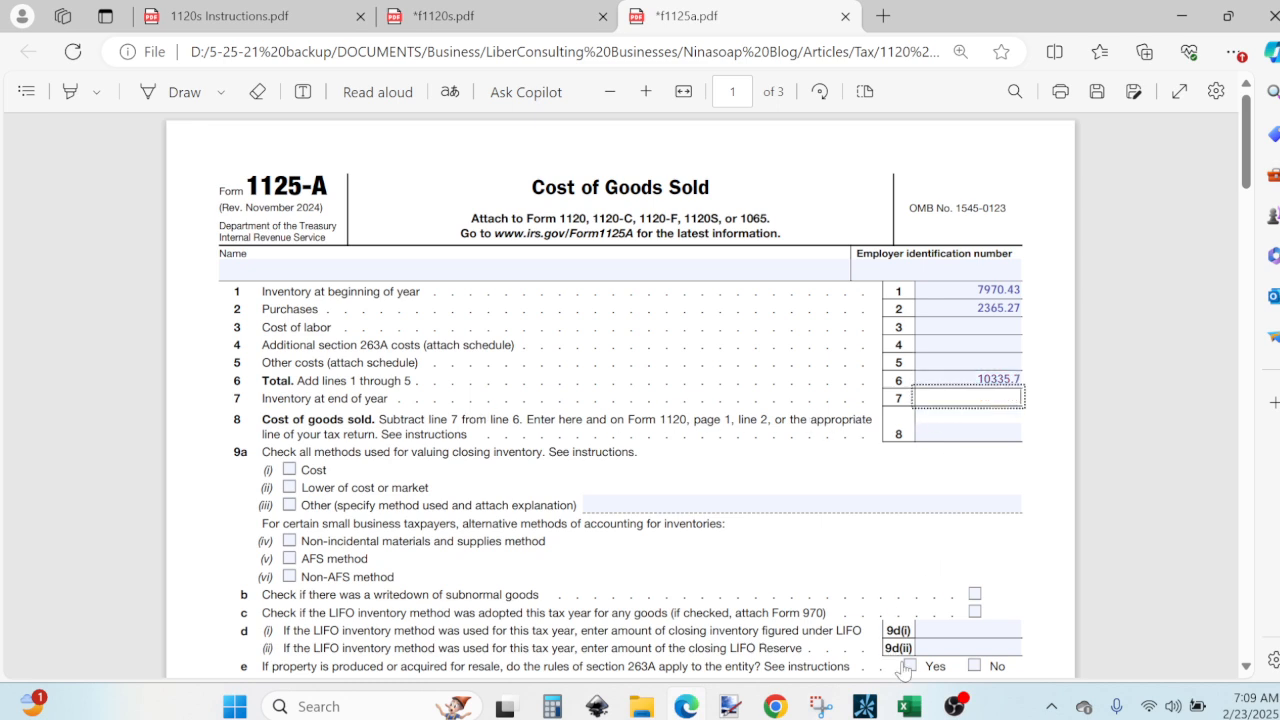
# Step: Look up the Year End Inventory total in the COGS Summary and enter 8310.44 on line 7 of Form 1125-A
pyautogui.click(909, 706)
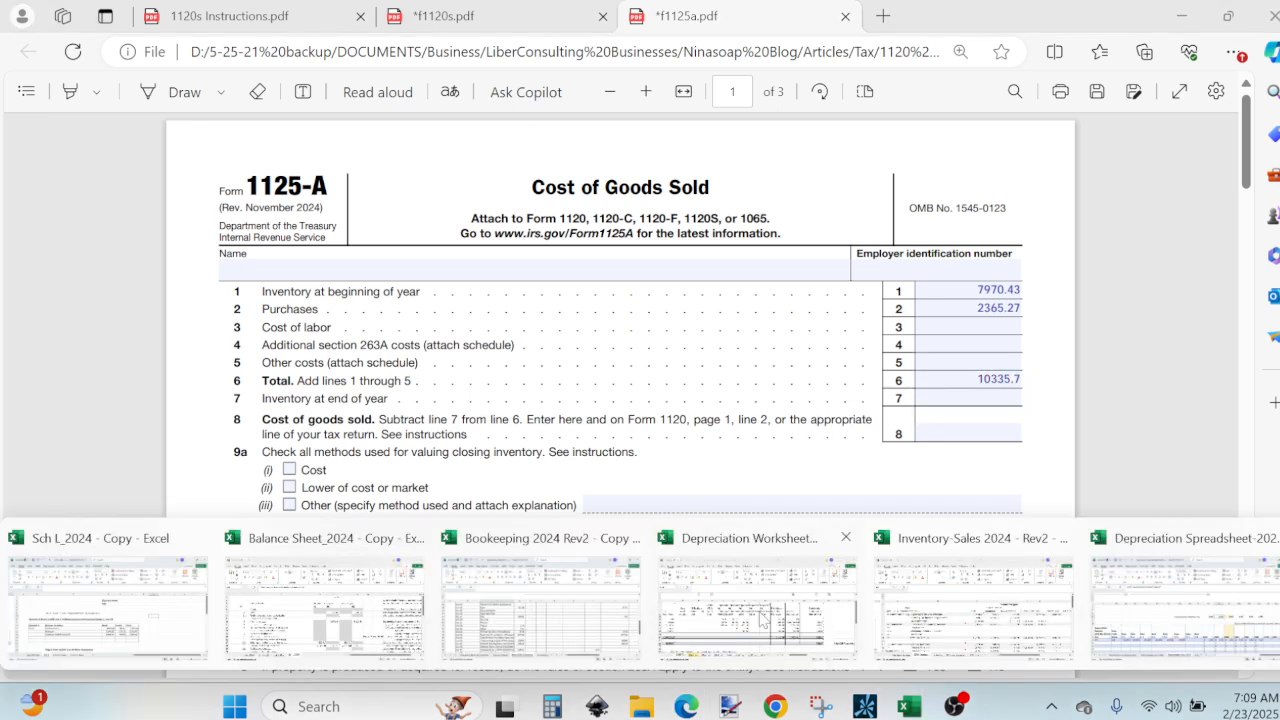
pyautogui.click(975, 608)
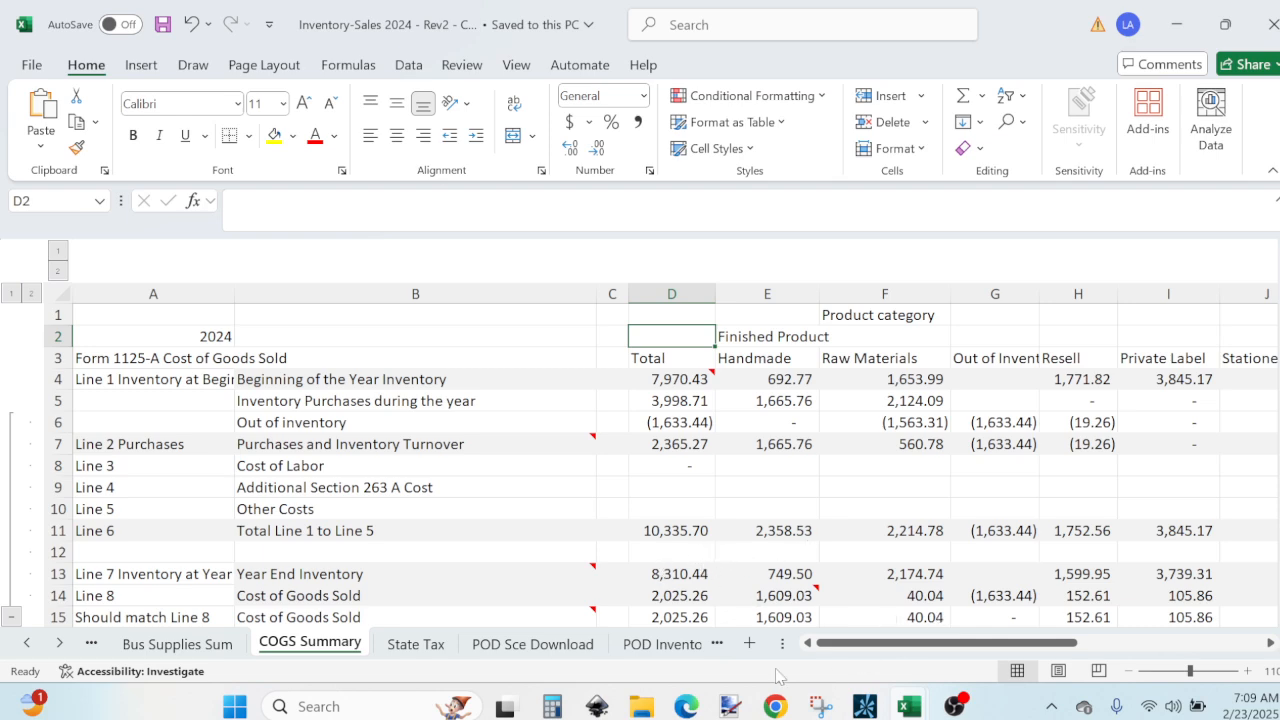
pyautogui.click(686, 706)
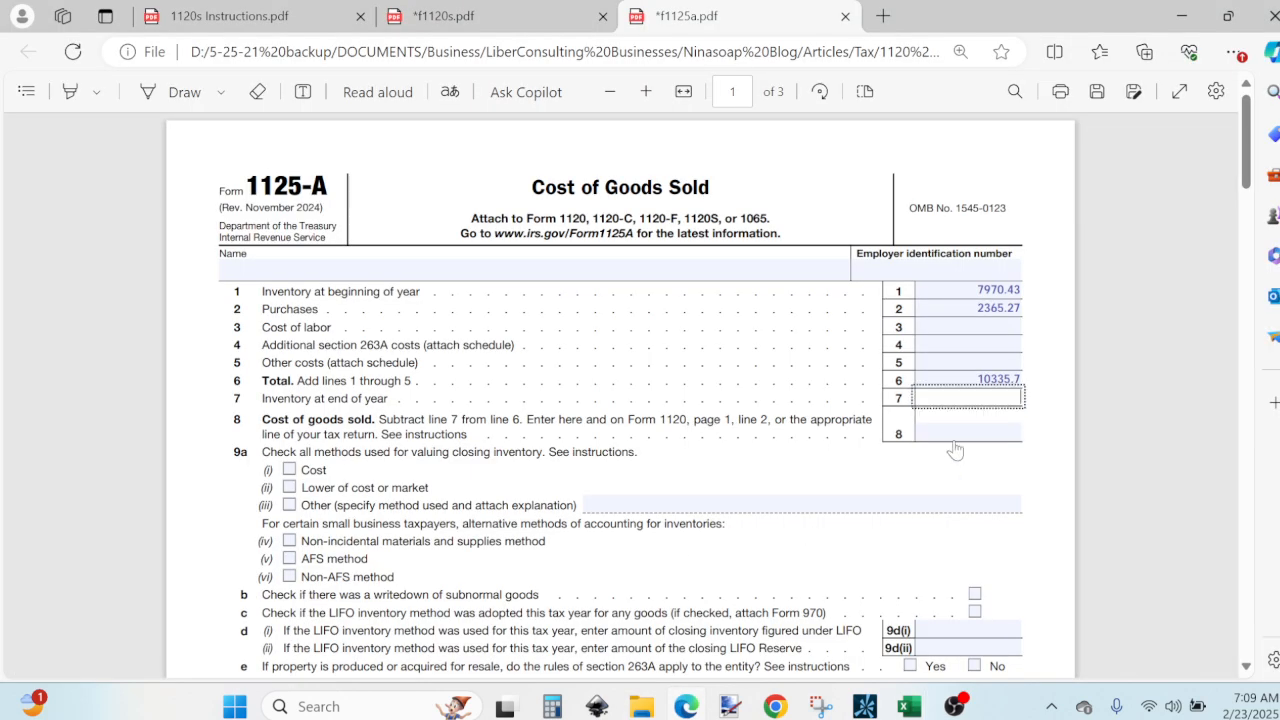
pyautogui.write('8310.44')
# Step: Subtract 8310.44 from 10335.7 in Calculator and enter 2025.26 as cost of goods sold on line 8 of Form 1125-A
pyautogui.click(968, 433)
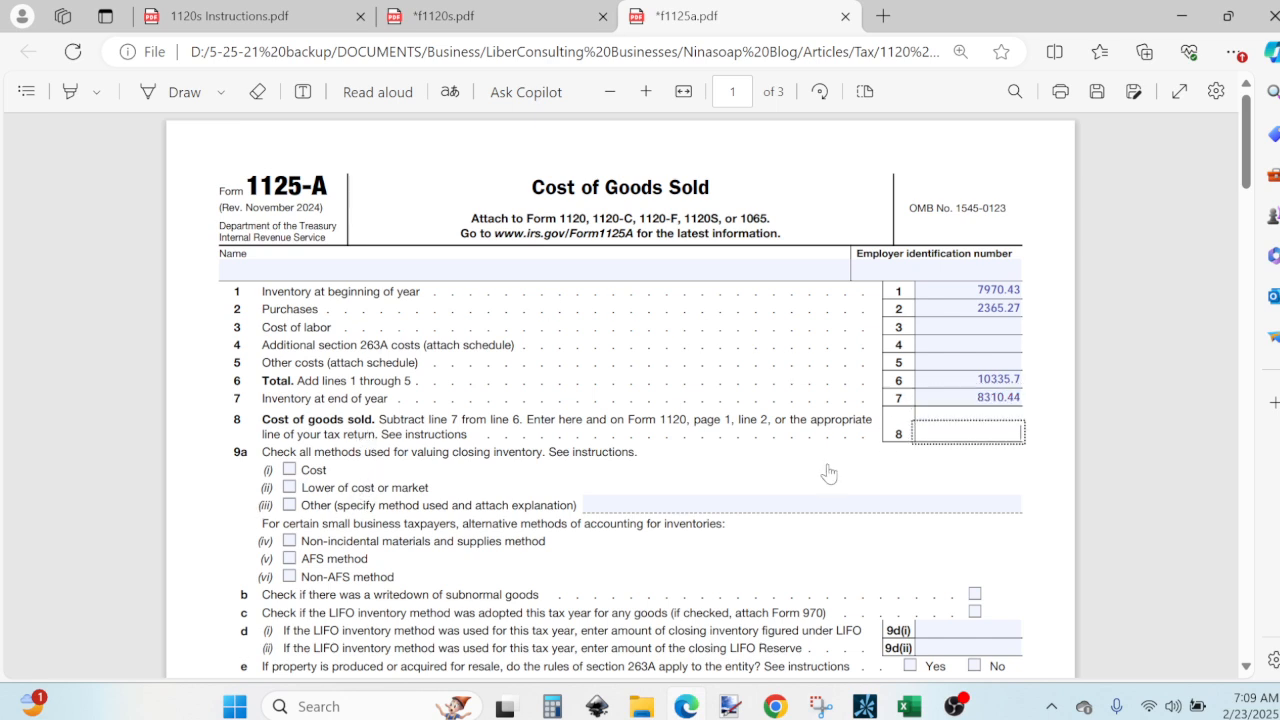
pyautogui.click(552, 706)
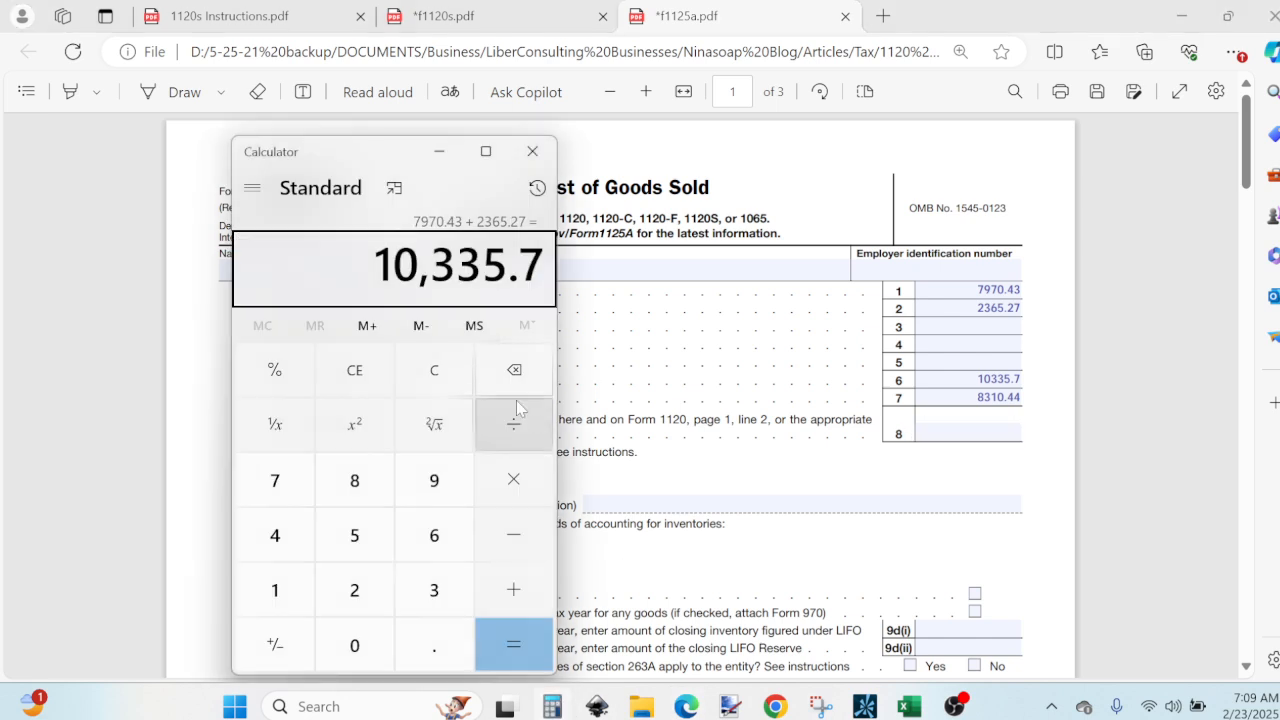
pyautogui.press('-')
pyautogui.write('8')
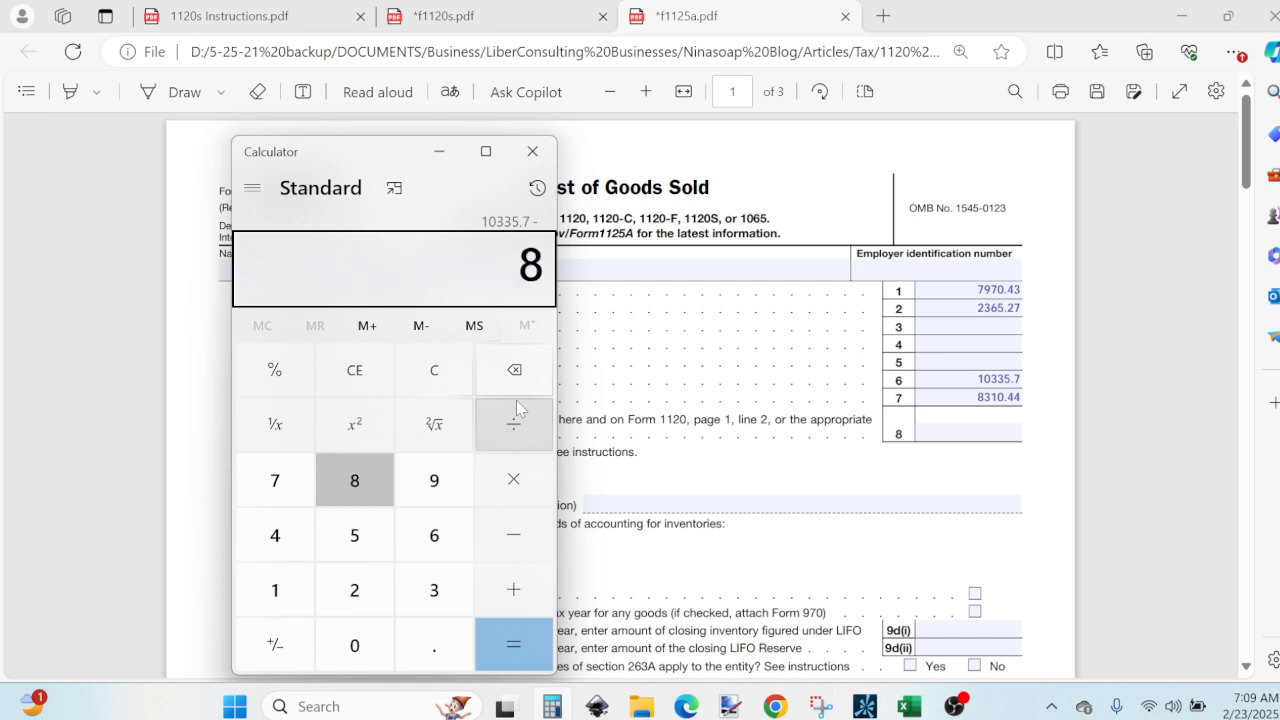
pyautogui.write('310.44')
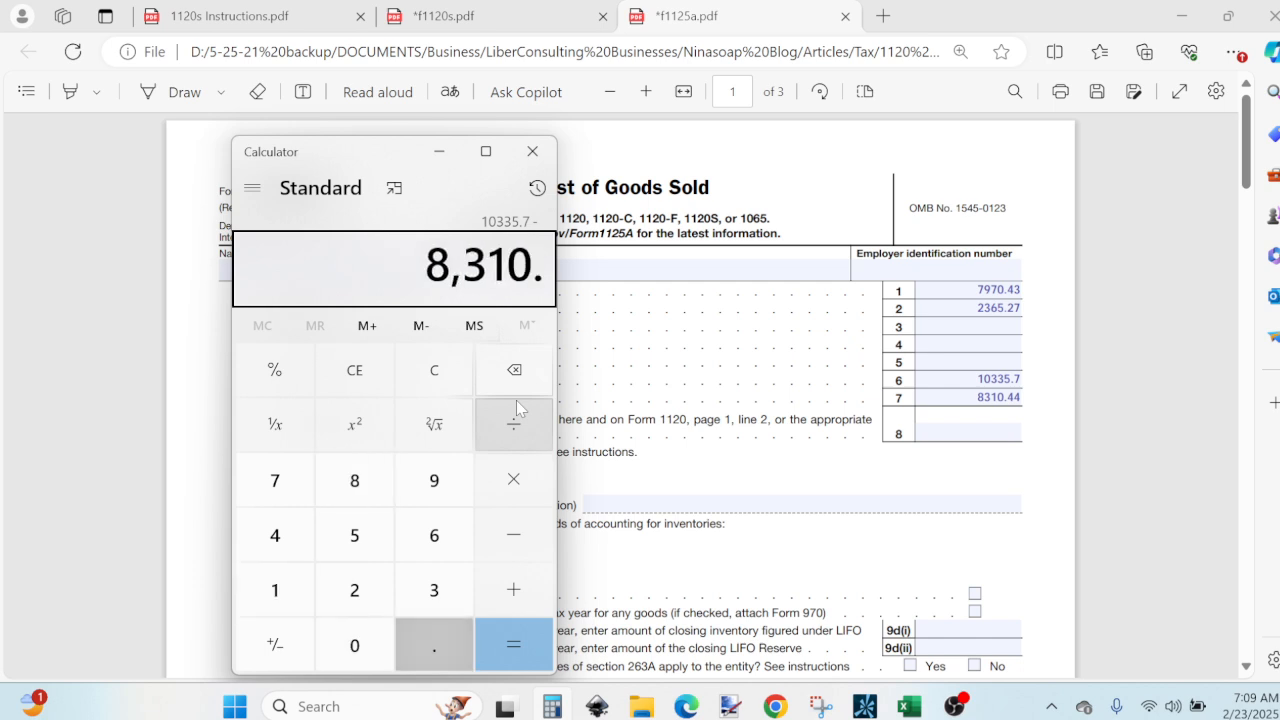
pyautogui.press('Return')
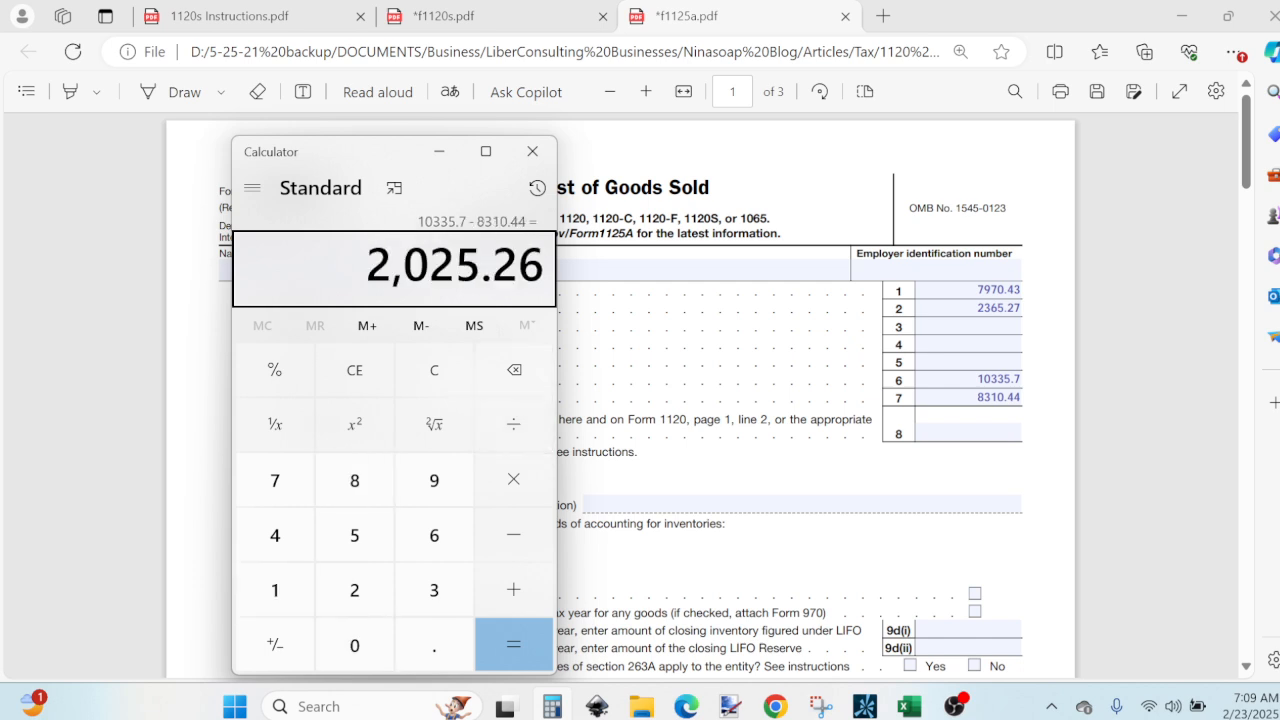
pyautogui.click(968, 432)
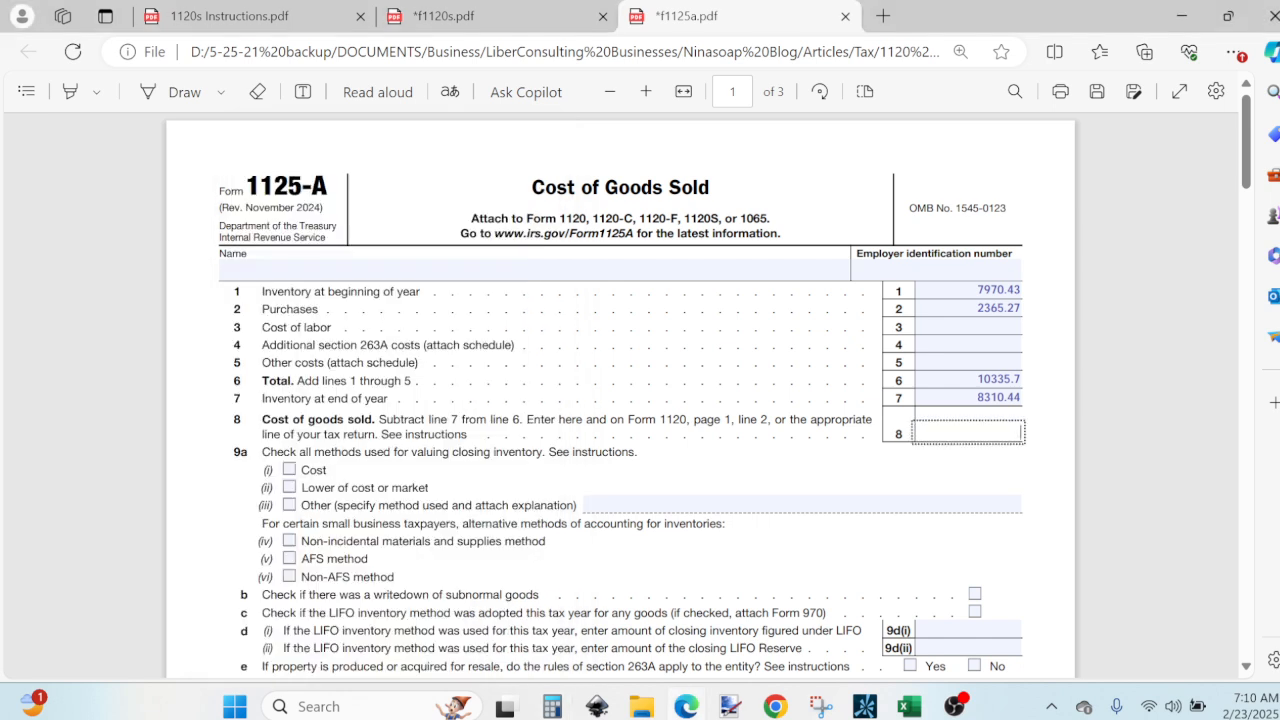
pyautogui.write('2025.26')
# Step: Compare the Form 1125-A line 8 amount with the Calculator result and the Cost of Goods Sold total in the COGS Summary
pyautogui.click(552, 706)
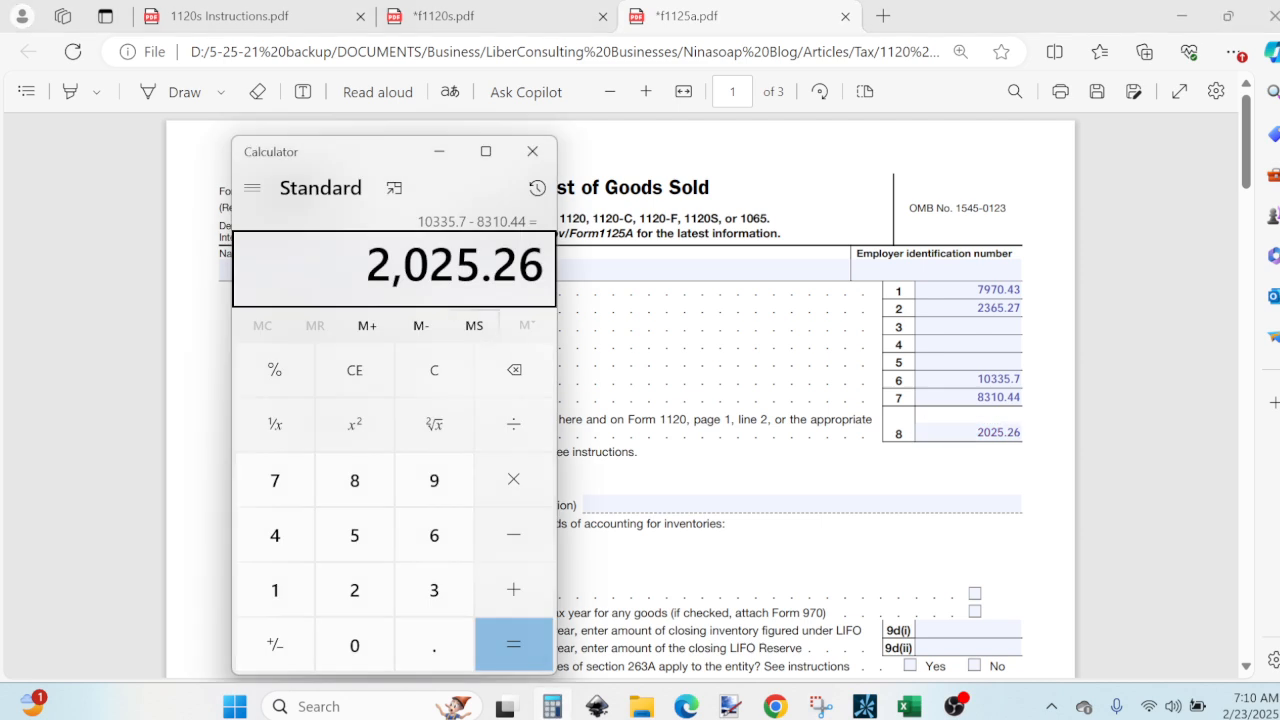
pyautogui.click(907, 707)
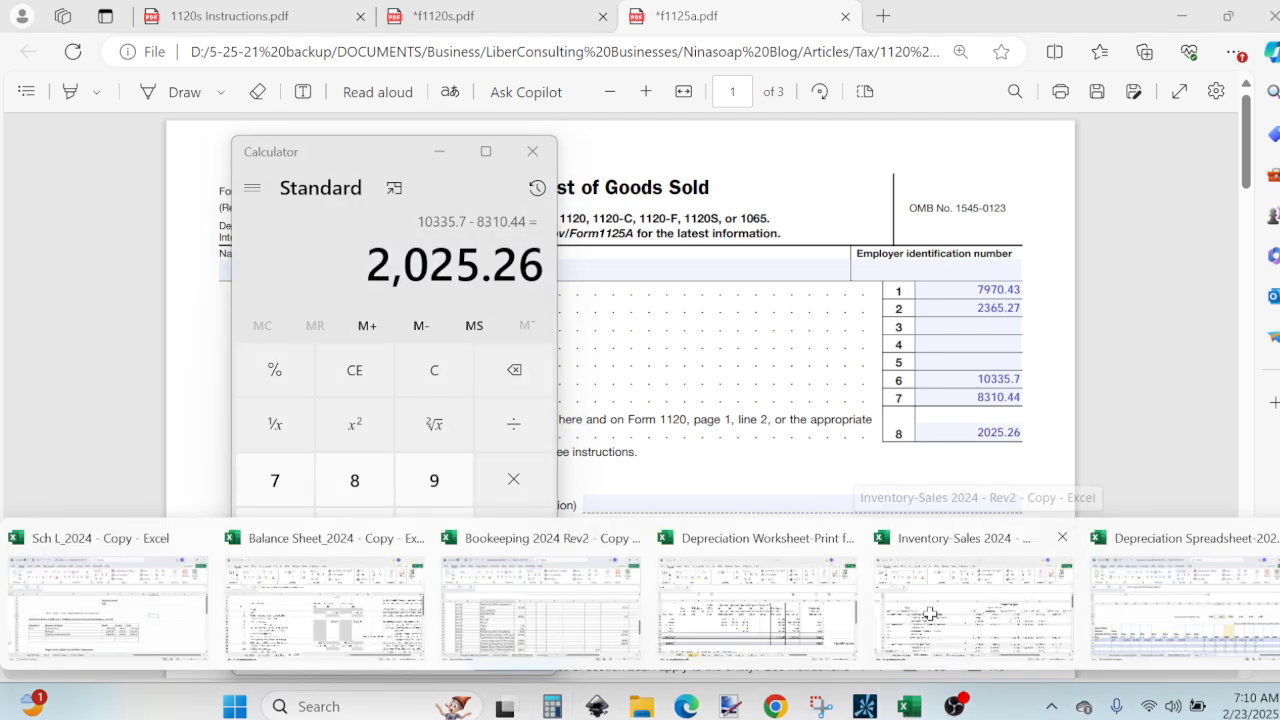
pyautogui.click(928, 616)
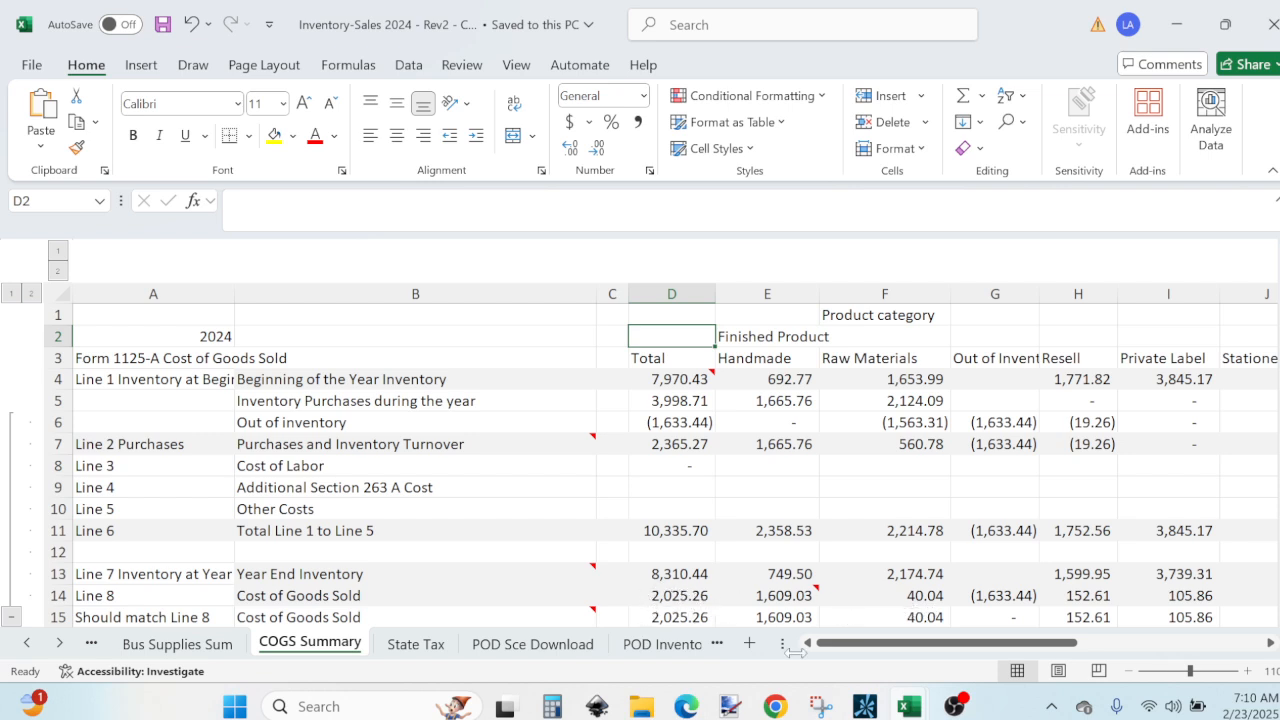
pyautogui.click(682, 706)
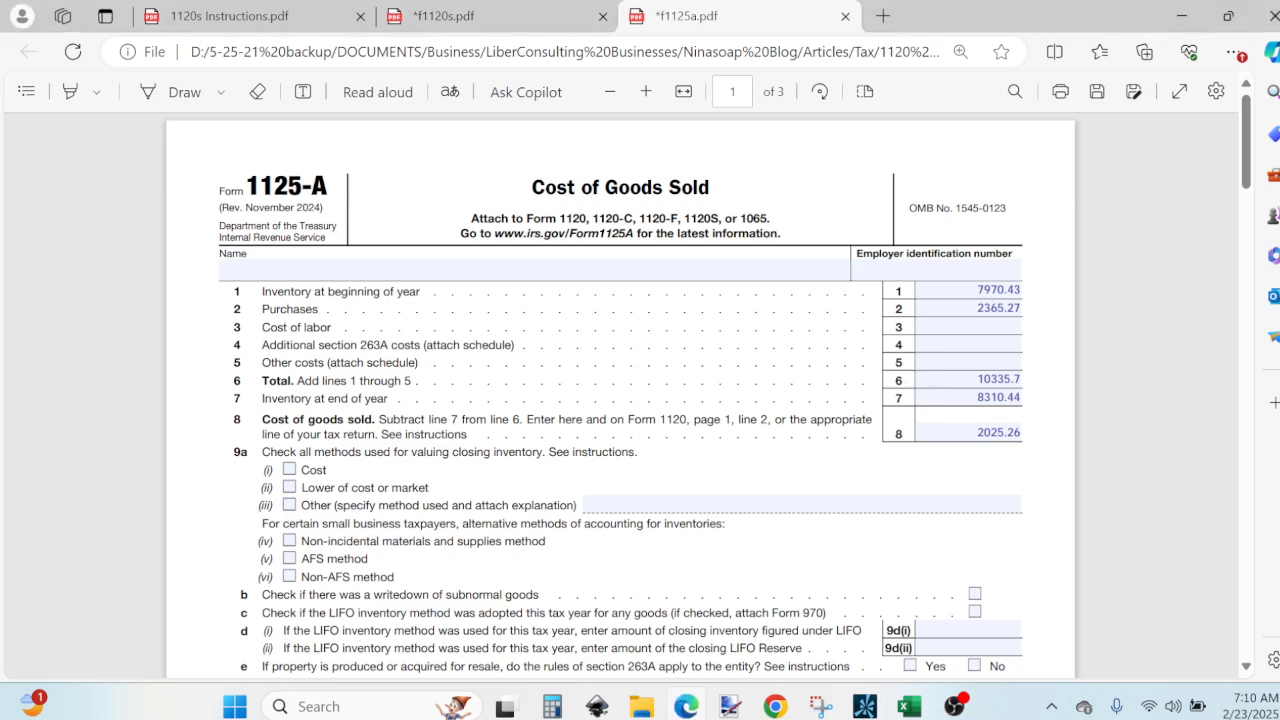
# Step: Enter 2025 as cost of goods sold on line 2 of Form 1120-S, checking it against line 8 of Form 1125-A
pyautogui.click(428, 22)
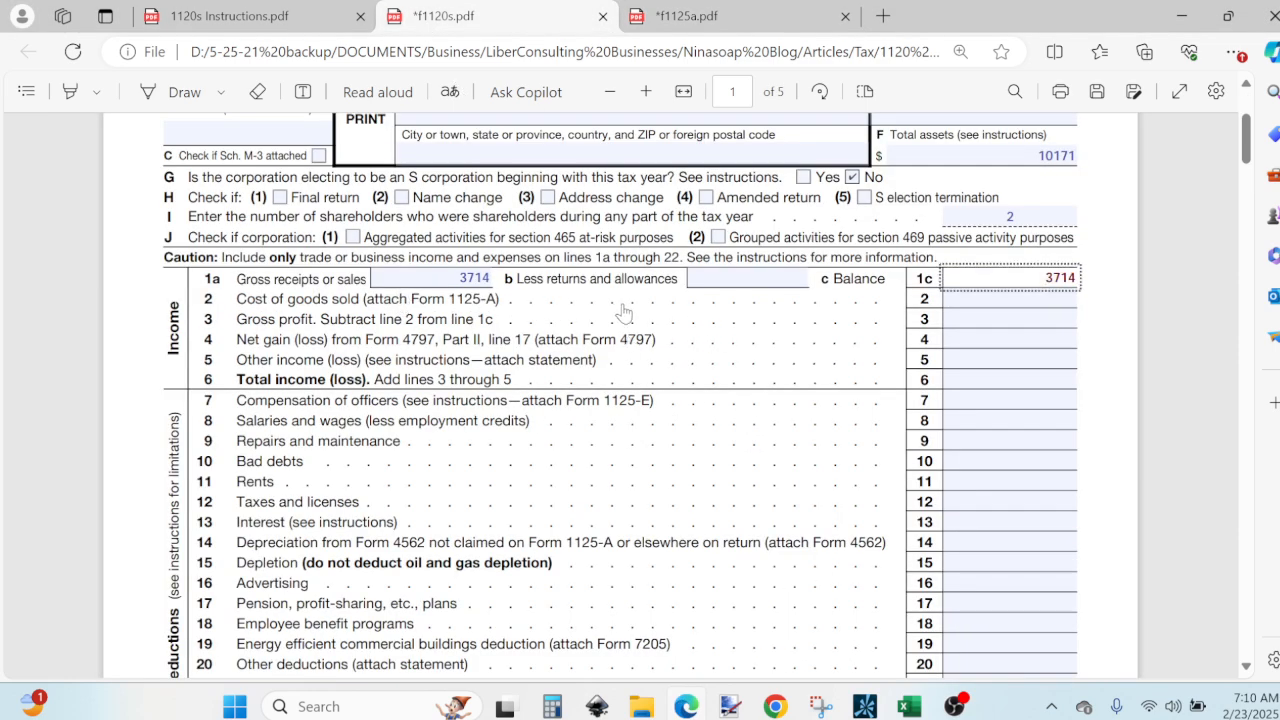
pyautogui.press('Tab')
pyautogui.write('2025')
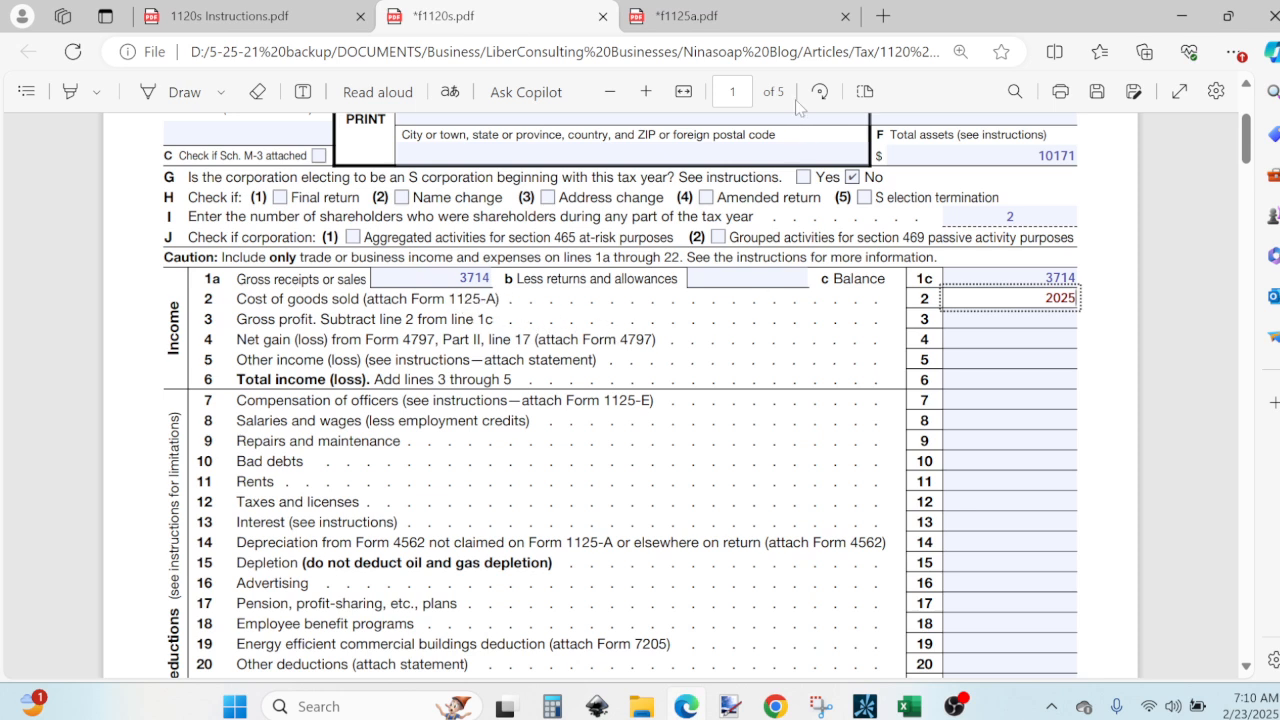
pyautogui.click(740, 20)
pyautogui.click(972, 432)
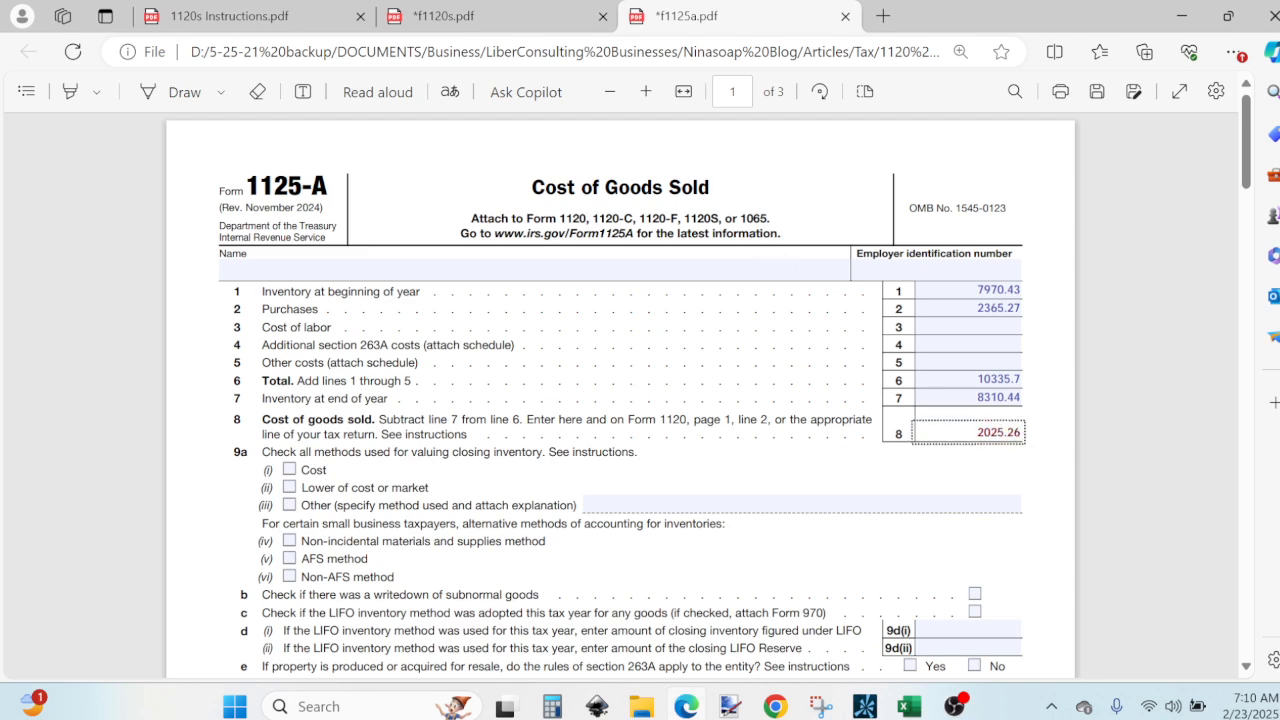
pyautogui.click(445, 18)
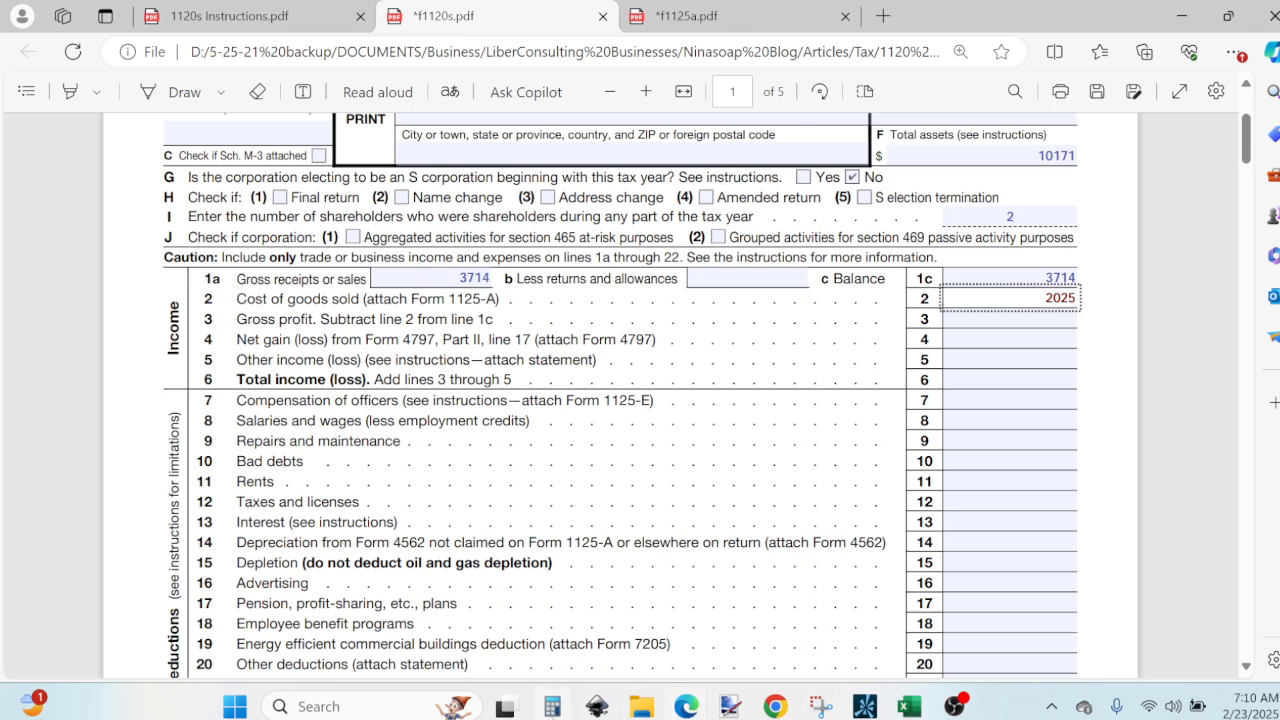
# Step: Subtract 2025 from 3714 in Calculator and enter 1689 as gross profit on line 3 of Form 1120-S
pyautogui.click(551, 706)
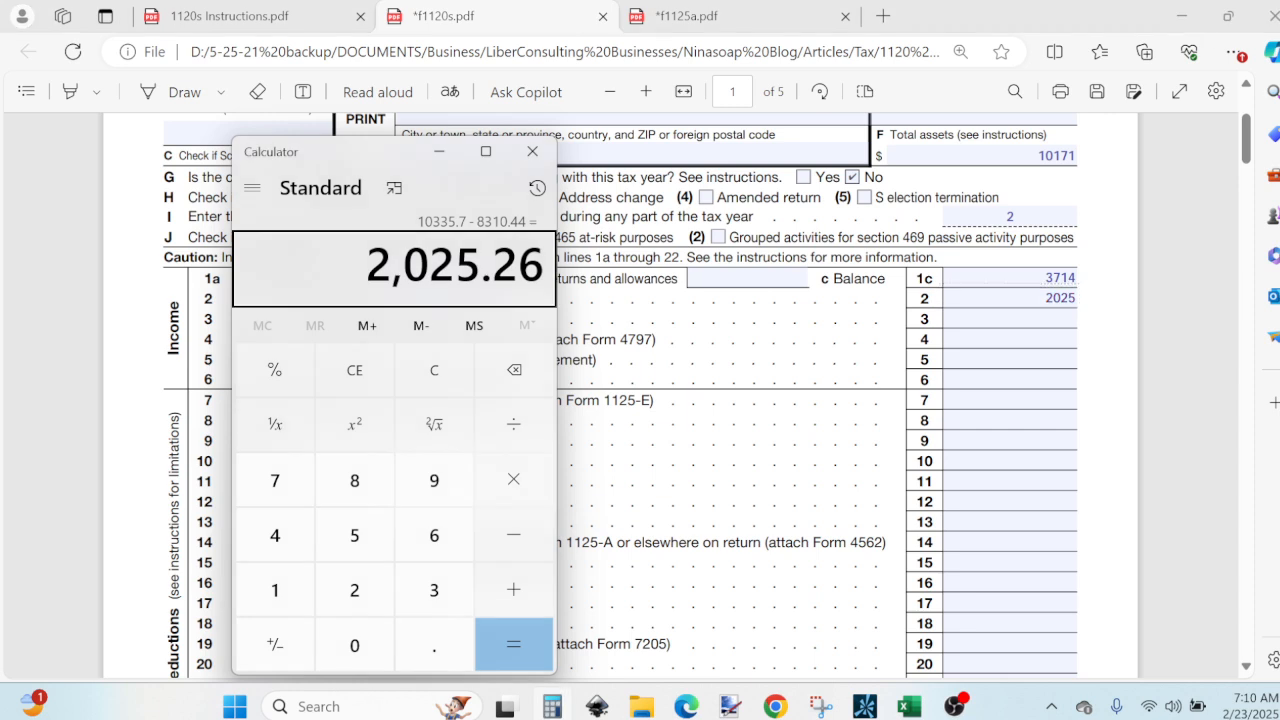
pyautogui.write('3,7')
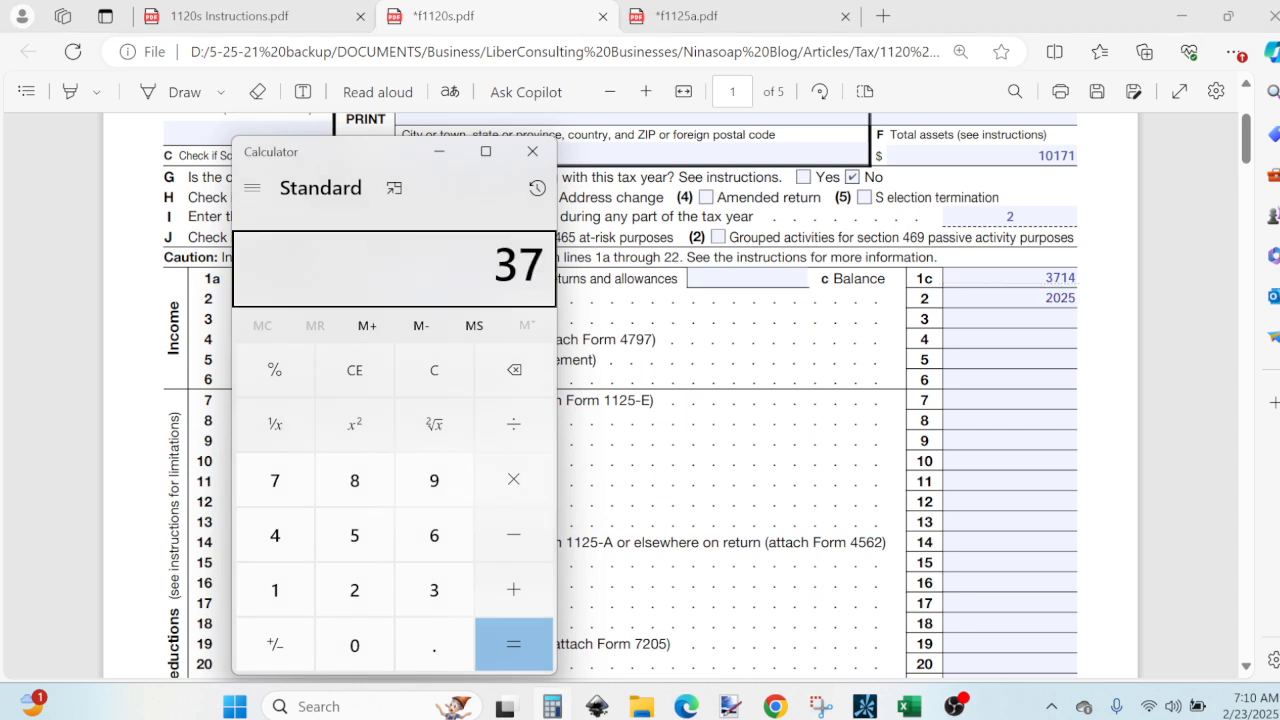
pyautogui.write('14')
pyautogui.press('-')
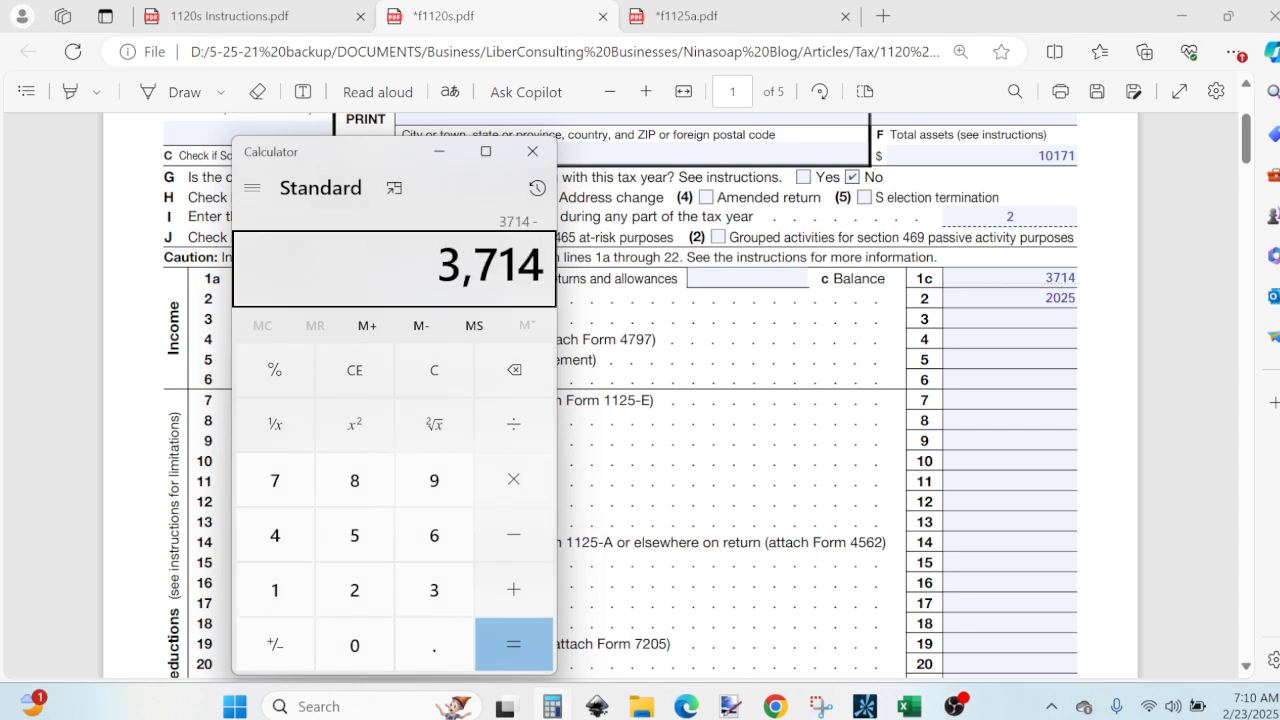
pyautogui.write('2025')
pyautogui.press('Return')
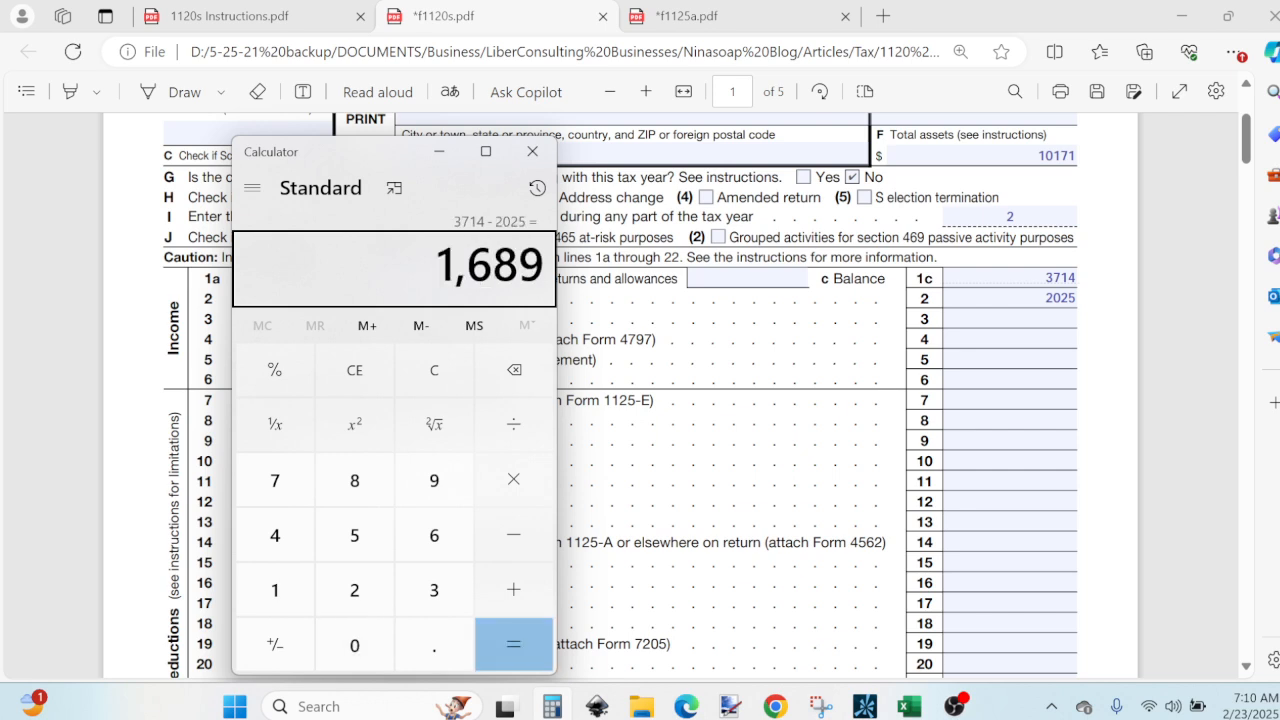
pyautogui.click(1030, 319)
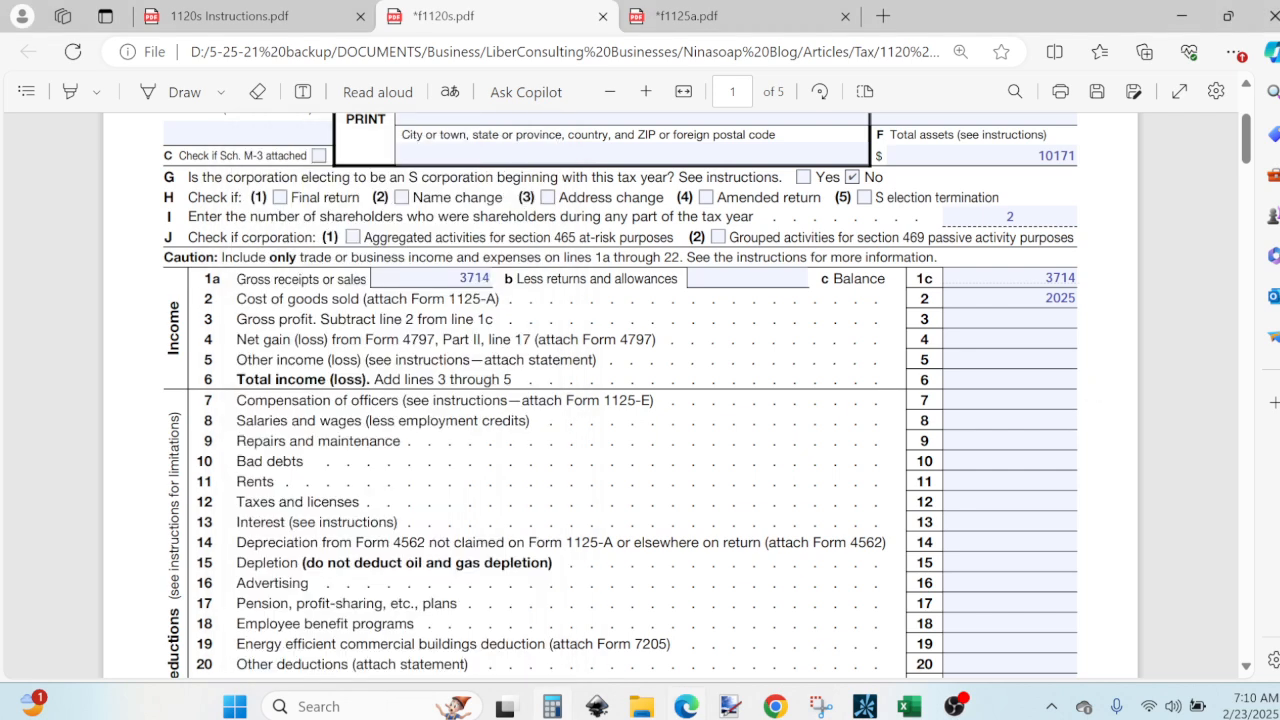
pyautogui.write('1689')
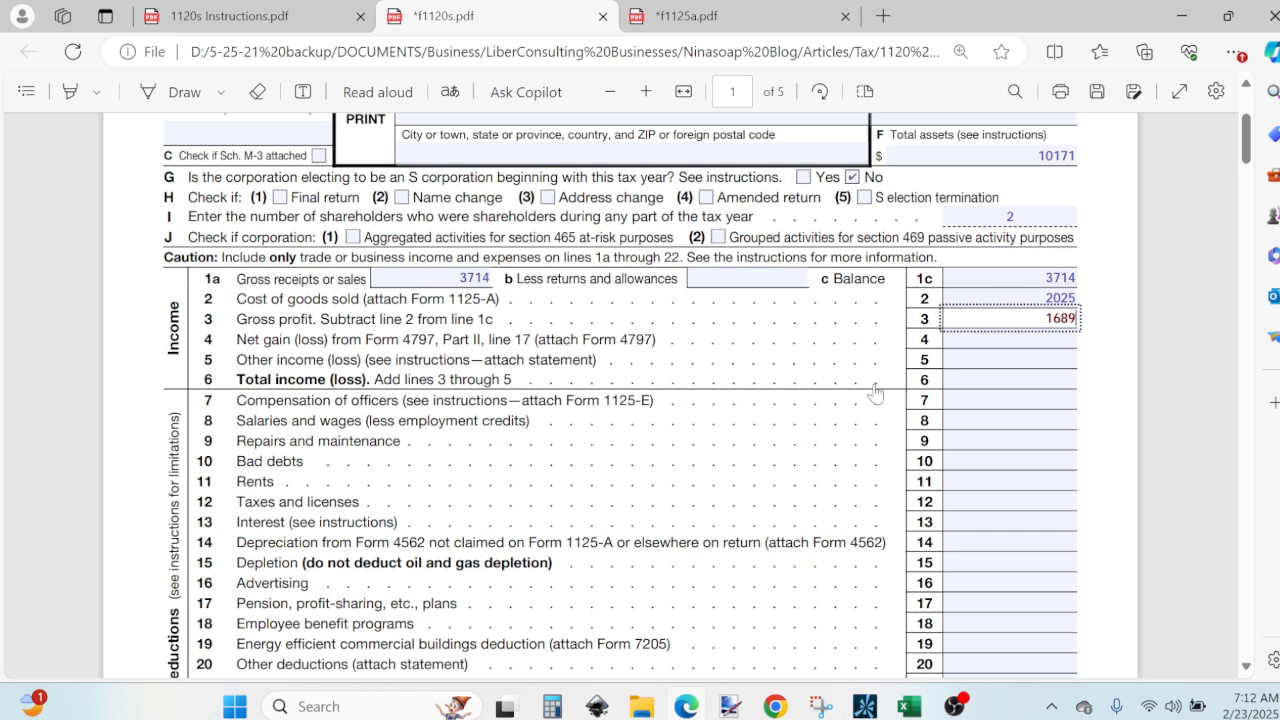
# Step: Enter 1689 as total income on line 6 of Form 1120-S
pyautogui.click(1040, 379)
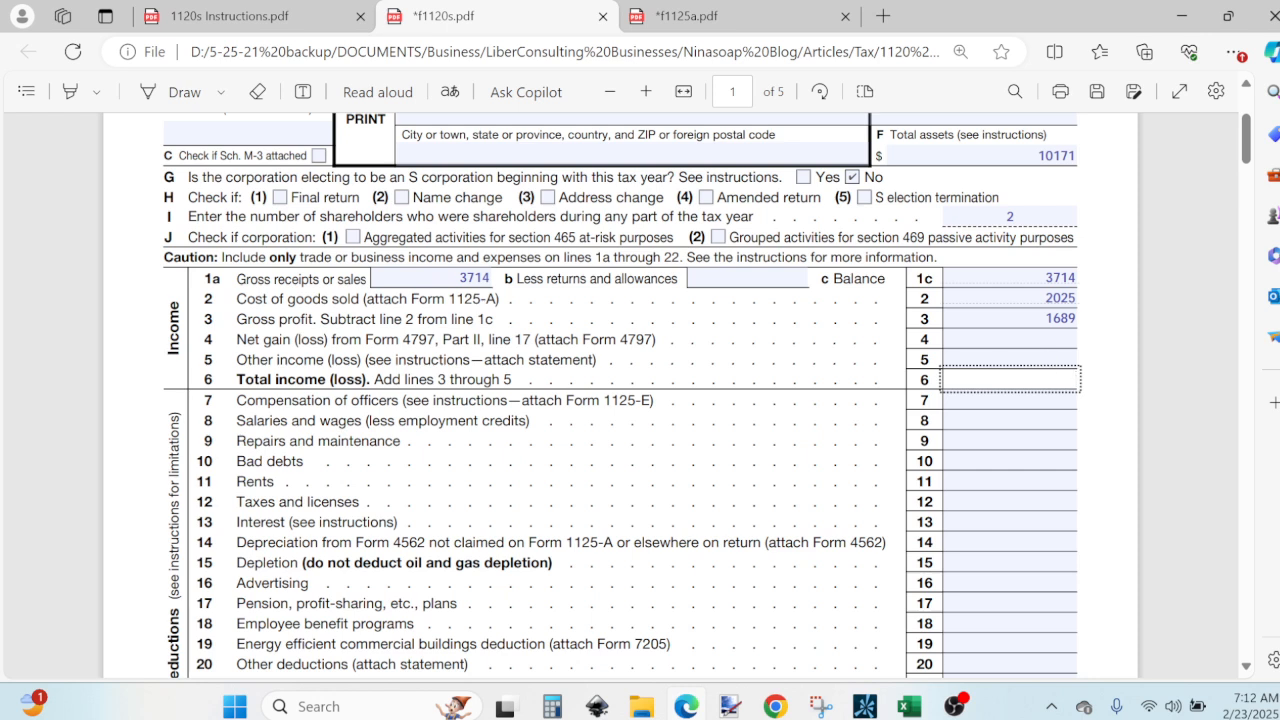
pyautogui.write('1689')
pyautogui.click(773, 495)
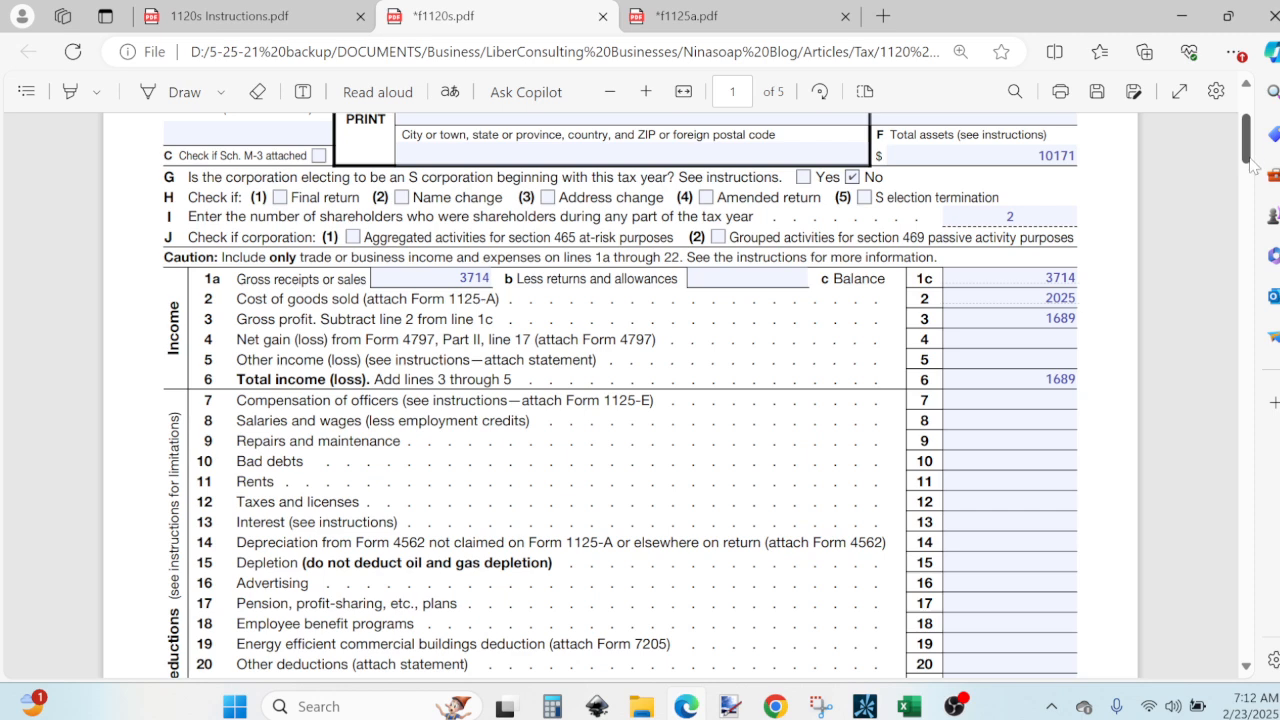
# Step: Look up Compensation of Officers in the Form 1120 S Expenses sheet of the bookkeeping workbook and enter 217 on line 7 of Form 1120-S
pyautogui.scroll(-5, 1253, 165)
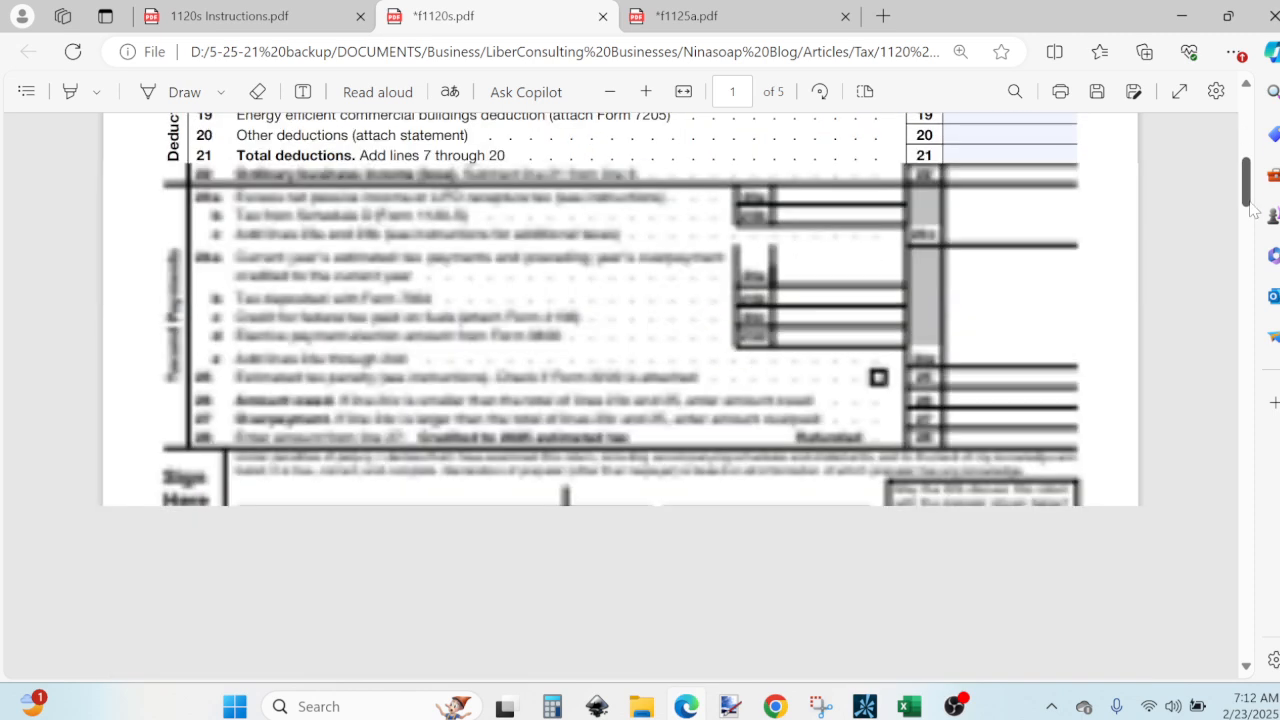
pyautogui.scroll(2, 1250, 160)
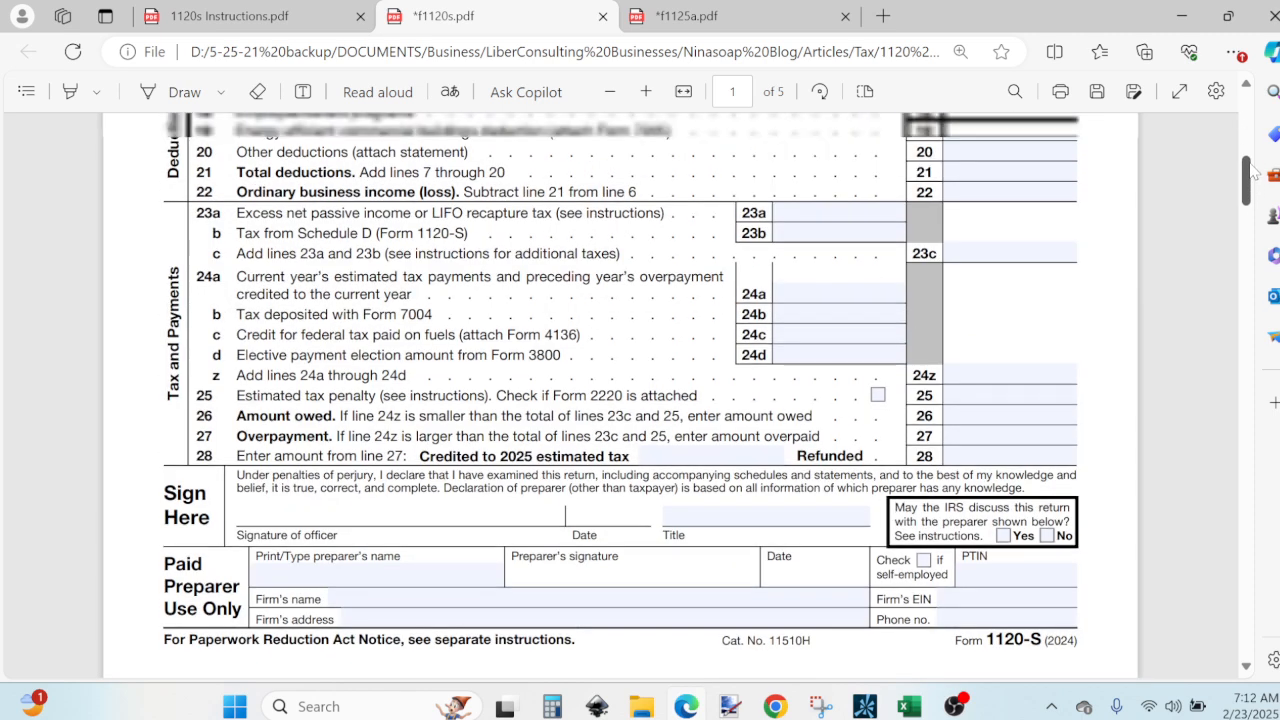
pyautogui.scroll(4, 1249, 150)
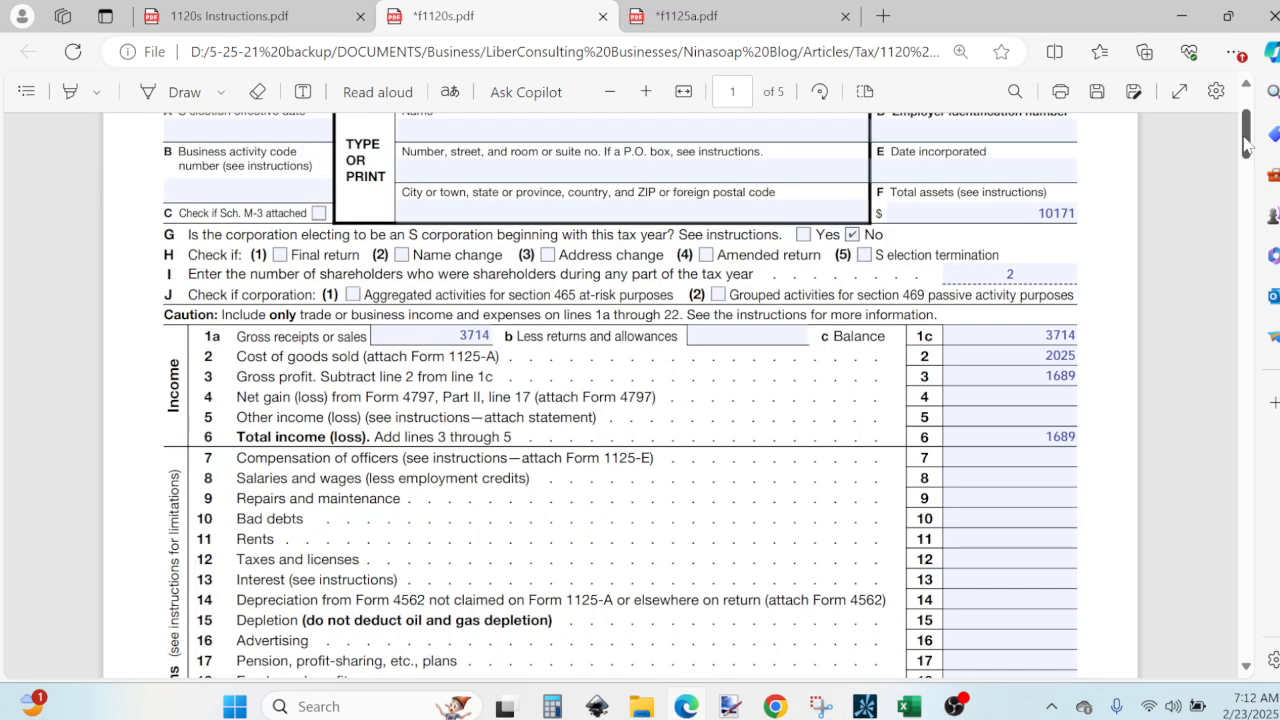
pyautogui.moveTo(1245, 140); pyautogui.dragTo(1247, 160)
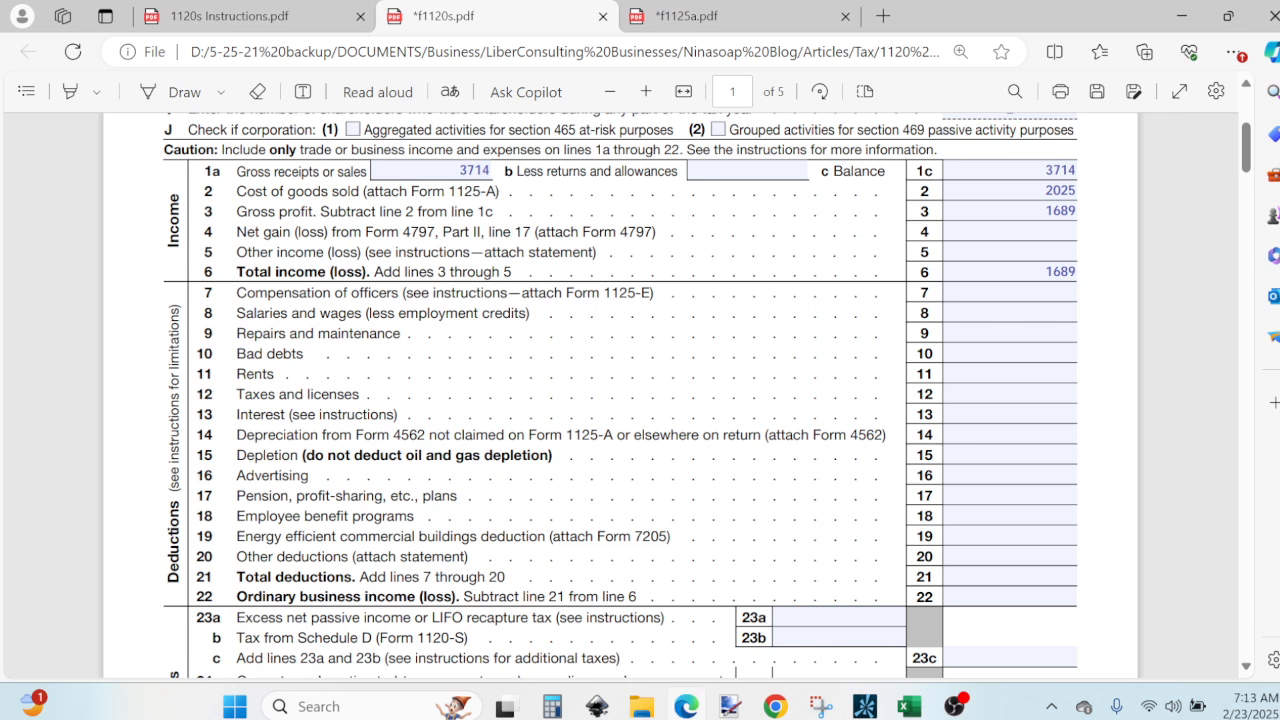
pyautogui.click(1010, 293)
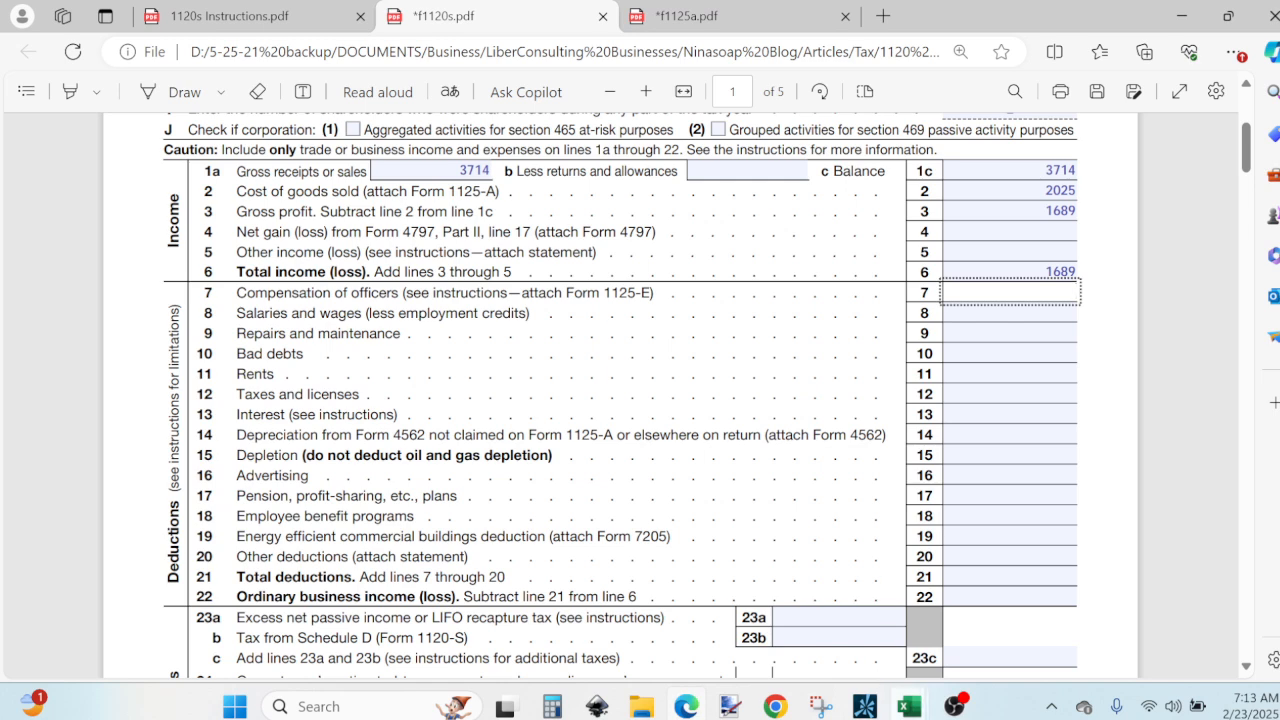
pyautogui.moveTo(908, 700)
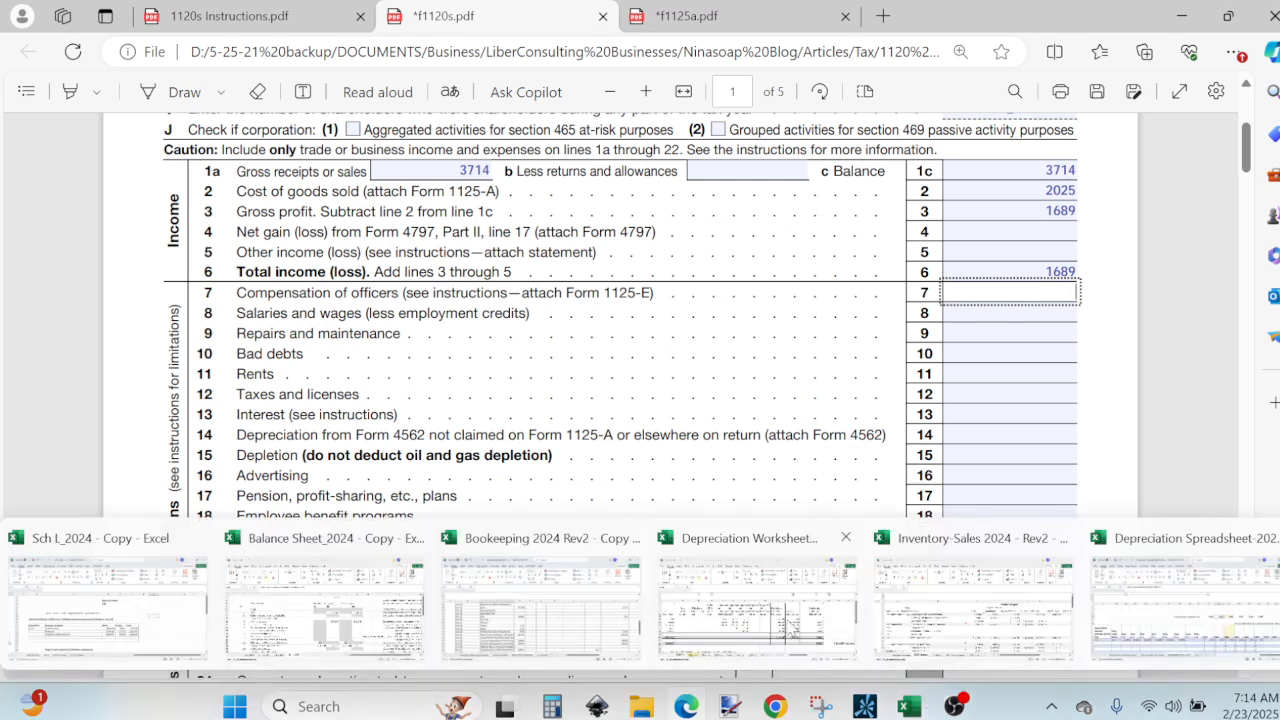
pyautogui.click(595, 632)
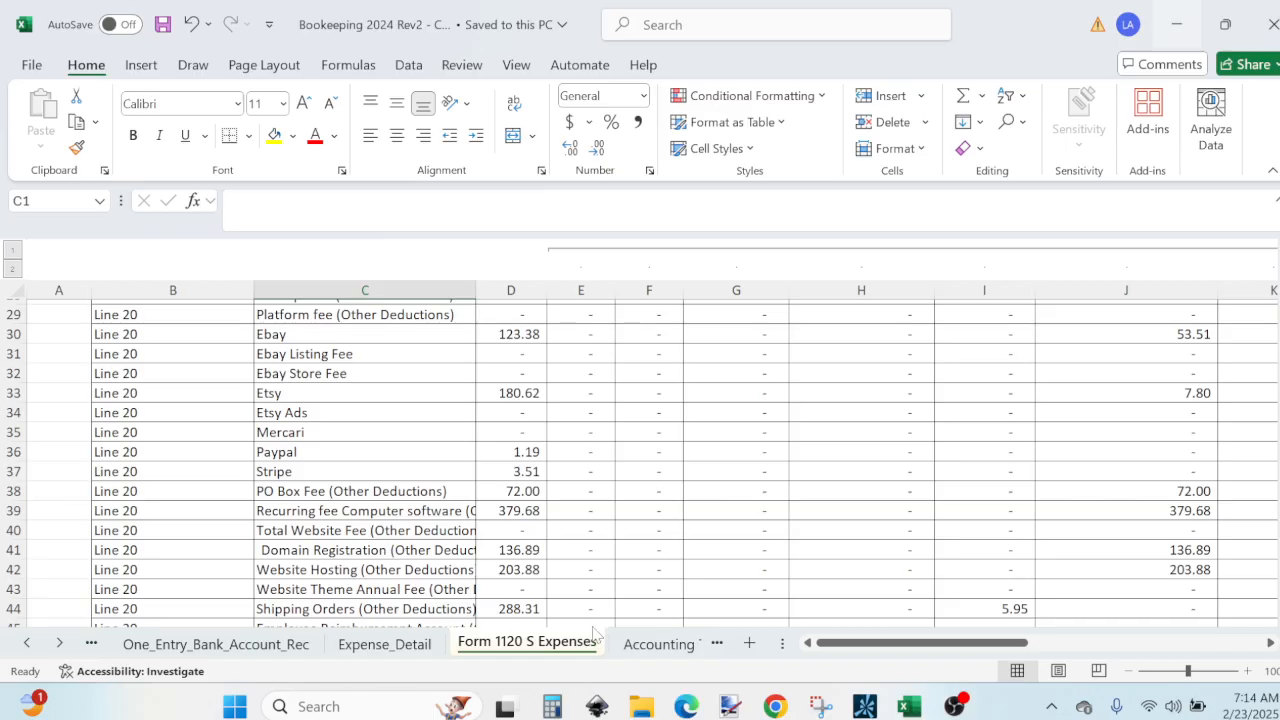
pyautogui.moveTo(1279, 472); pyautogui.dragTo(1279, 460)
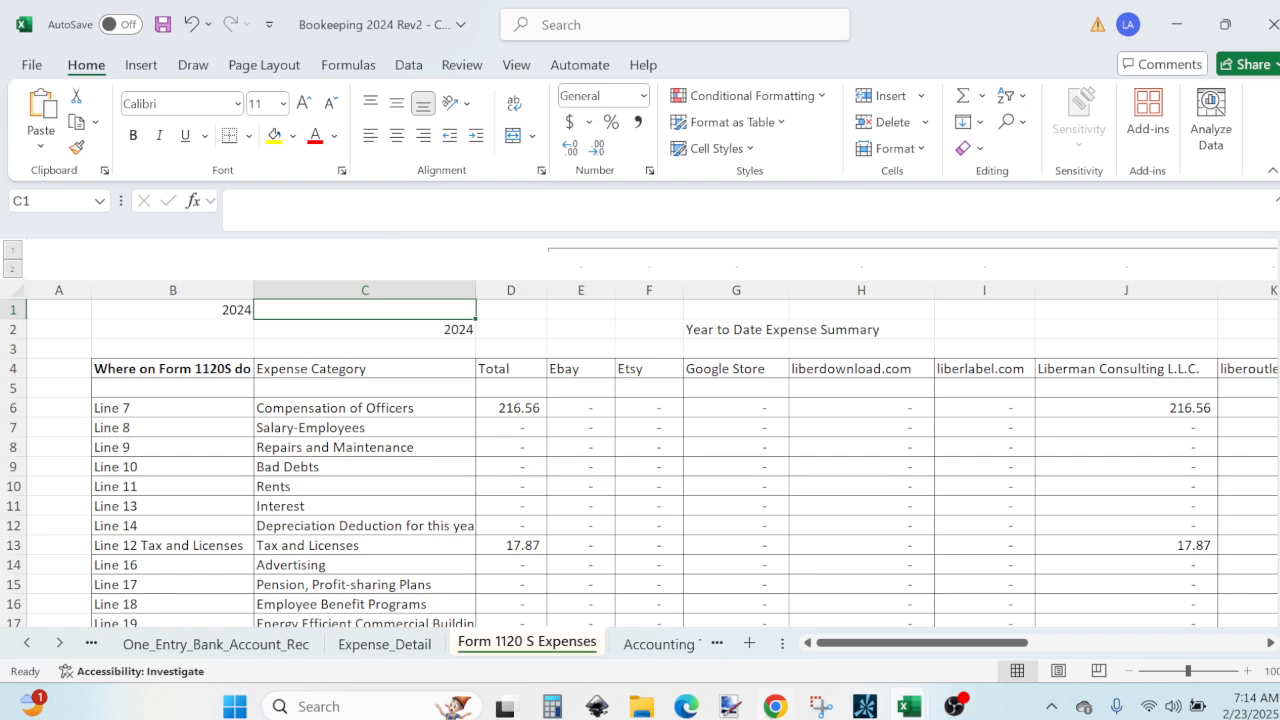
pyautogui.click(686, 706)
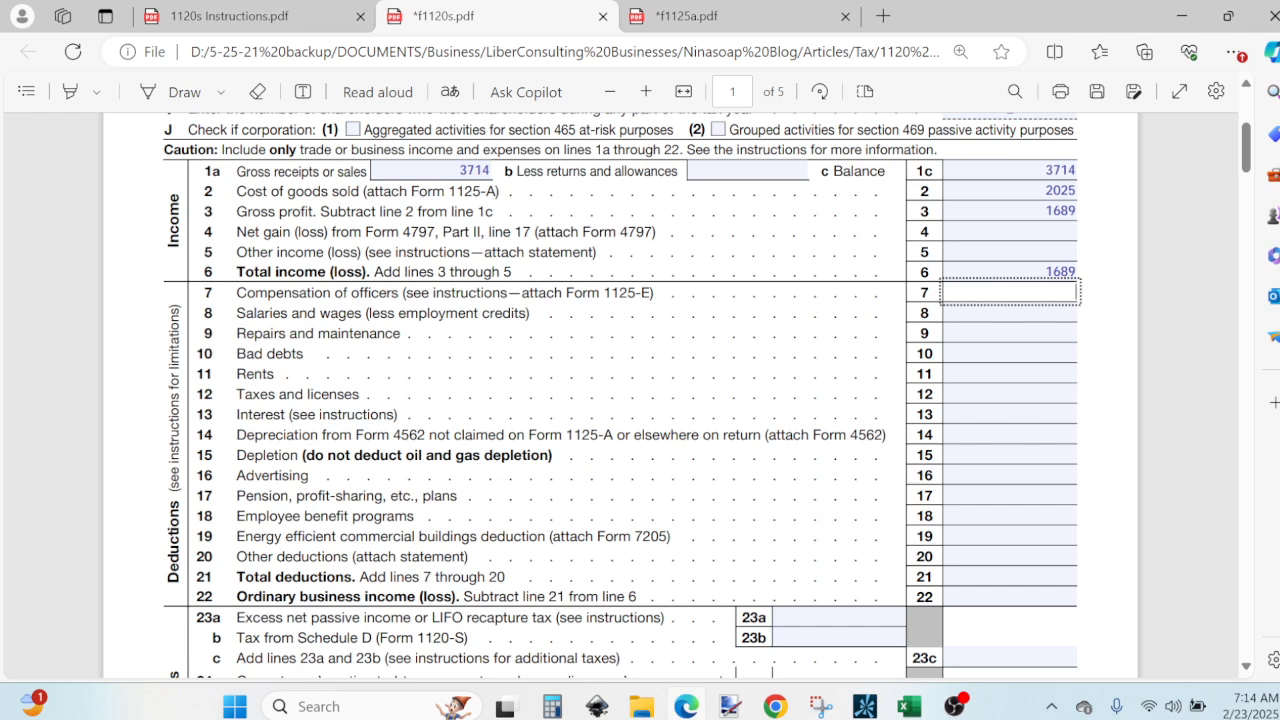
pyautogui.write('217')
# Step: Review the bank reconciliation and Expense_Detail sheets in the bookkeeping workbook, and select the Employer FICA and FUTA amounts to check their sum
pyautogui.moveTo(925, 716)
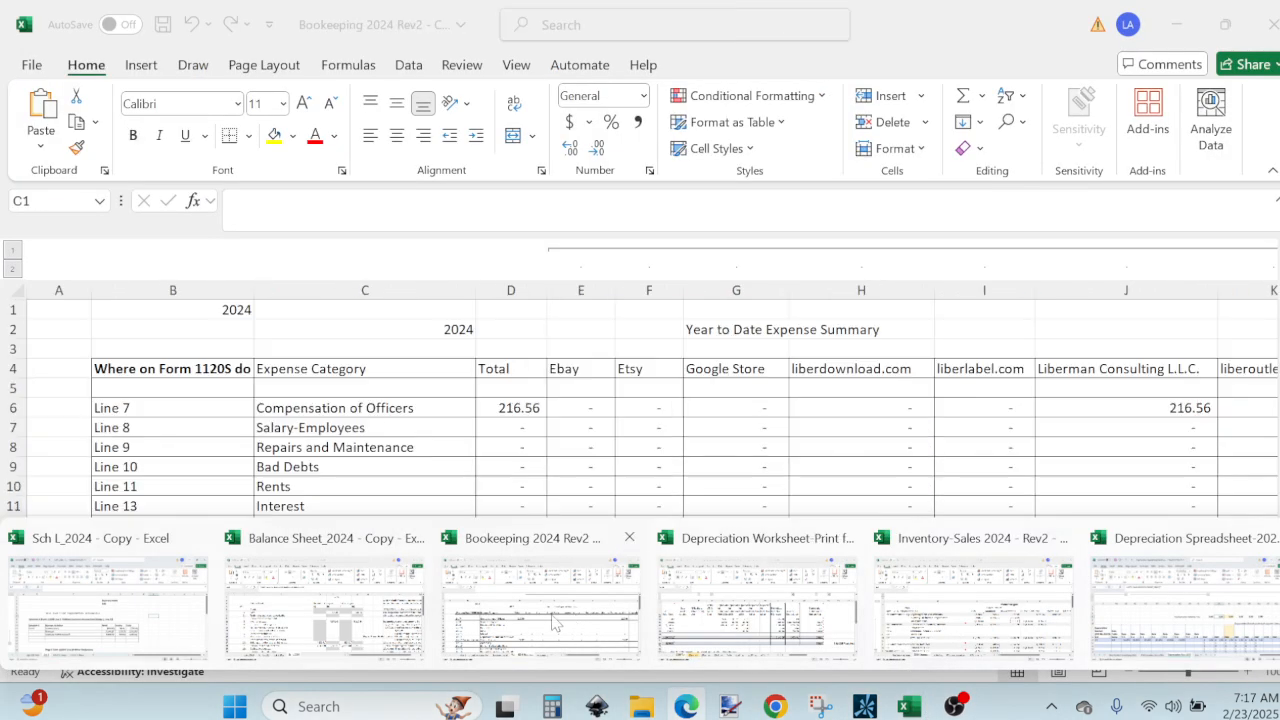
pyautogui.click(552, 622)
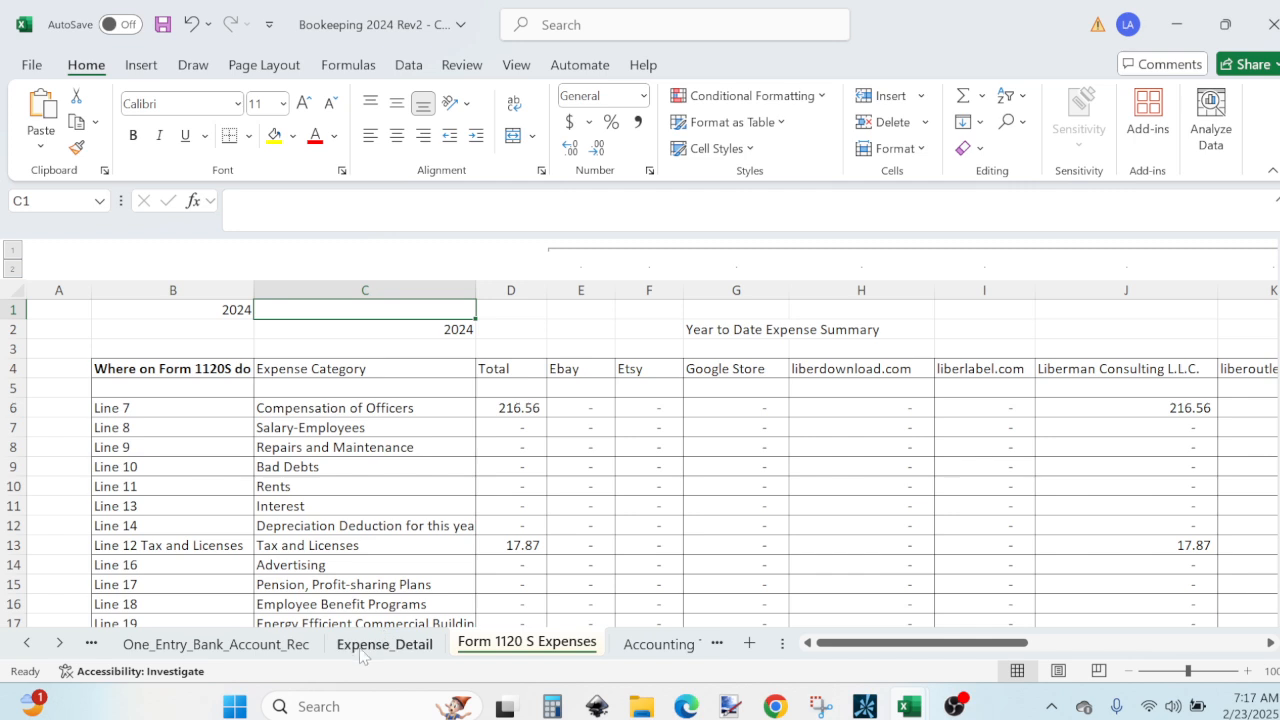
pyautogui.click(250, 652)
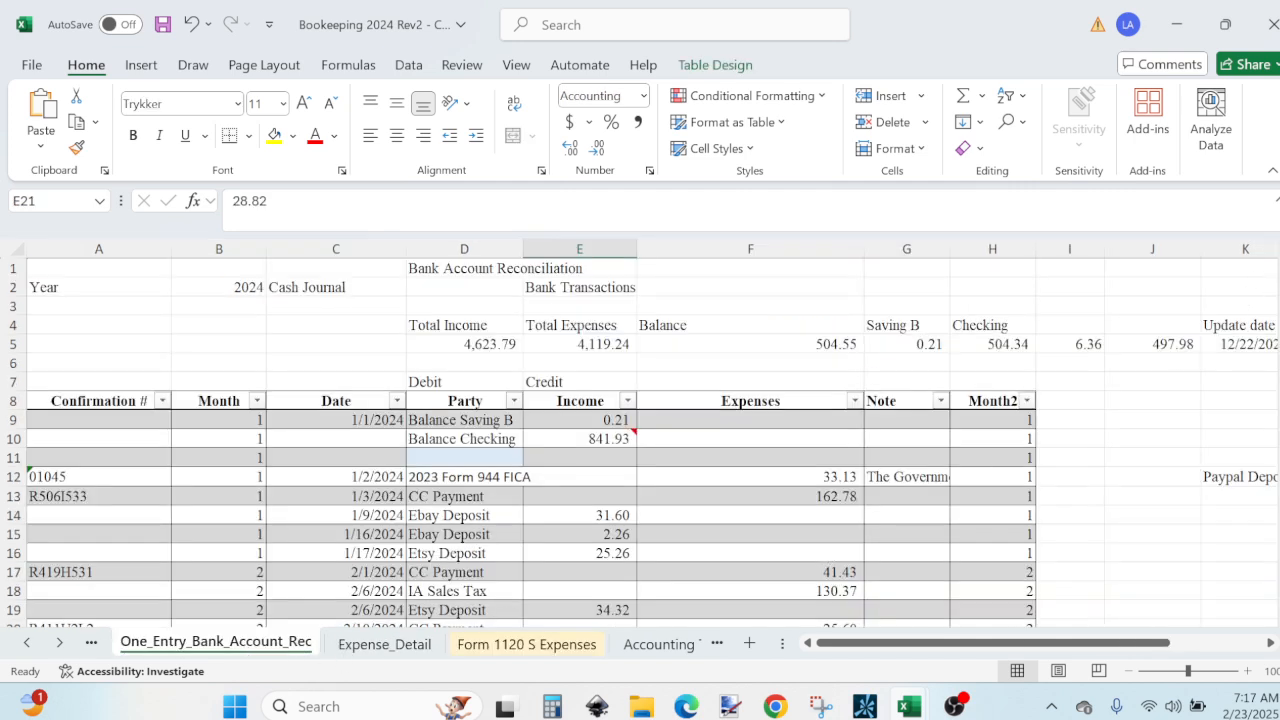
pyautogui.moveTo(1279, 280); pyautogui.dragTo(1279, 321)
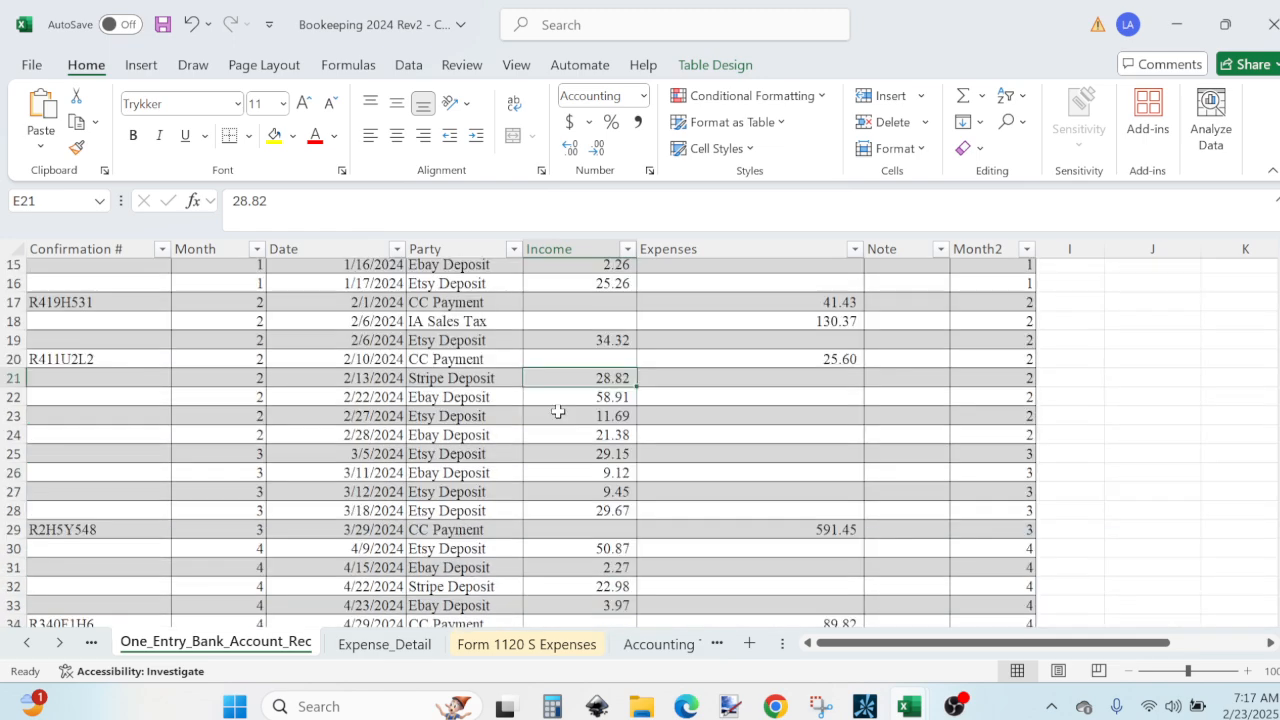
pyautogui.click(388, 647)
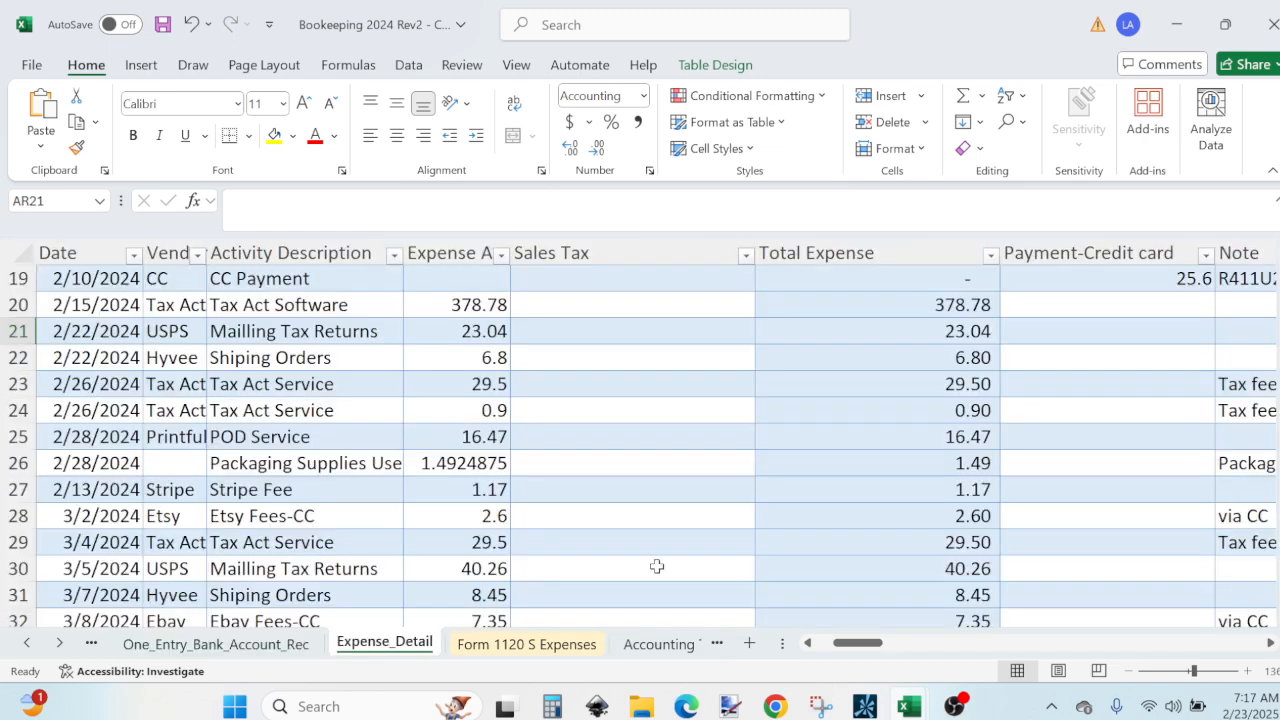
pyautogui.moveTo(1279, 276); pyautogui.dragTo(1278, 286)
pyautogui.moveTo(1276, 377); pyautogui.dragTo(1274, 366)
pyautogui.moveTo(484, 467); pyautogui.dragTo(470, 494)
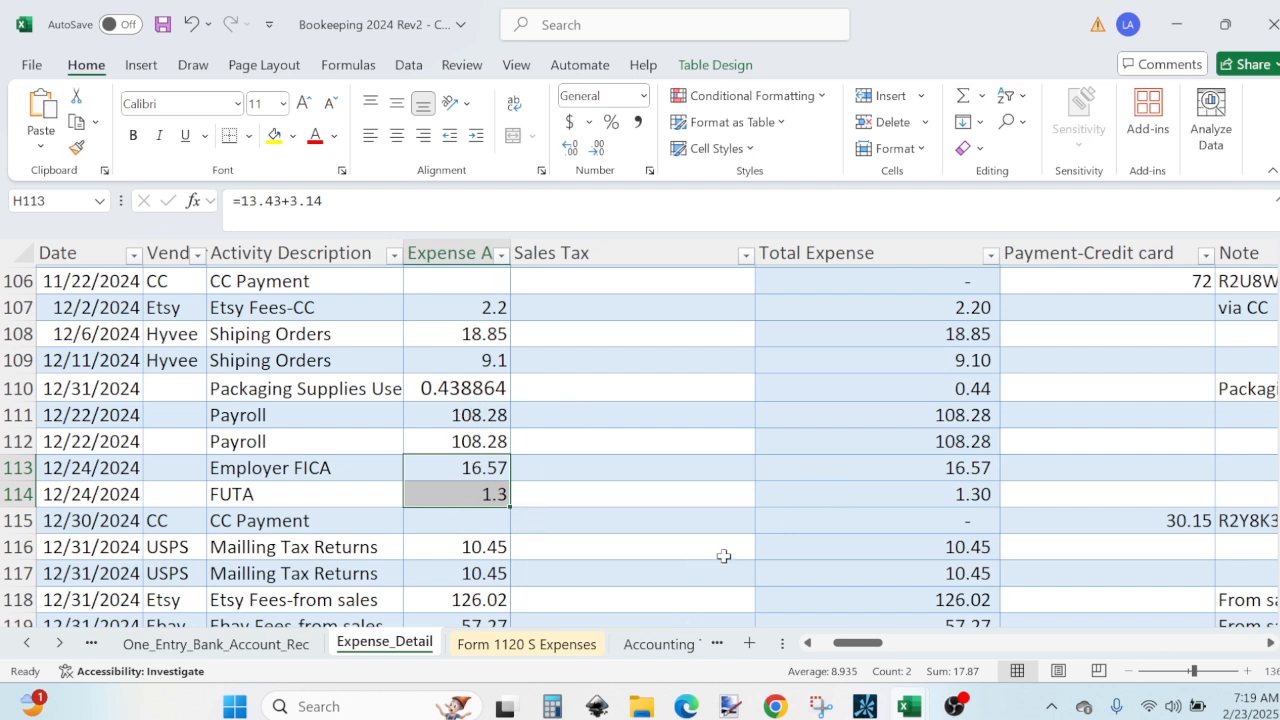
# Step: Look up Tax and Licenses in the Form 1120 S Expenses sheet and enter 18 on line 12 of Form 1120-S
pyautogui.click(540, 646)
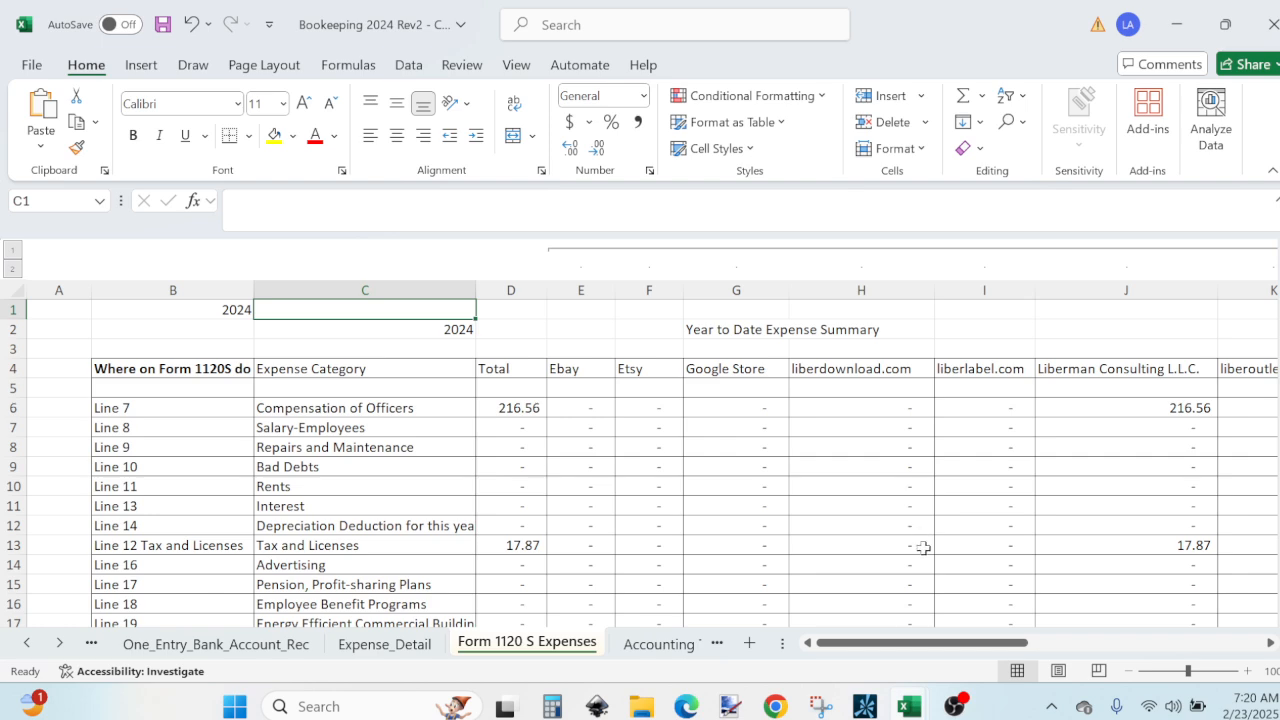
pyautogui.click(686, 706)
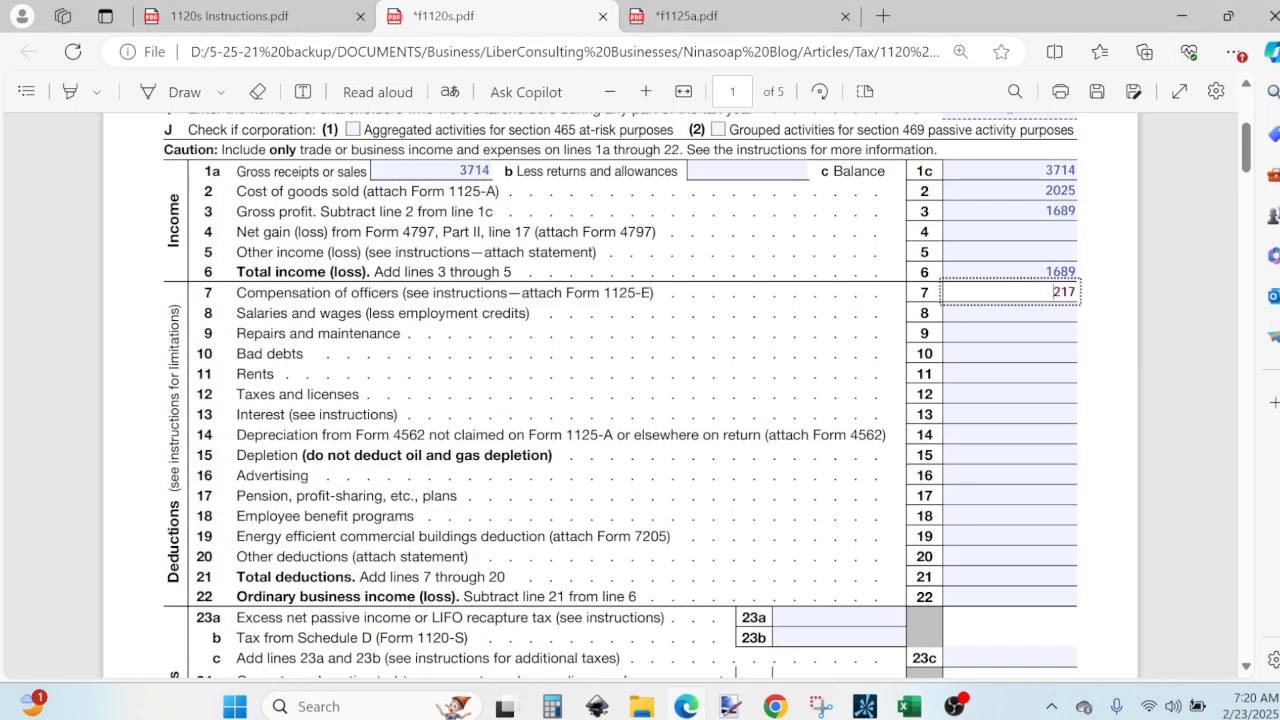
pyautogui.click(1010, 394)
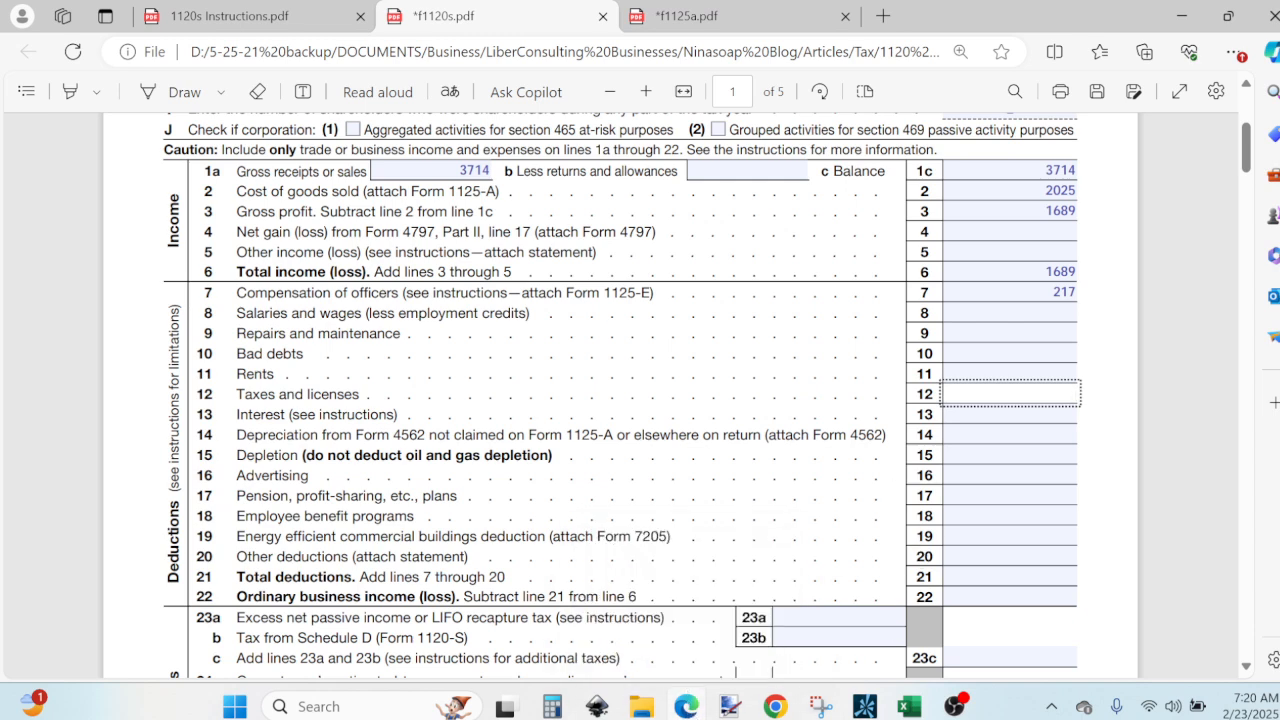
pyautogui.moveTo(905, 702)
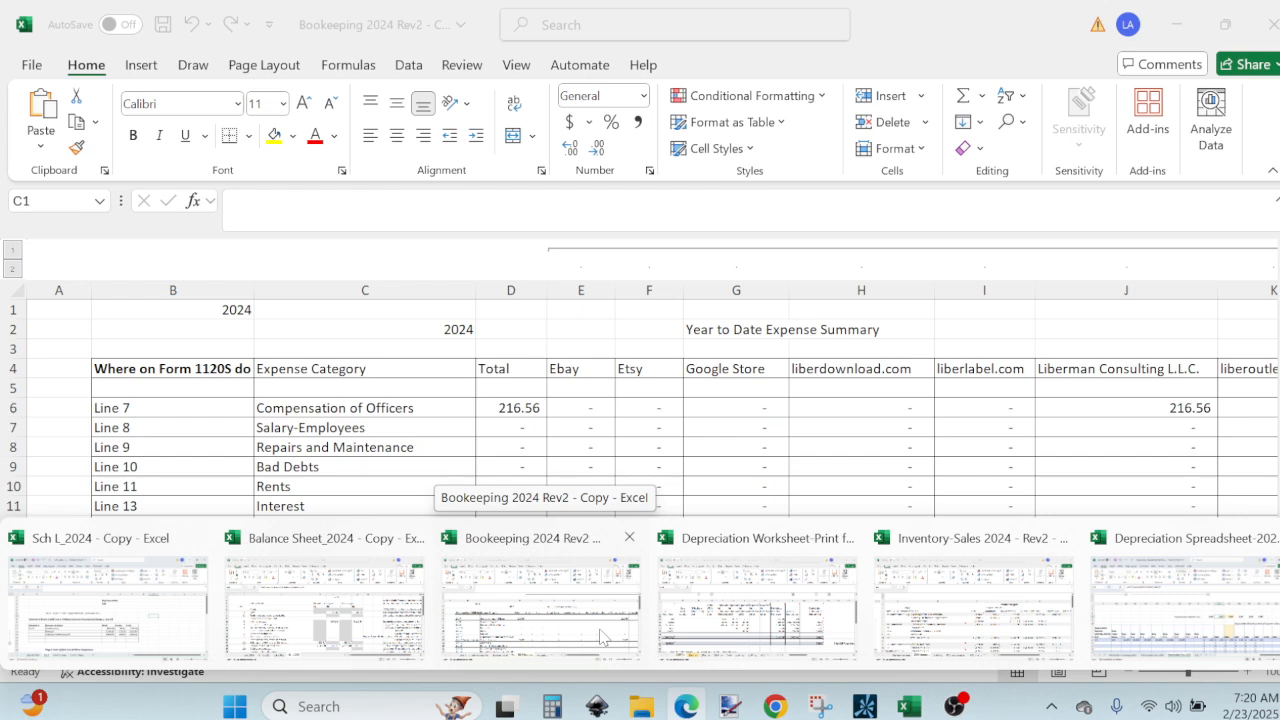
pyautogui.click(603, 638)
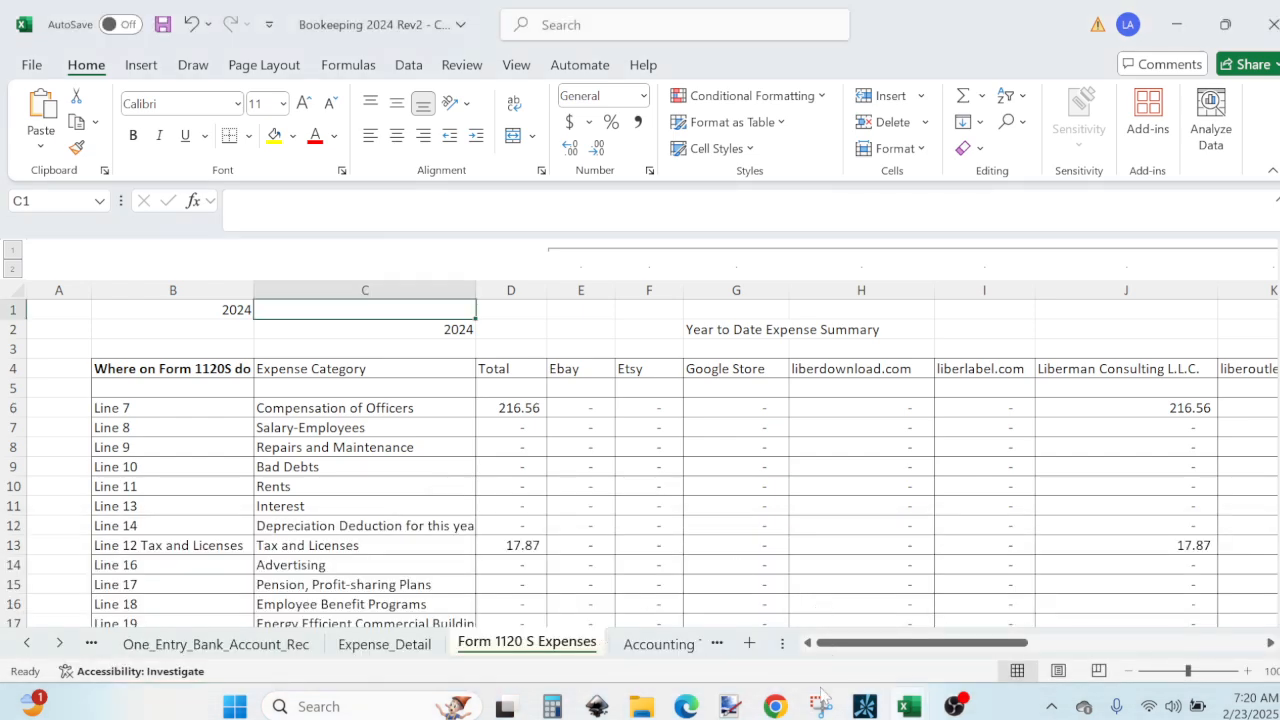
pyautogui.click(684, 708)
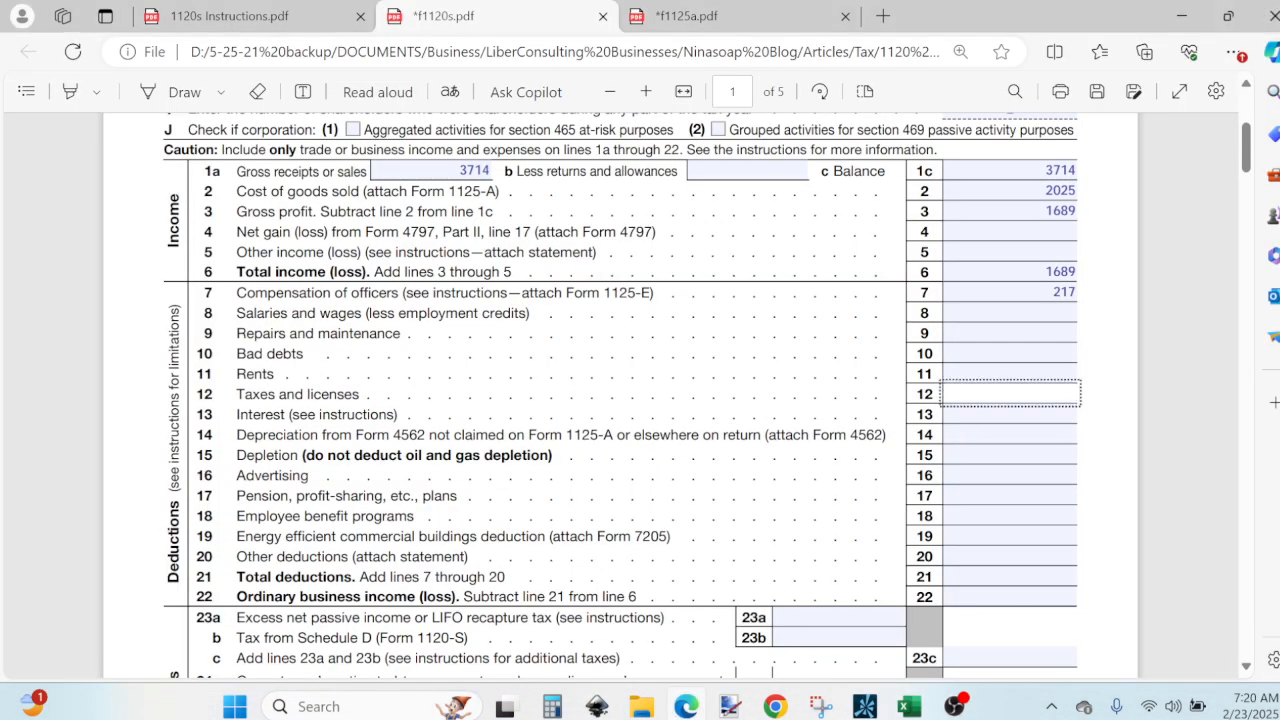
pyautogui.write('18')
# Step: Look up the current-year depreciation total in the Depreciation Worksheet's 2024 Tax sheet and enter 724 on line 14 of Form 1120-S
pyautogui.click(1010, 435)
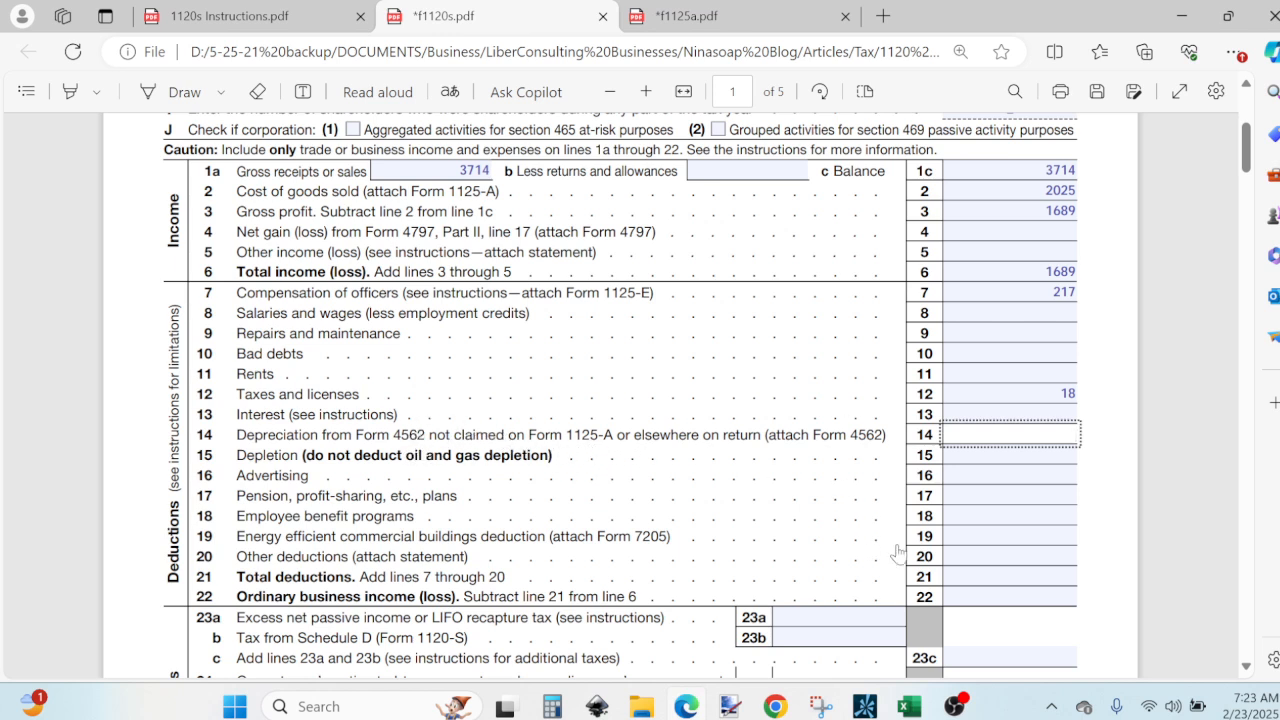
pyautogui.moveTo(902, 713)
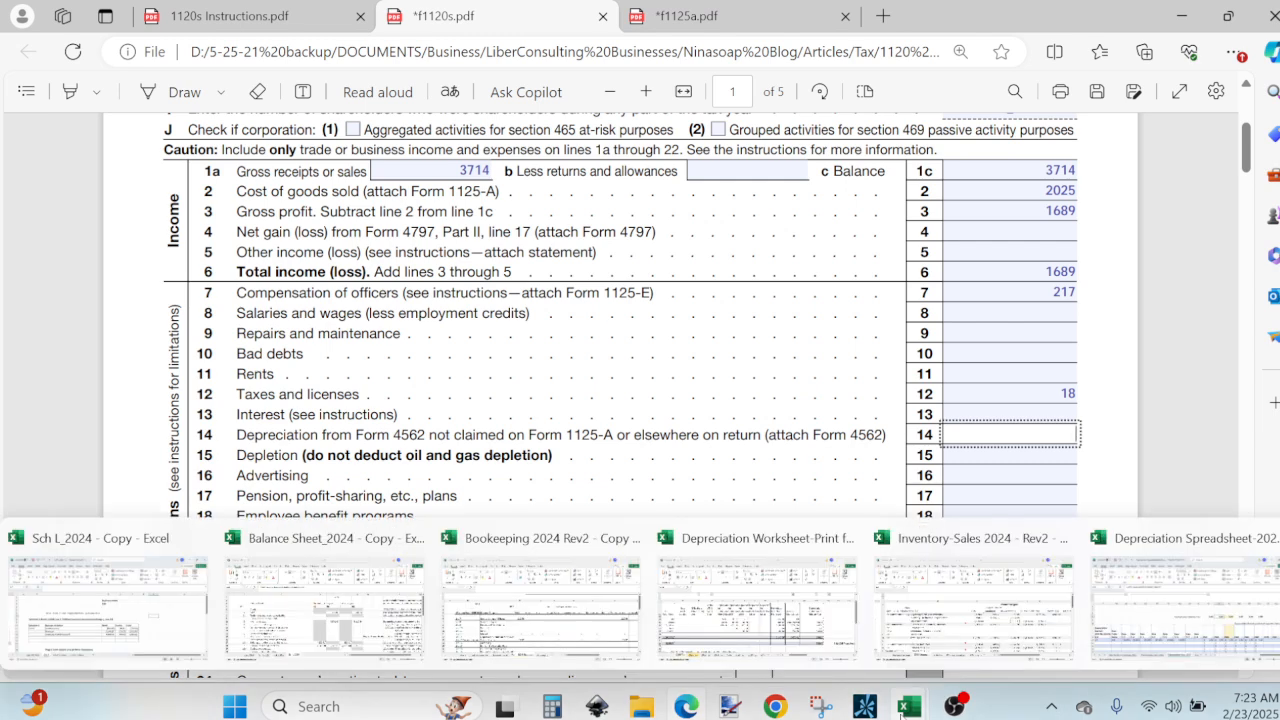
pyautogui.click(758, 600)
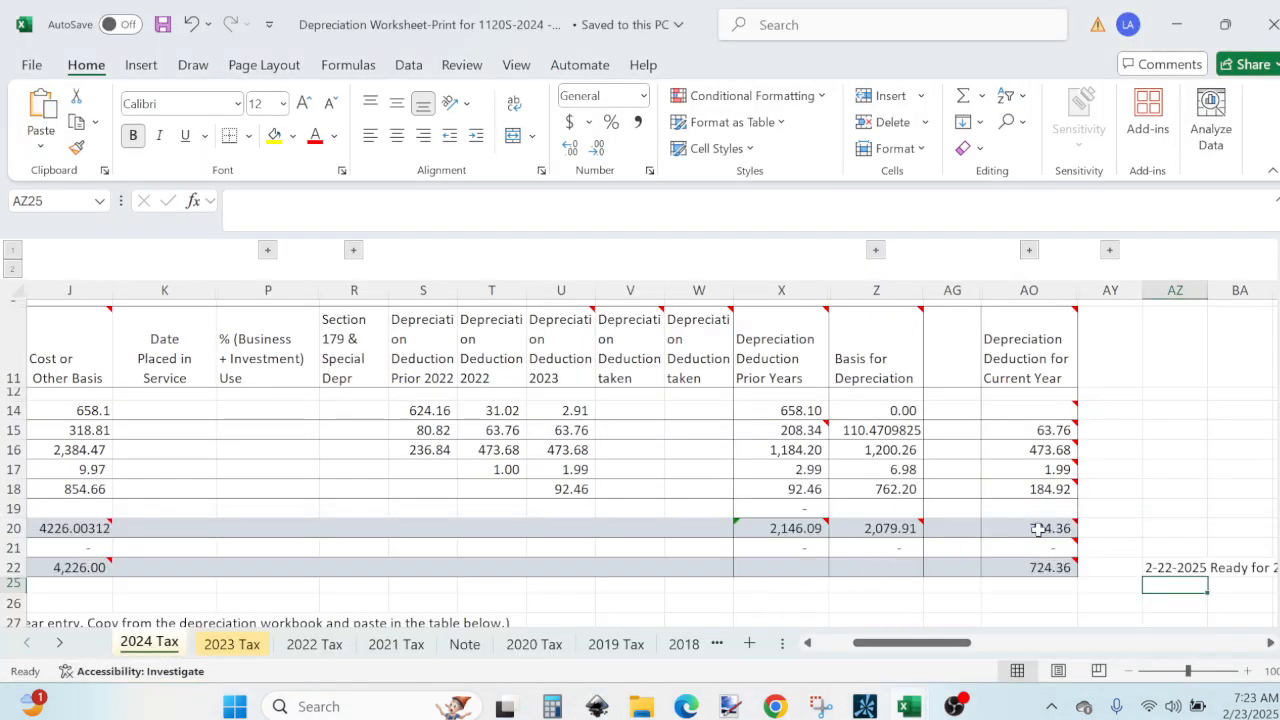
pyautogui.moveTo(1015, 530)
pyautogui.click(686, 706)
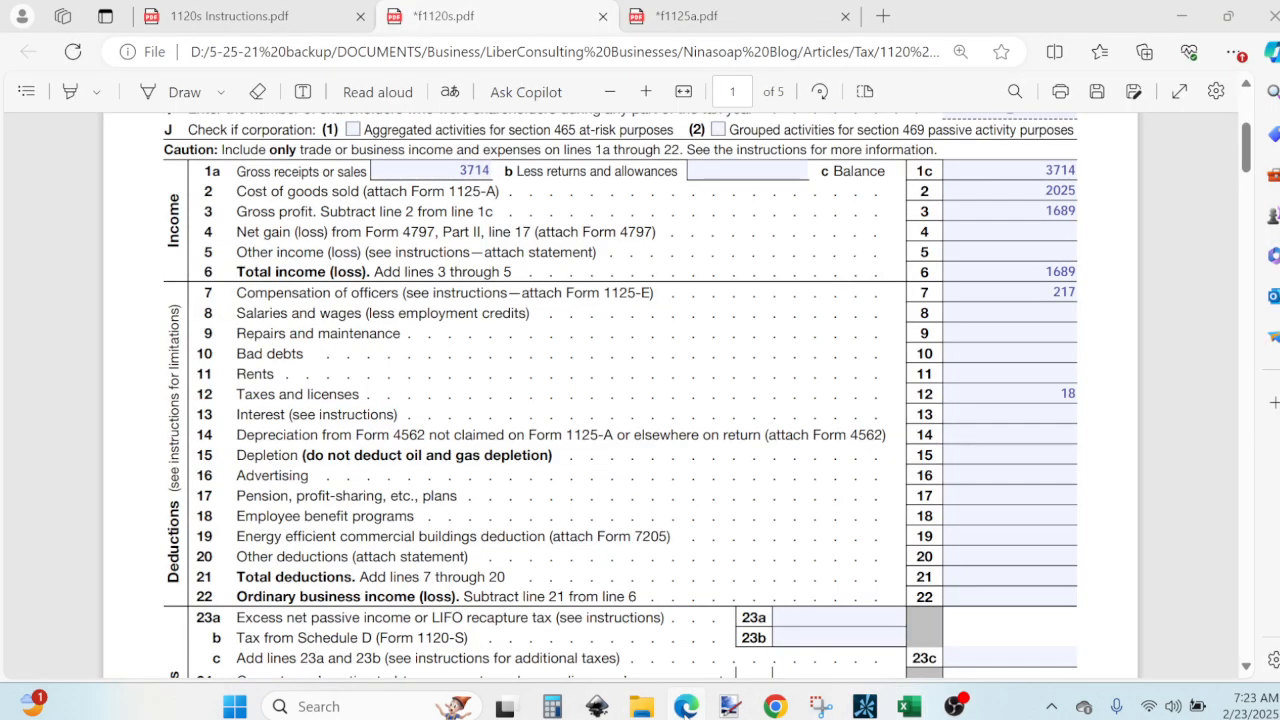
pyautogui.click(1010, 435)
pyautogui.write('724')
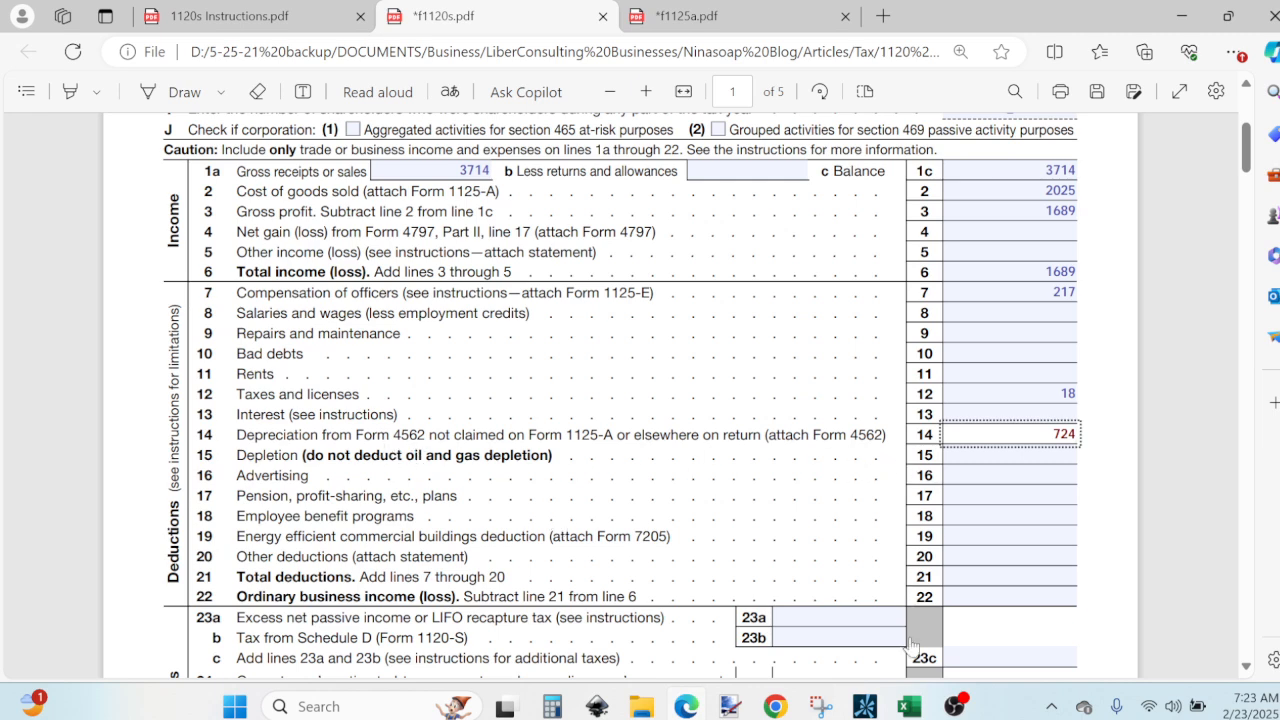
# Step: Review the 2024 deductions in the Depreciation Spreadsheet workbook's yearly depreciation summary sheets, from prior 2019 through 2023, and the Amortization Summary 2021 sheet
pyautogui.moveTo(912, 708)
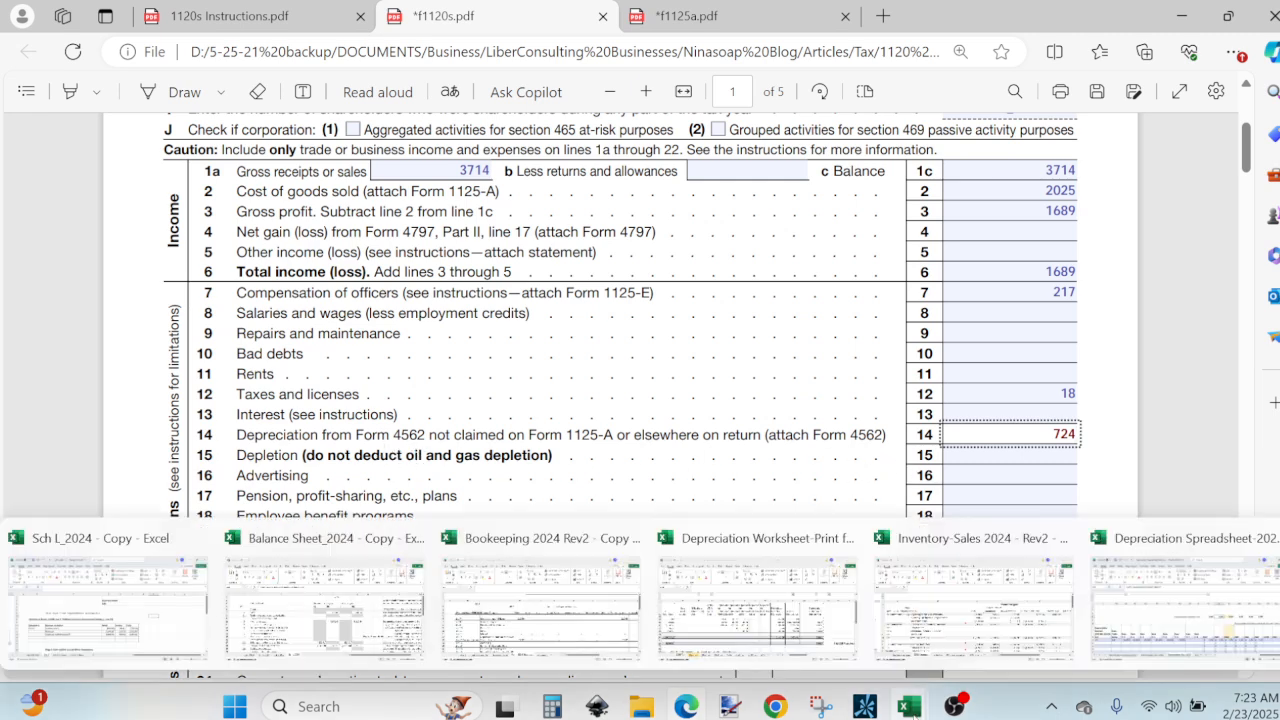
pyautogui.click(1130, 608)
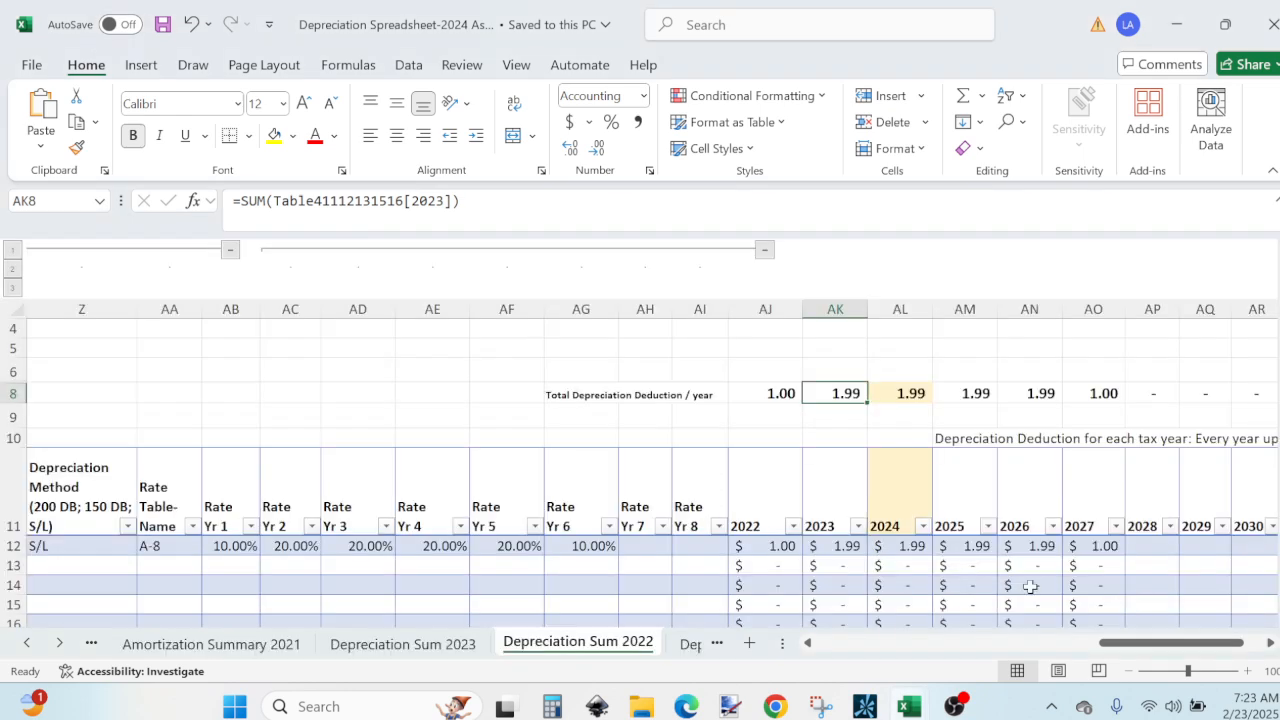
pyautogui.click(690, 643)
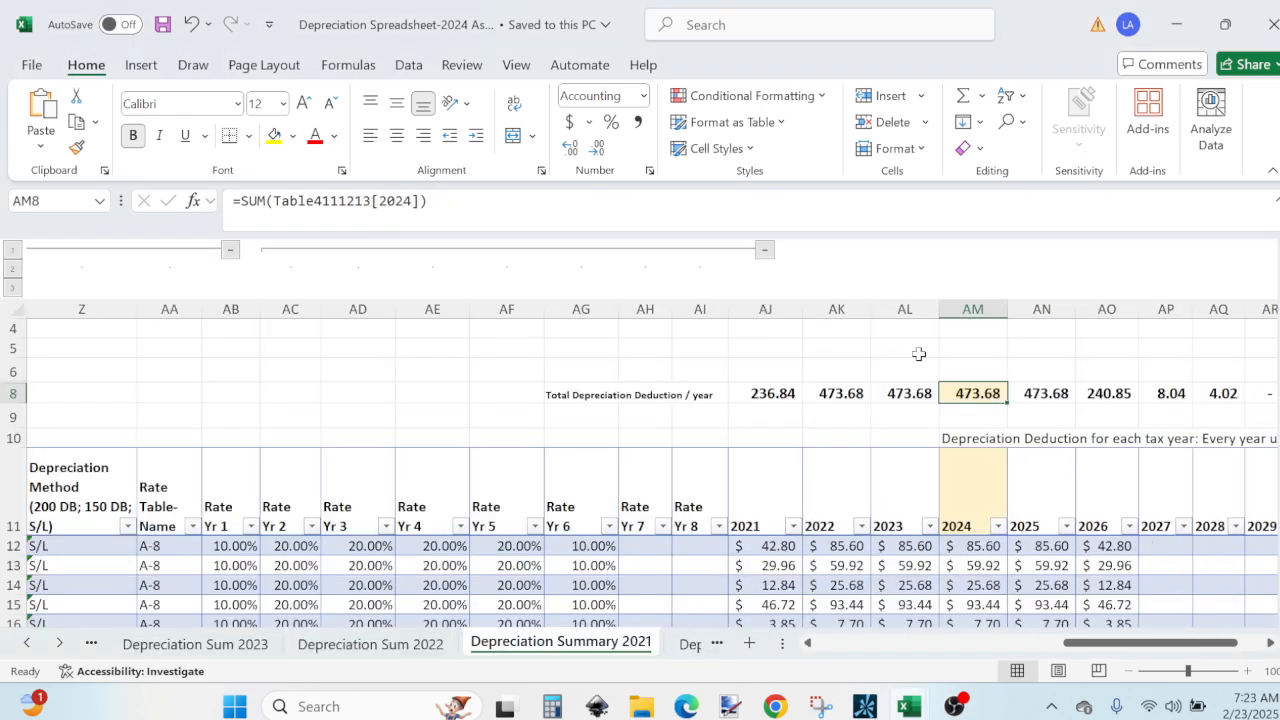
pyautogui.click(686, 652)
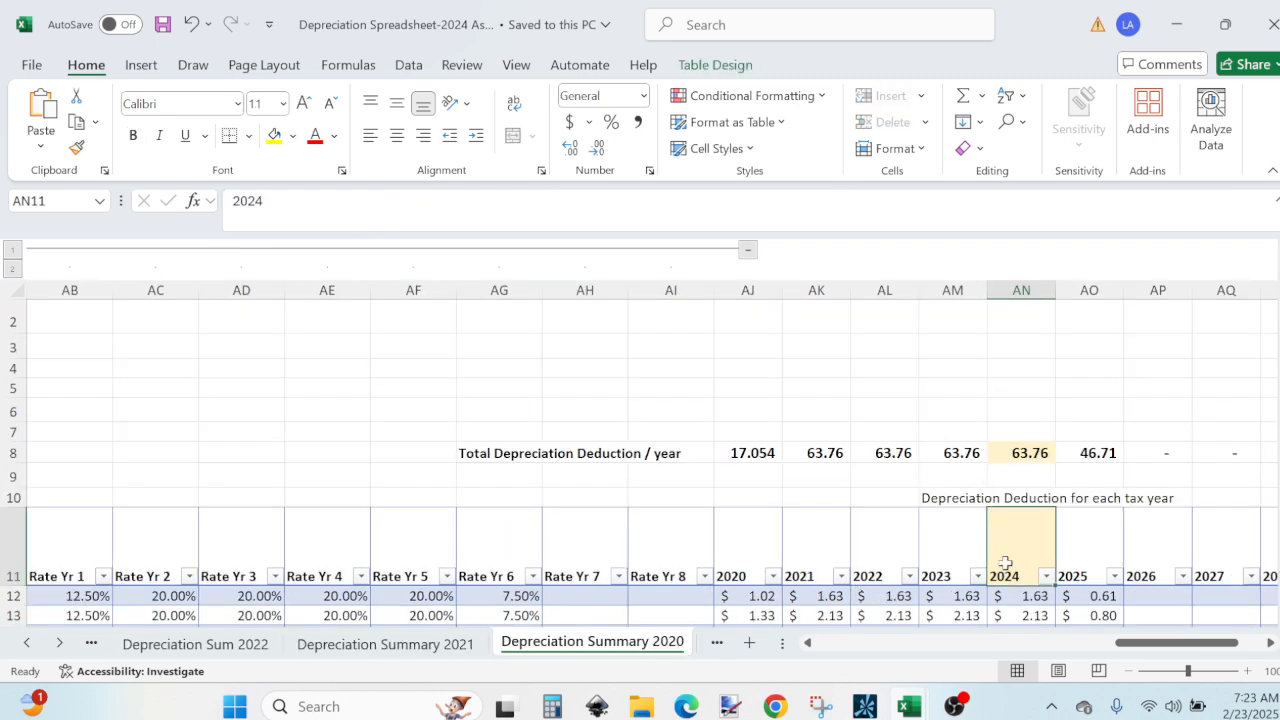
pyautogui.click(710, 649)
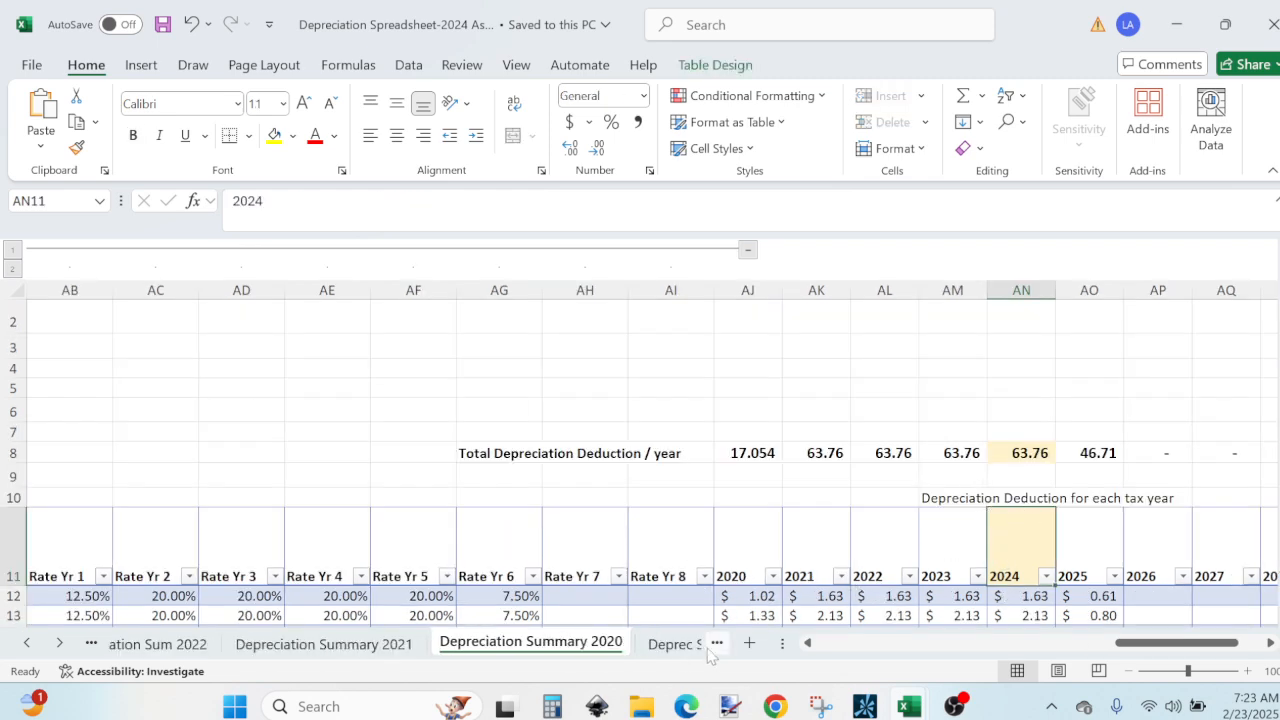
pyautogui.click(708, 648)
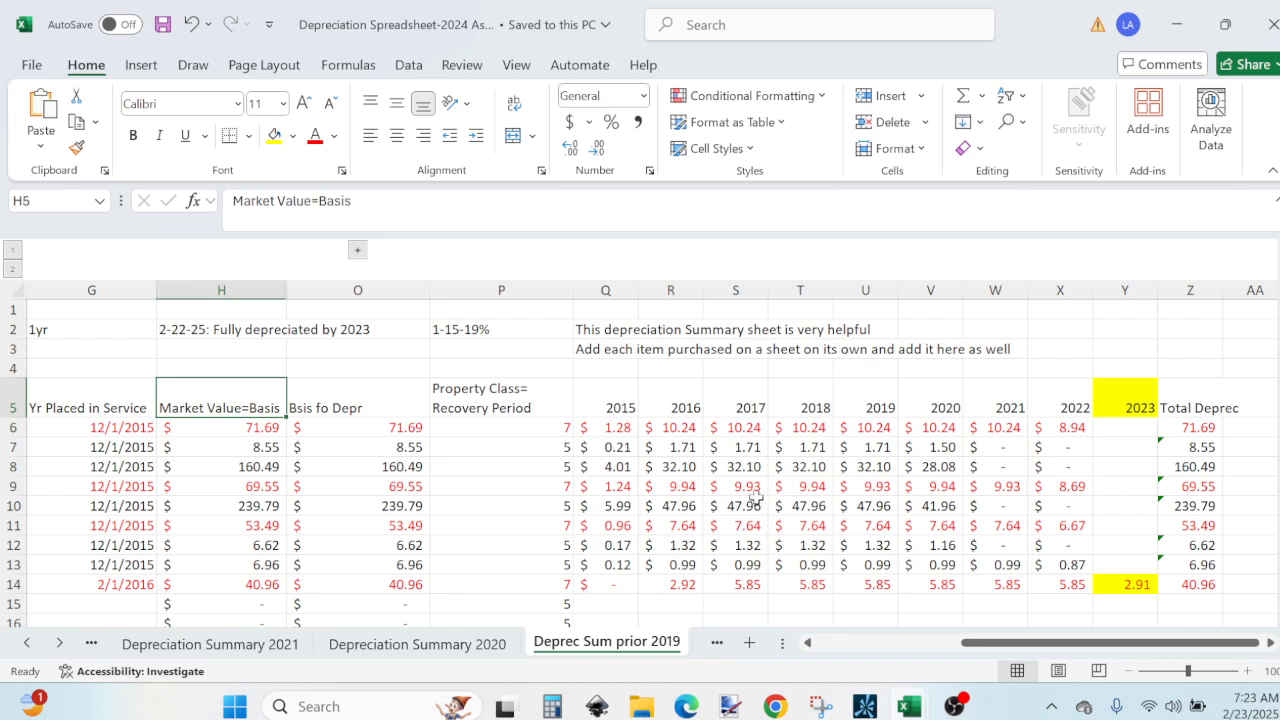
pyautogui.click(417, 644)
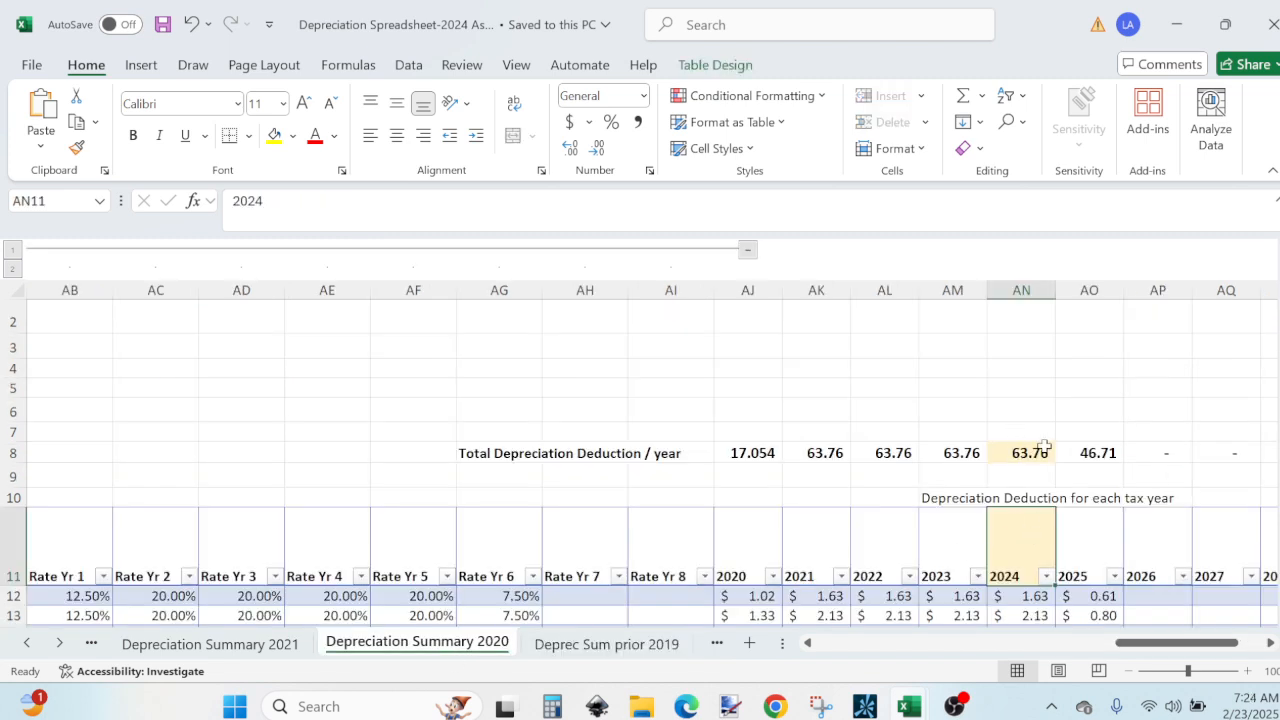
pyautogui.click(287, 645)
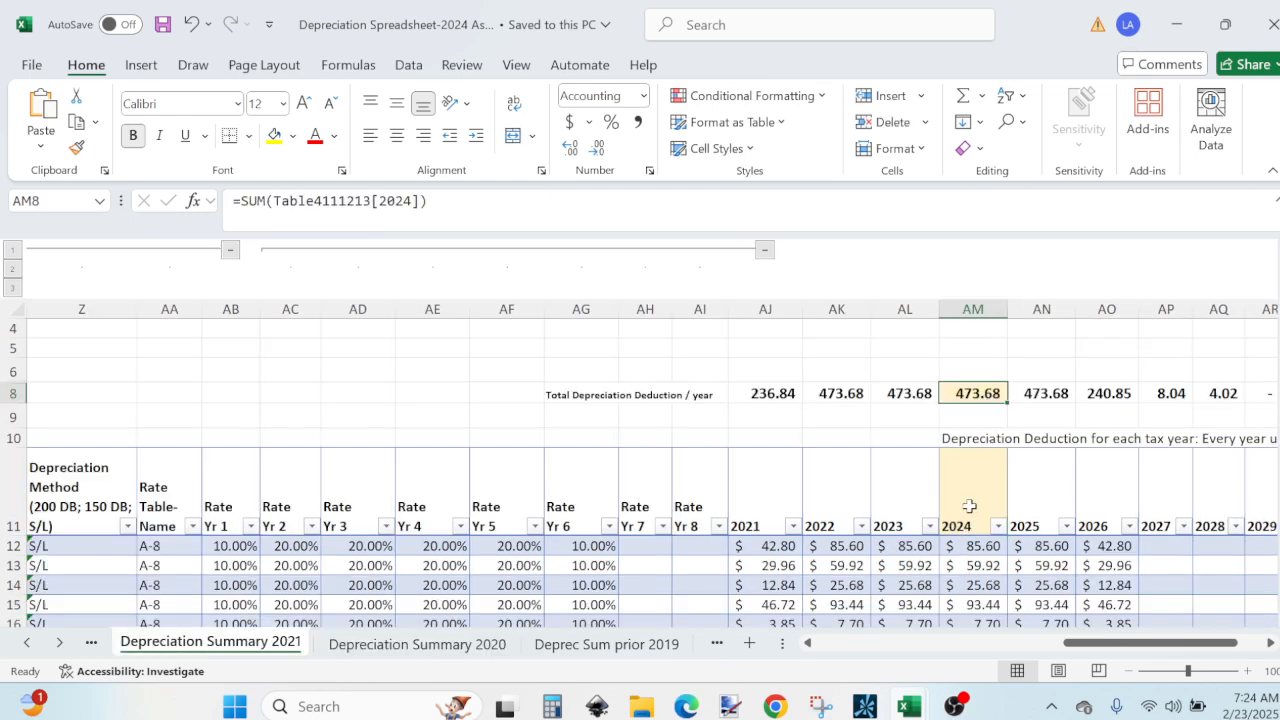
pyautogui.click(91, 645)
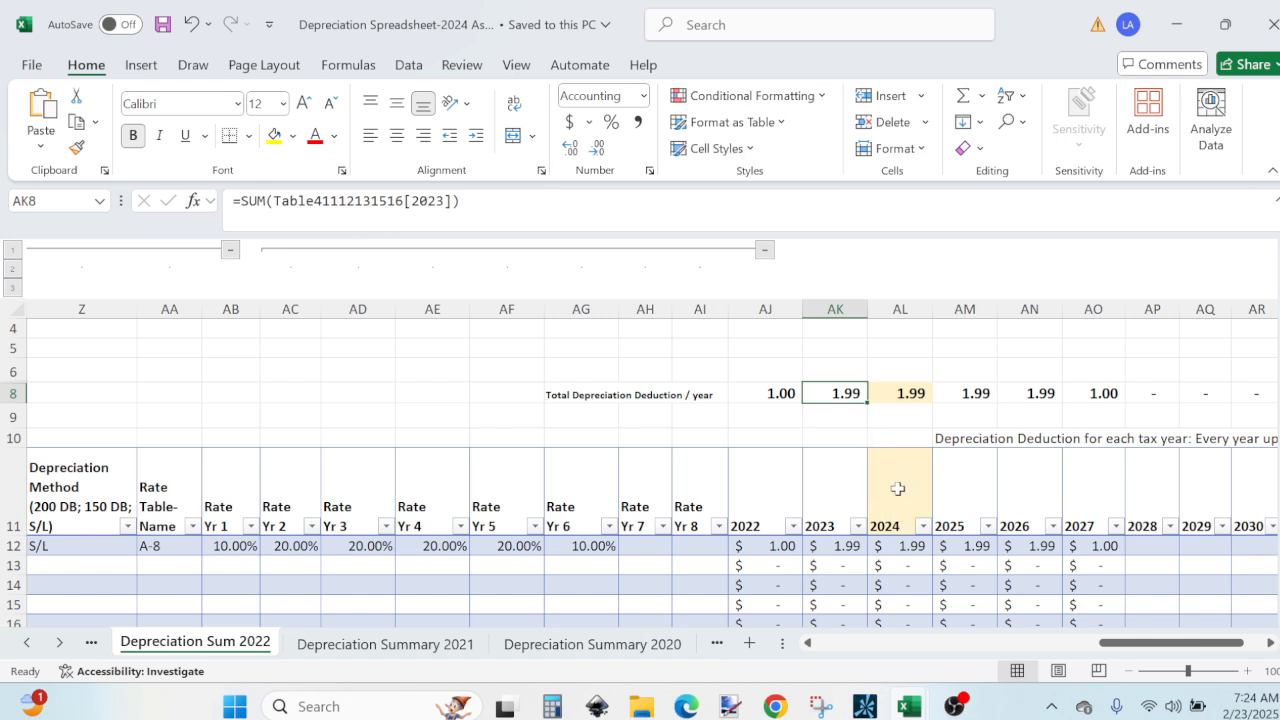
pyautogui.click(91, 645)
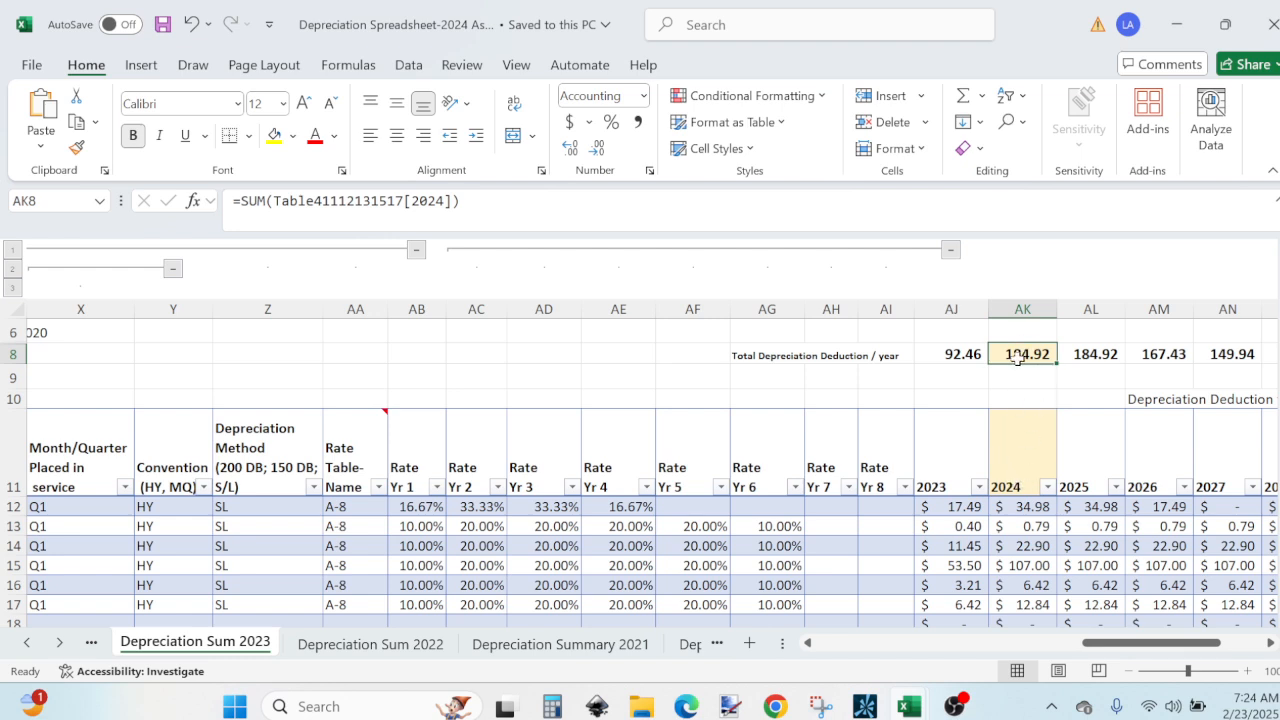
pyautogui.click(89, 648)
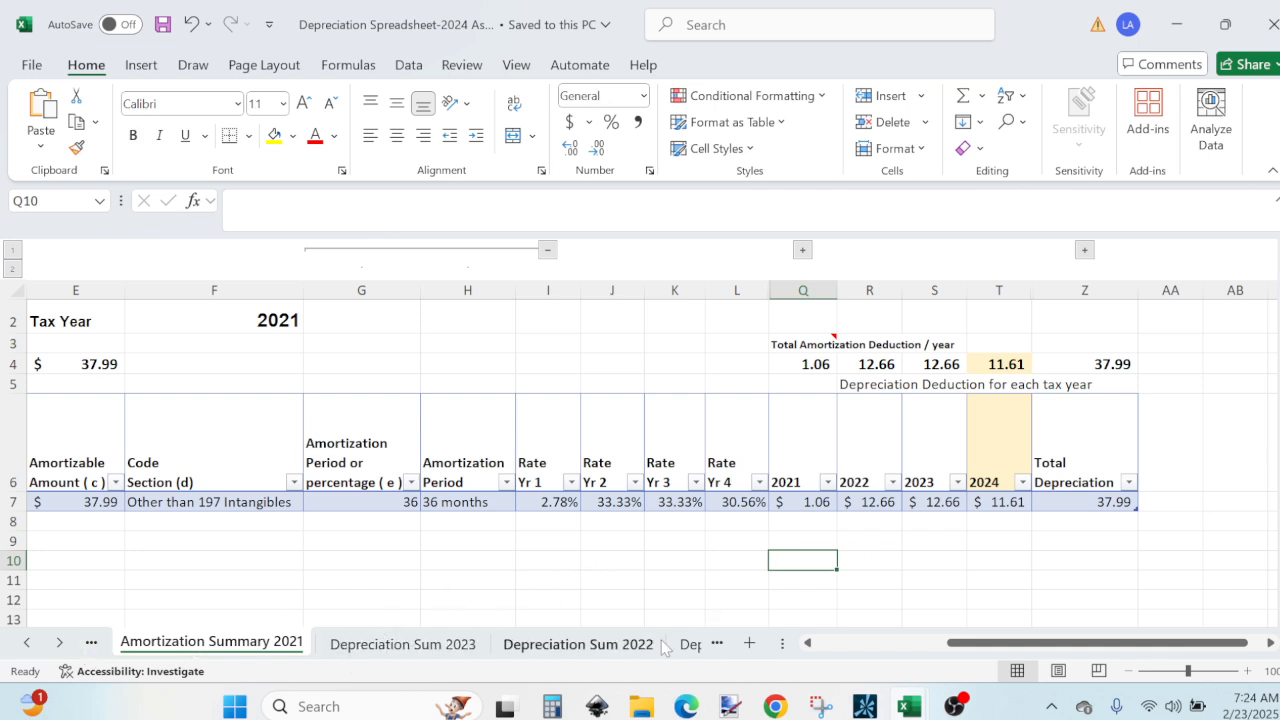
# Step: Check the Depreciation Deduction for Current Year amounts and their total in the Depreciation Worksheet's 2024 Tax sheet
pyautogui.moveTo(918, 708)
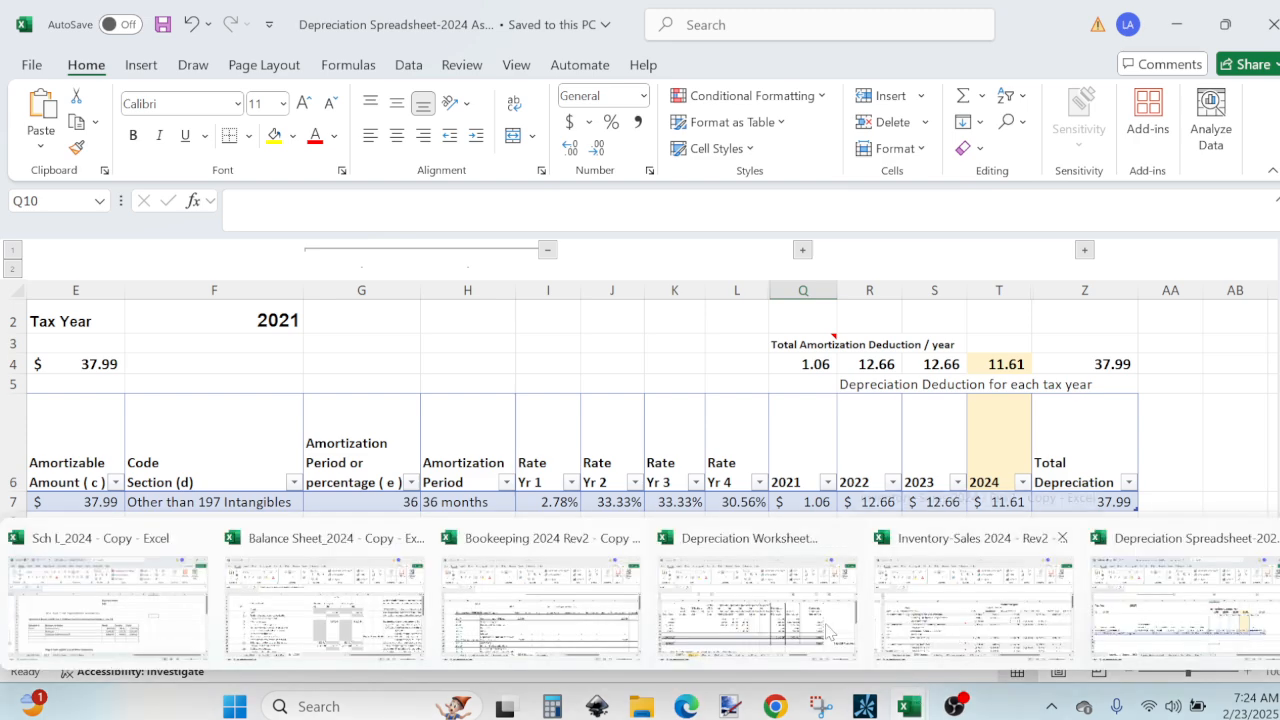
pyautogui.click(748, 628)
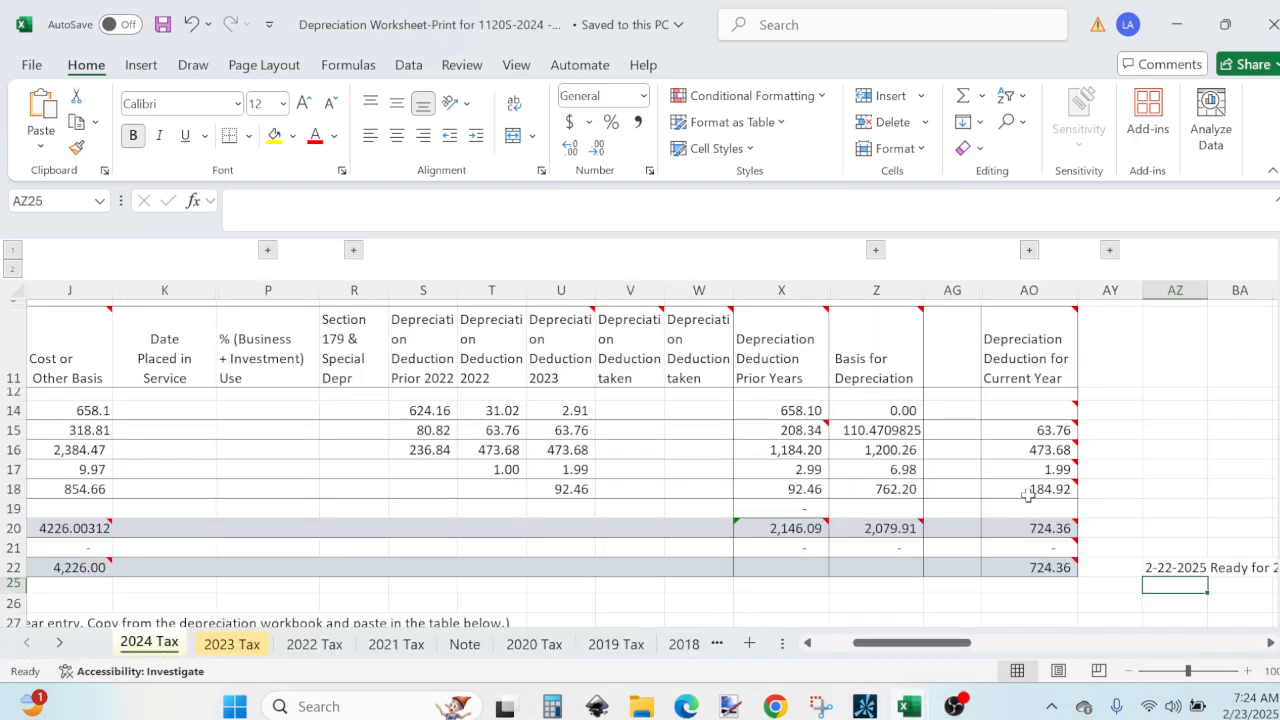
pyautogui.click(1055, 530)
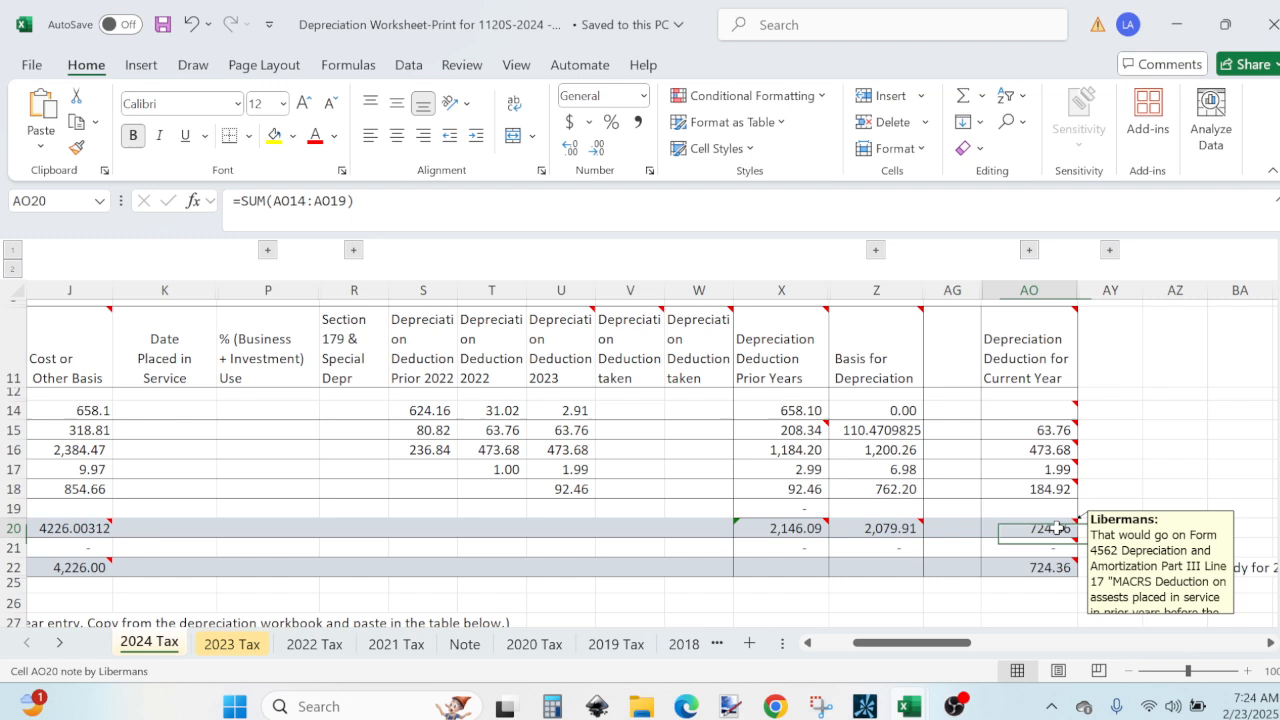
pyautogui.click(1118, 471)
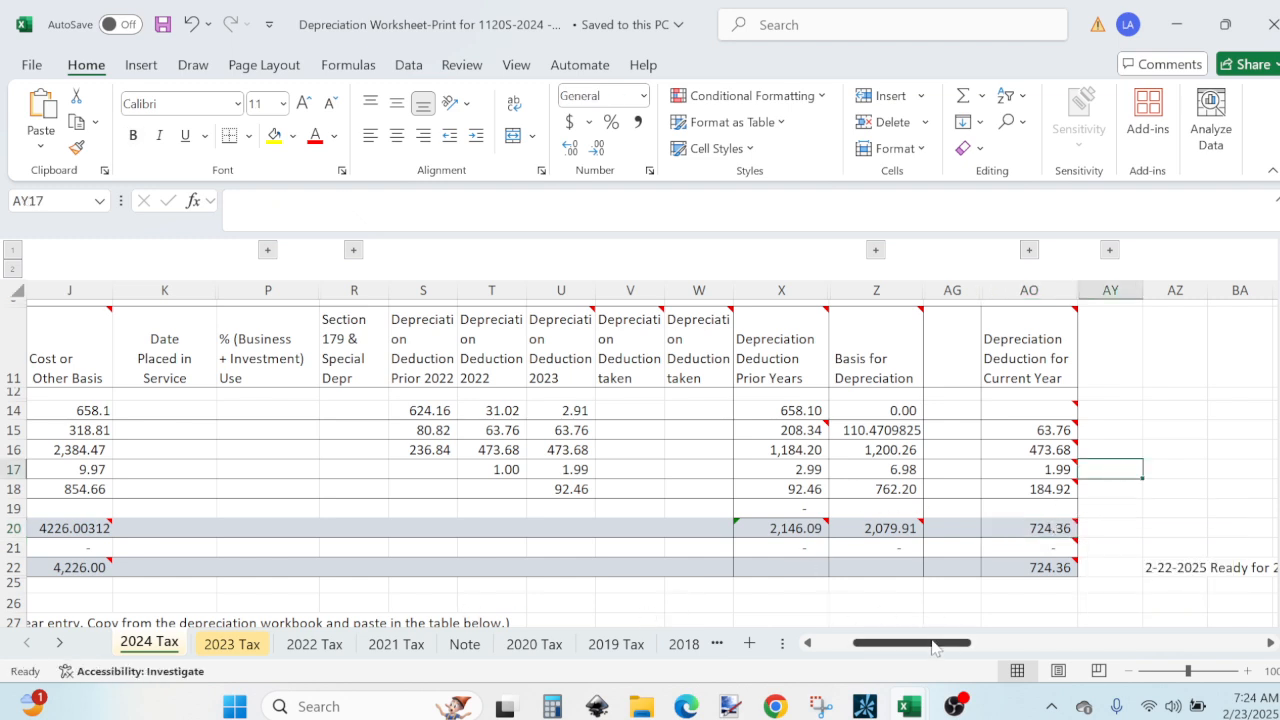
# Step: Check the 2024 amortization deduction in the Depreciation Spreadsheet's Amortization Summary 2021 sheet and return to Form 1120-S
pyautogui.moveTo(922, 710)
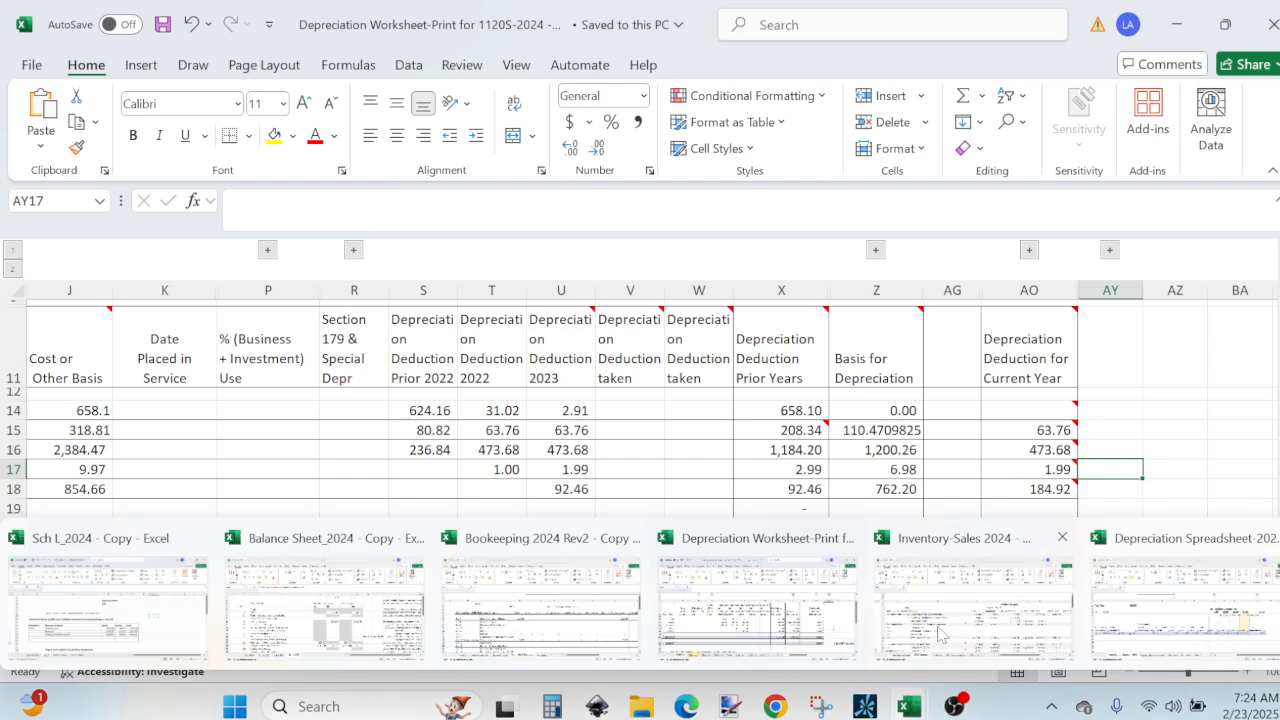
pyautogui.moveTo(945, 632)
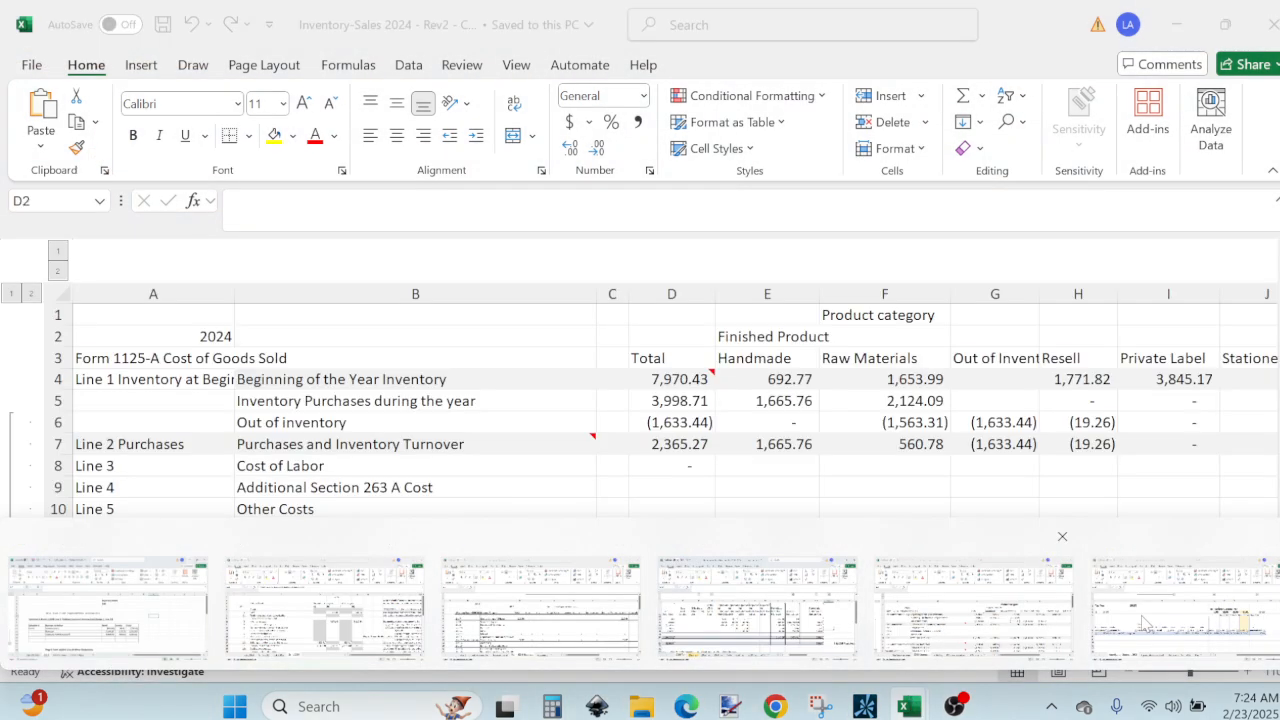
pyautogui.click(1145, 622)
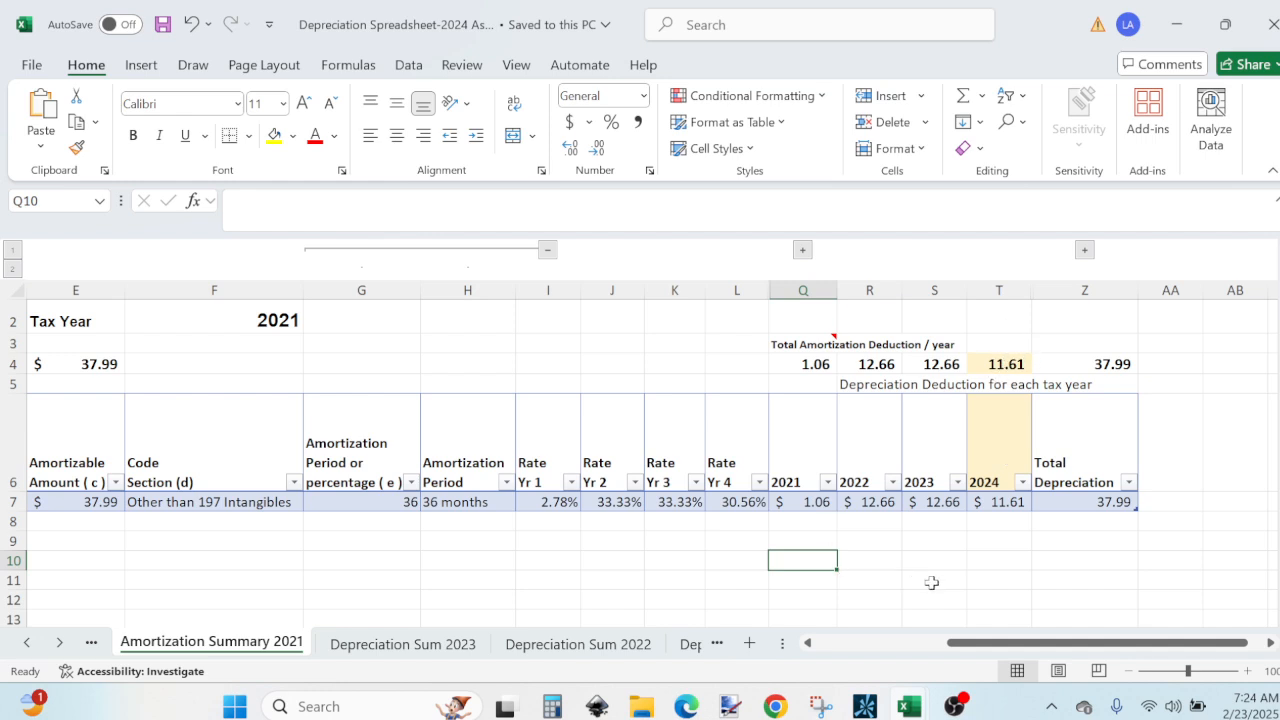
pyautogui.moveTo(910, 708)
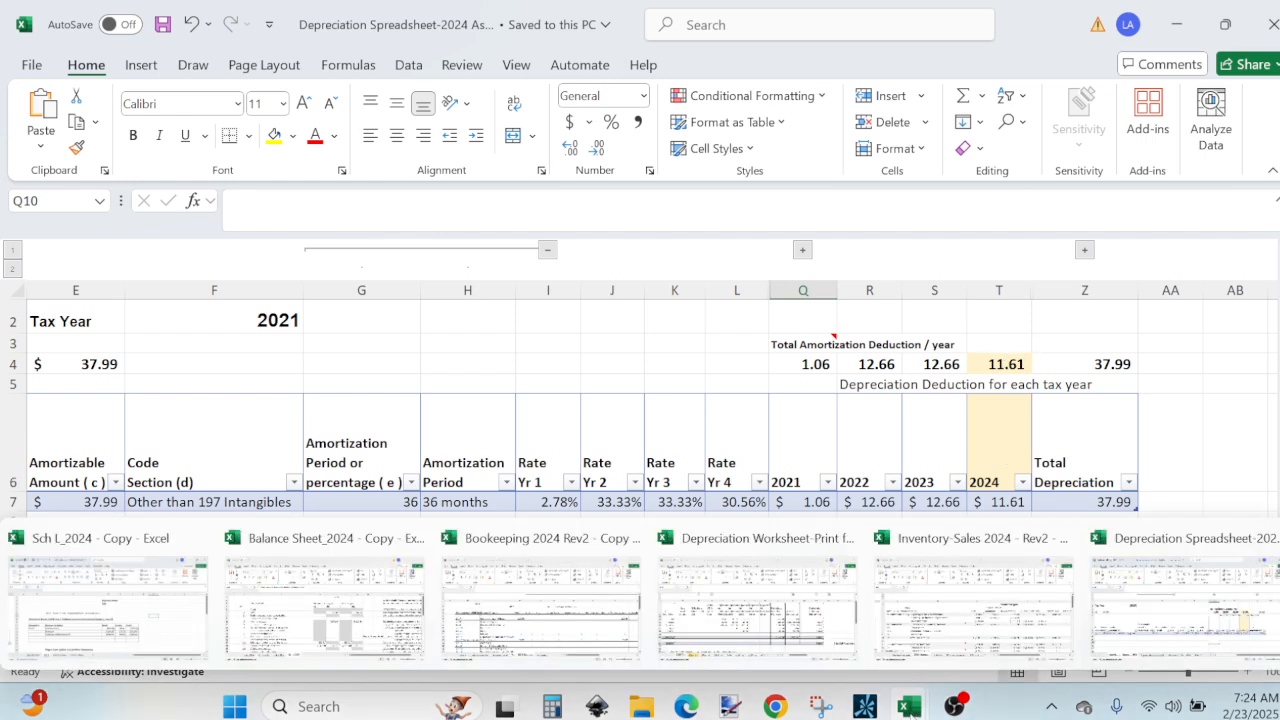
pyautogui.moveTo(917, 642)
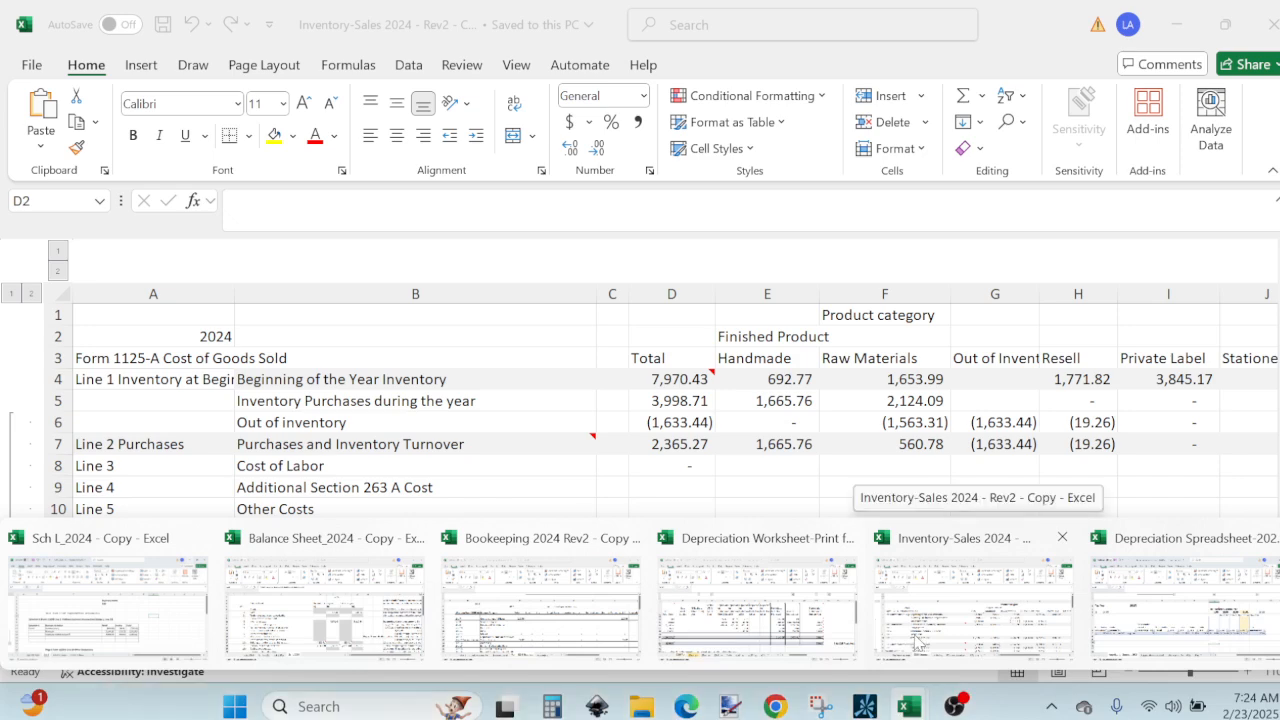
pyautogui.click(690, 707)
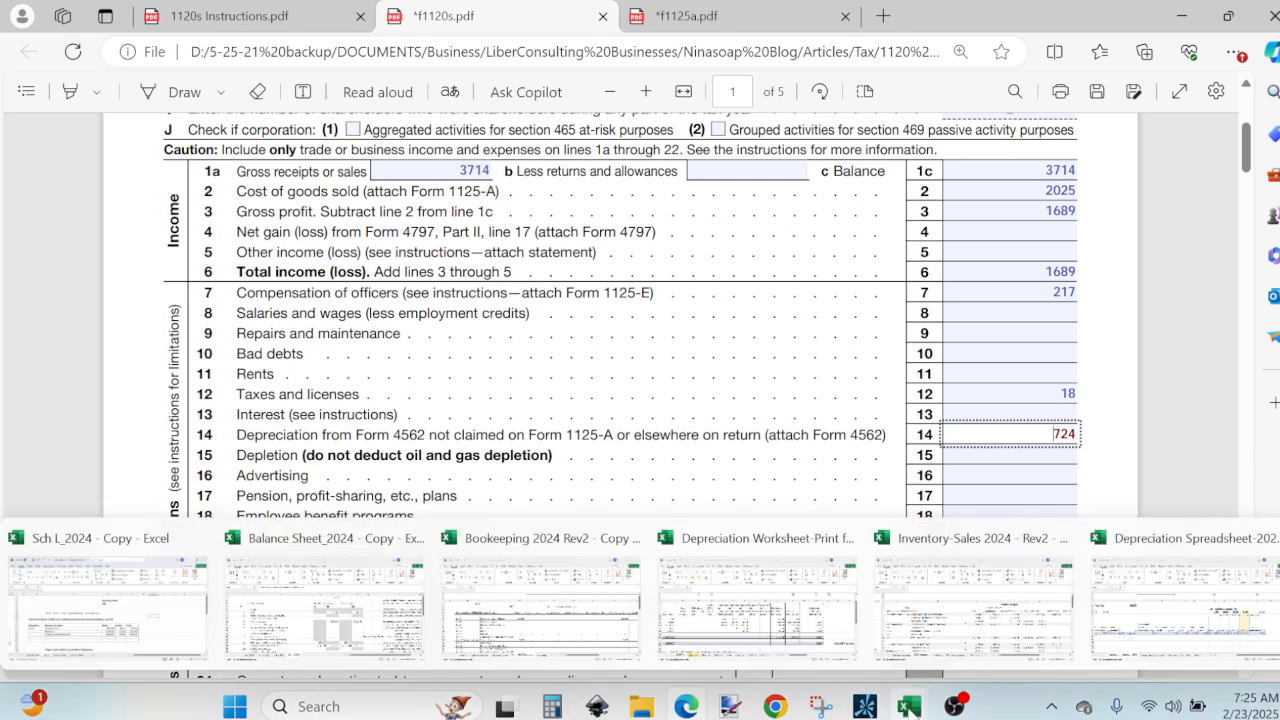
# Step: Review the Line 20 Other Deductions breakdown in the Sch K sheet of the Sch L_2024 workbook
pyautogui.moveTo(343, 592)
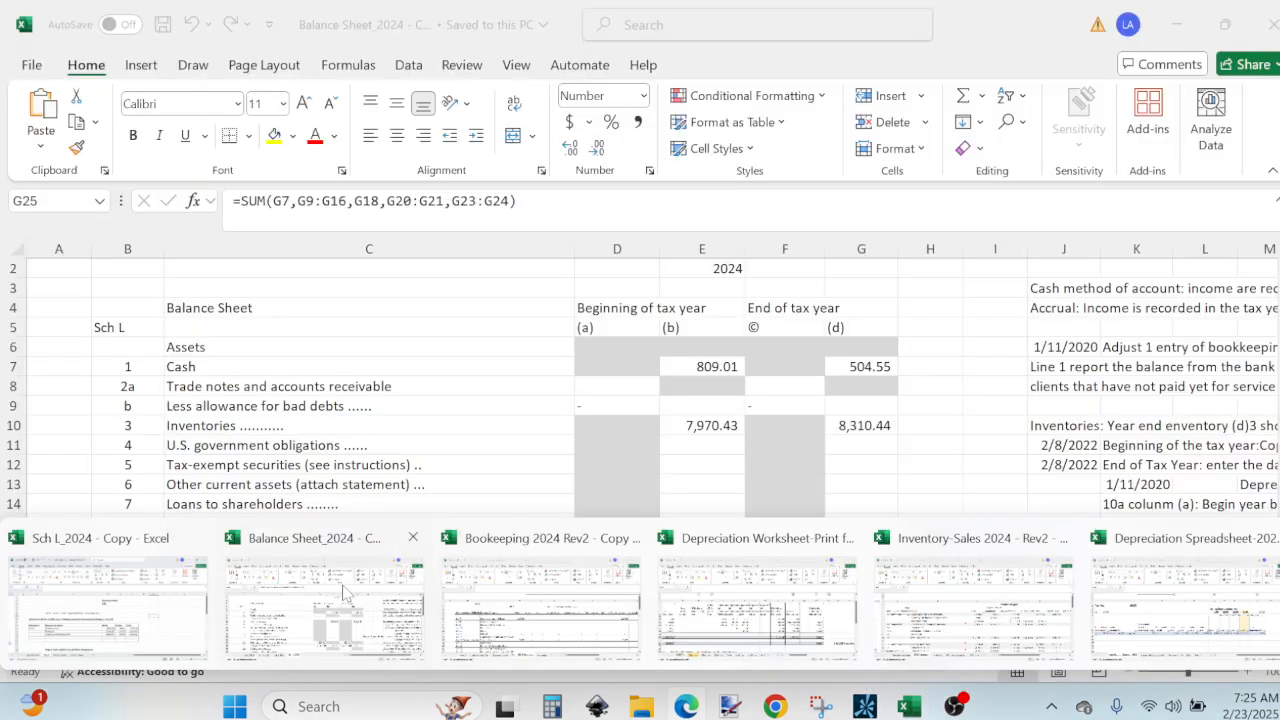
pyautogui.click(145, 605)
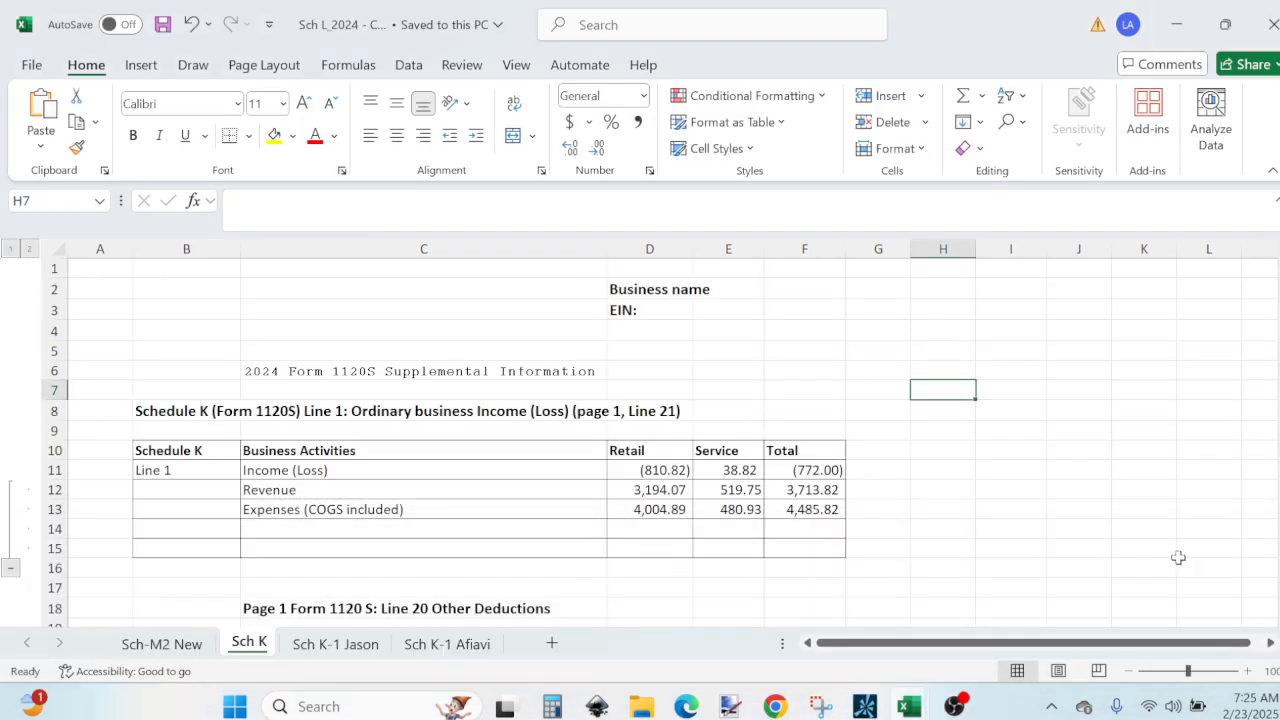
pyautogui.scroll(-2, 640, 440)
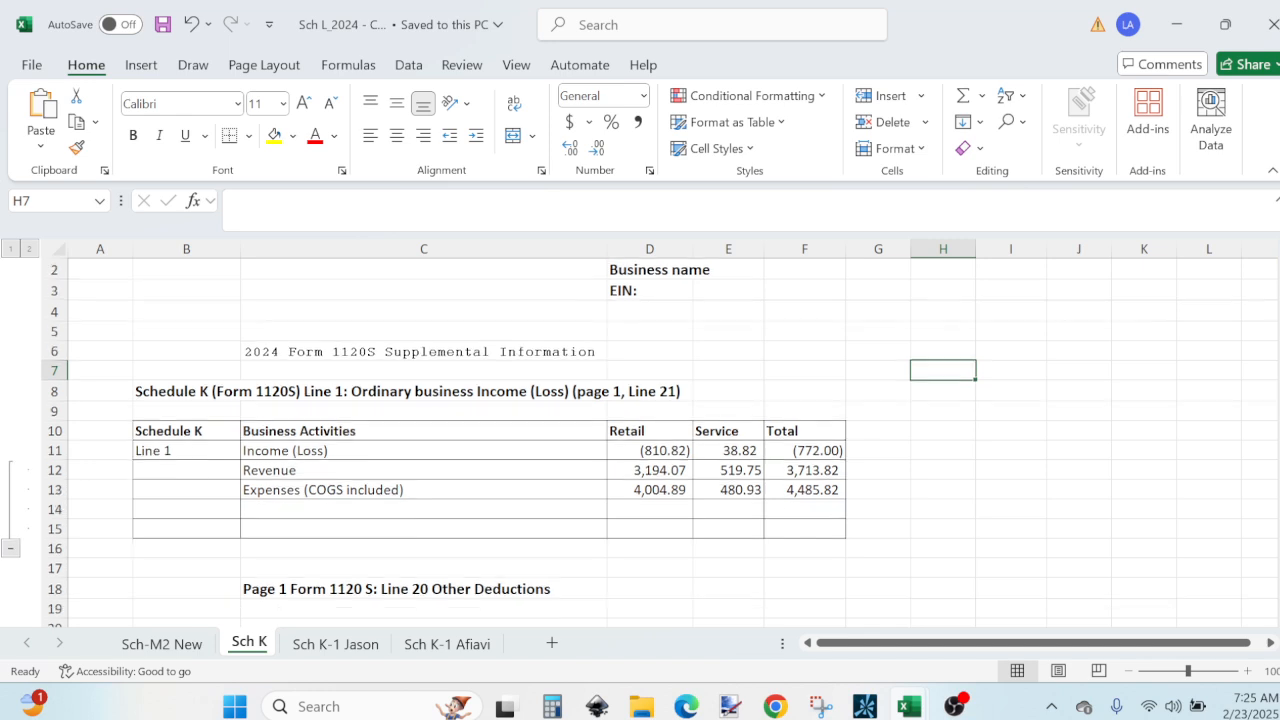
pyautogui.scroll(-4, 640, 440)
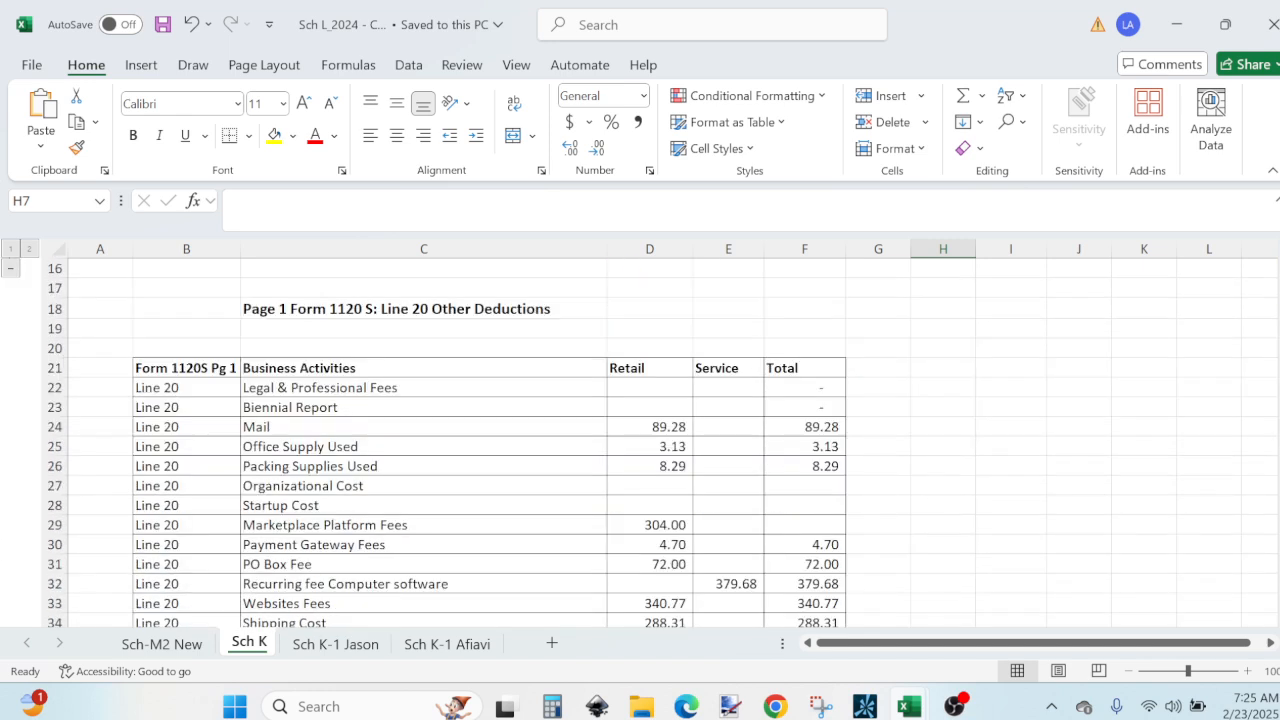
pyautogui.scroll(-1, 640, 440)
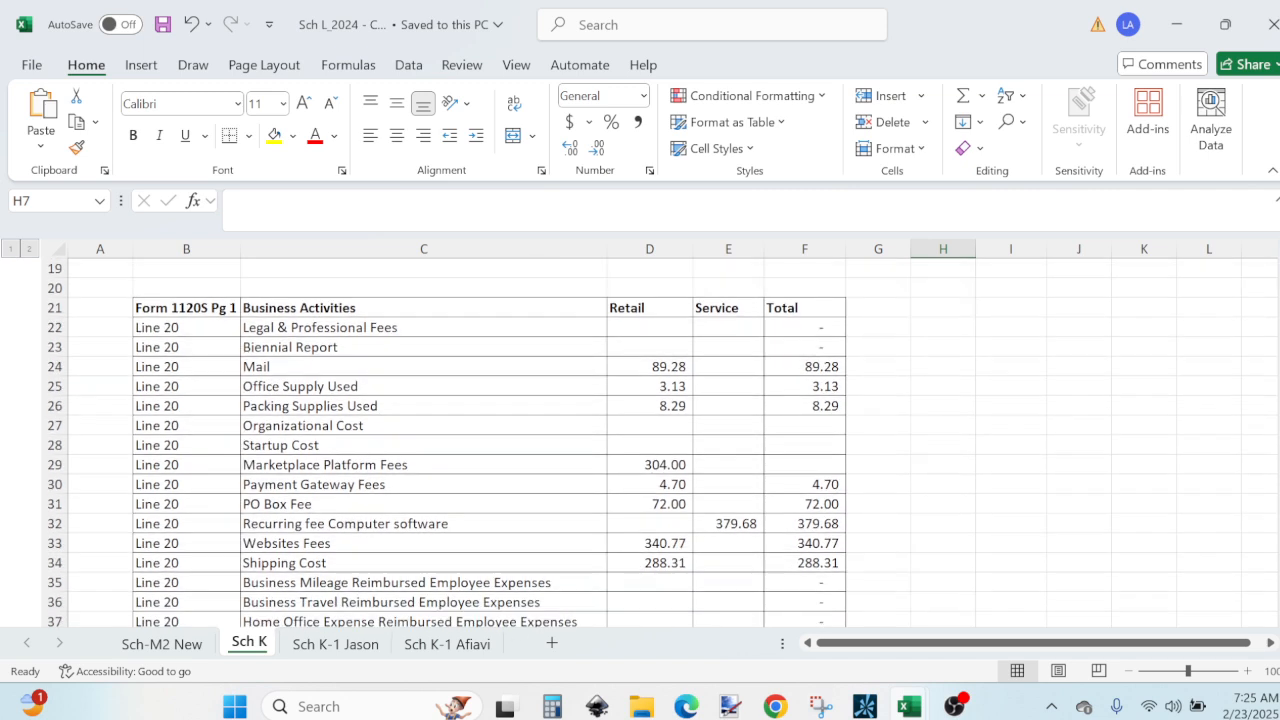
pyautogui.scroll(-1, 640, 440)
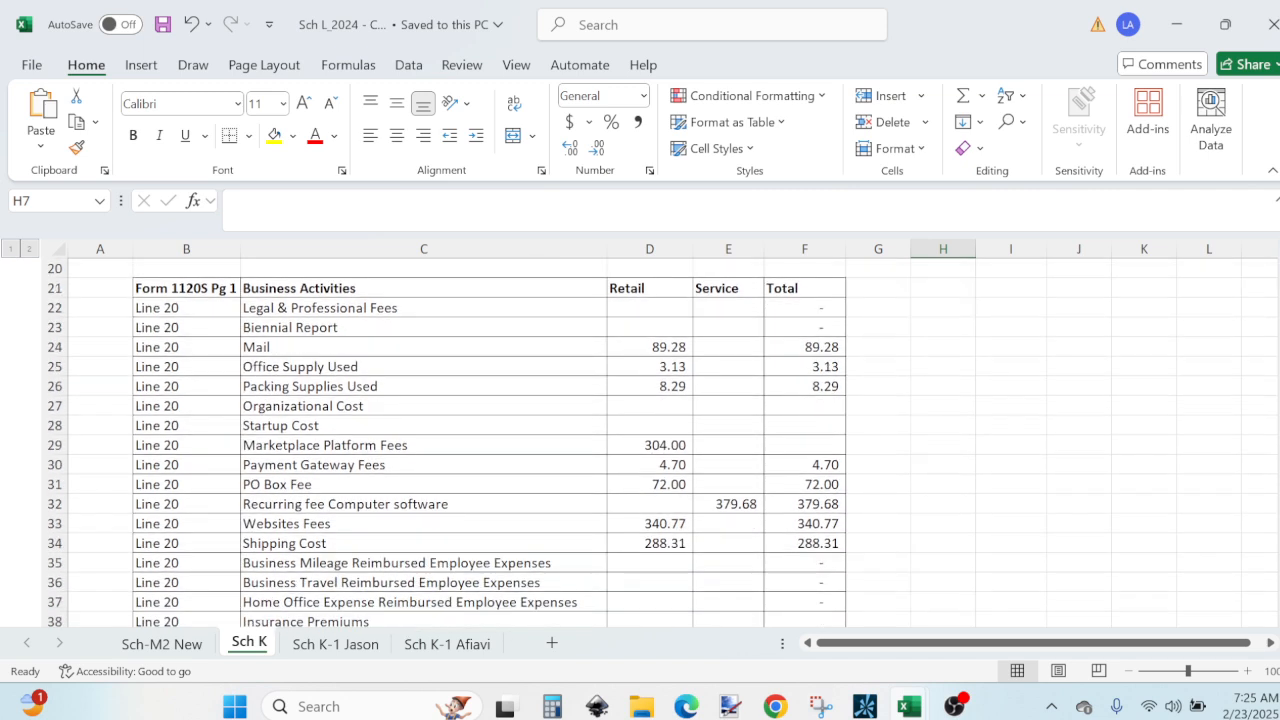
pyautogui.scroll(-1, 640, 440)
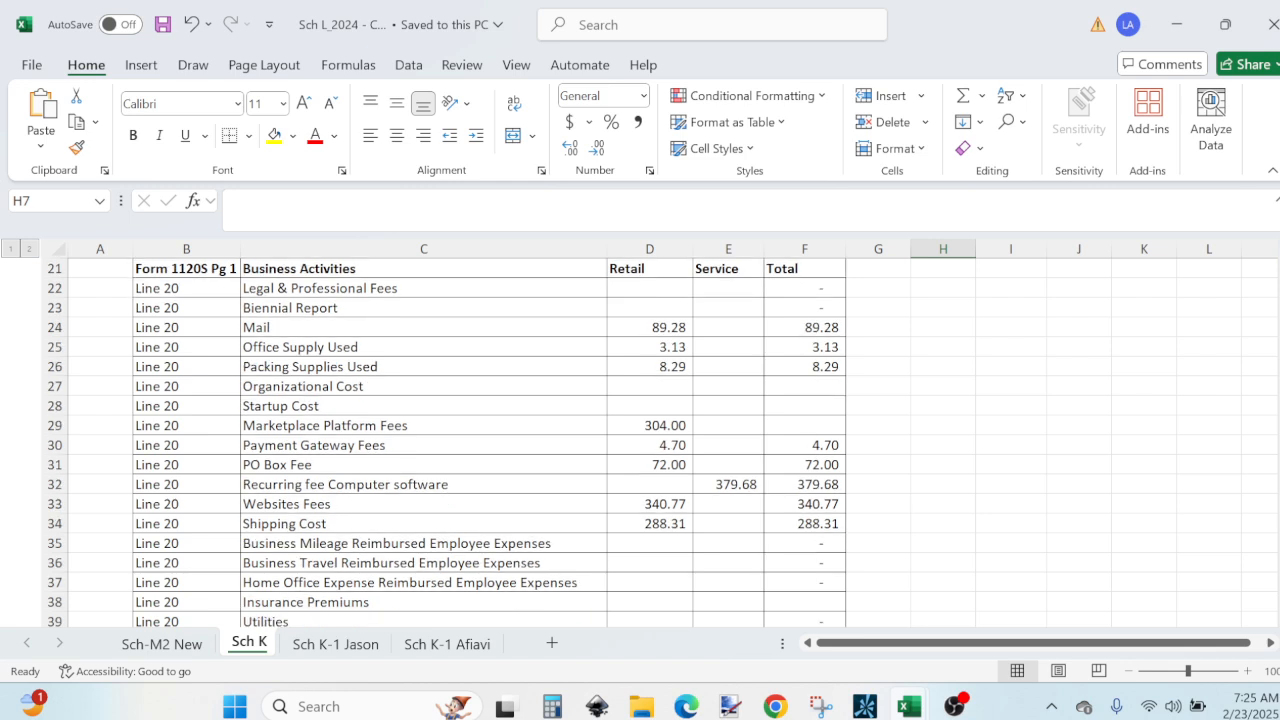
pyautogui.scroll(-1, 640, 440)
pyautogui.scroll(-3, 640, 440)
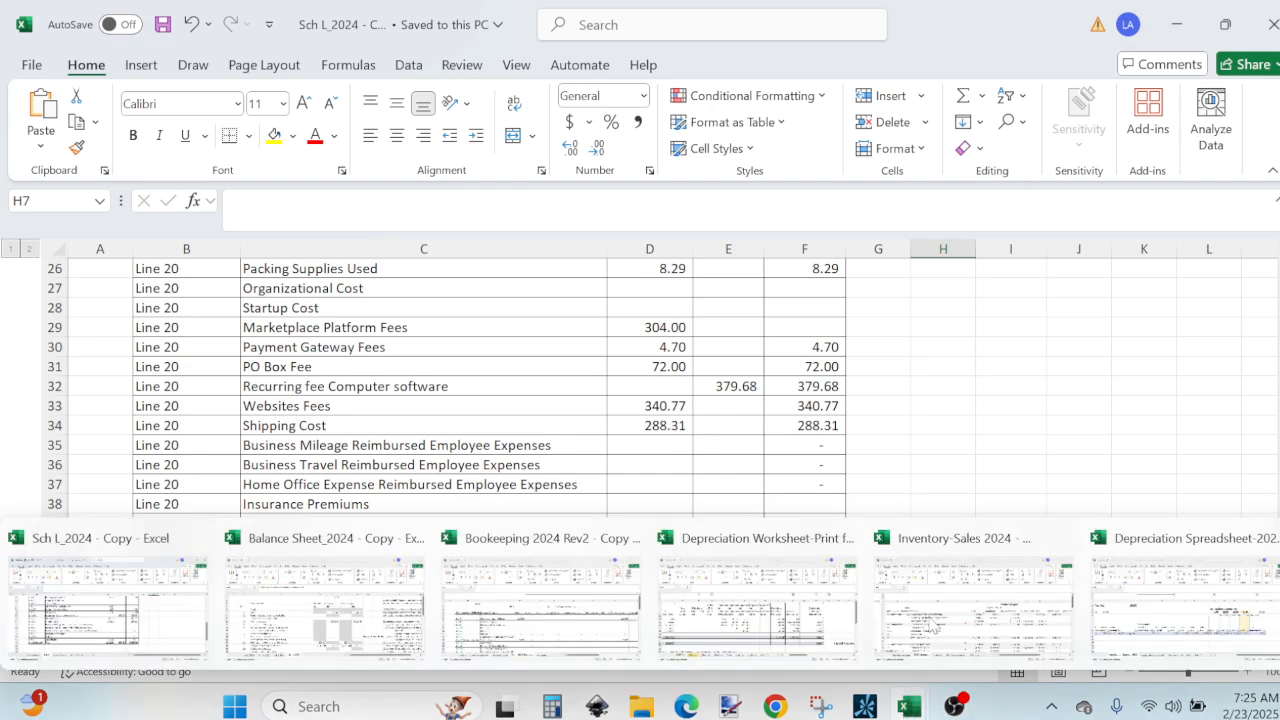
# Step: Sum the Line 20 Other Deductions amounts and the 2024 amortization in the Bookeeping 2024 Rev2 workbook's Form 1120 S Expenses sheet
pyautogui.click(565, 642)
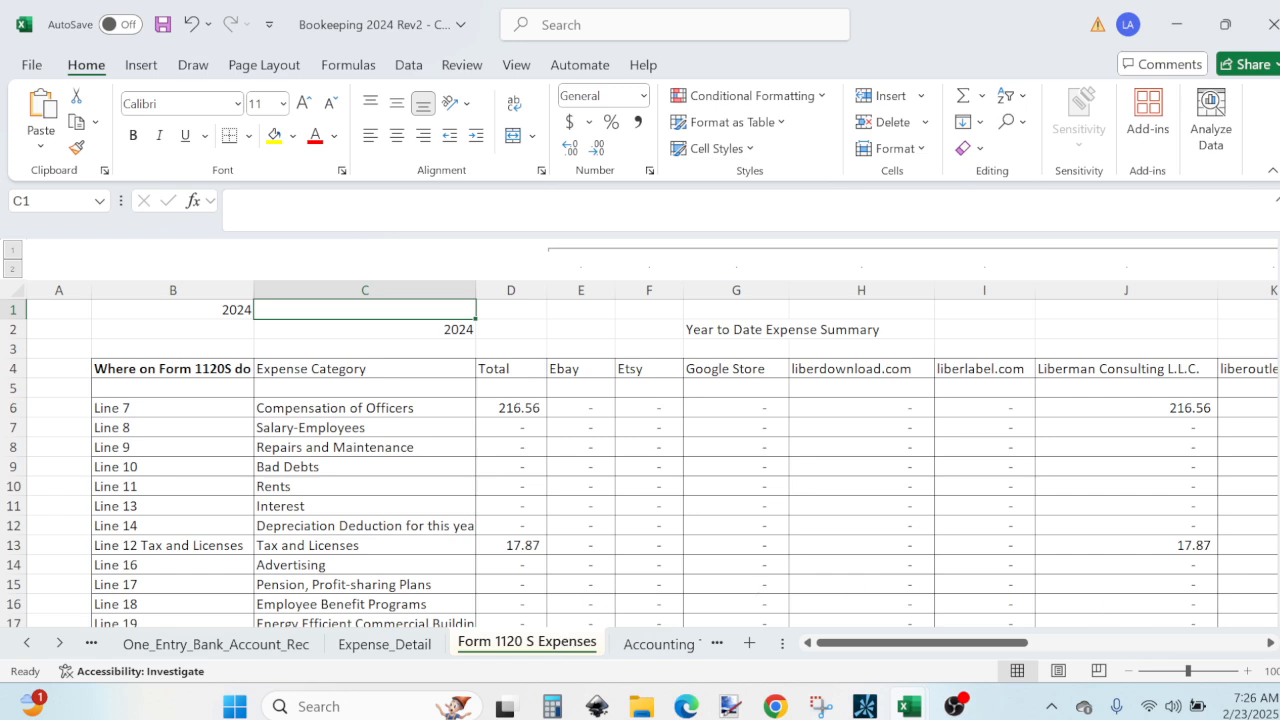
pyautogui.scroll(-1, 640, 460)
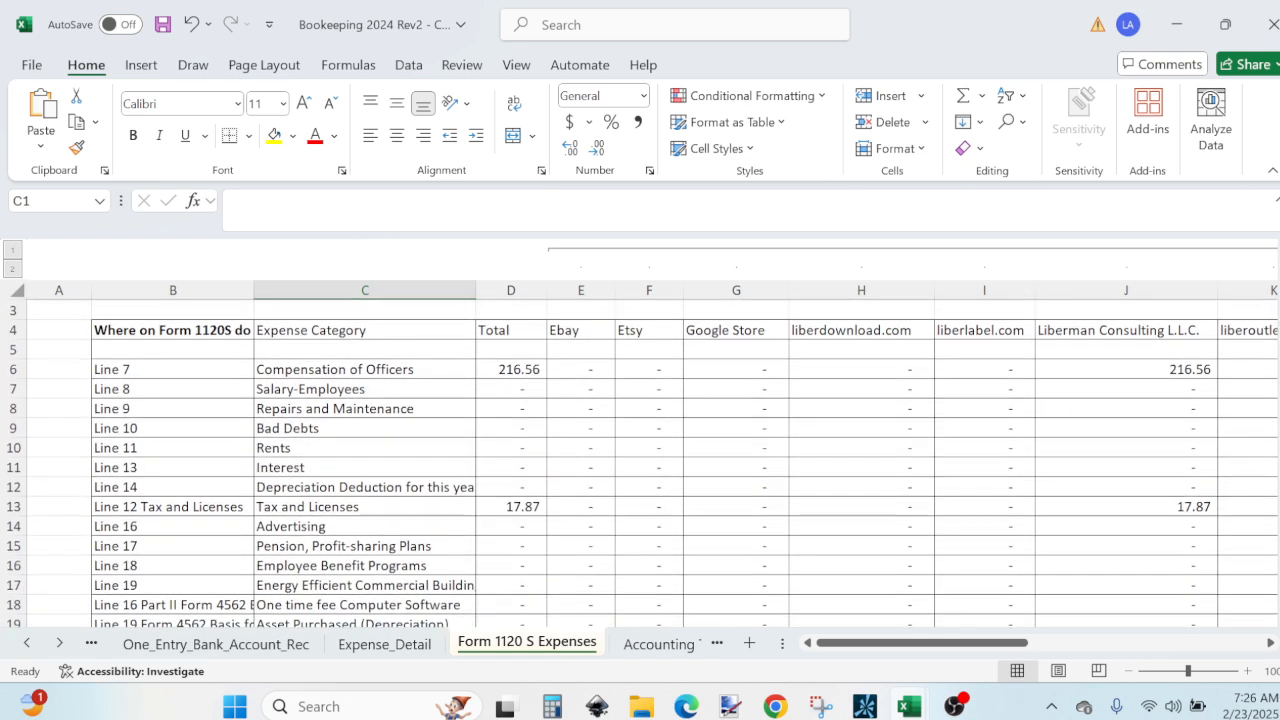
pyautogui.scroll(-3, 640, 460)
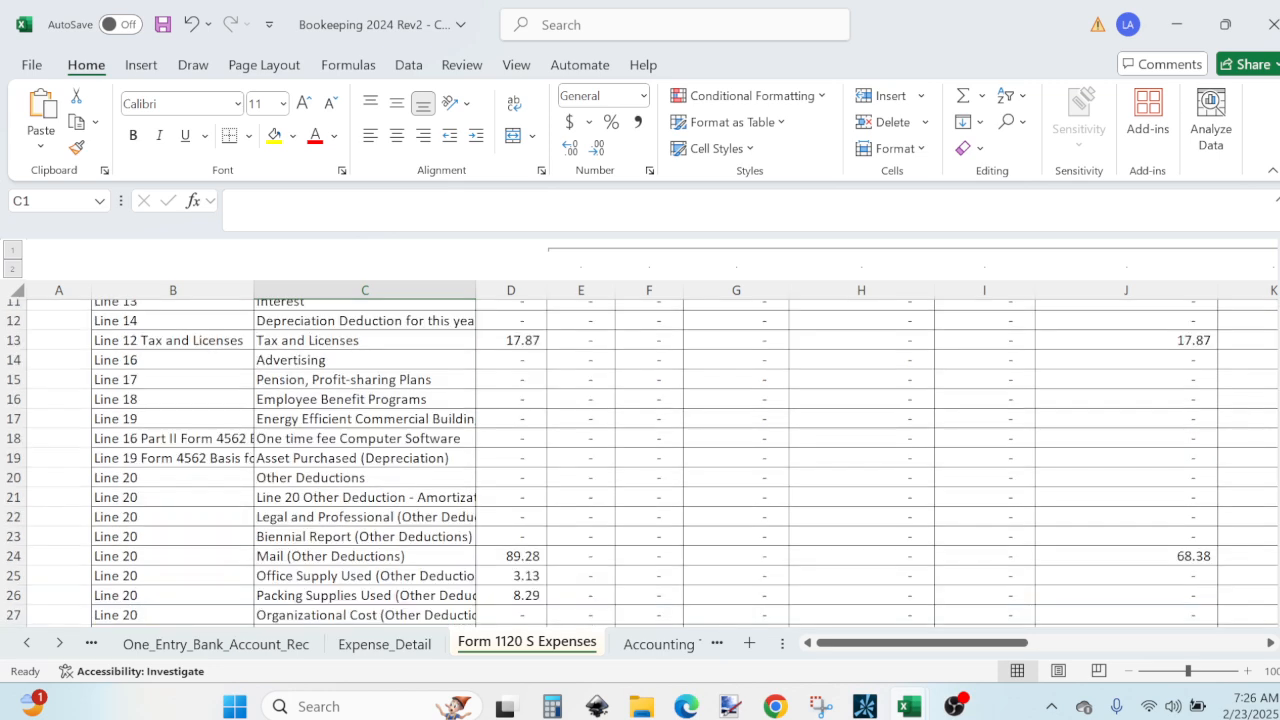
pyautogui.scroll(-1, 664, 350)
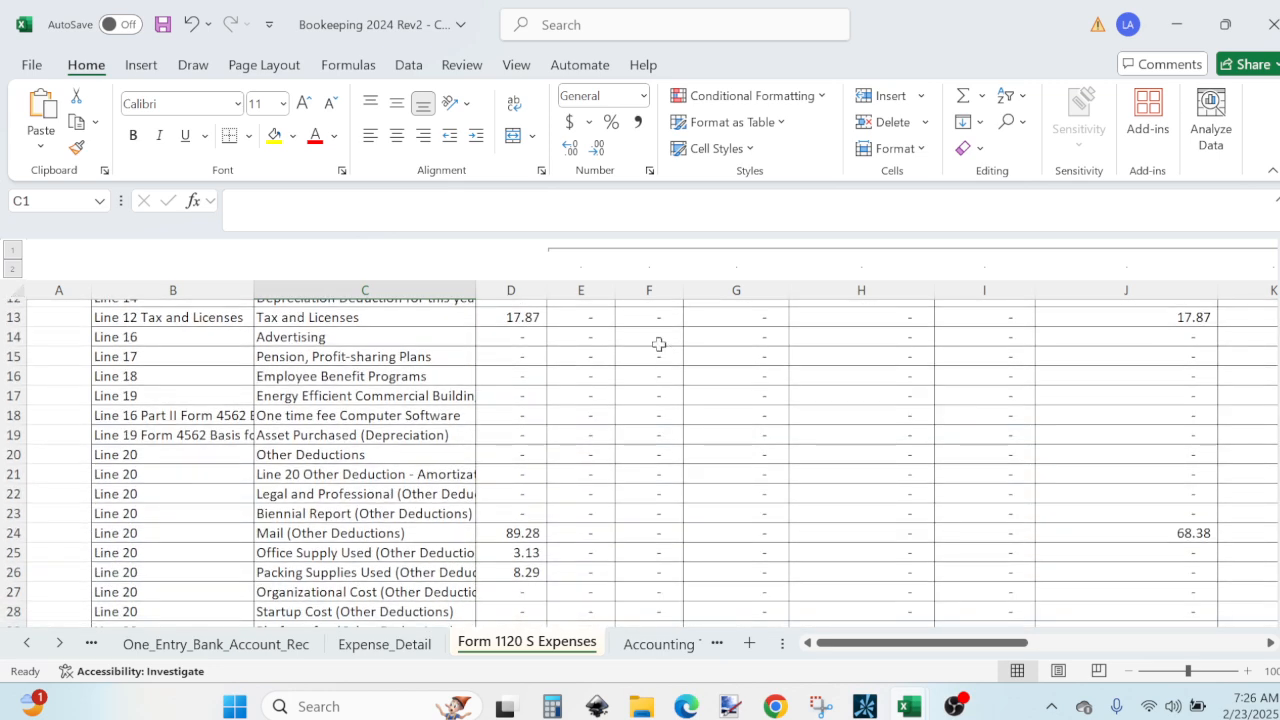
pyautogui.moveTo(510, 533); pyautogui.dragTo(514, 486)
pyautogui.keyDown('ctrl'); pyautogui.click(503, 545); pyautogui.keyUp('ctrl')
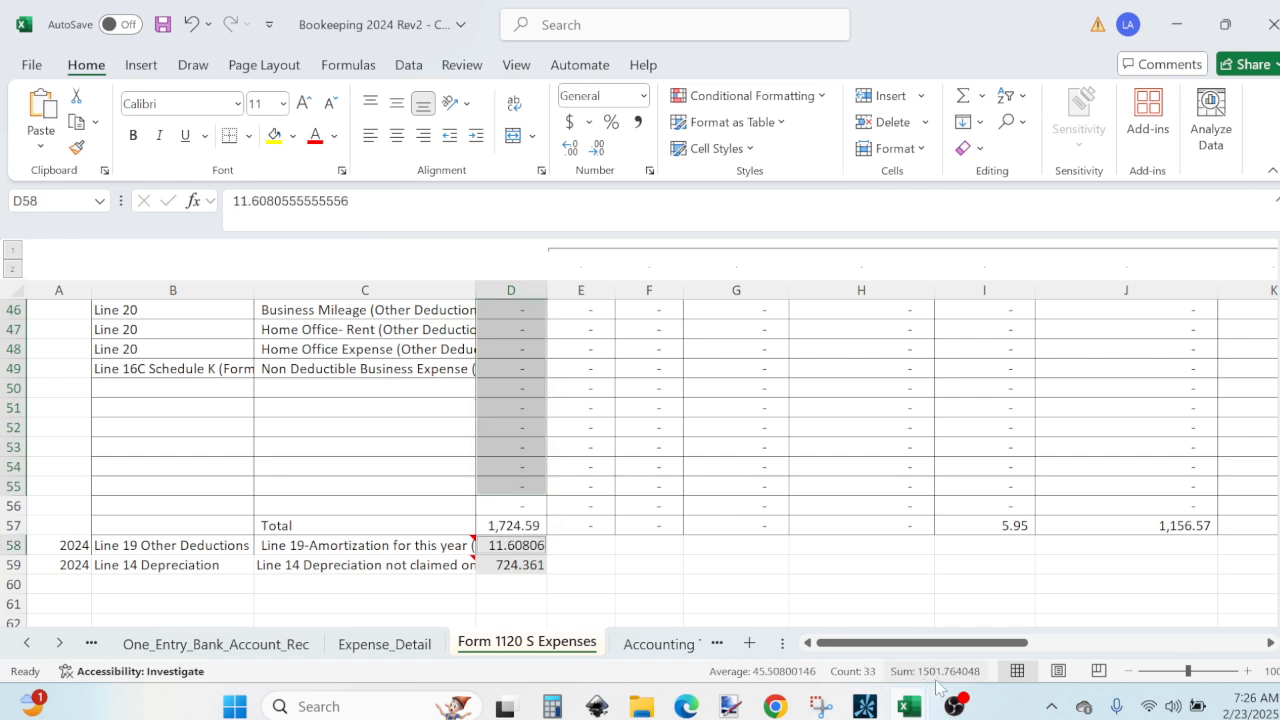
# Step: Enter 1502 on line 20, Other deductions, of Form 1120-S
pyautogui.click(686, 706)
pyautogui.click(1008, 435)
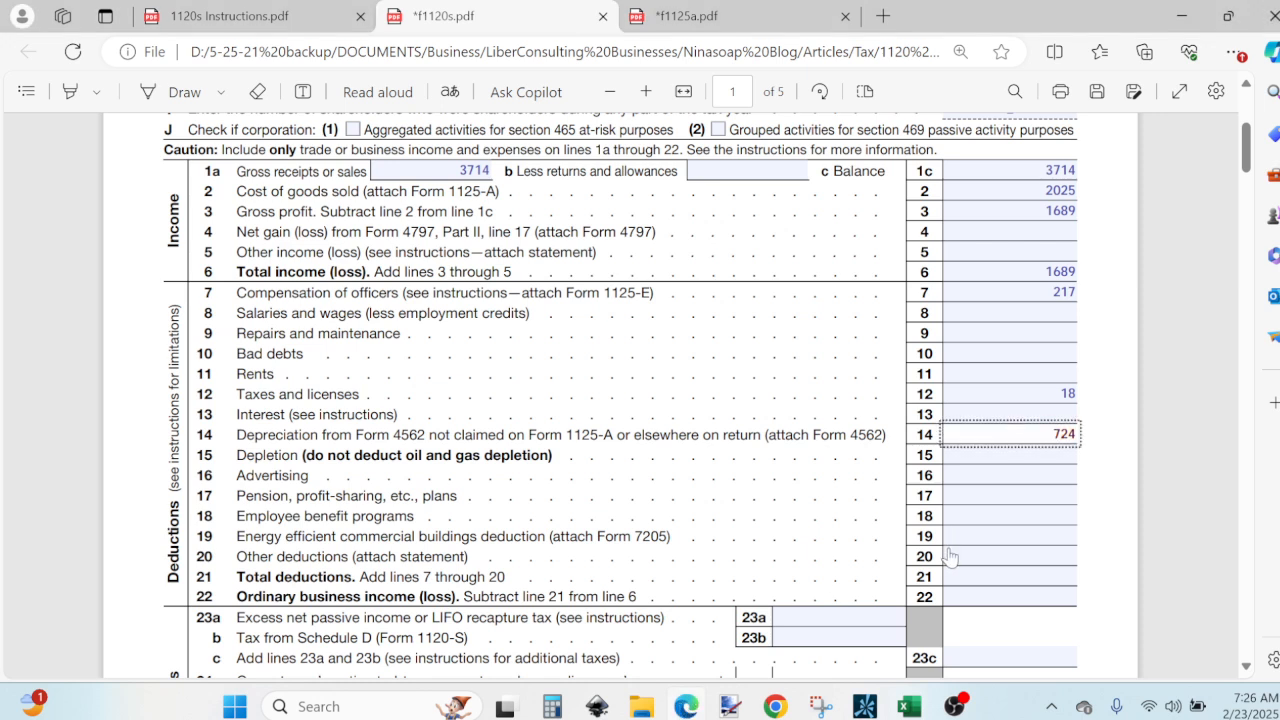
pyautogui.click(1010, 556)
pyautogui.write('1502')
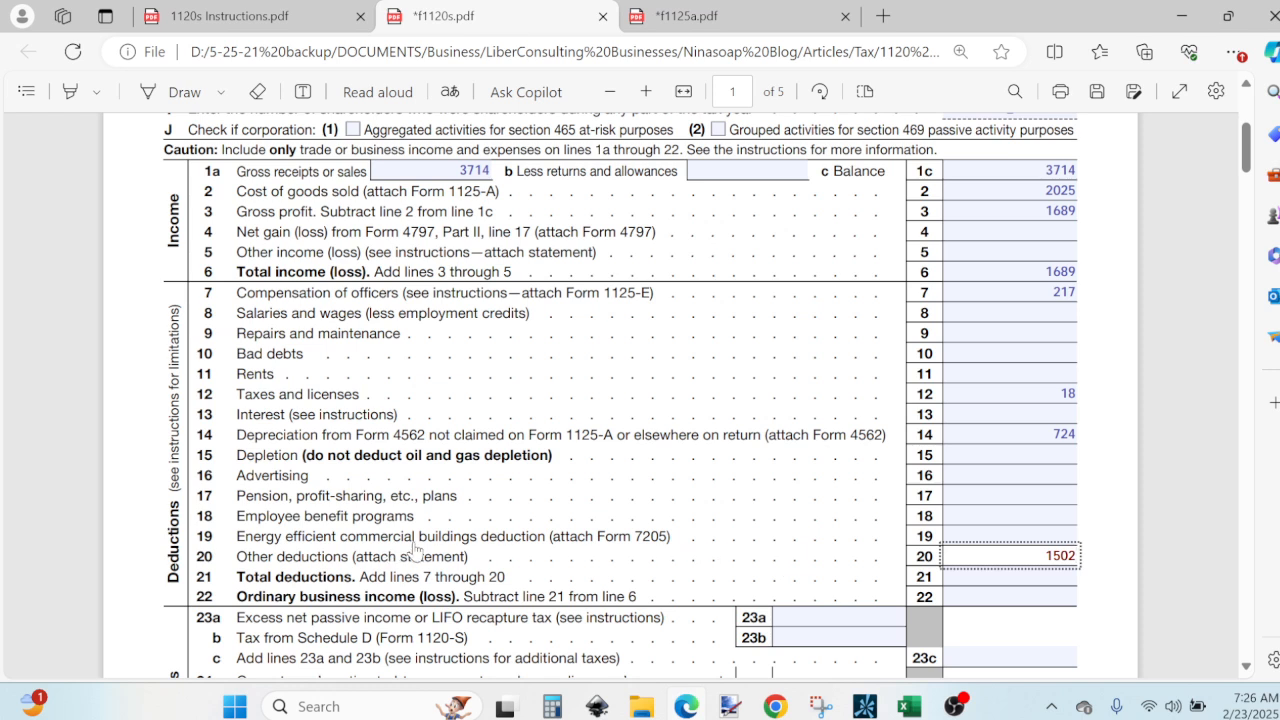
pyautogui.click(574, 566)
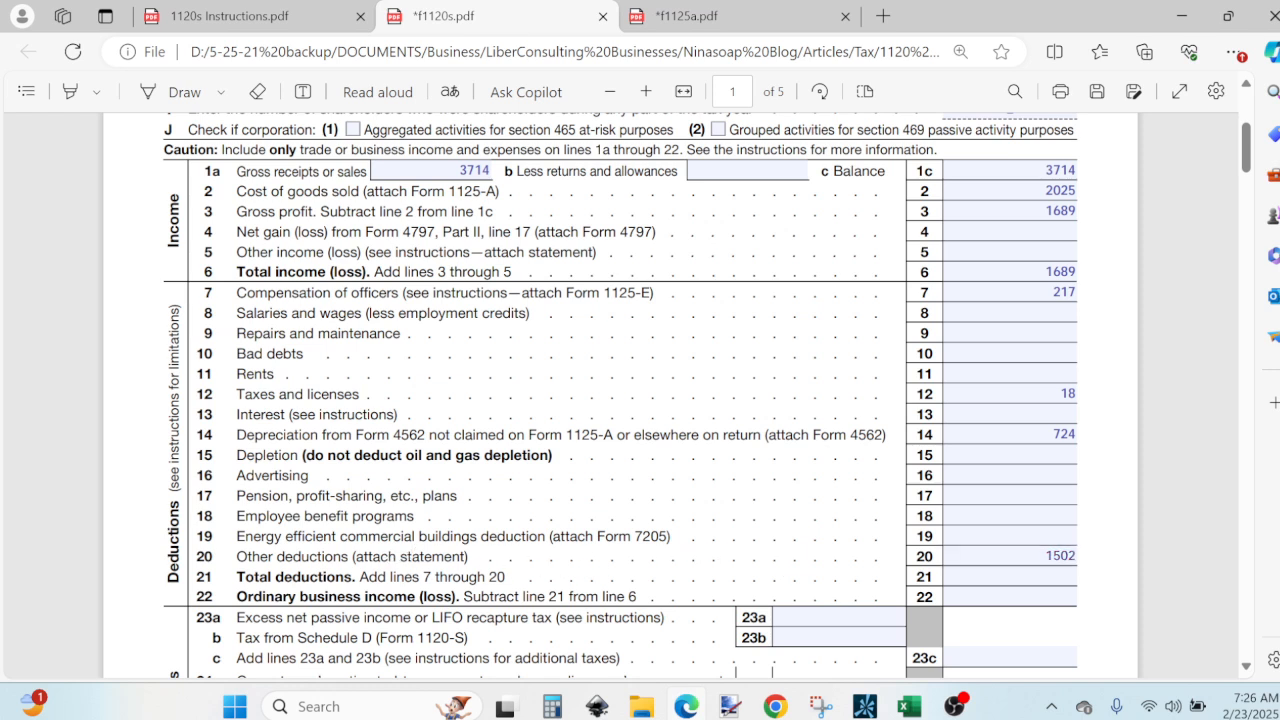
# Step: Check the Line 20 Page 1 total in the Sch L_2024 workbook's Sch K sheet, then view the heading section of Form 1120-S
pyautogui.moveTo(915, 707)
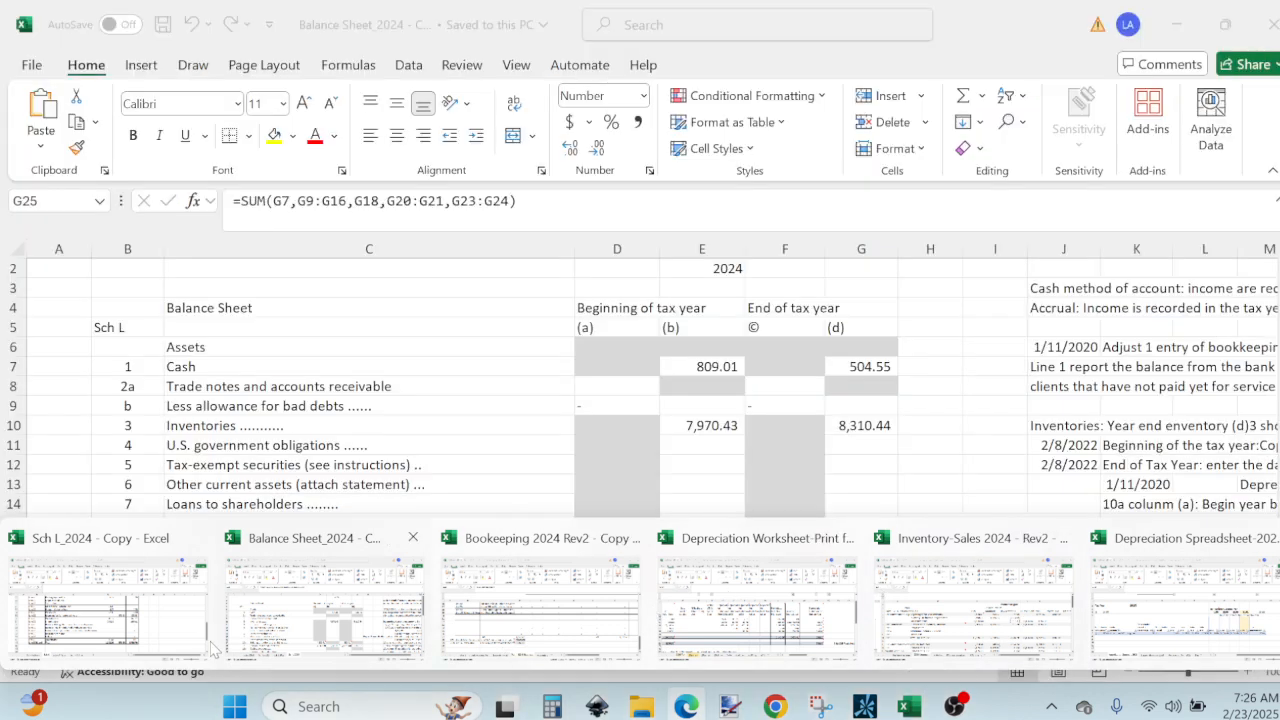
pyautogui.click(200, 645)
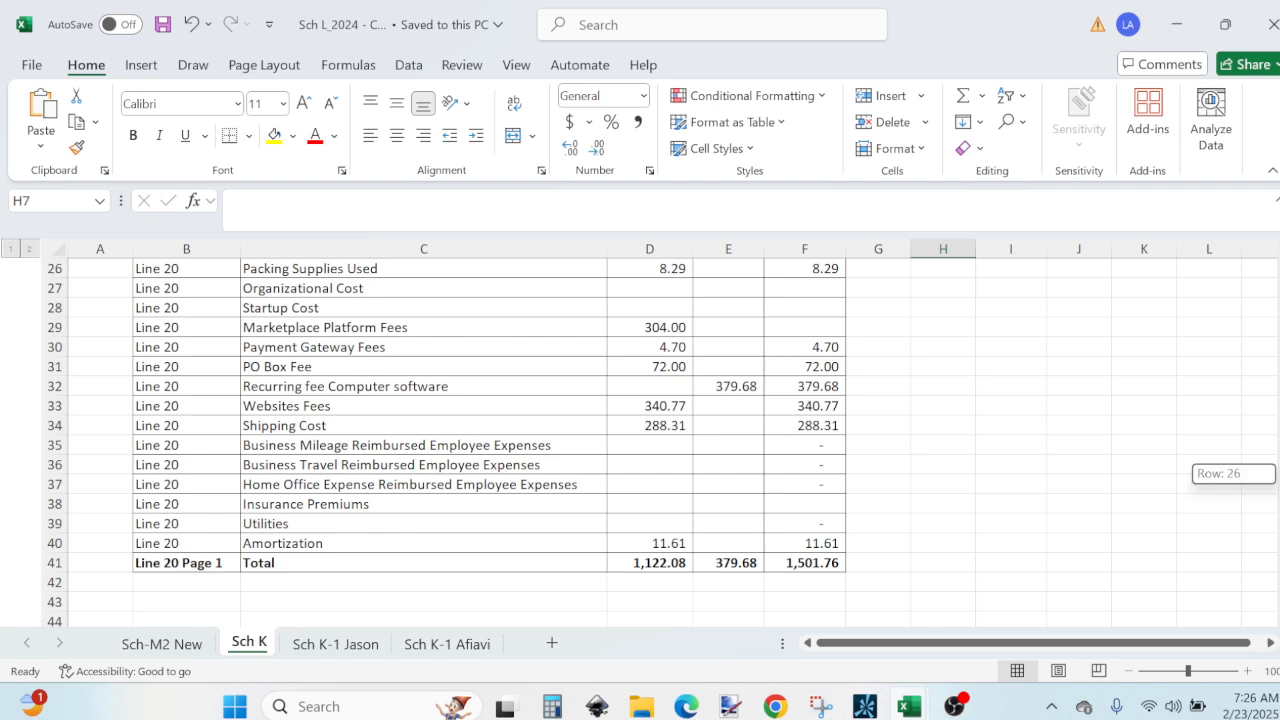
pyautogui.click(686, 706)
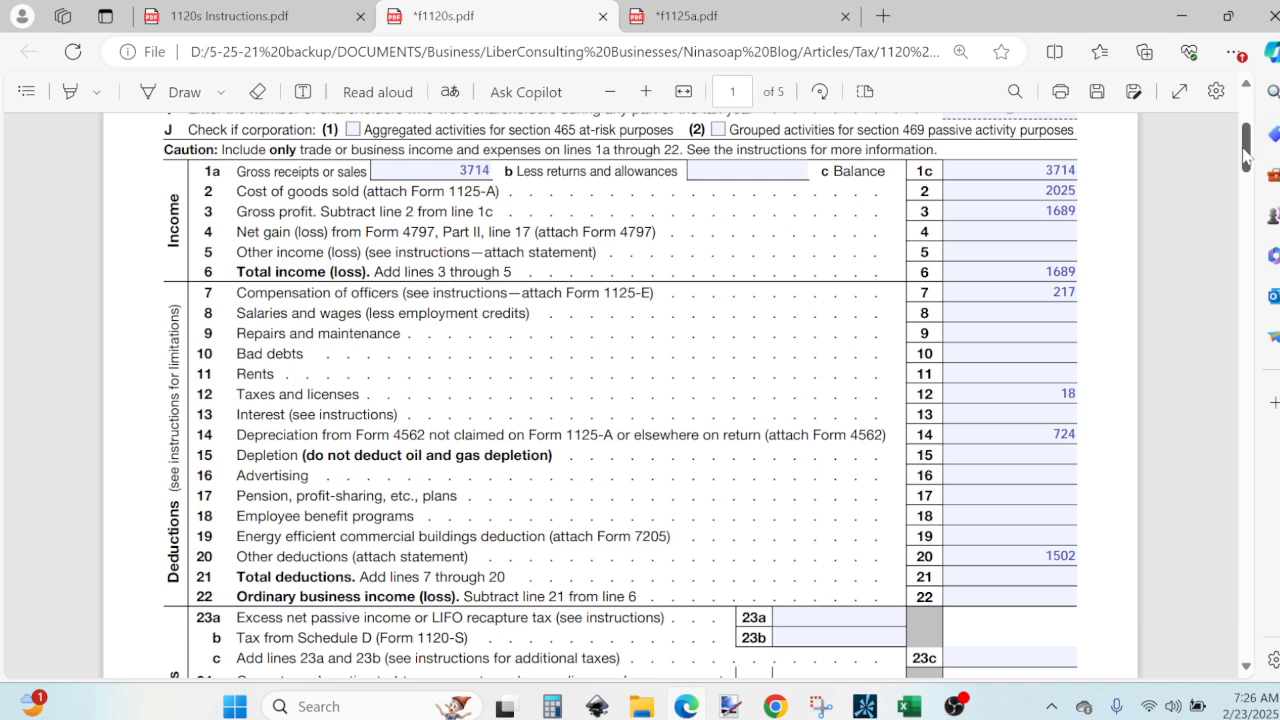
pyautogui.moveTo(1244, 152); pyautogui.dragTo(1244, 122)
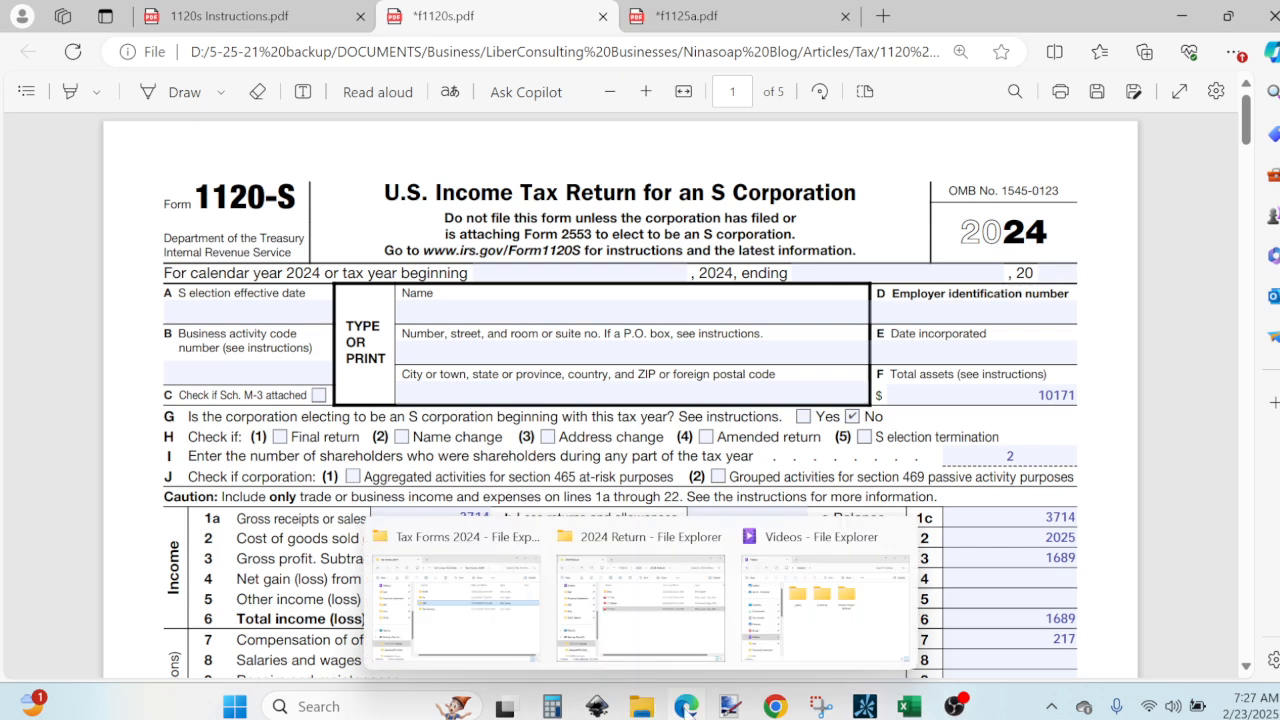
# Step: Review the Form 1120S supplemental information in the Sch K sheet, covering Schedule K line 1 income and the Line 20 Other Deductions table
pyautogui.moveTo(693, 710)
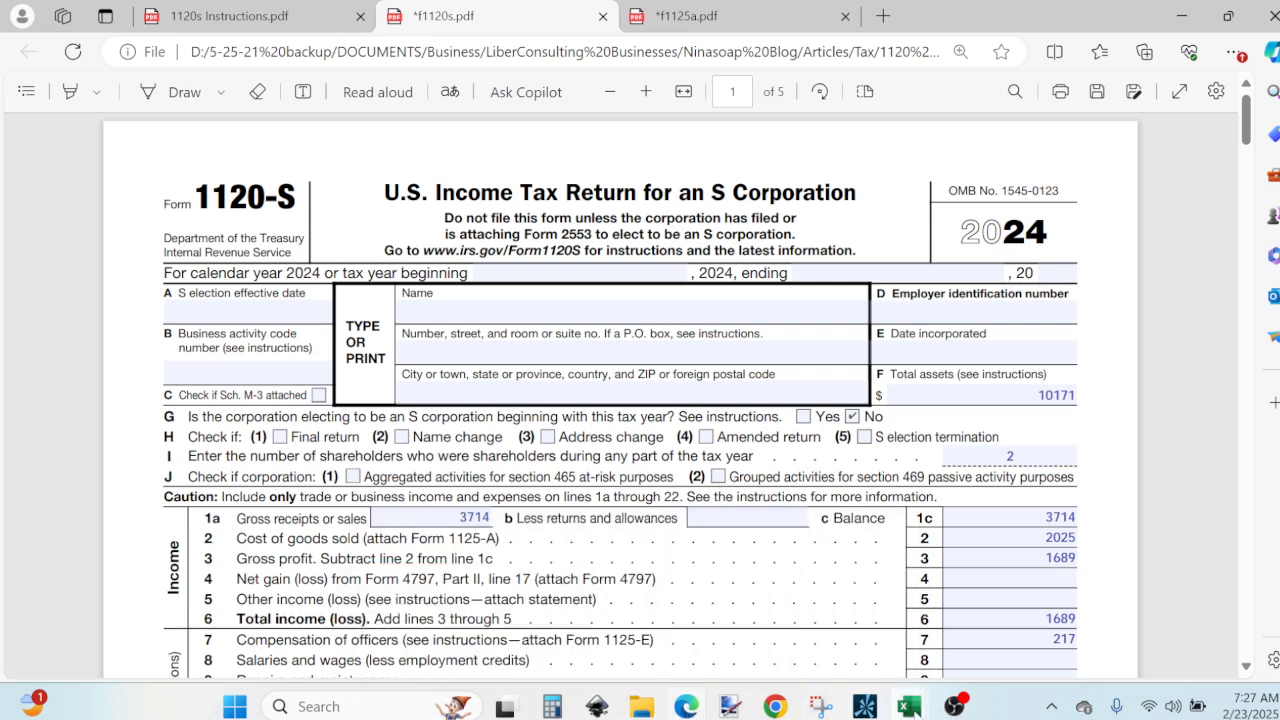
pyautogui.moveTo(913, 710)
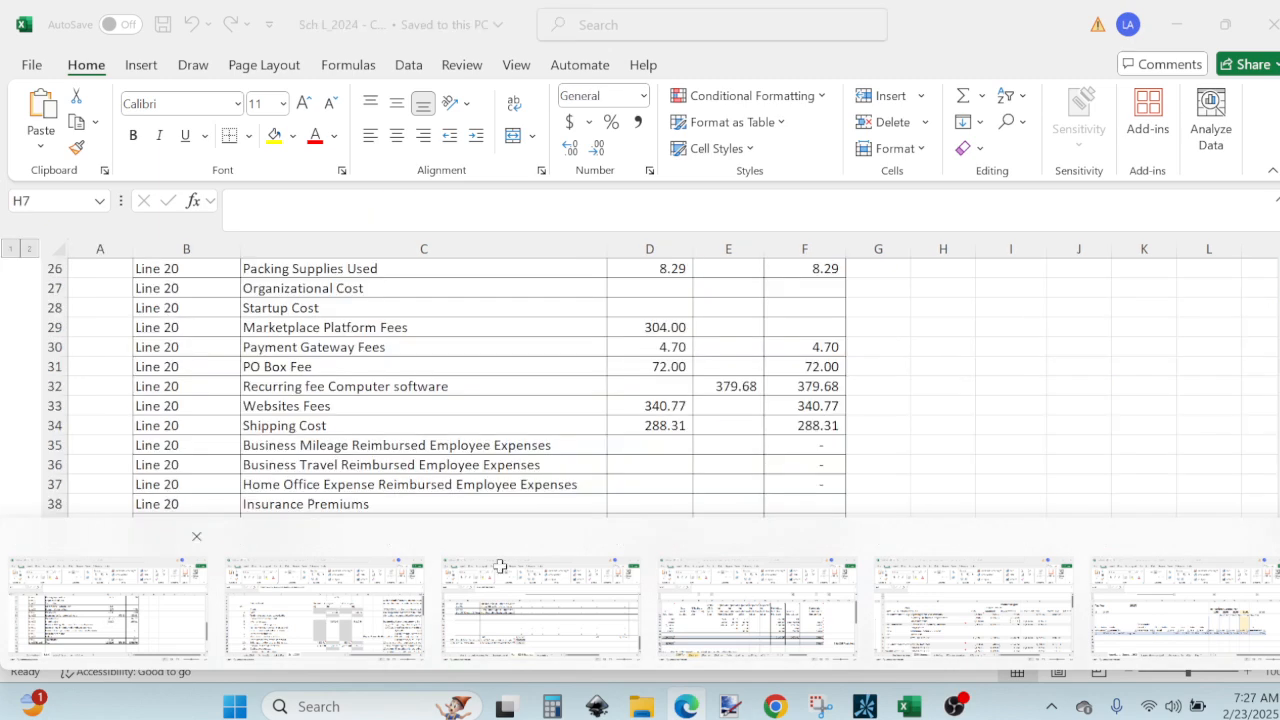
pyautogui.click(500, 566)
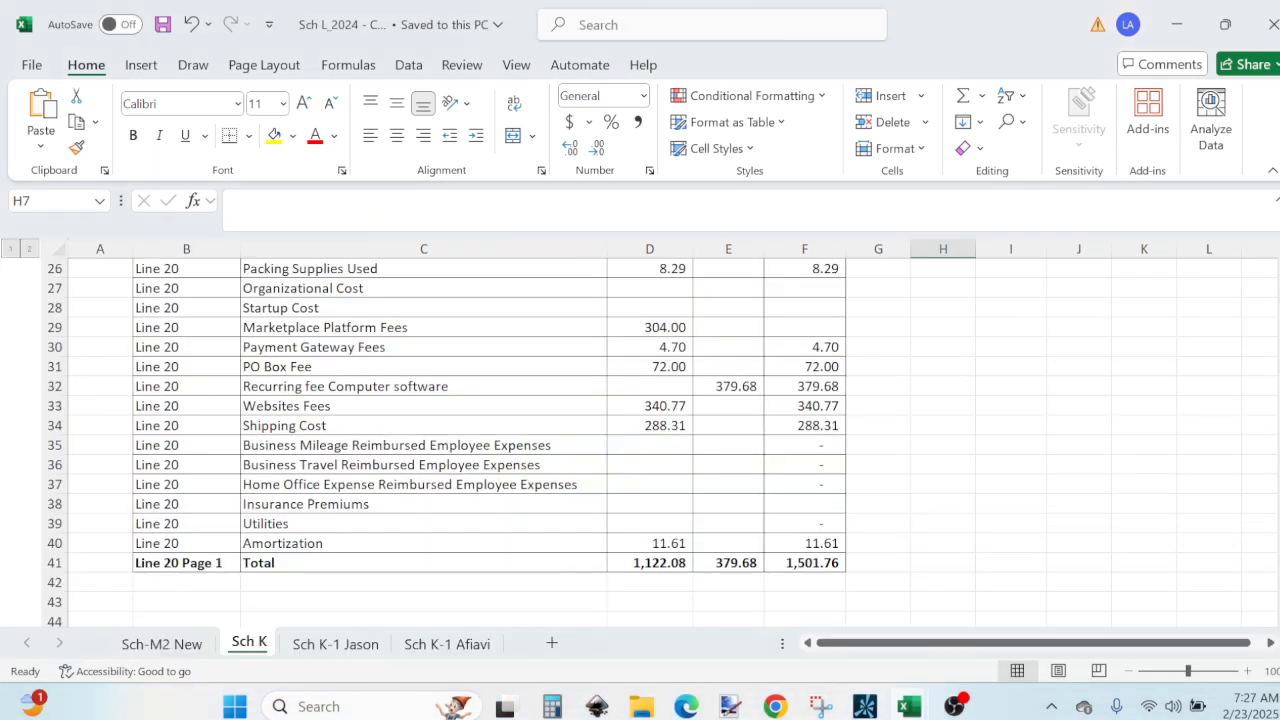
pyautogui.moveTo(1279, 463); pyautogui.dragTo(1279, 460)
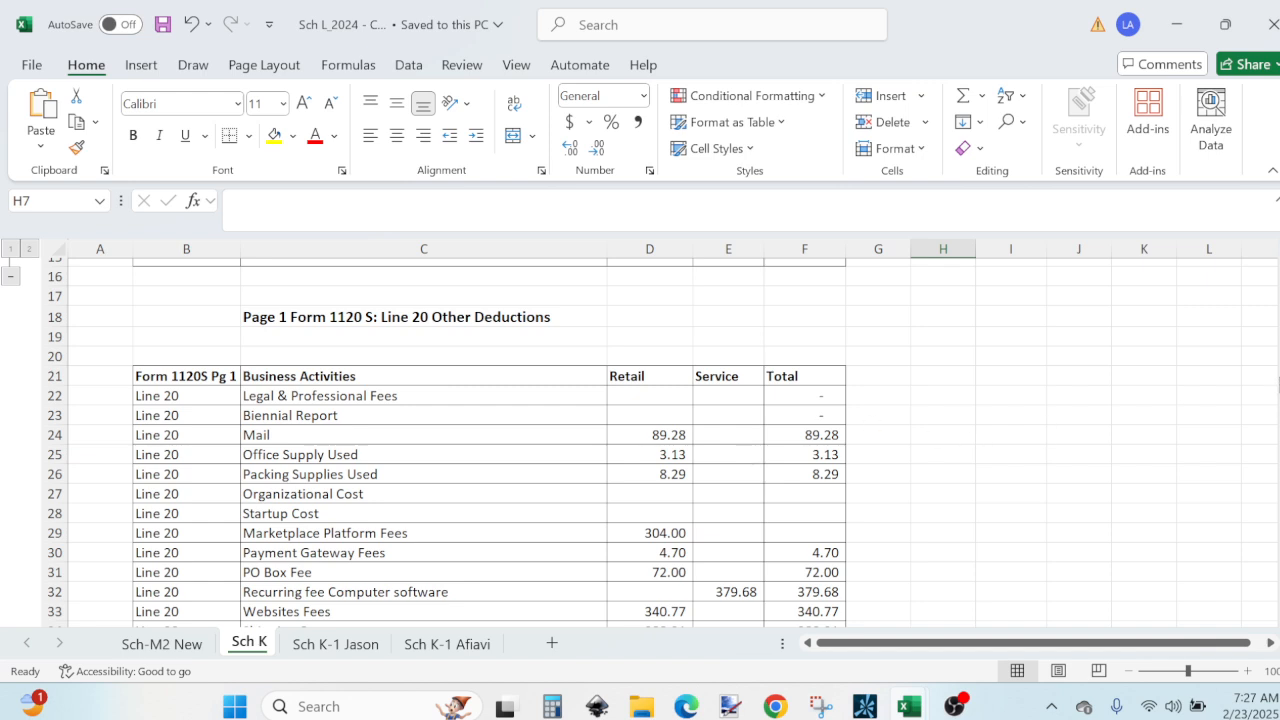
pyautogui.moveTo(1279, 390); pyautogui.dragTo(1279, 343)
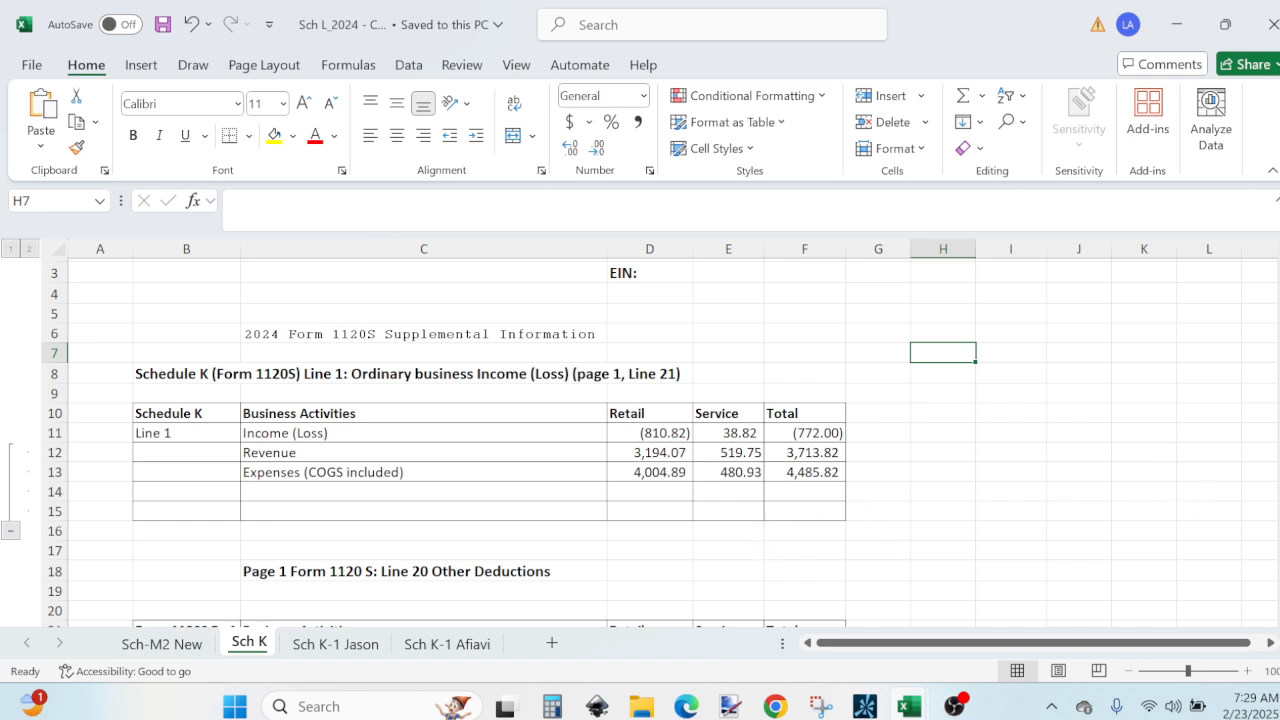
pyautogui.moveTo(1279, 363); pyautogui.dragTo(1279, 369)
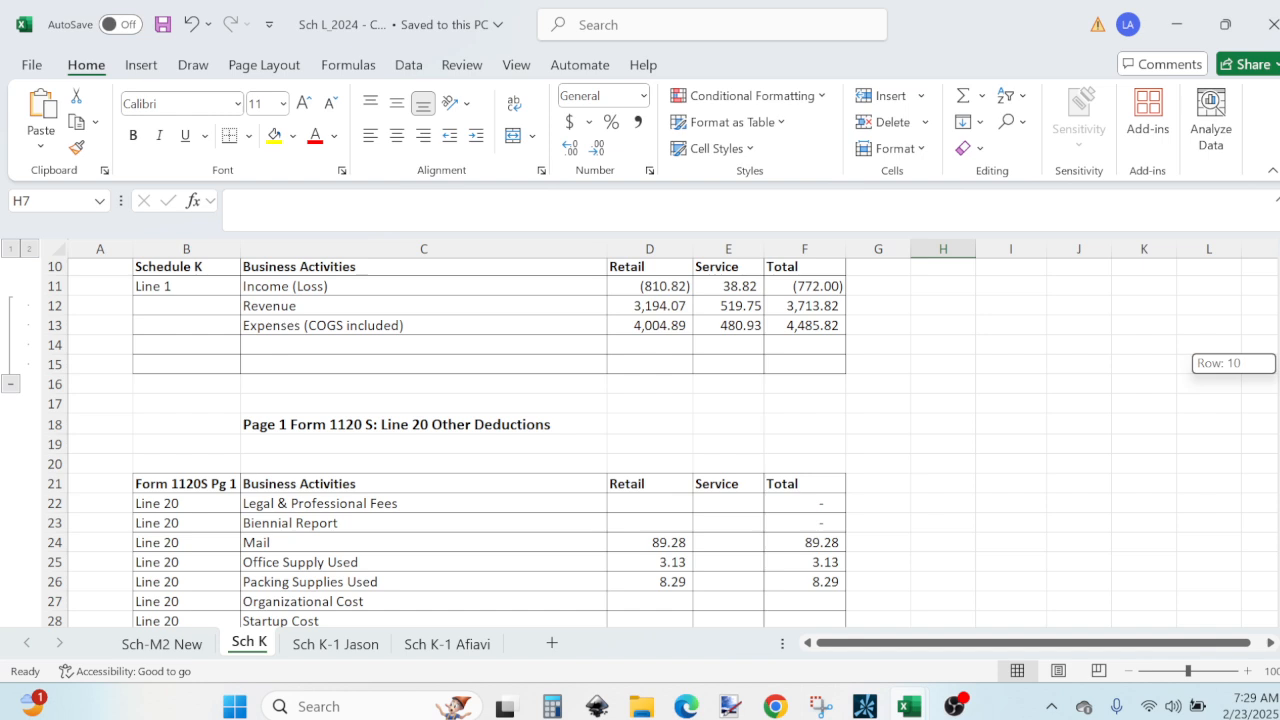
pyautogui.moveTo(1279, 369); pyautogui.dragTo(1279, 378)
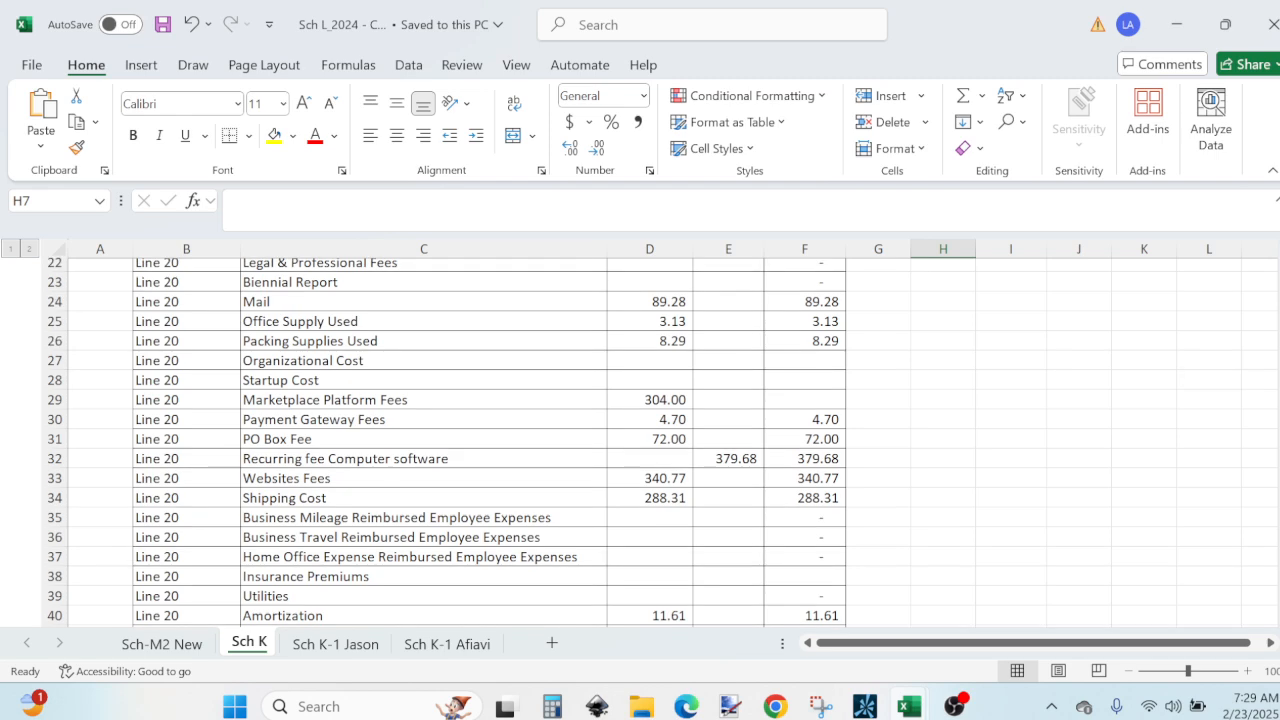
# Step: Return to Form 1120-S and check the income and deduction entries on page 1, lines 1a through 22
pyautogui.click(690, 708)
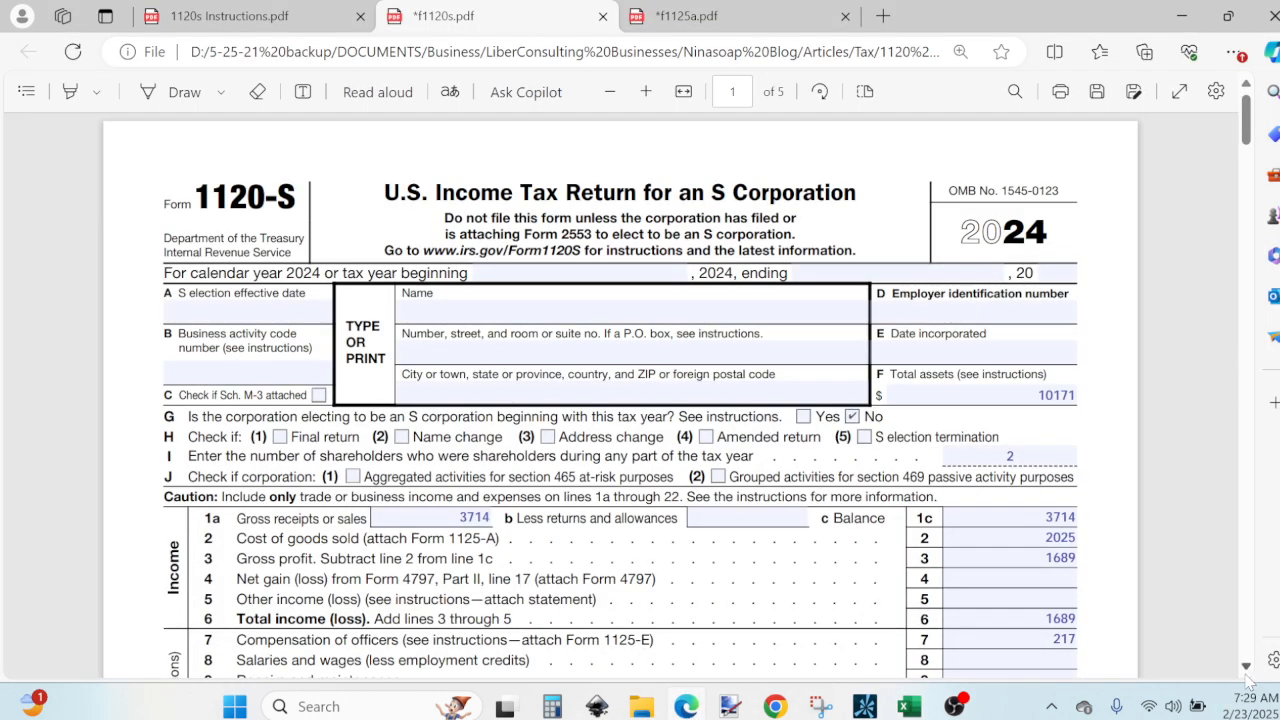
pyautogui.scroll(-2, 1246, 672)
pyautogui.scroll(-6, 1248, 680)
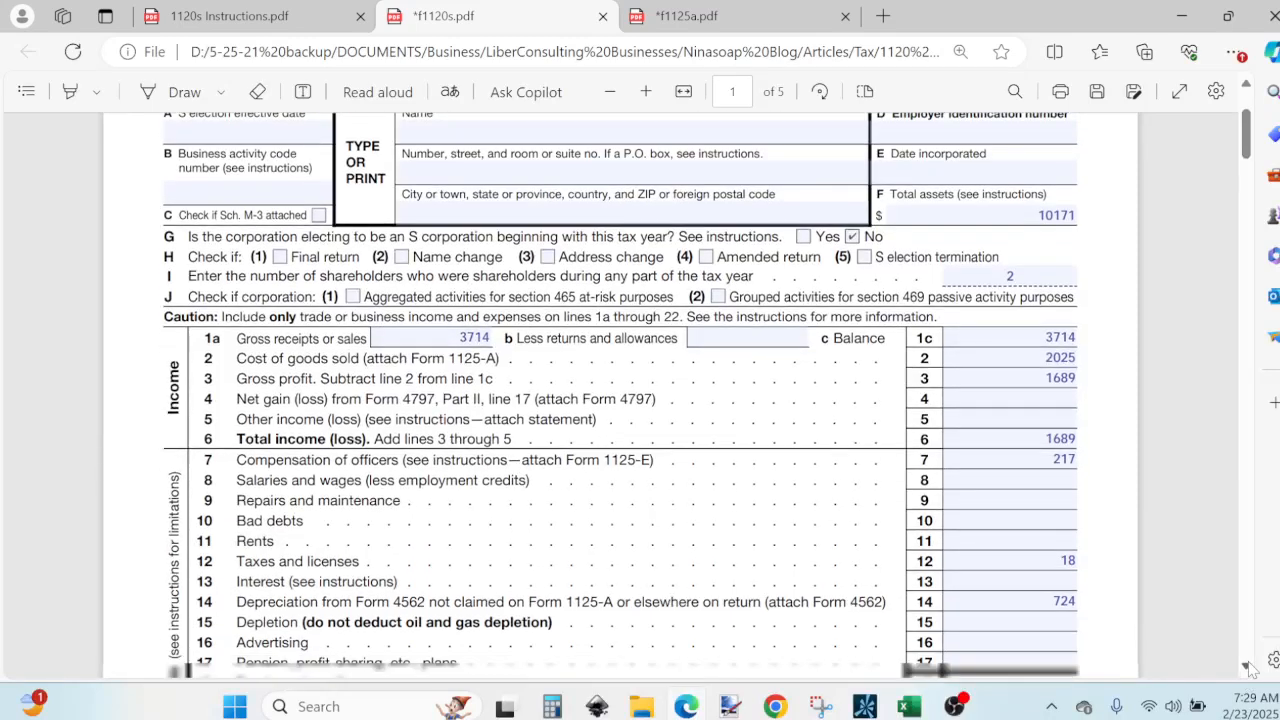
pyautogui.scroll(-2, 1250, 675)
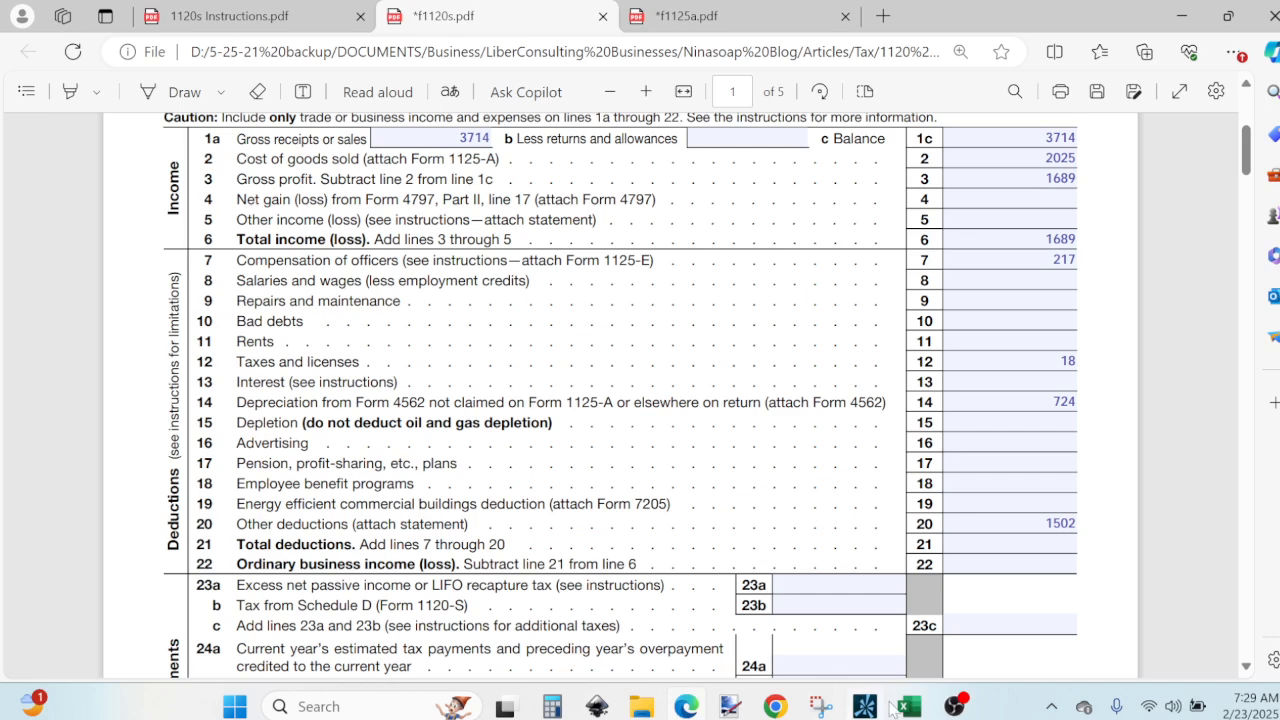
# Step: Check the employee expense reimbursement, insurance, utilities, amortization and total rows of the Line 20 table in the Sch K sheet
pyautogui.moveTo(908, 708)
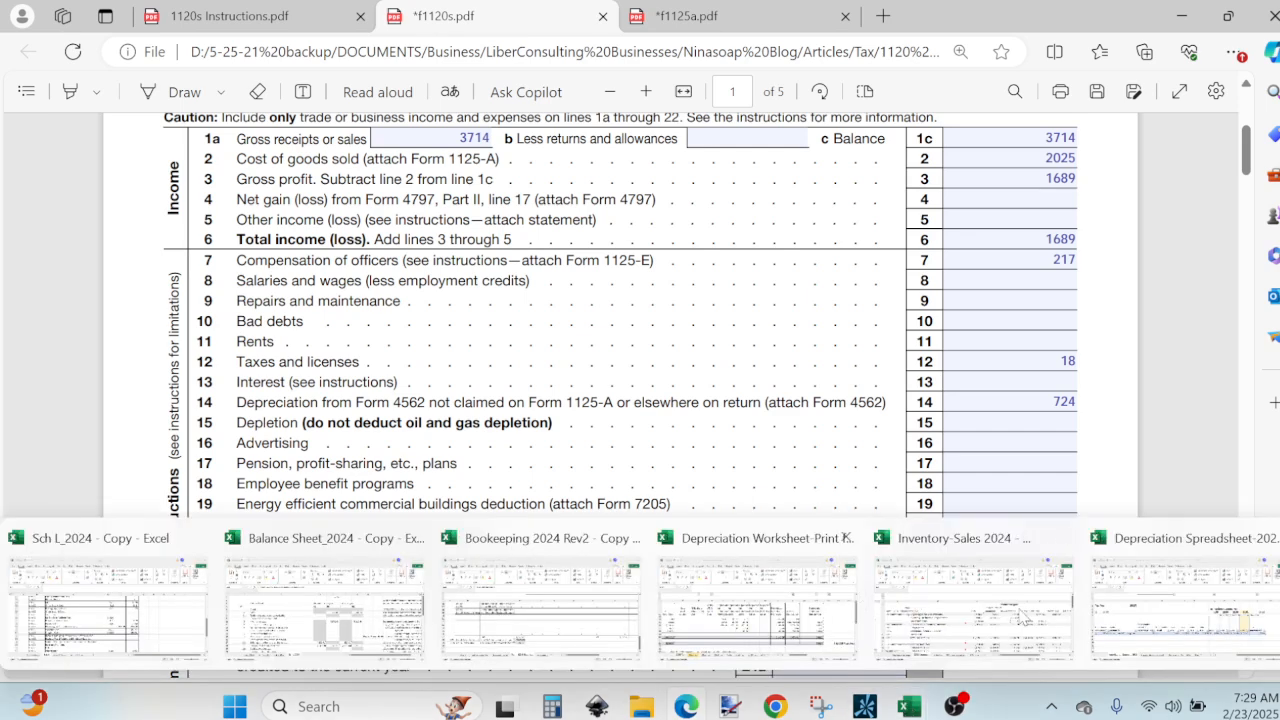
pyautogui.moveTo(505, 638)
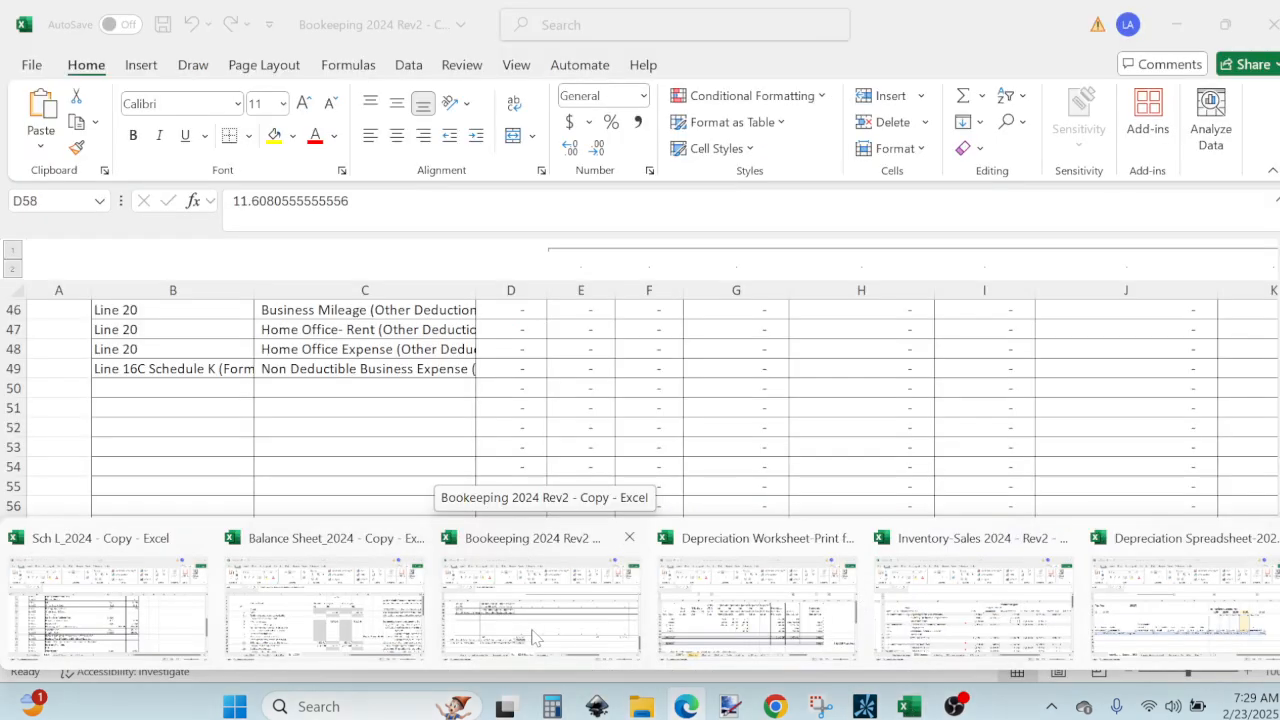
pyautogui.click(176, 617)
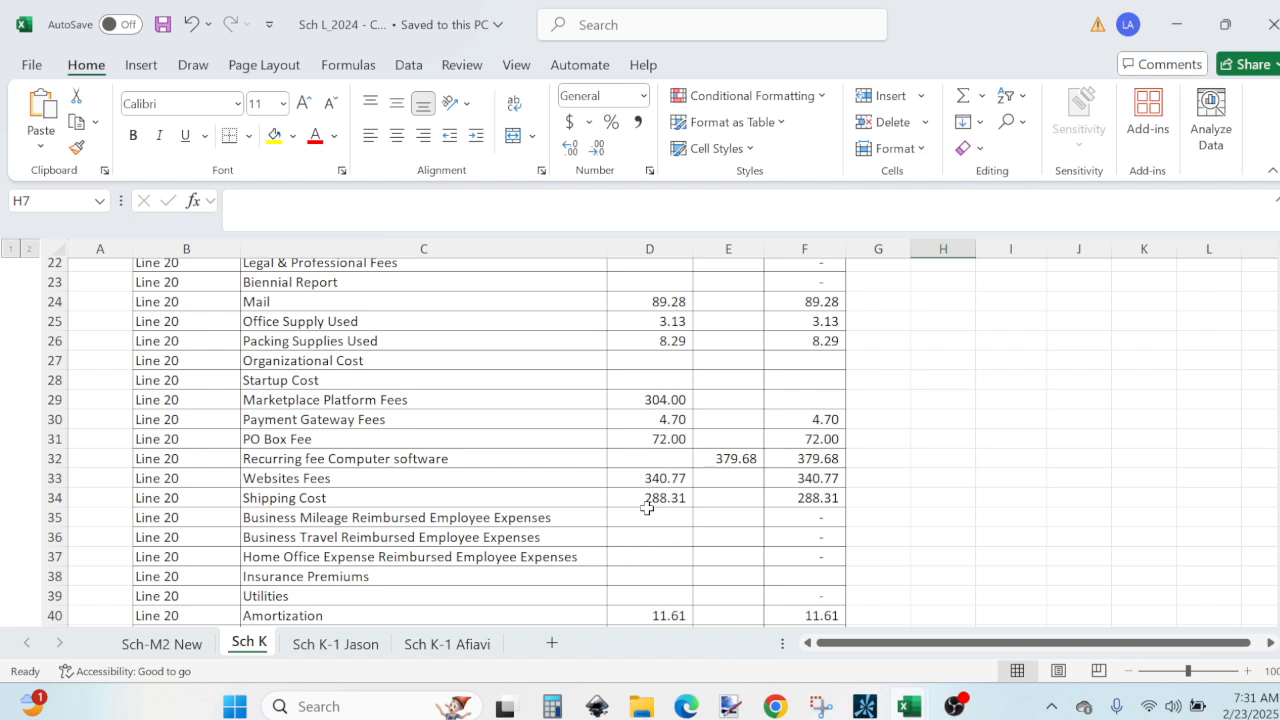
pyautogui.click(655, 540)
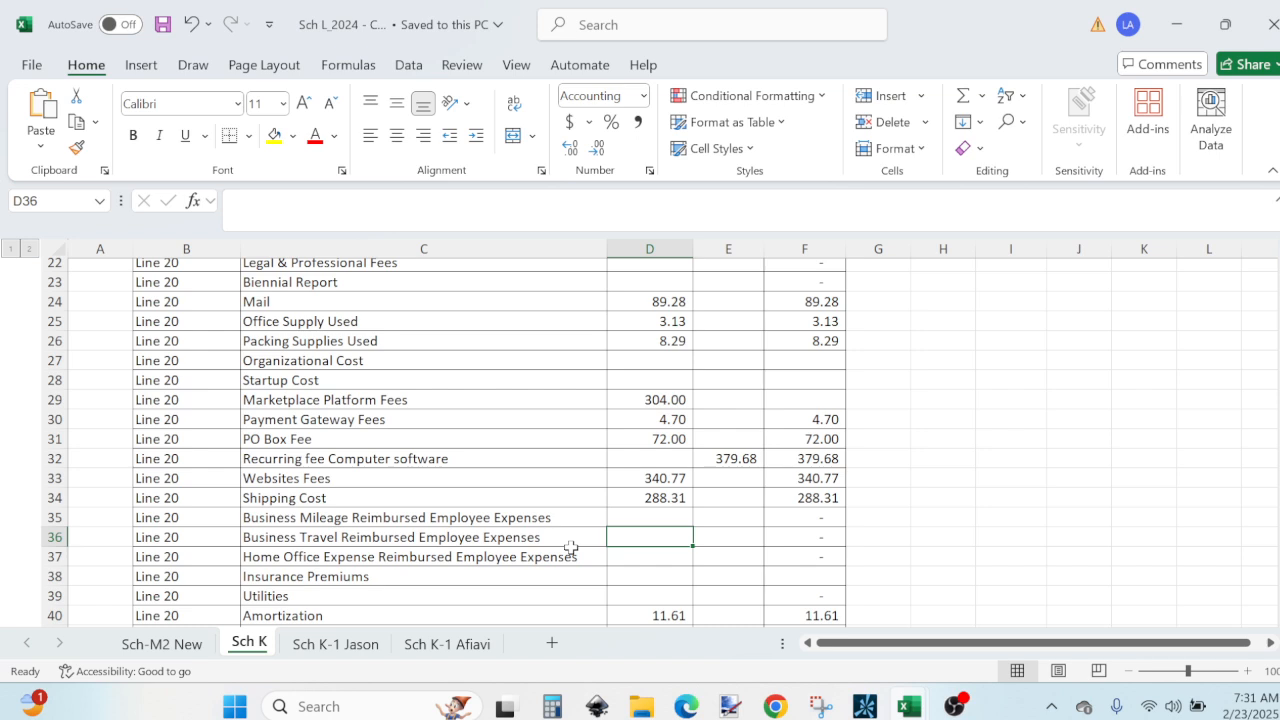
pyautogui.click(649, 577)
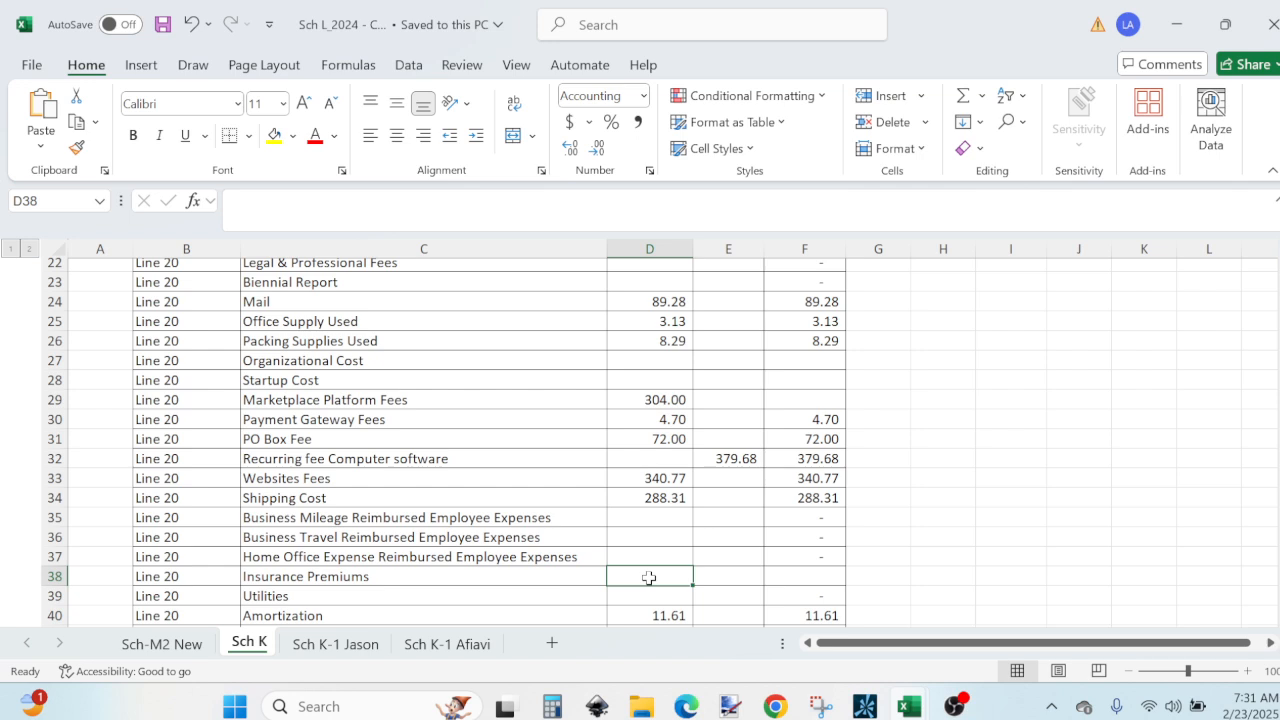
pyautogui.press('Down')
pyautogui.press('Down')
pyautogui.press('Down')
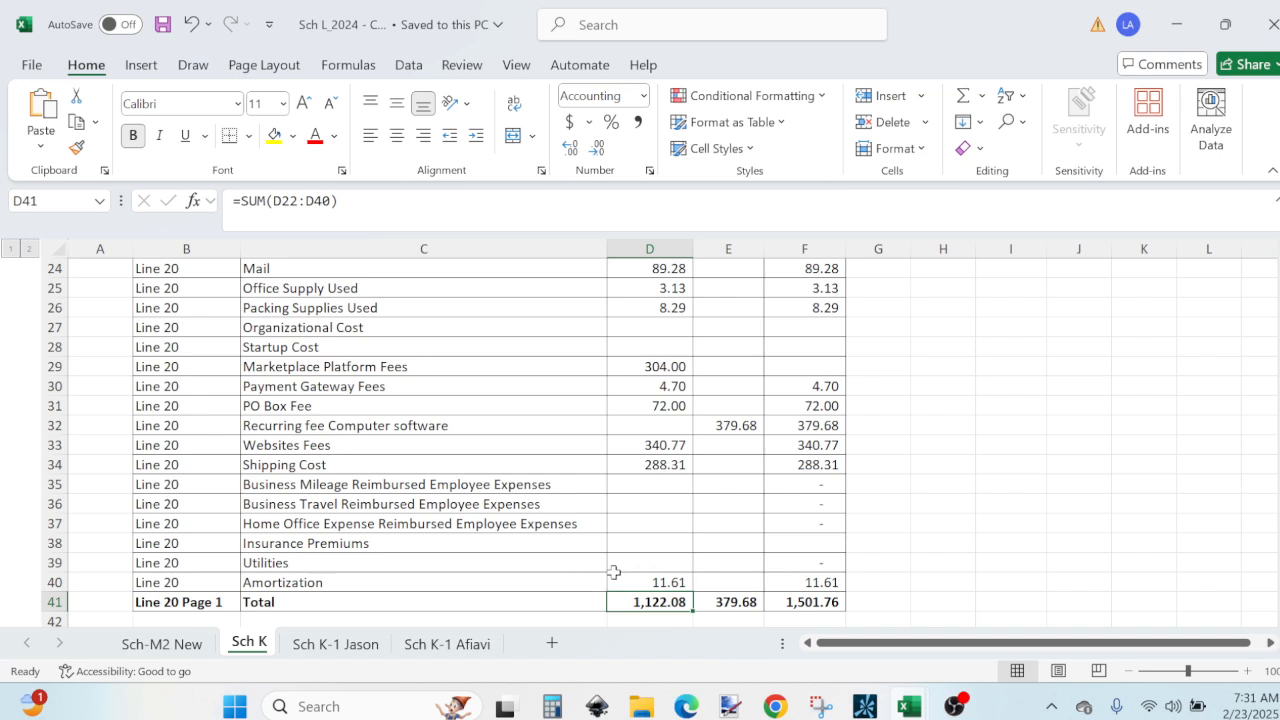
pyautogui.click(652, 585)
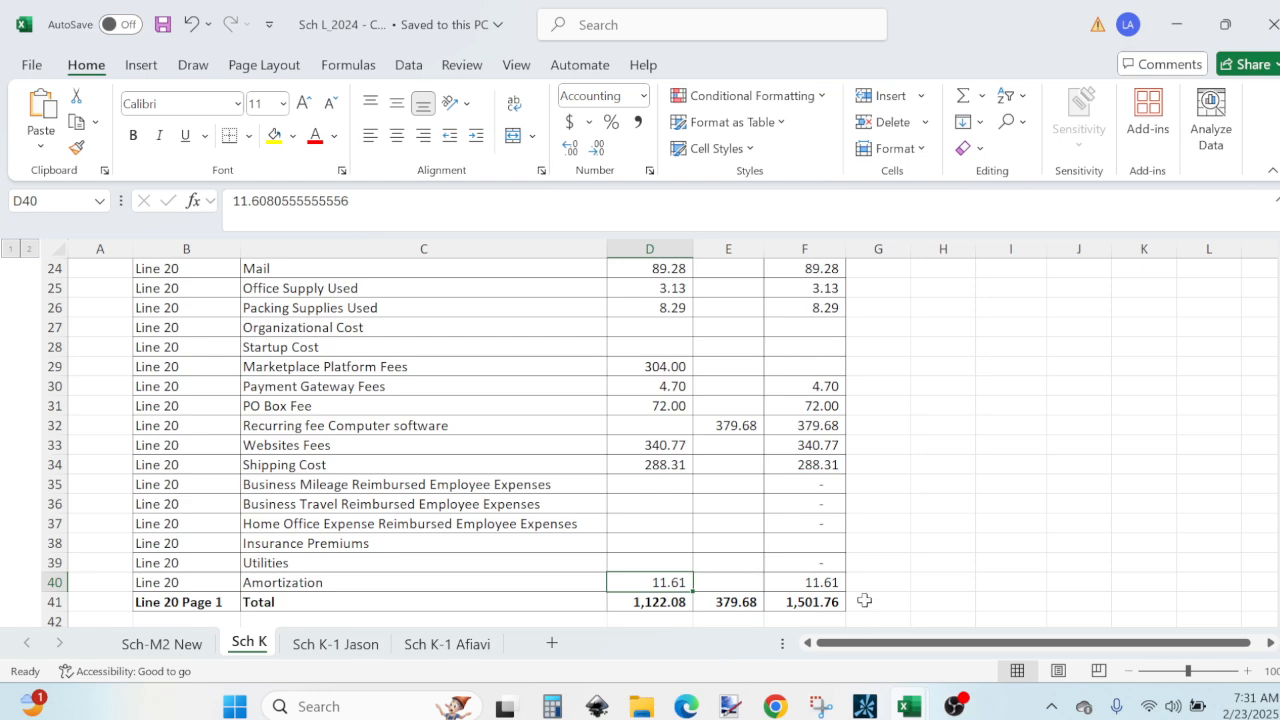
# Step: Add the Form 1120-S deductions from lines 7, 12, 14 and 20 in Calculator: 217 + 18 + 724 + 1502
pyautogui.click(685, 706)
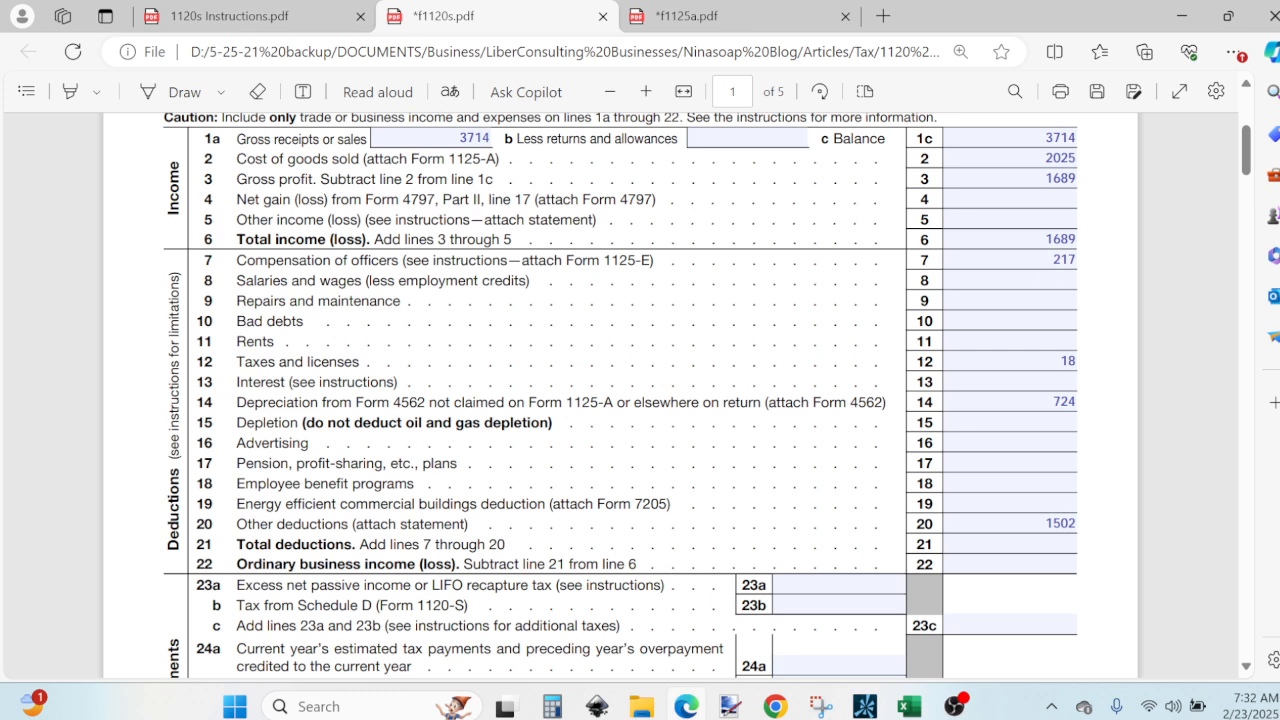
pyautogui.click(551, 706)
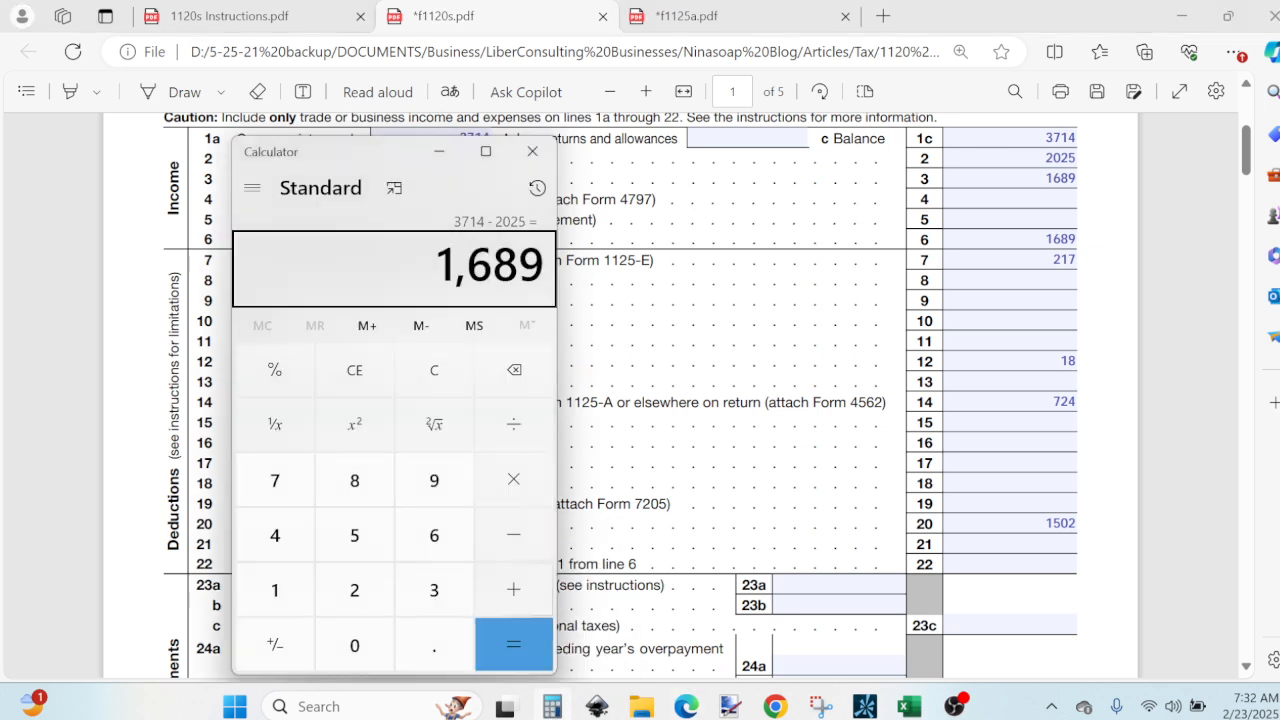
pyautogui.write('217')
pyautogui.press('+')
pyautogui.write('18')
pyautogui.press('+')
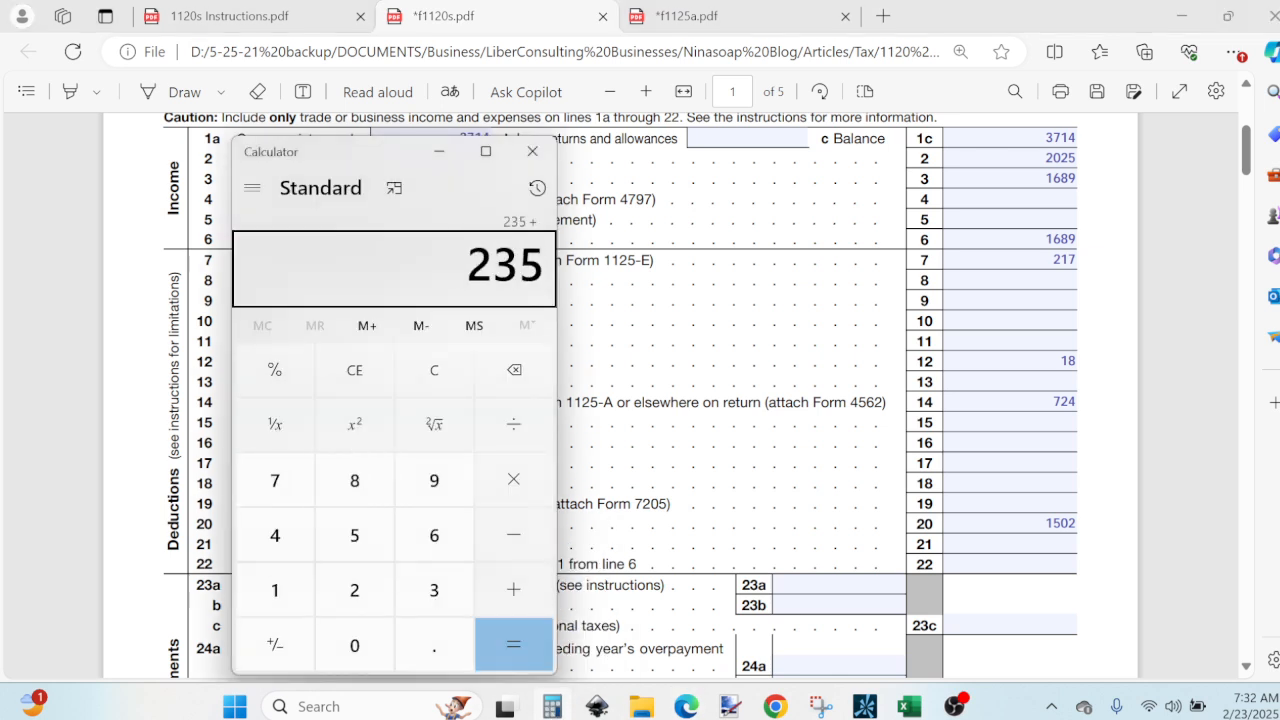
pyautogui.write('724')
pyautogui.press('+')
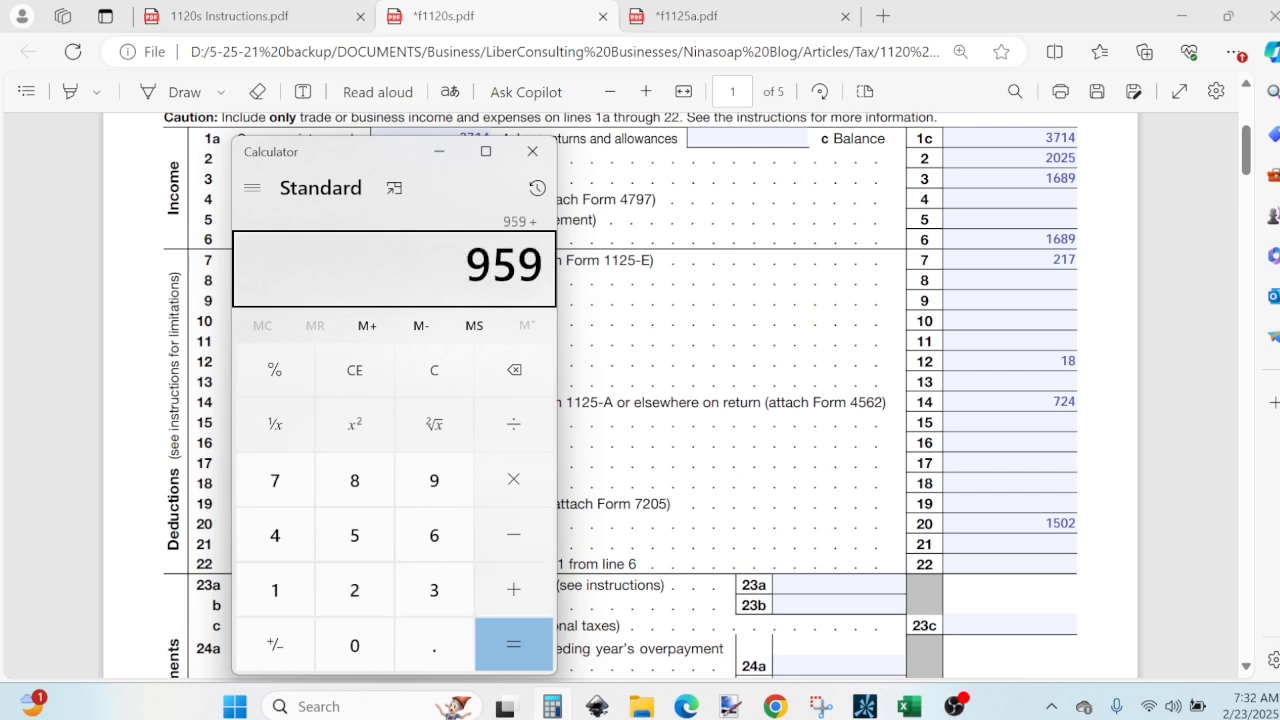
pyautogui.write('1502')
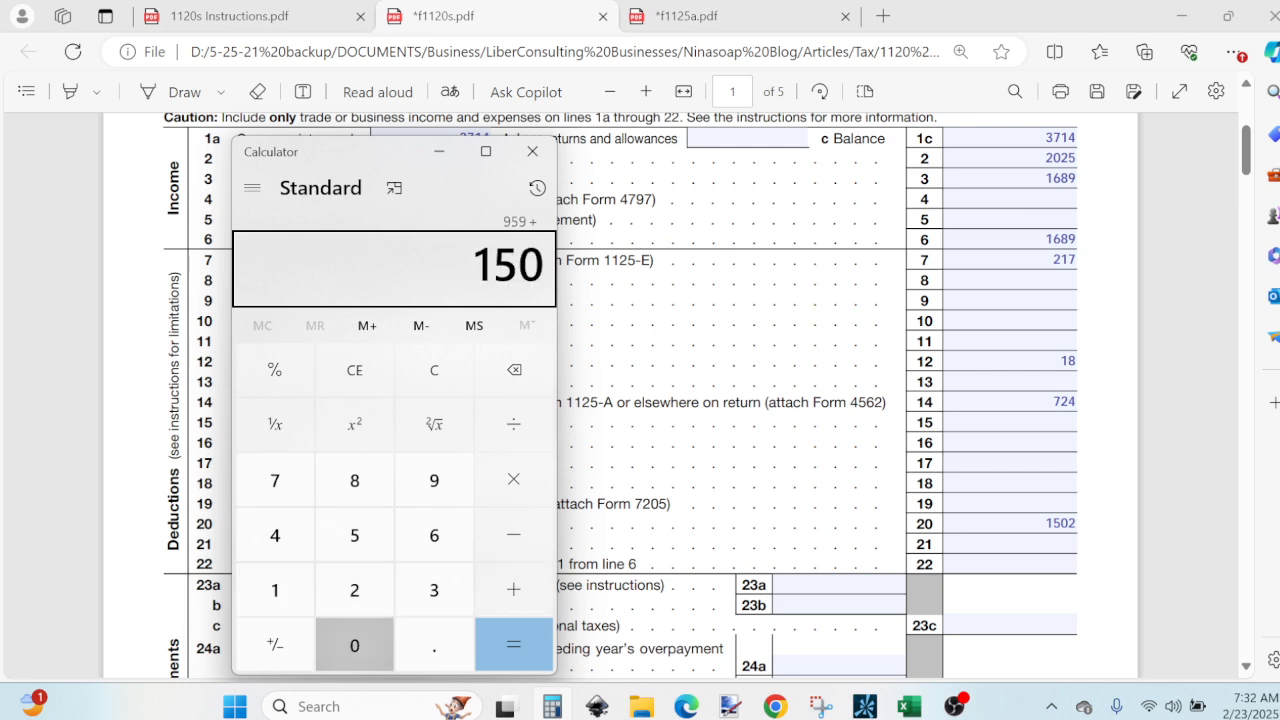
pyautogui.press('Return')
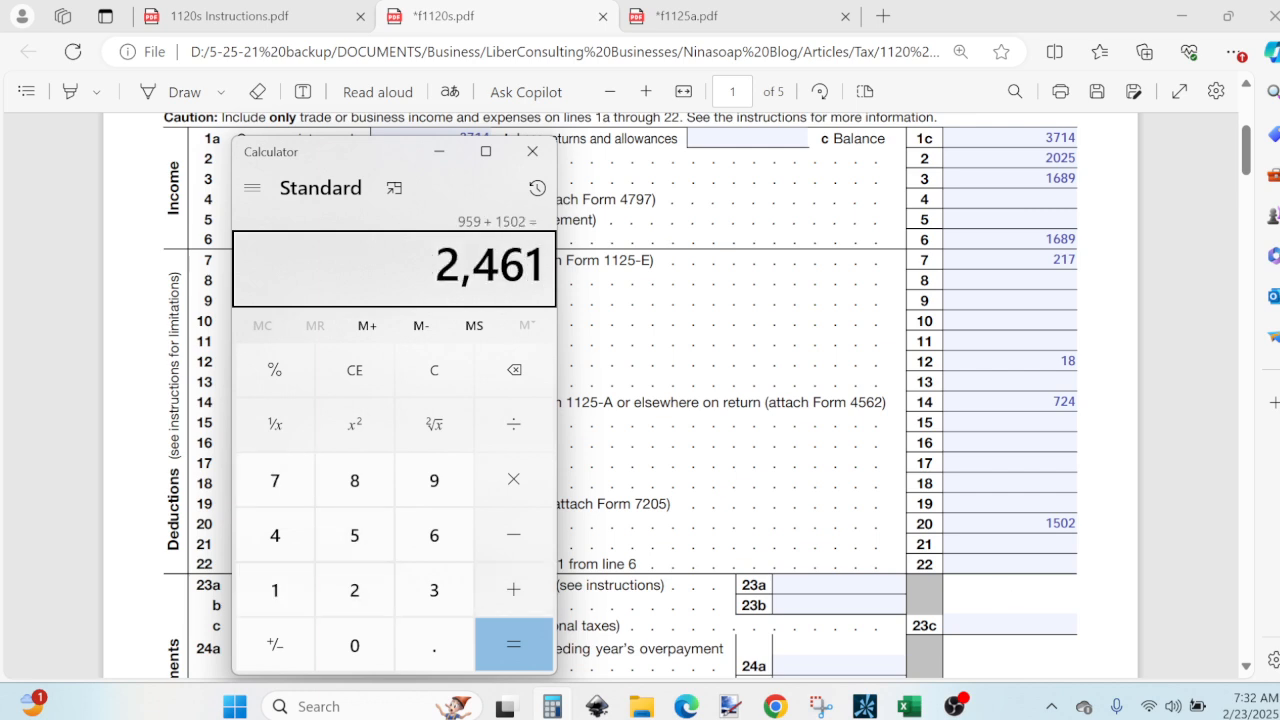
# Step: Enter 2461 as the total deductions on line 21 of Form 1120-S
pyautogui.click(1008, 544)
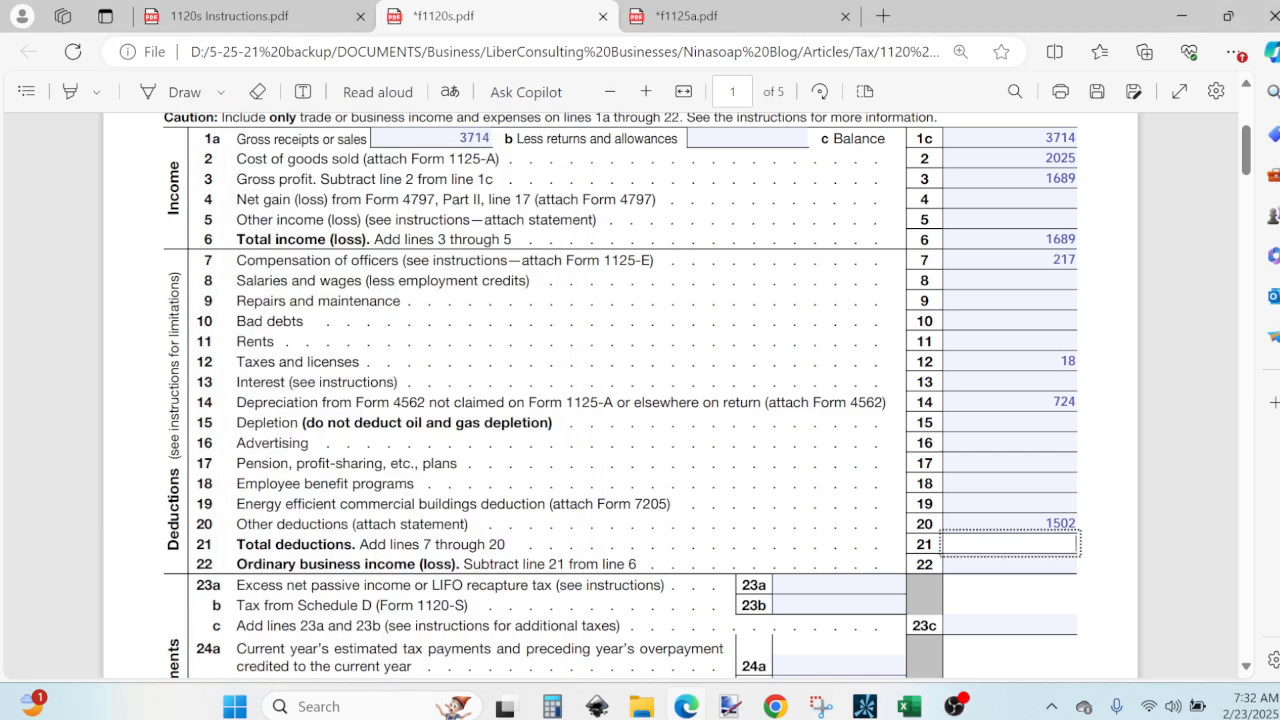
pyautogui.write('2461')
pyautogui.press('Return')
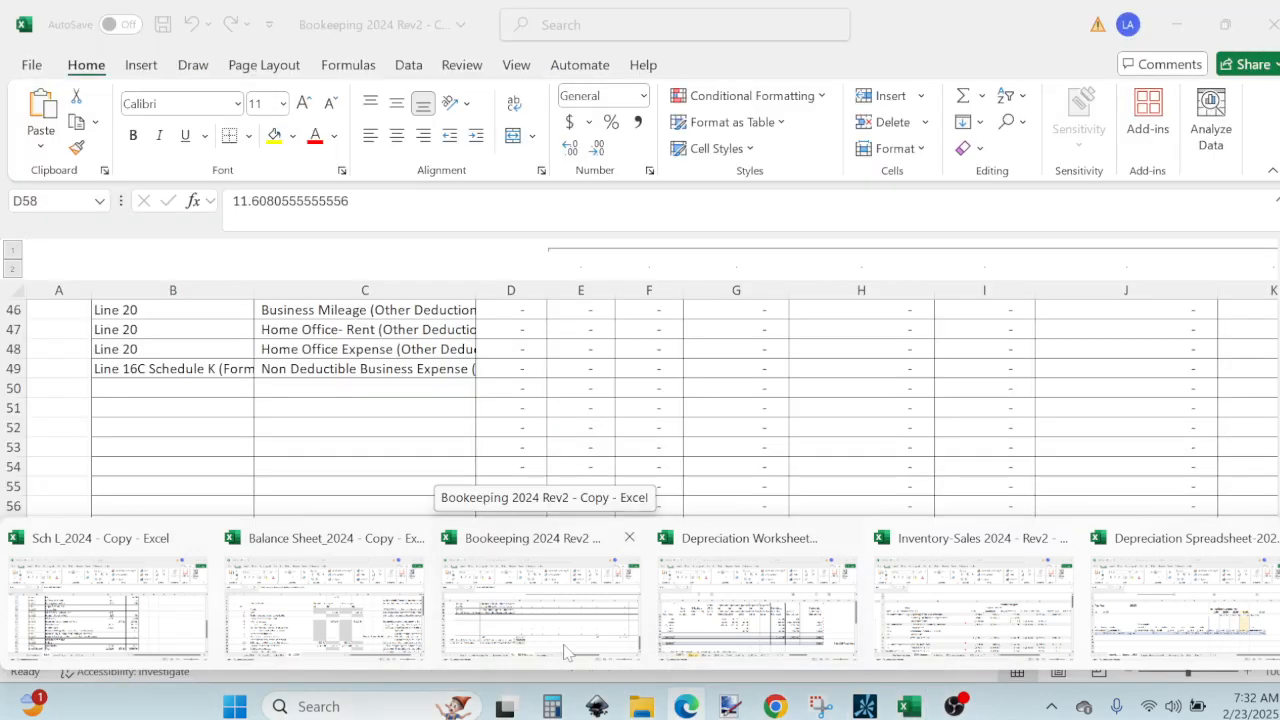
# Step: Switch to the Bookeeping 2024 Rev2 workbook in Excel and check the Total Expenses row of the Form 1120 S Expenses sheet against line 21
pyautogui.click(565, 652)
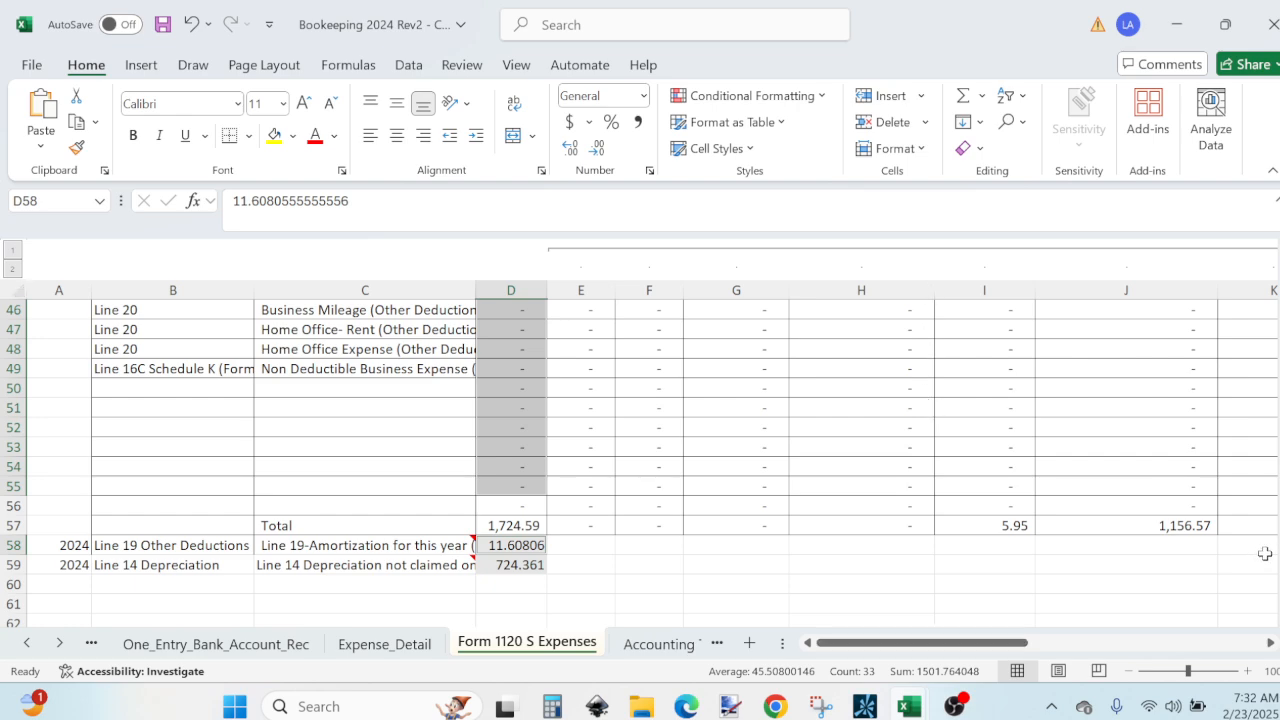
pyautogui.scroll(7, 1260, 550)
pyautogui.scroll(9, 640, 460)
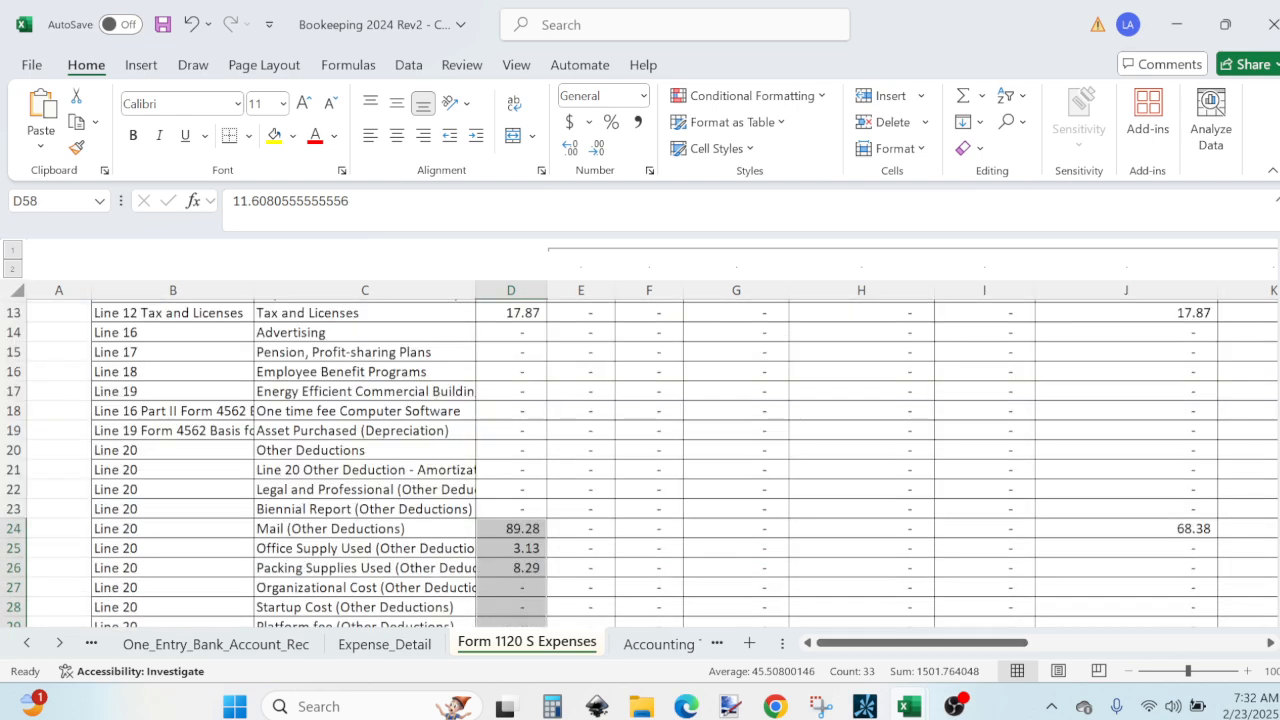
pyautogui.scroll(-1, 1260, 338)
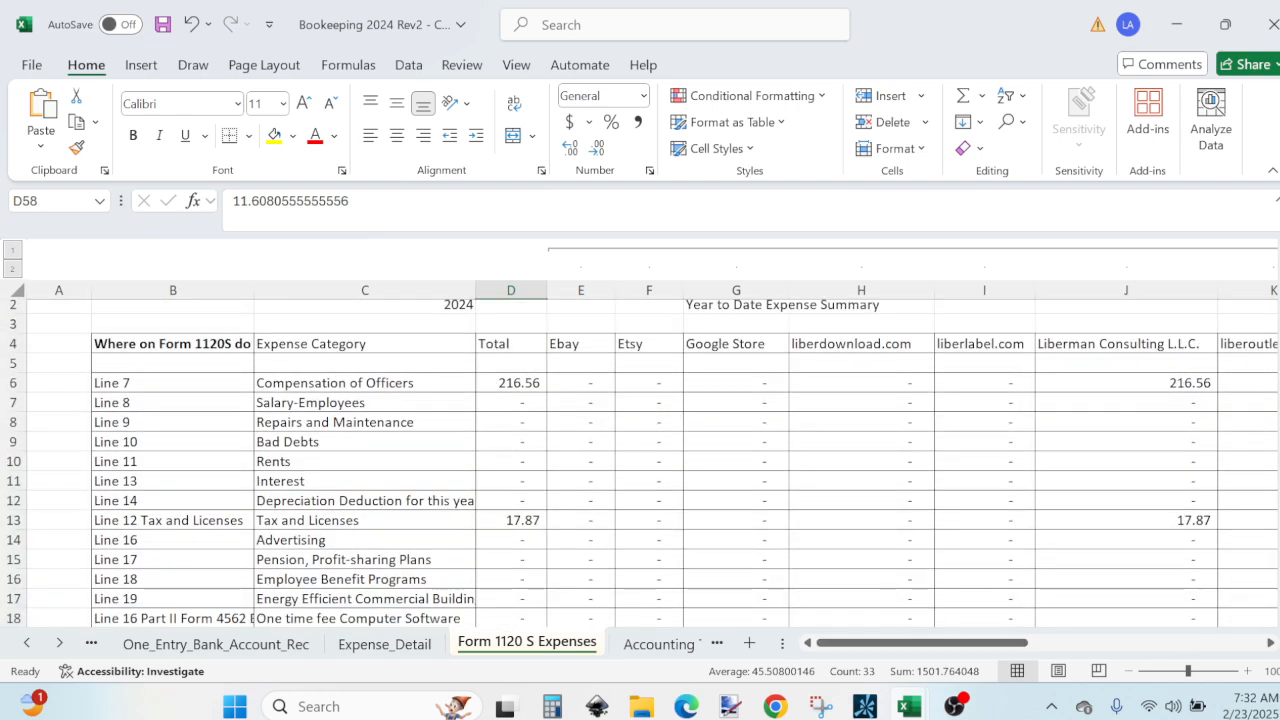
pyautogui.click(1269, 644)
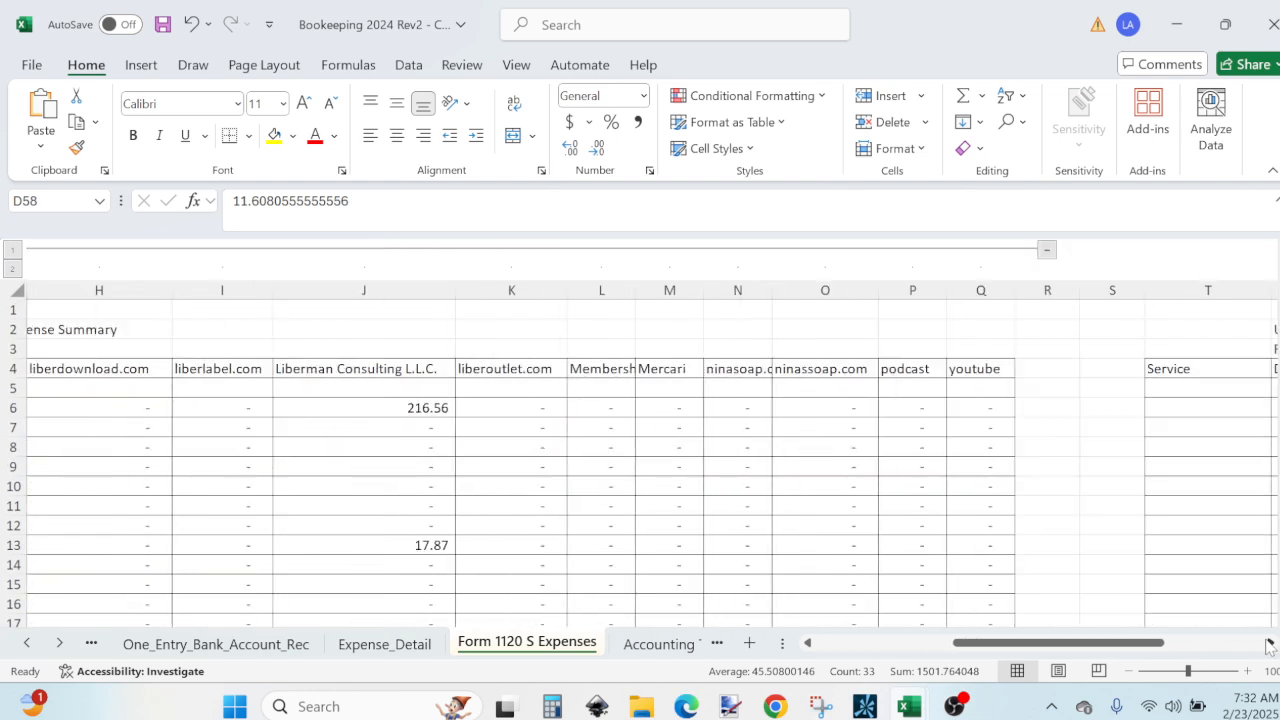
pyautogui.click(1269, 644)
pyautogui.click(1269, 644)
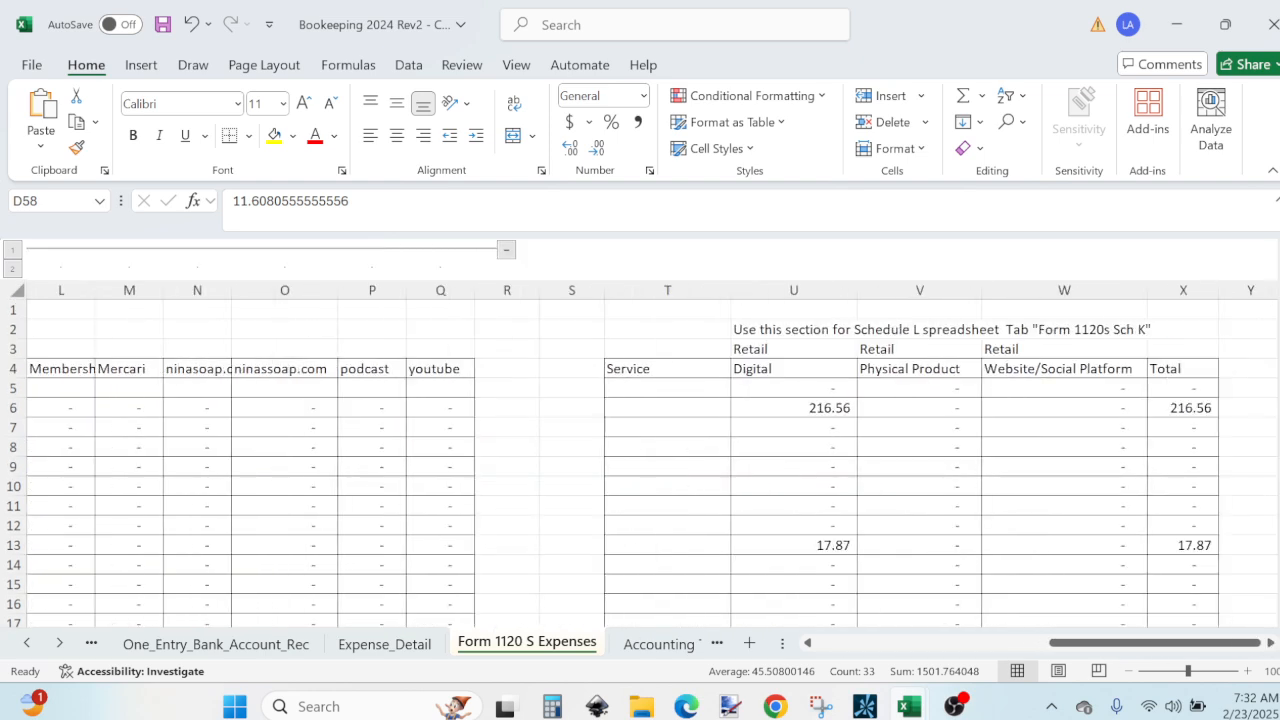
pyautogui.scroll(-4, 640, 460)
pyautogui.scroll(-7, 640, 460)
pyautogui.scroll(-3, 640, 460)
pyautogui.scroll(-1, 640, 460)
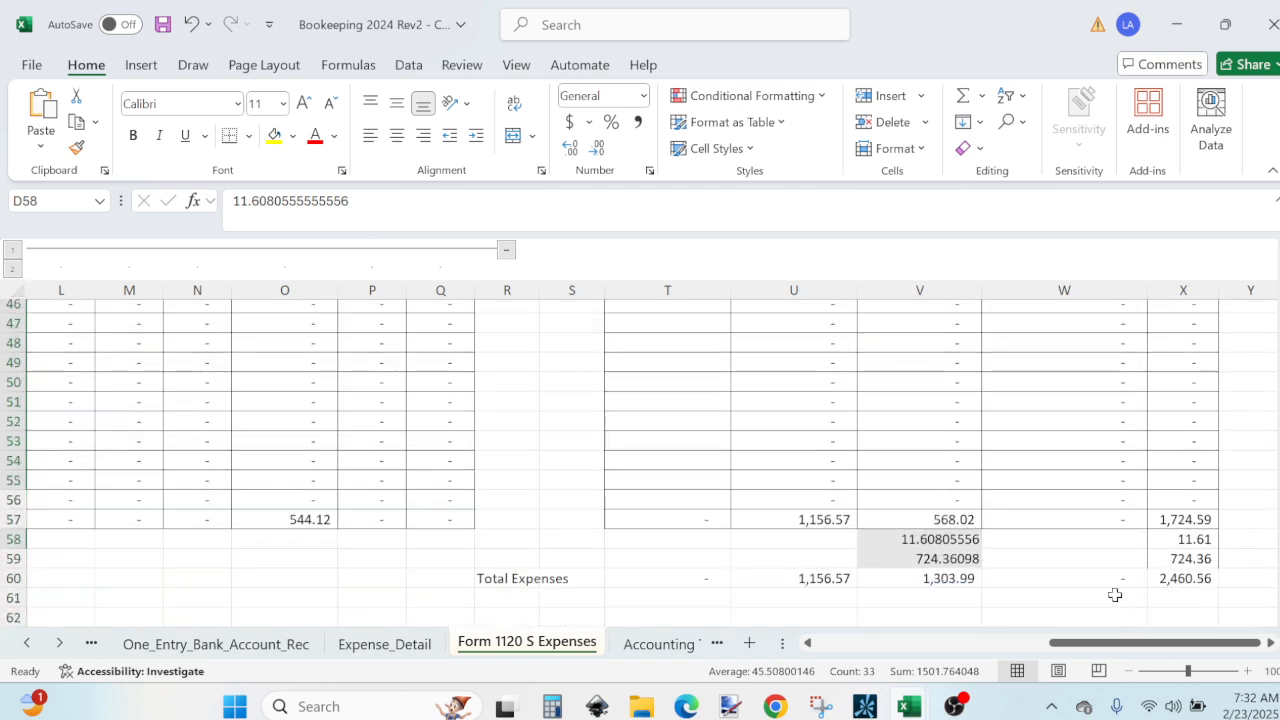
# Step: Return to Form 1120-S and subtract line 21 from line 6 in Calculator: 1689 - 2461
pyautogui.click(686, 706)
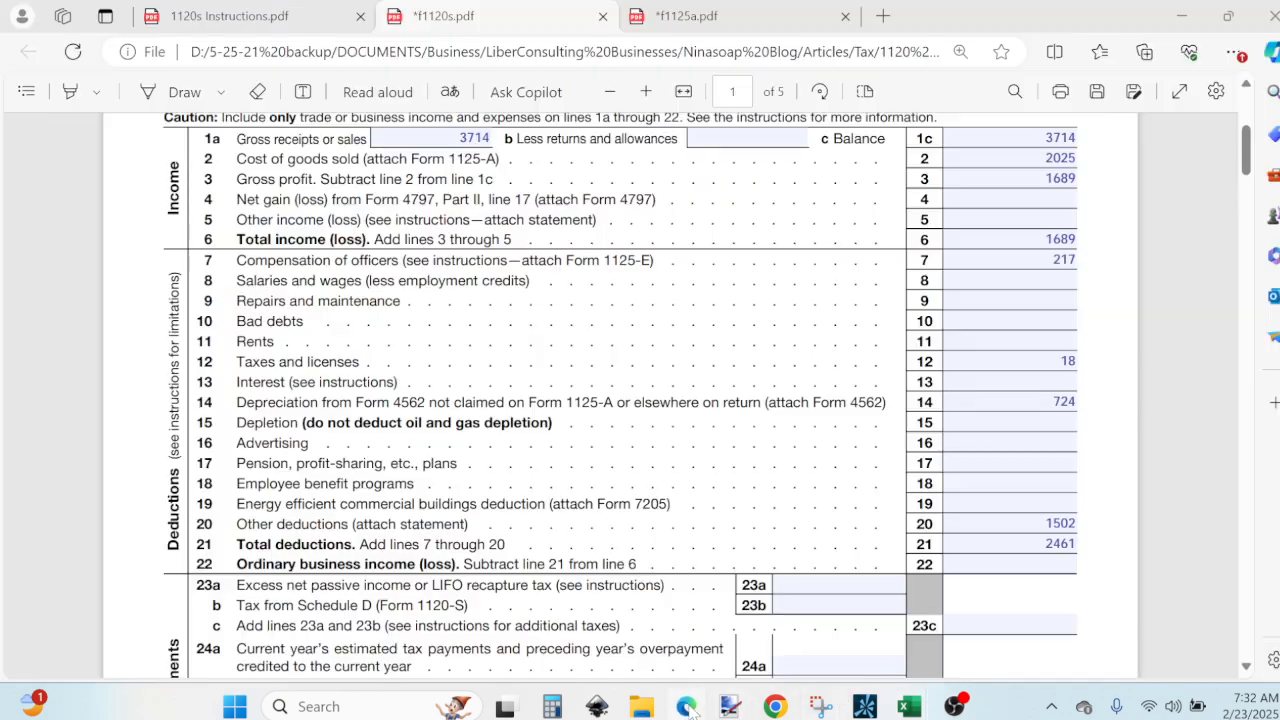
pyautogui.click(1046, 544)
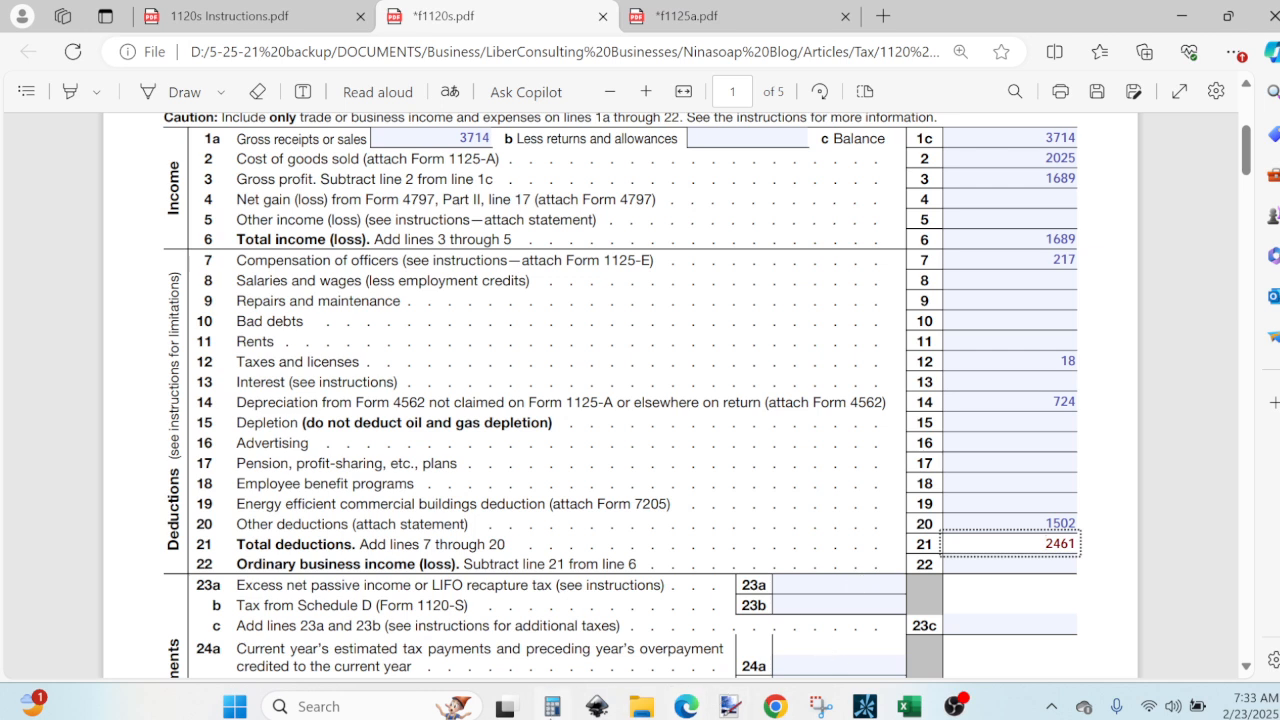
pyautogui.hotkey('alt', 'Tab')
pyautogui.write('1,689')
pyautogui.press('-')
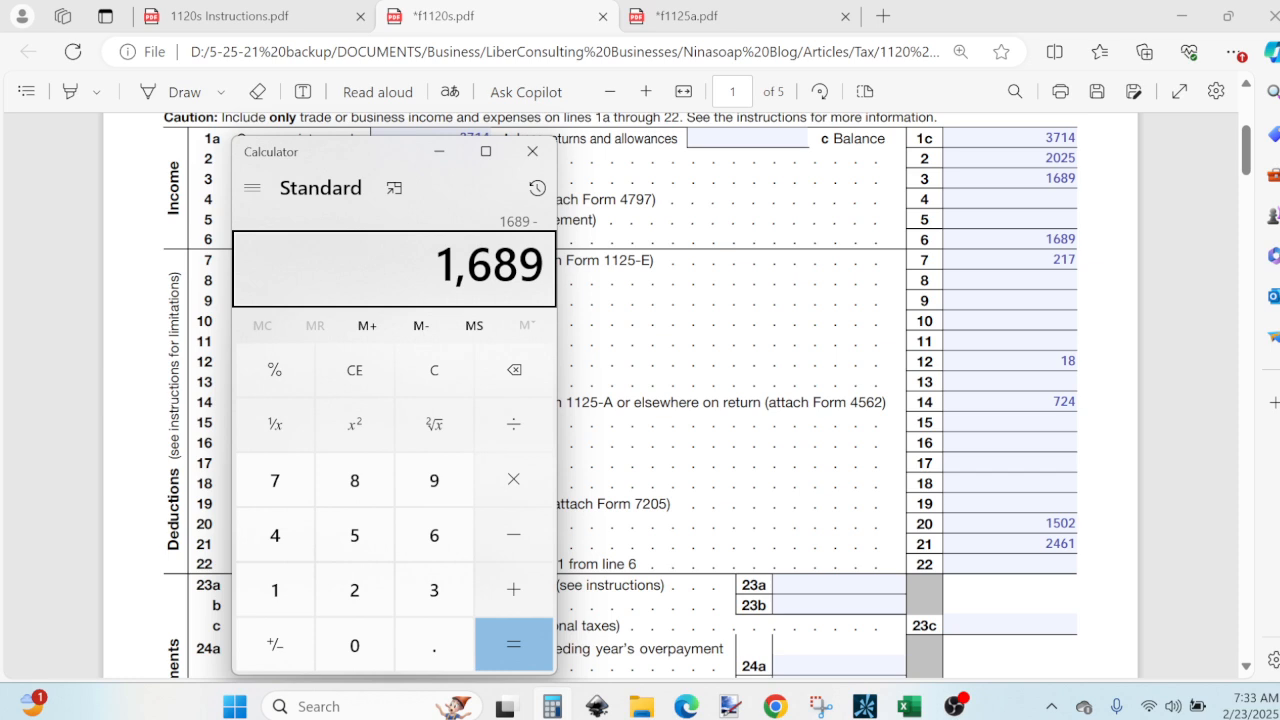
pyautogui.write('2461')
pyautogui.press('Return')
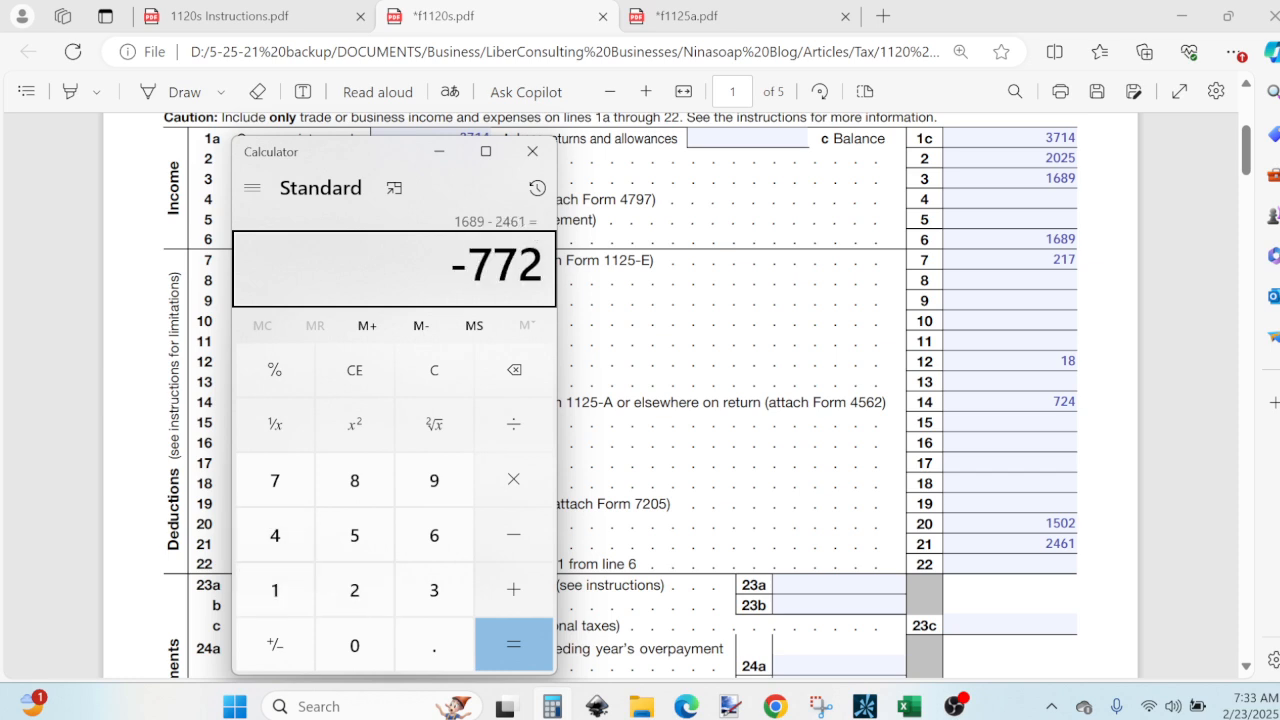
# Step: Enter -772 as the ordinary business income (loss) on line 22 and look over the Tax and Payments lines 23a through 28
pyautogui.click(1035, 564)
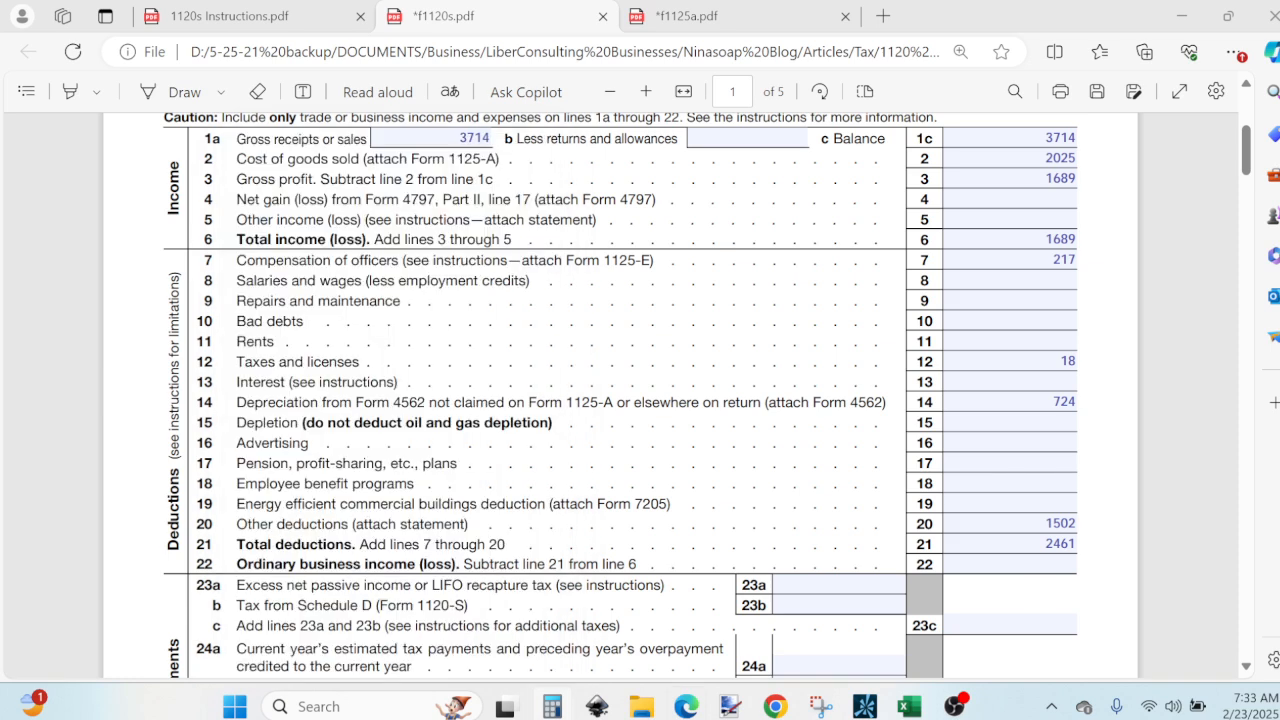
pyautogui.write('-772')
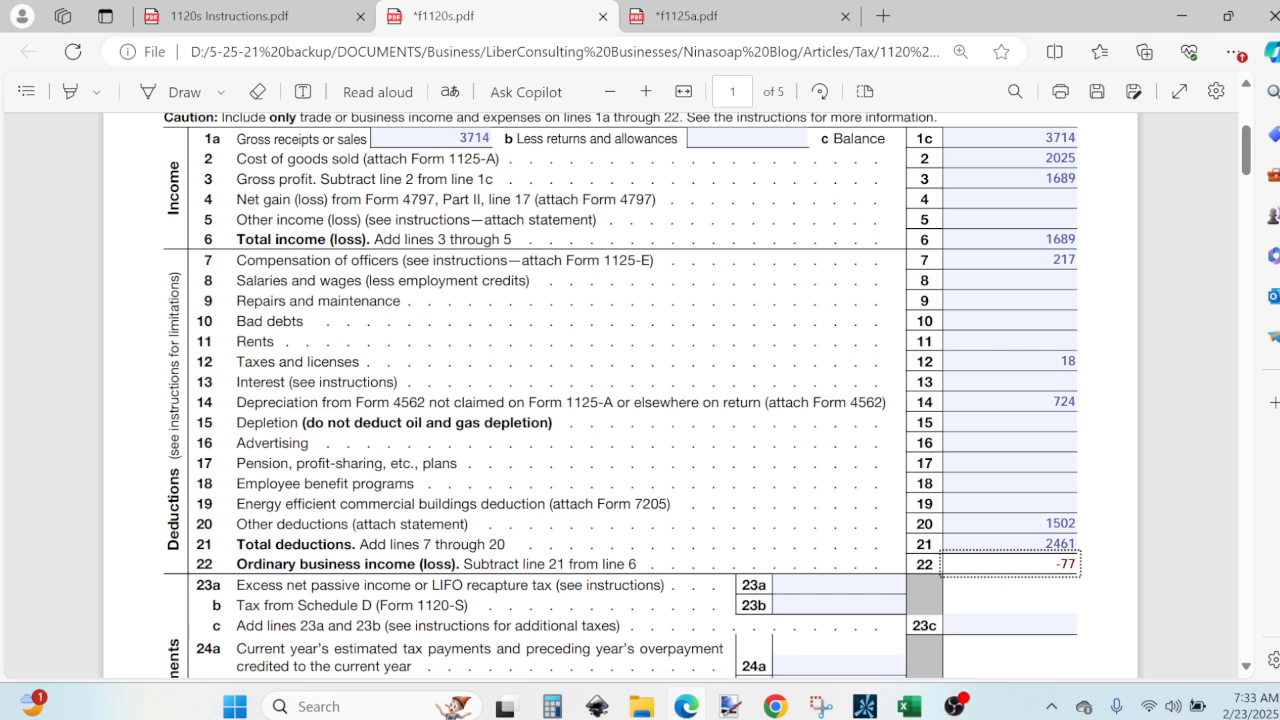
pyautogui.click(1105, 613)
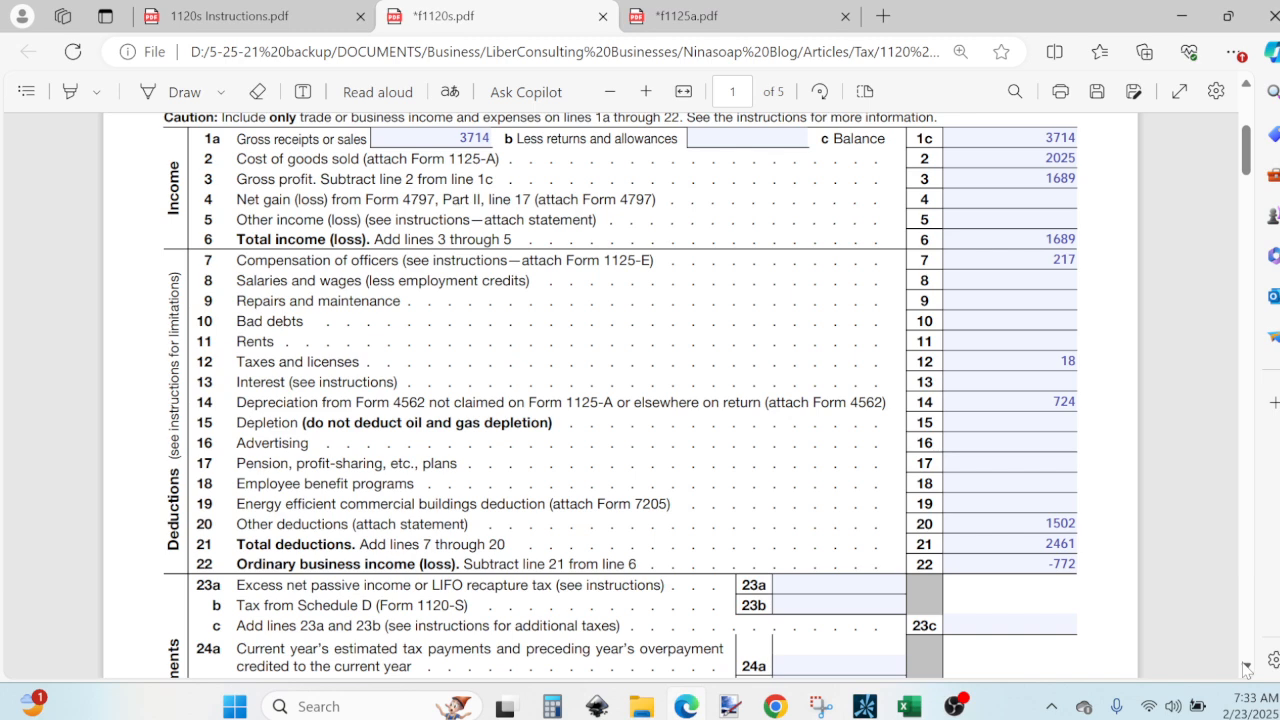
pyautogui.scroll(-3, 1247, 668)
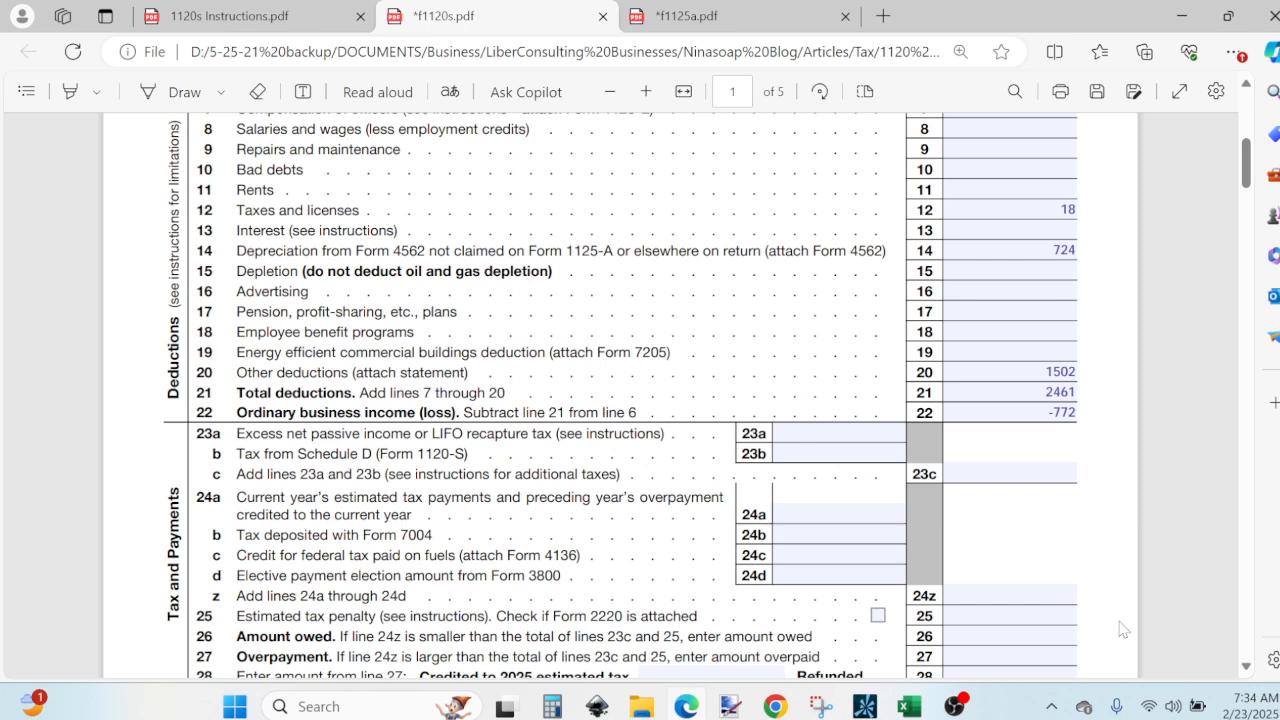
pyautogui.scroll(-1, 1243, 655)
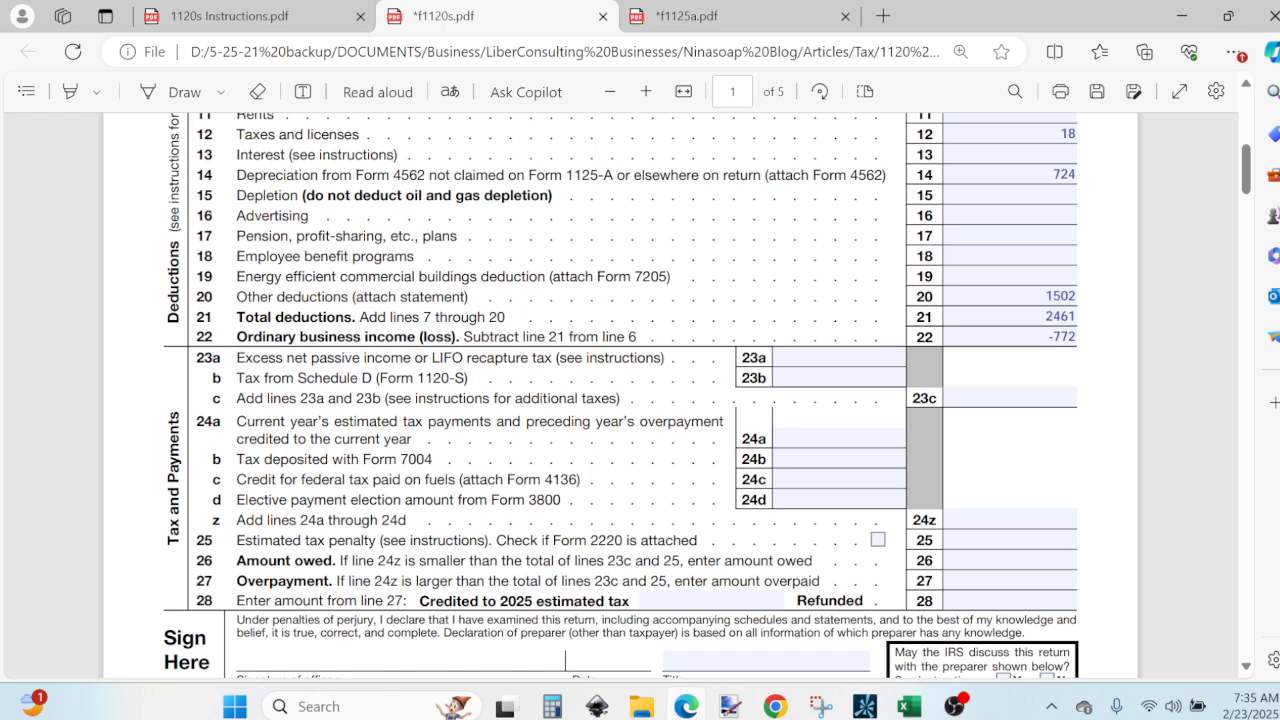
# Step: On Form 1125-A, mark Cost as the closing inventory valuation method on line 9a and answer No to lines 9e and 9f
pyautogui.moveTo(686, 706)
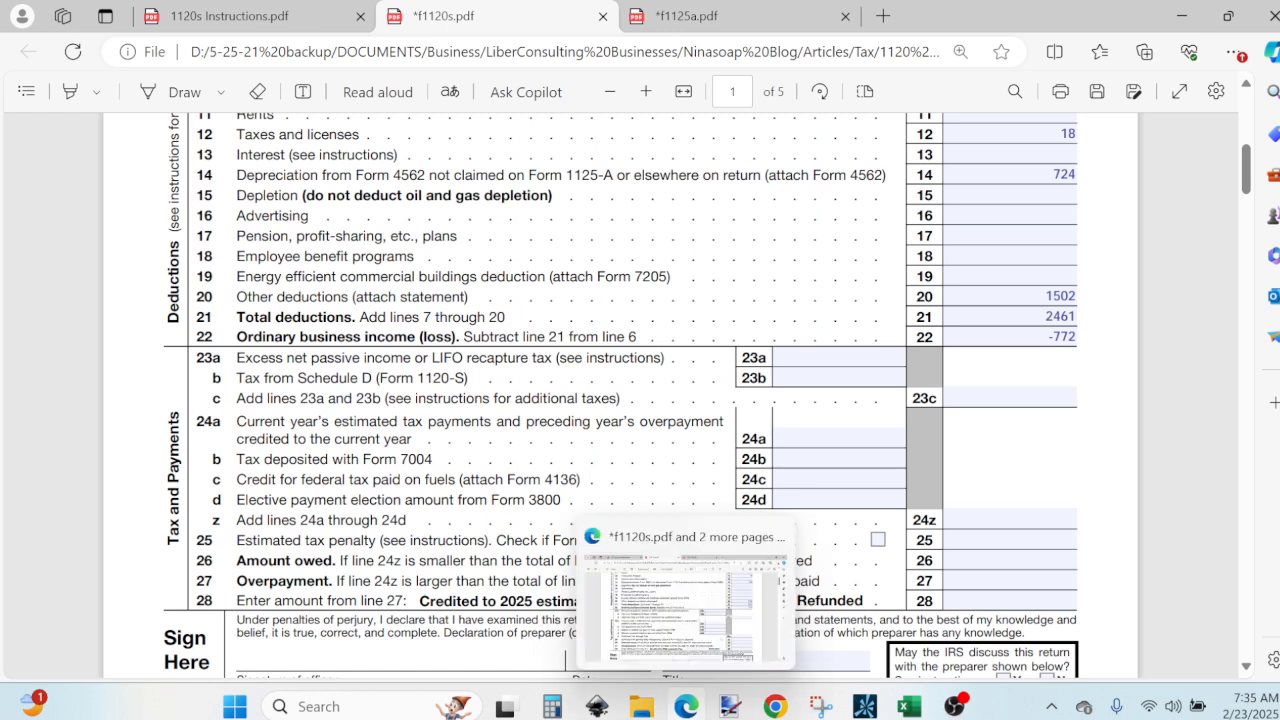
pyautogui.click(690, 16)
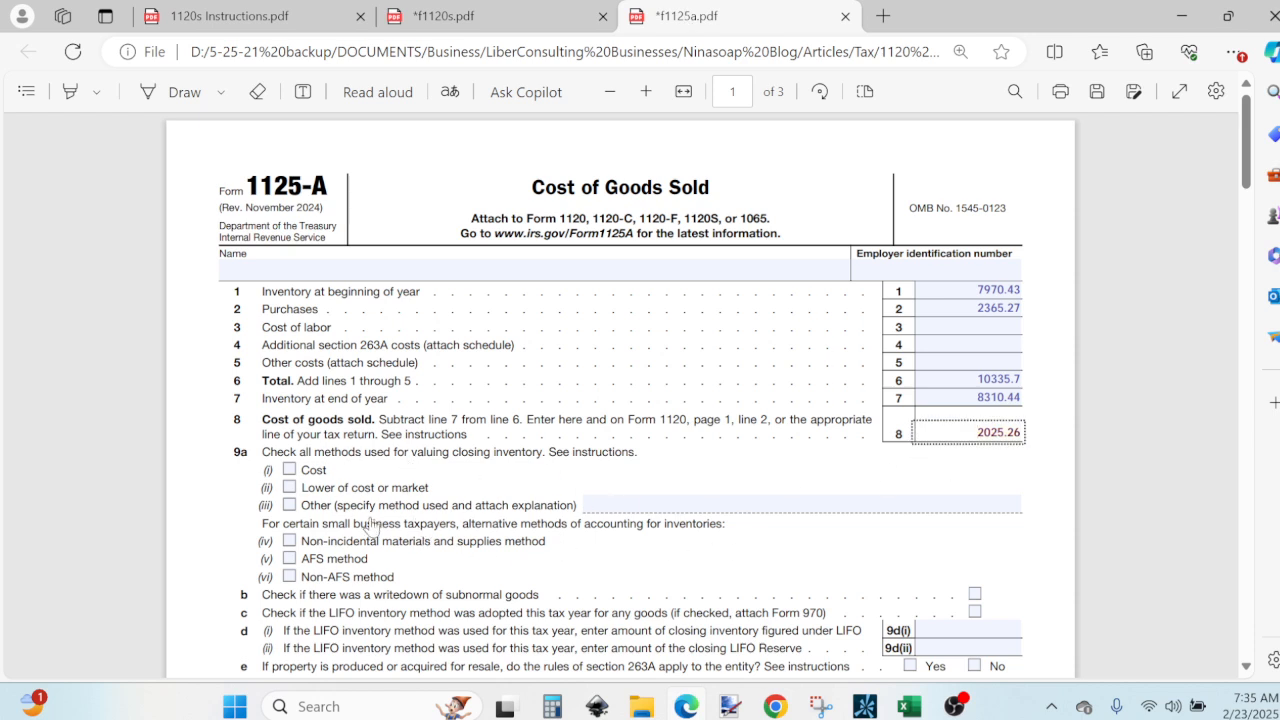
pyautogui.click(289, 470)
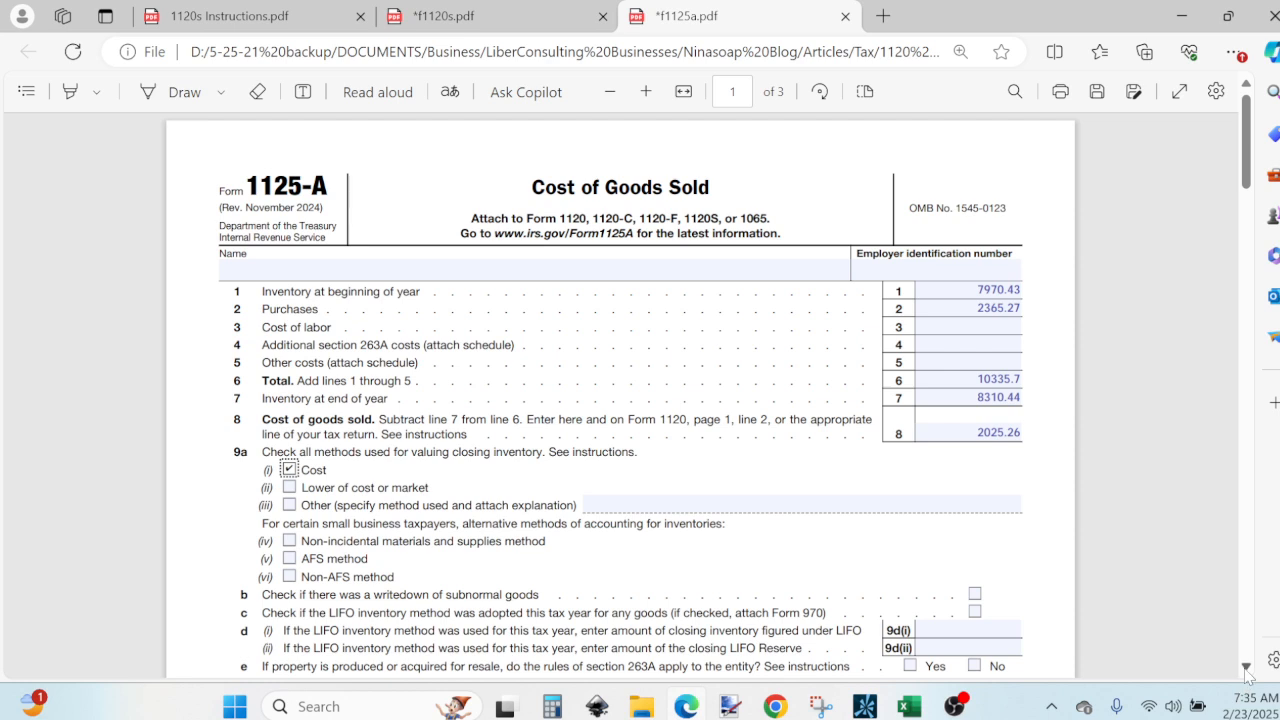
pyautogui.scroll(-2, 1230, 676)
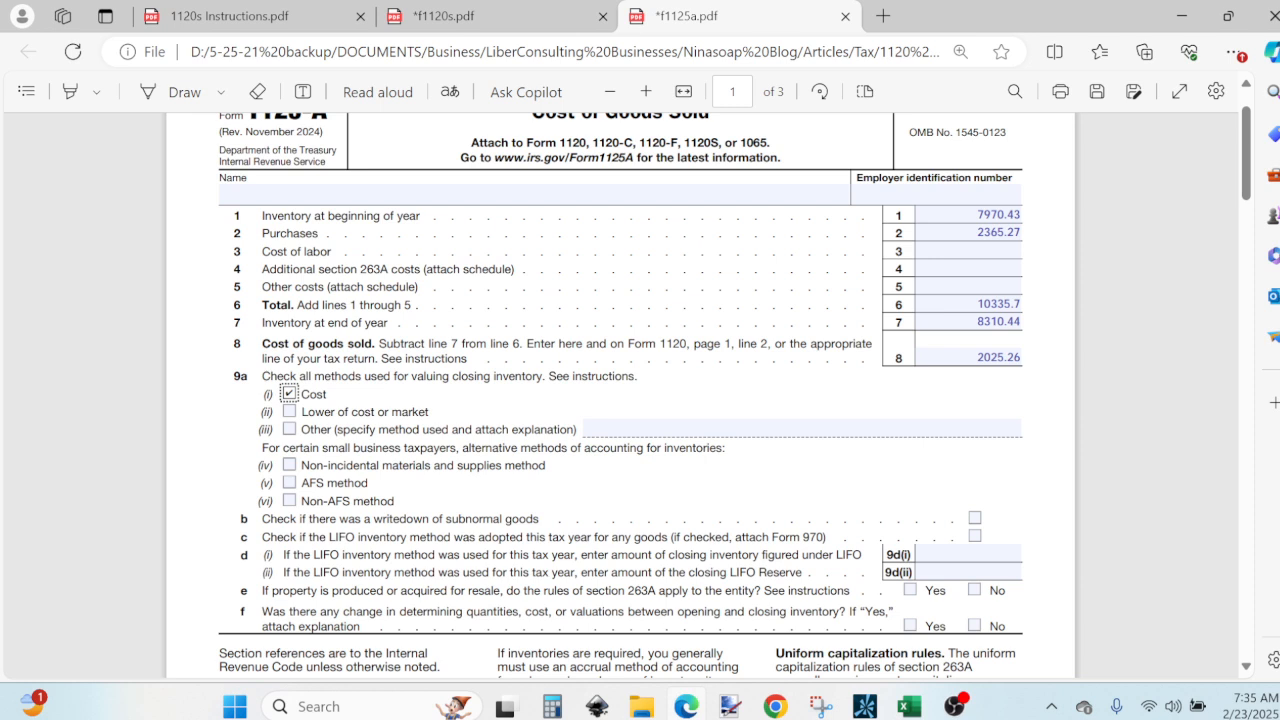
pyautogui.click(974, 625)
pyautogui.click(974, 590)
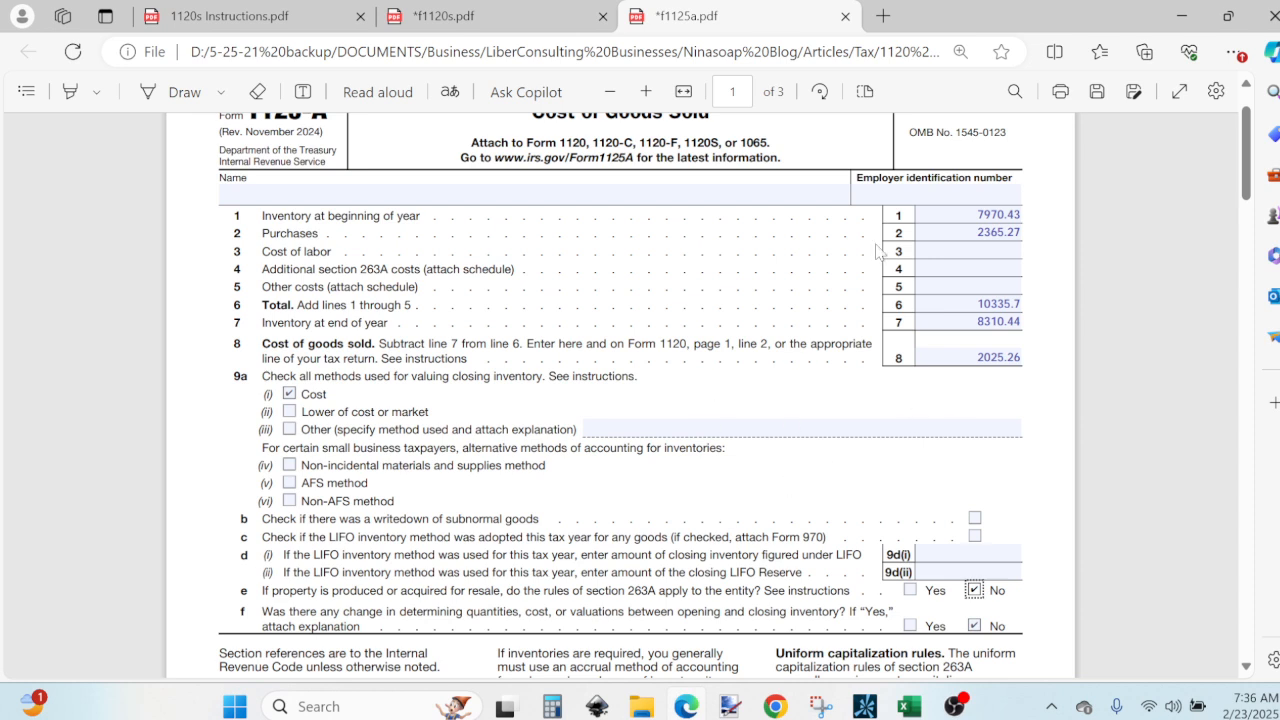
# Step: Return to Form 1120-S and answer No to whether the IRS may discuss the return with the preparer
pyautogui.click(455, 18)
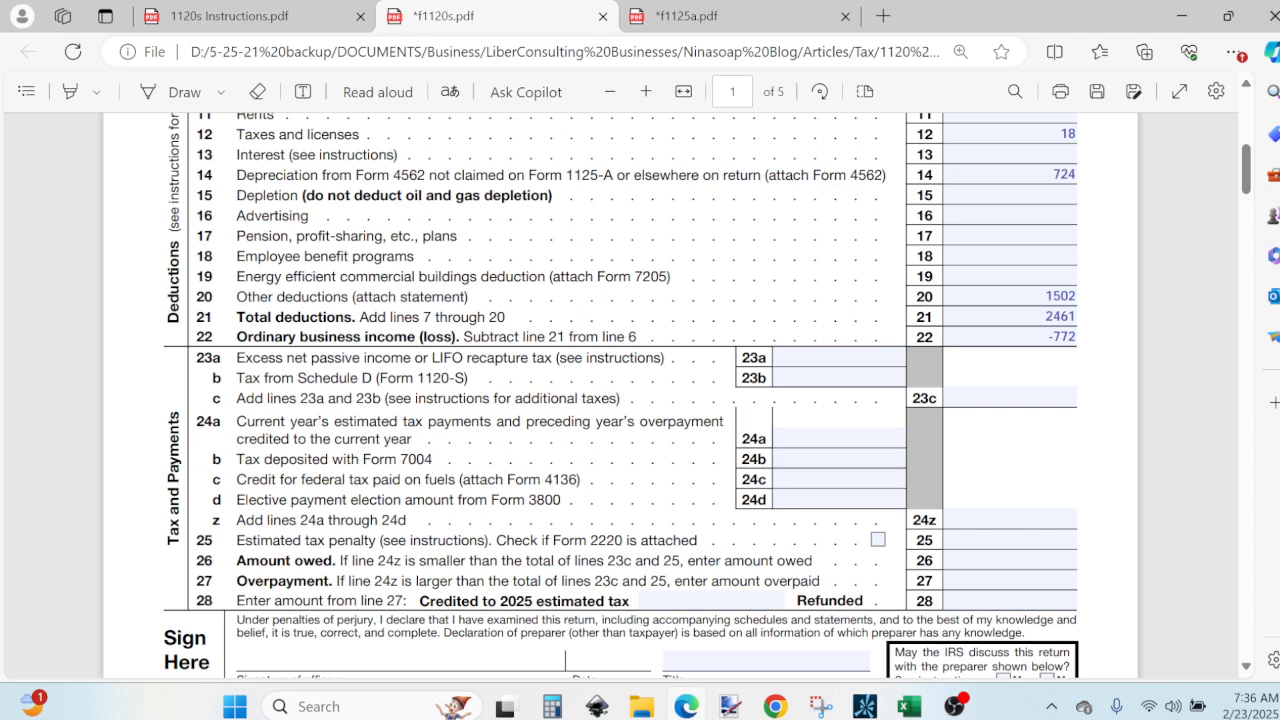
pyautogui.click(1246, 666)
pyautogui.click(1246, 666)
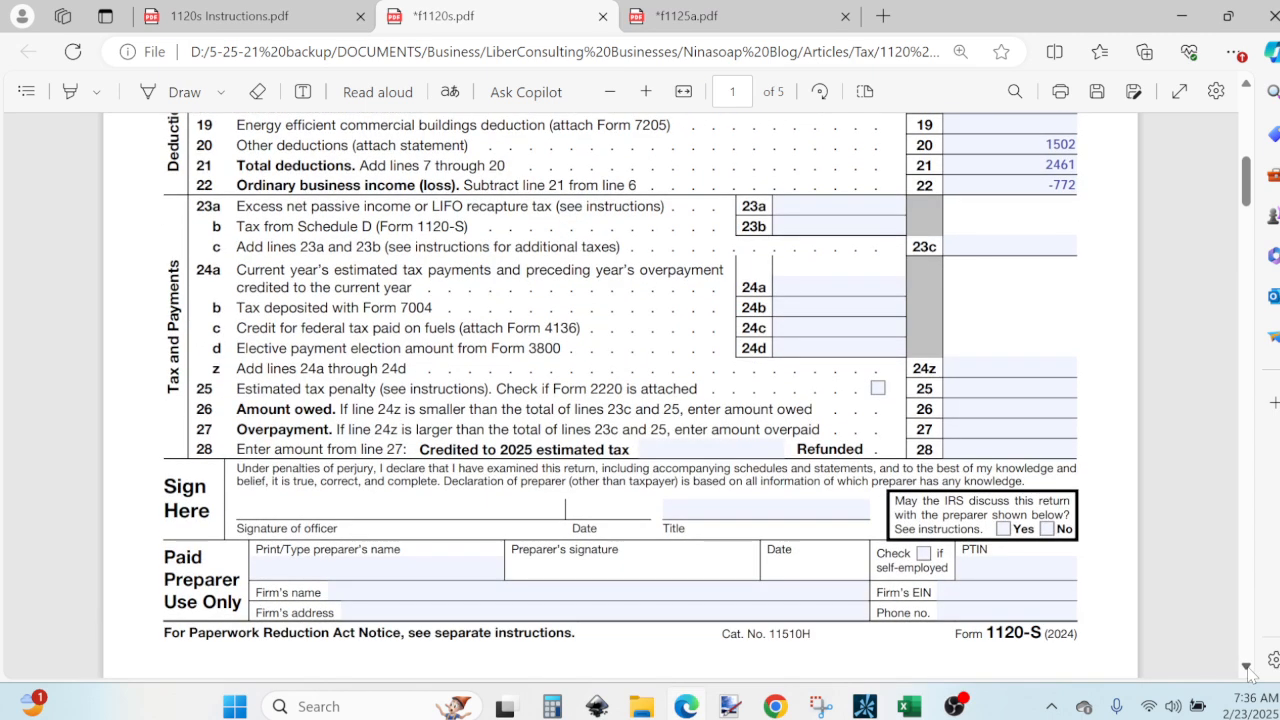
pyautogui.click(1247, 668)
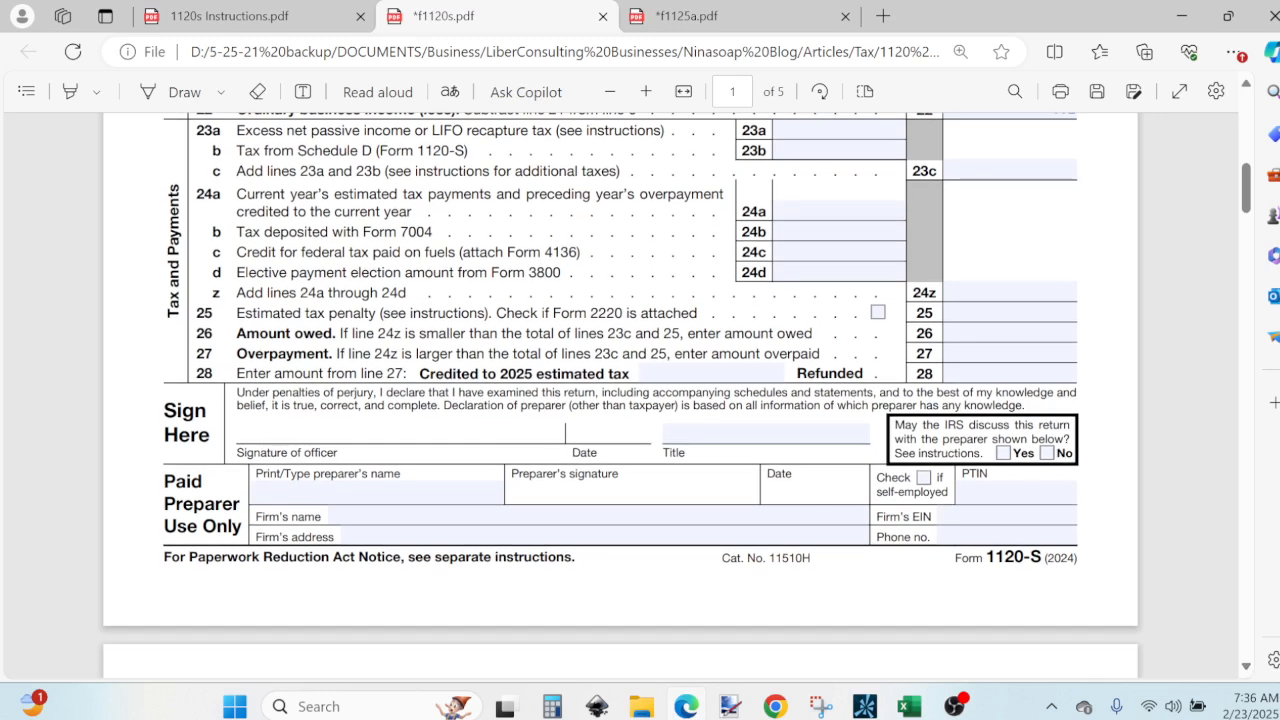
pyautogui.click(1046, 455)
# Step: On Schedule B, mark Cash as the accounting method and answer No to questions 3, 4a and 4b
pyautogui.click(1245, 666)
pyautogui.click(1243, 668)
pyautogui.click(1243, 668)
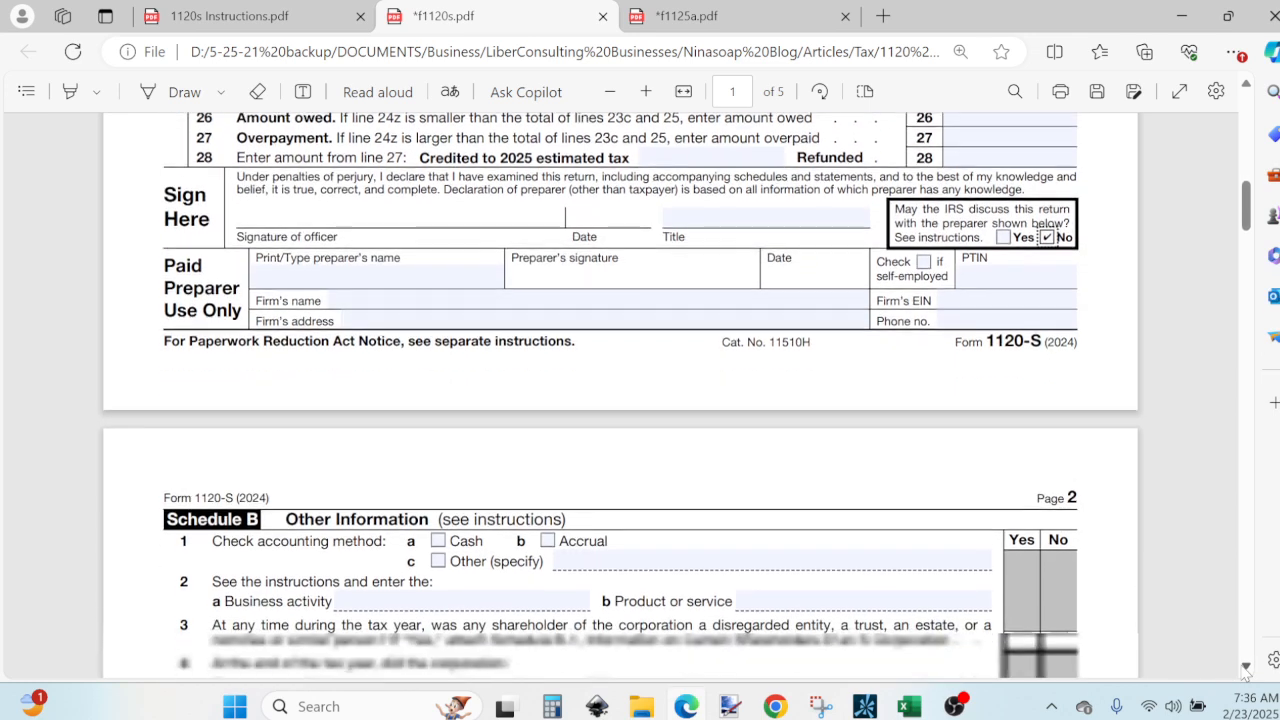
pyautogui.click(1243, 668)
pyautogui.click(1245, 668)
pyautogui.click(1245, 668)
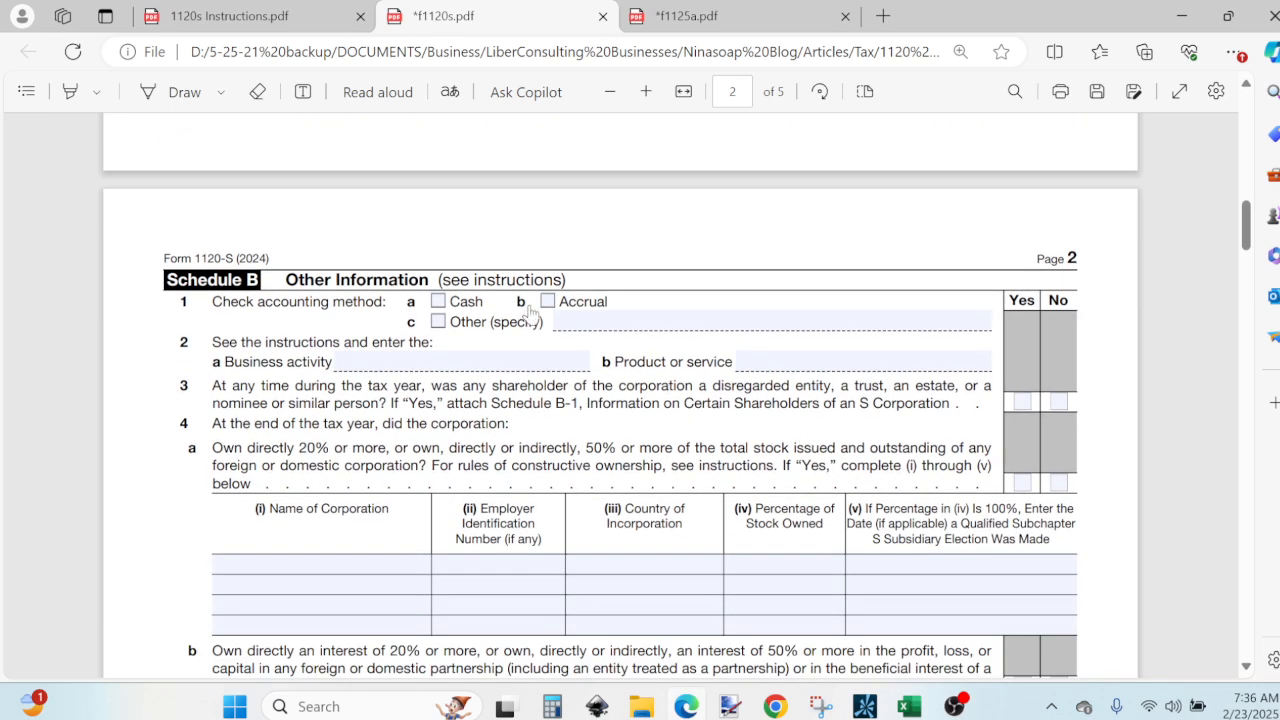
pyautogui.click(438, 301)
pyautogui.click(1059, 401)
pyautogui.click(1059, 484)
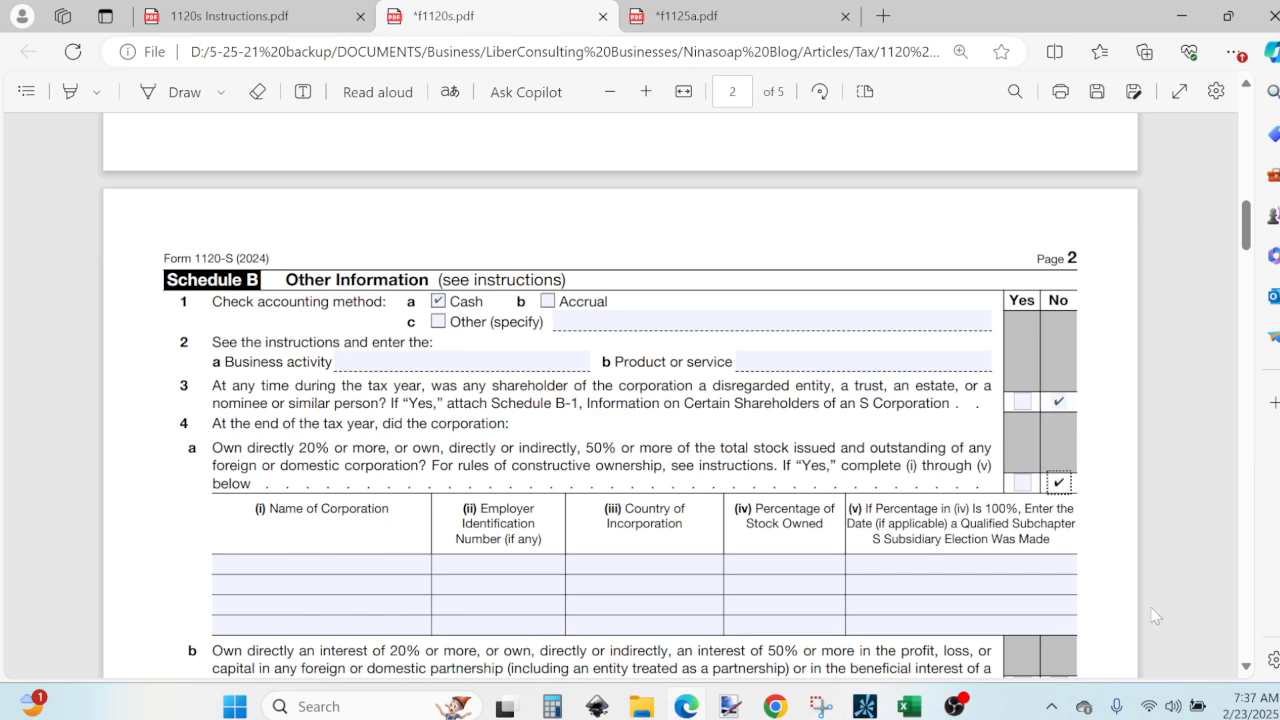
pyautogui.click(1246, 666)
pyautogui.scroll(-3, 1248, 680)
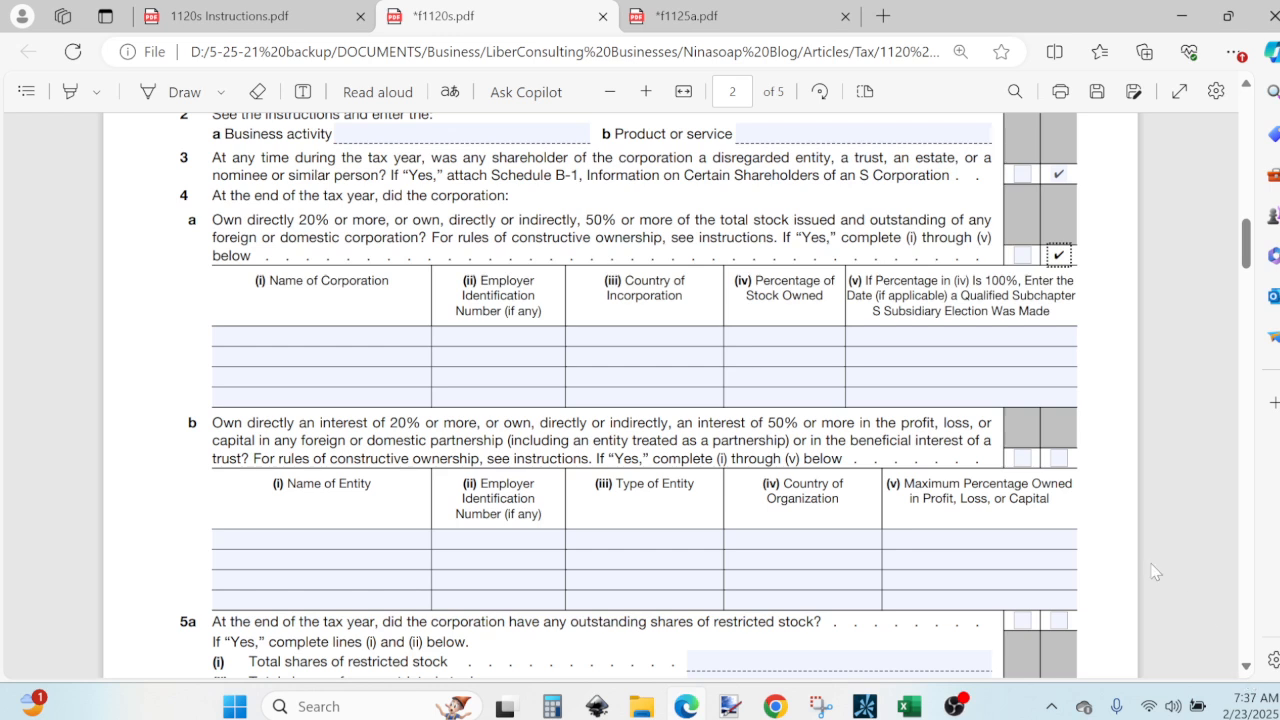
pyautogui.click(1059, 460)
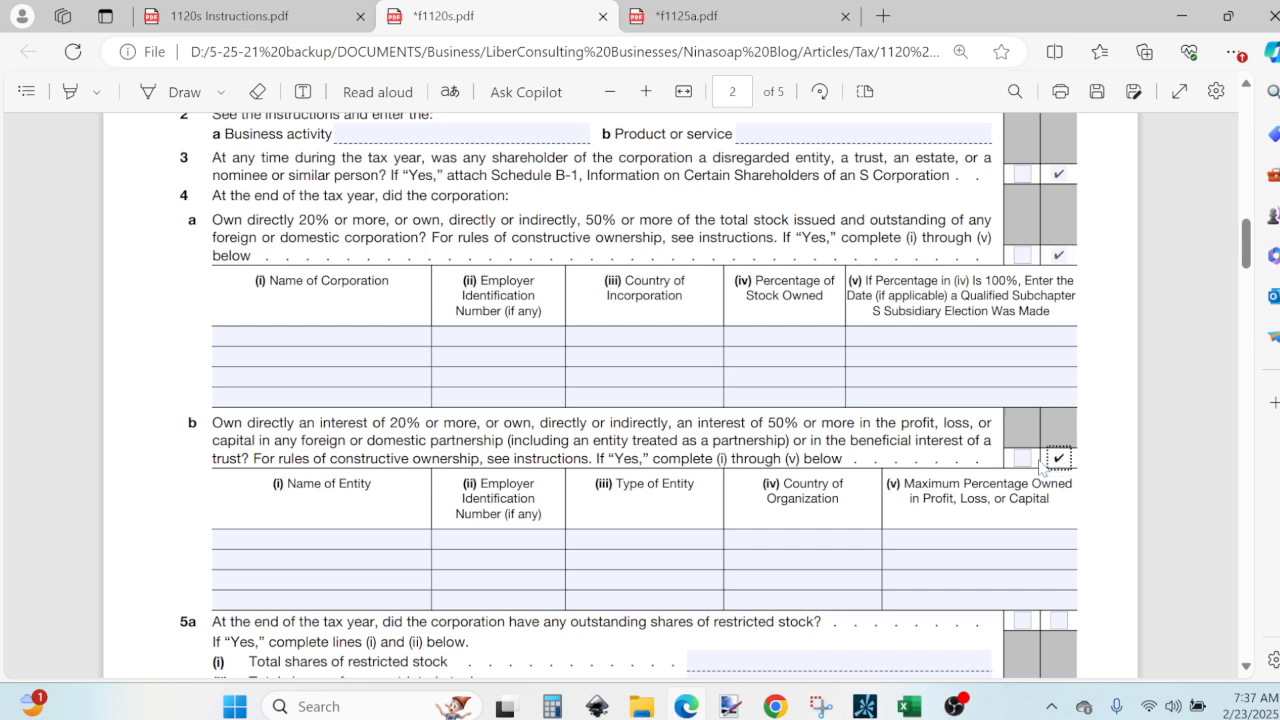
# Step: Answer No to Schedule B questions 5a, 5b and 6 on restricted stock, stock options and Form 8918
pyautogui.click(1247, 665)
pyautogui.click(1247, 665)
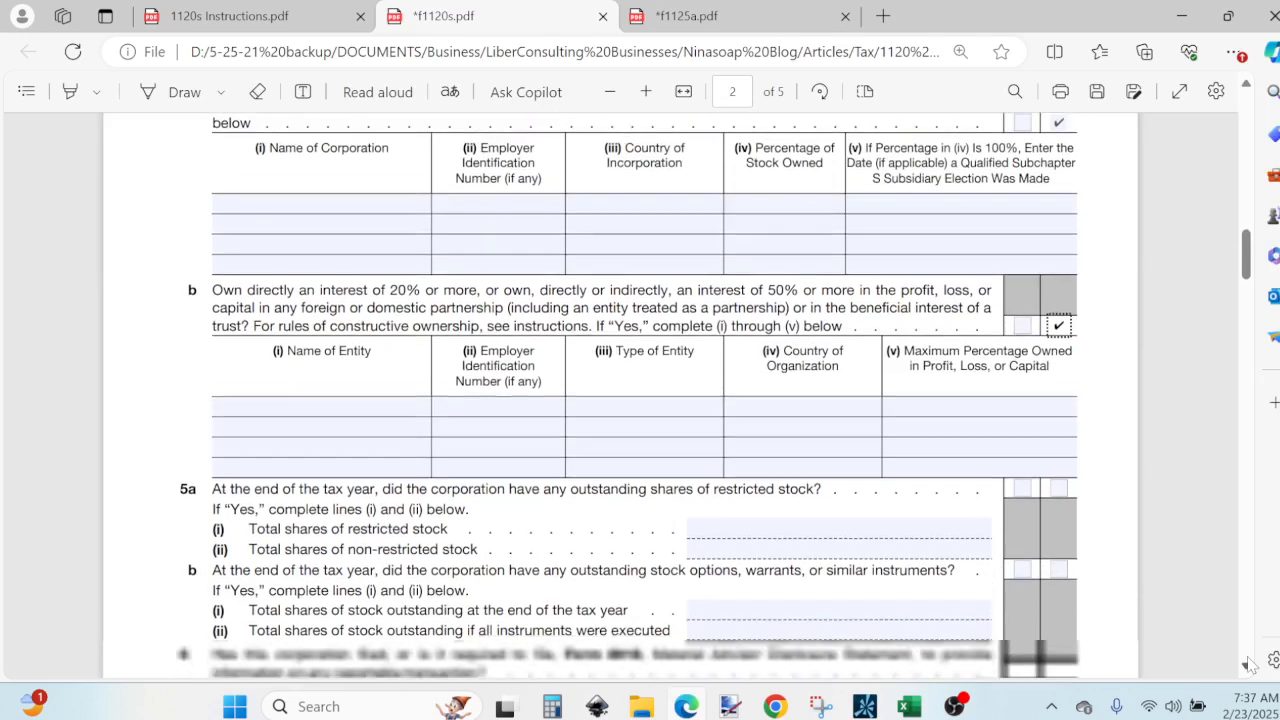
pyautogui.click(1247, 665)
pyautogui.click(1247, 665)
pyautogui.click(1247, 665)
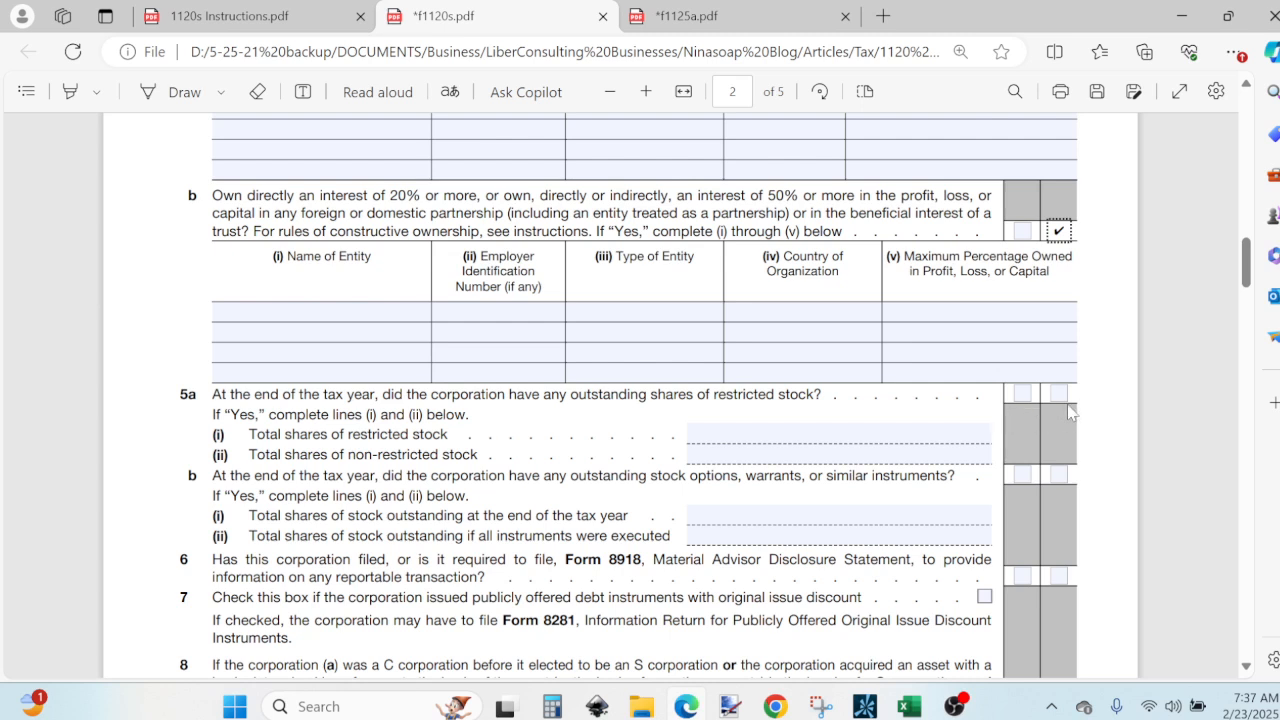
pyautogui.press('space')
pyautogui.click(1058, 395)
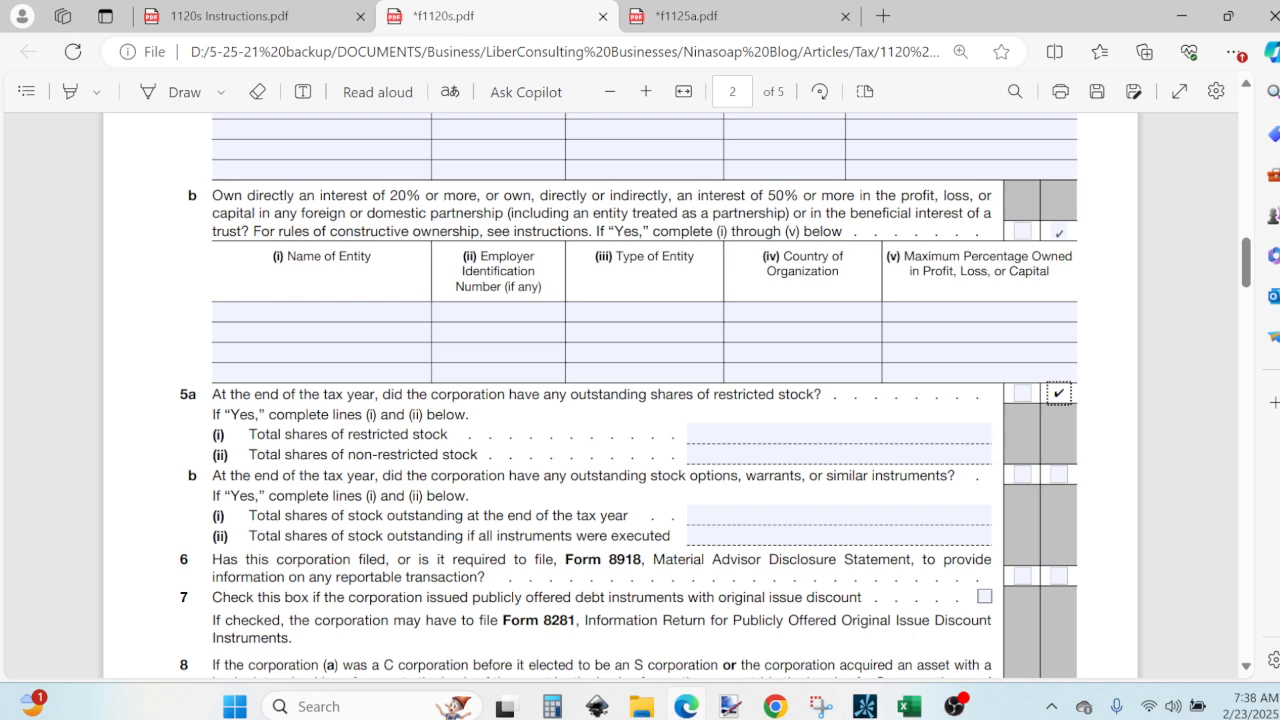
pyautogui.click(1058, 476)
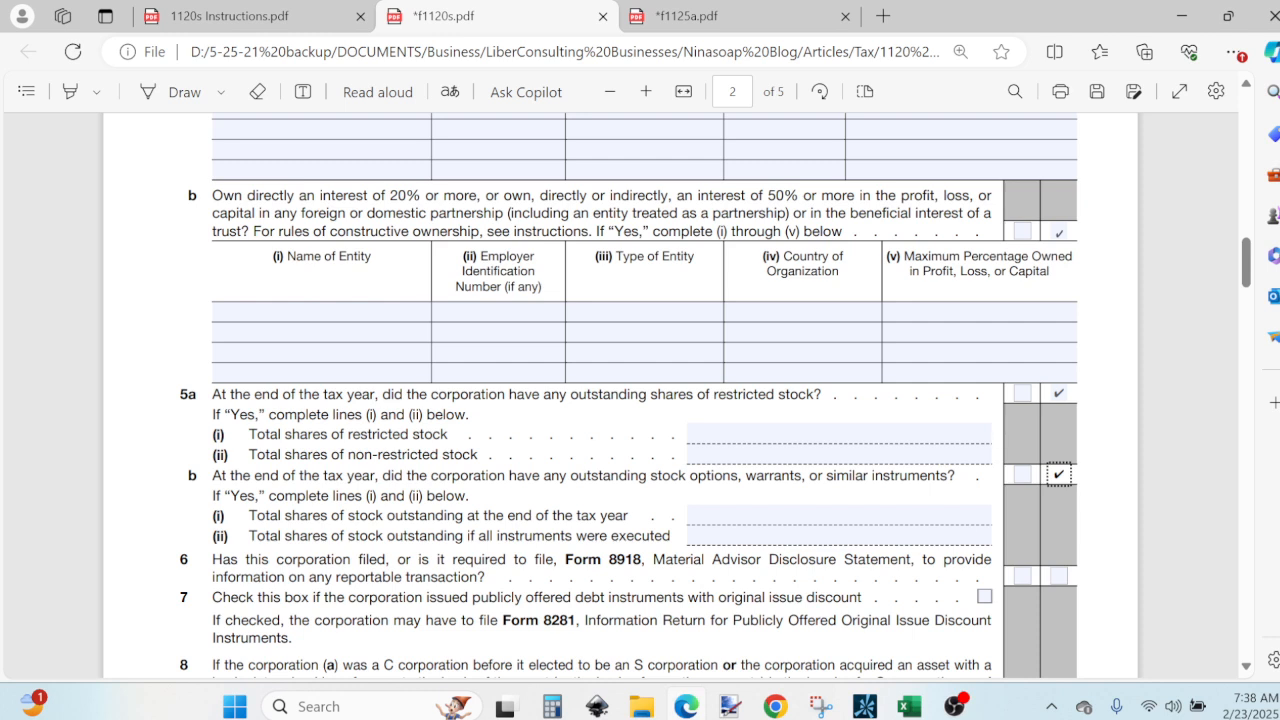
pyautogui.click(1060, 578)
pyautogui.scroll(-3, 1249, 679)
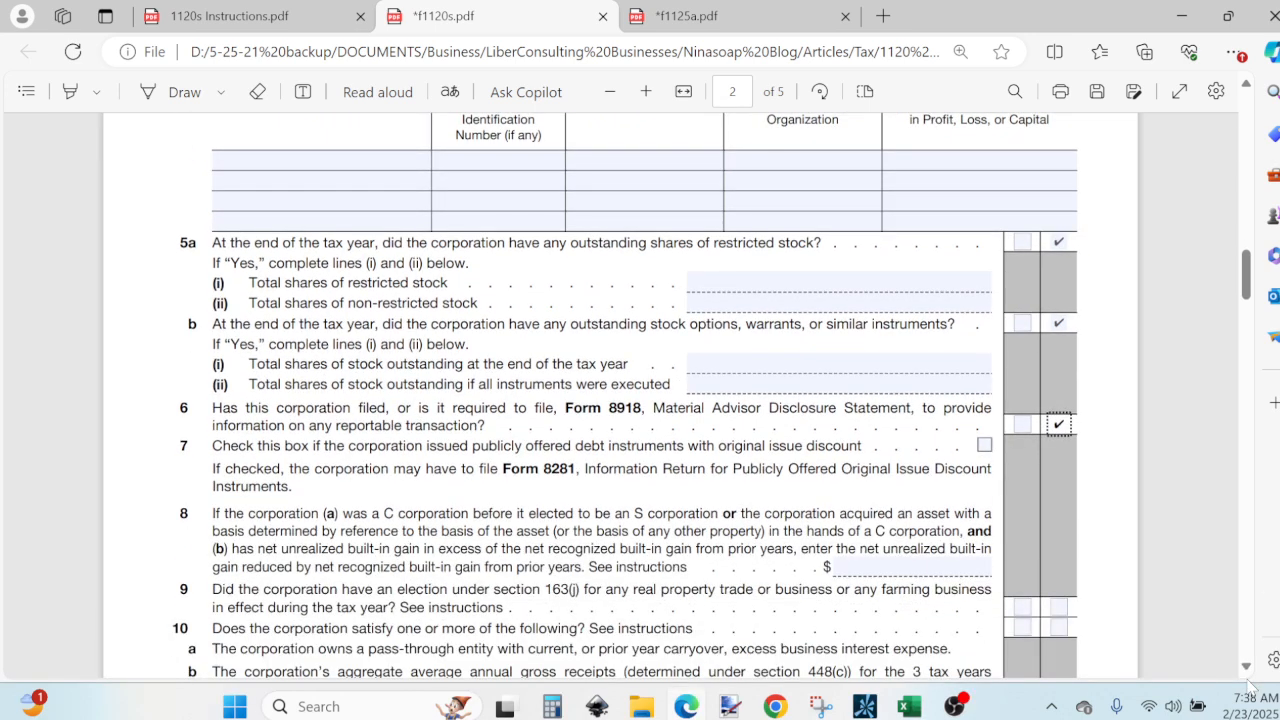
# Step: Answer No to Schedule B questions 9 and 10 and Yes to question 11 on receipts and assets under $250,000
pyautogui.scroll(-2, 1249, 679)
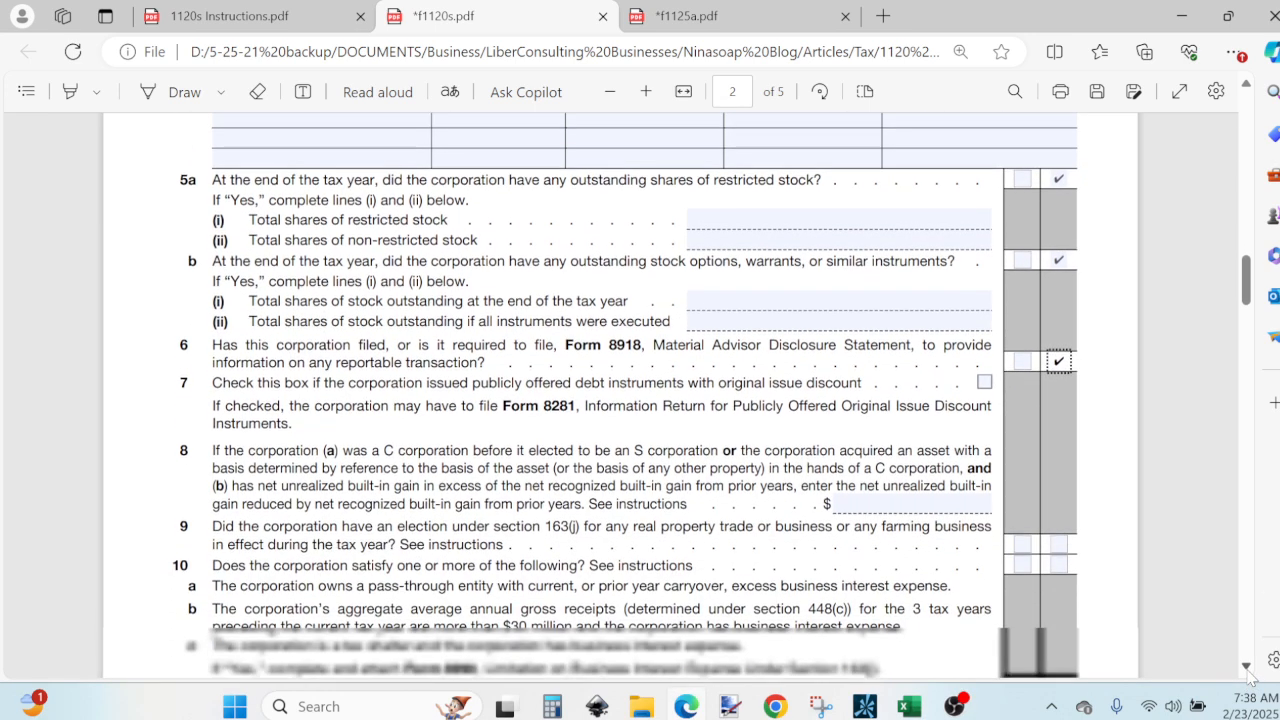
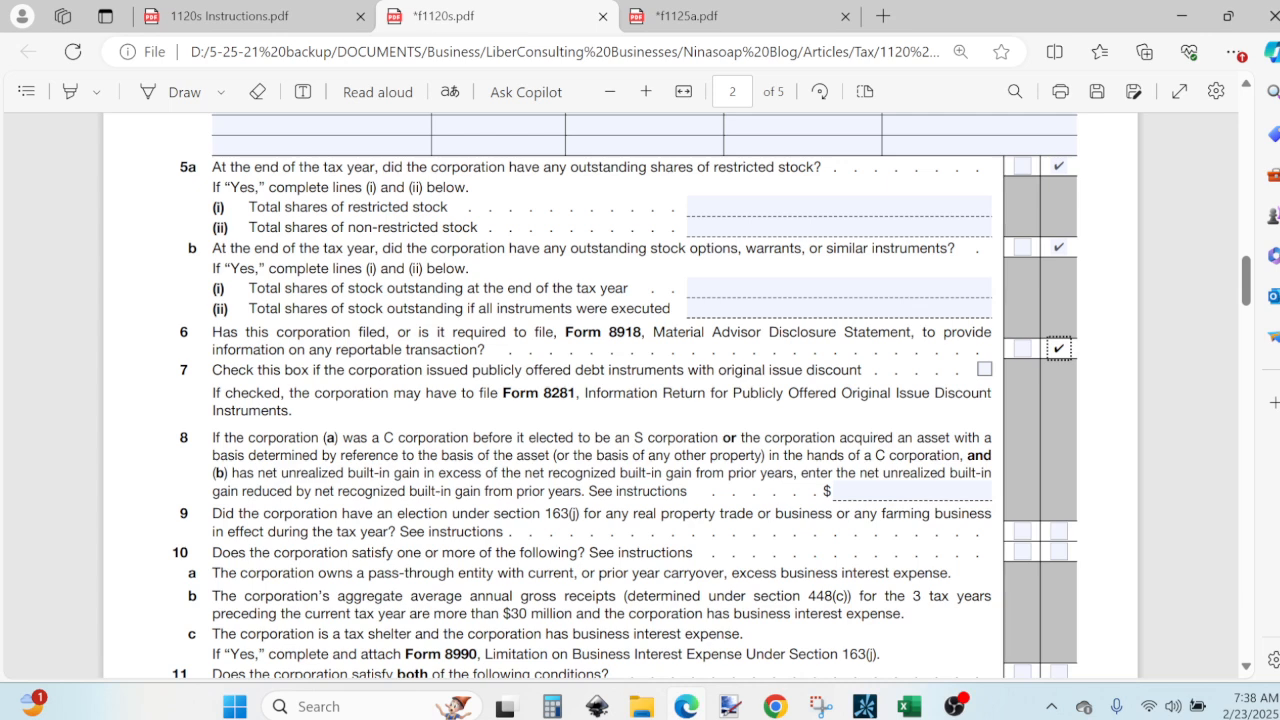
pyautogui.click(1059, 531)
pyautogui.click(1058, 349)
pyautogui.click(1066, 560)
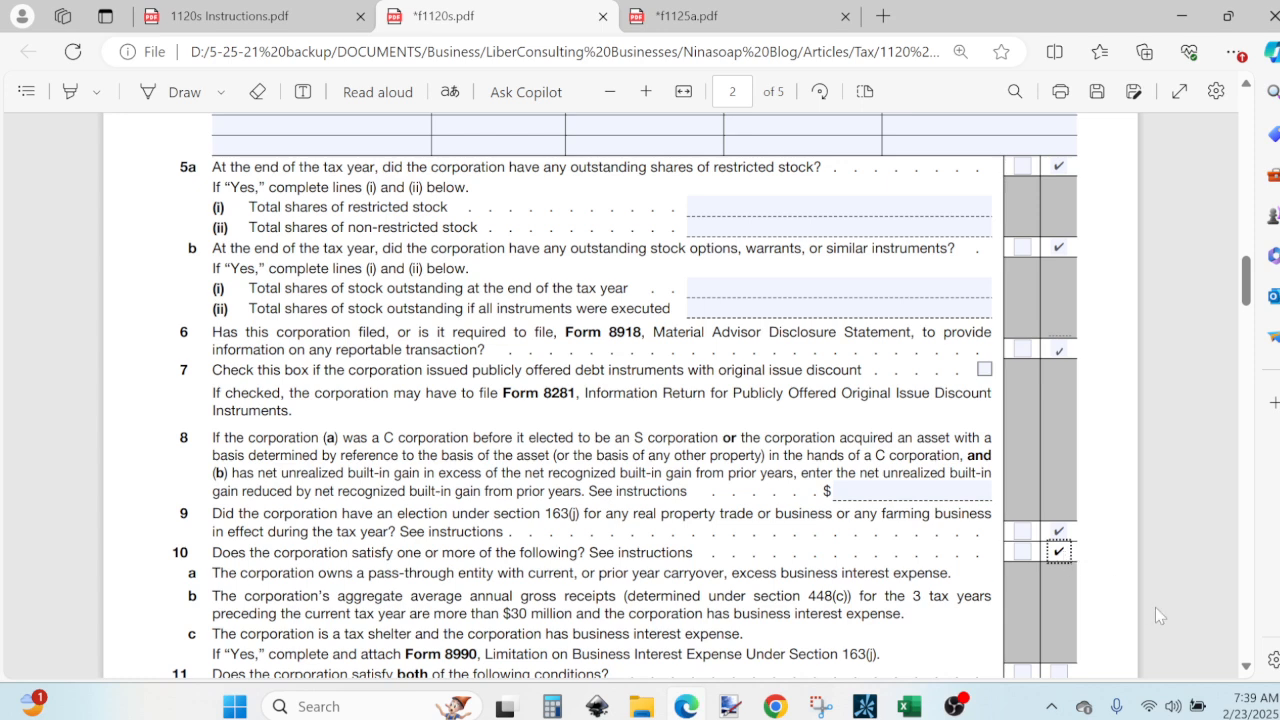
pyautogui.scroll(-3, 1252, 678)
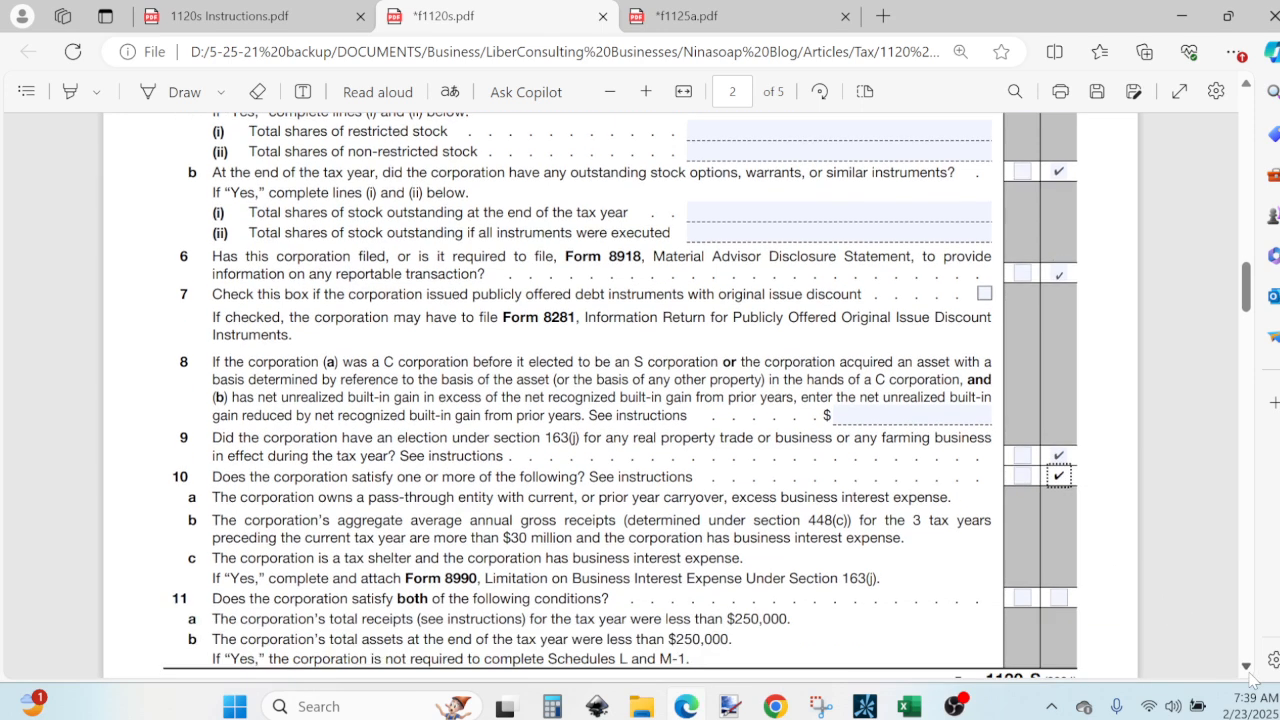
pyautogui.scroll(-2, 1252, 677)
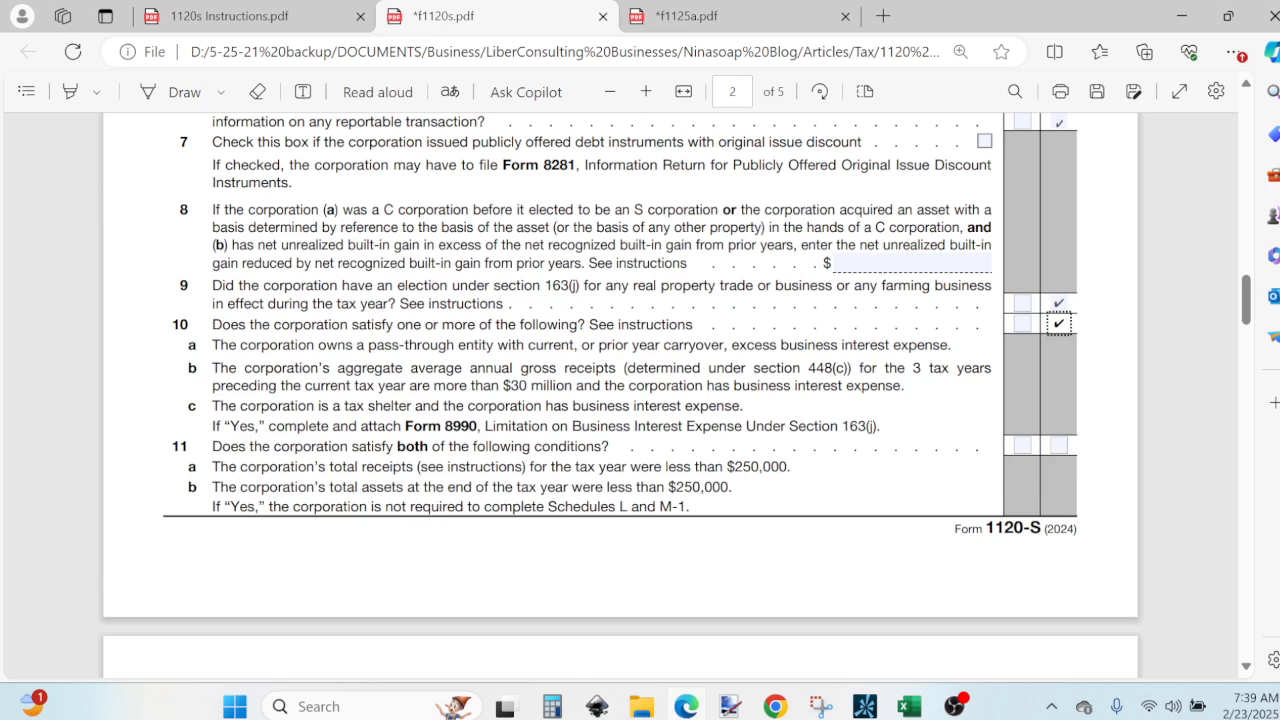
pyautogui.click(1021, 446)
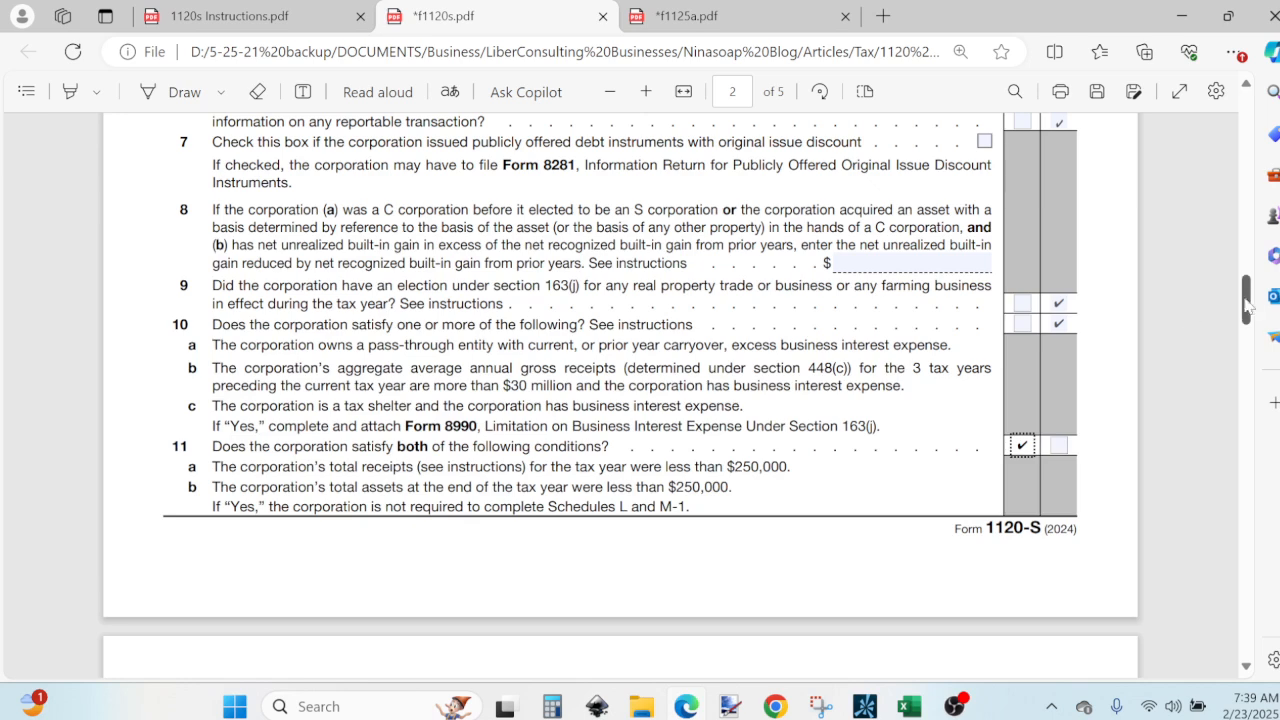
# Step: Review Schedule M-1 on page 5 and Schedule L on page 4, and return to the Schedule B questions on page 3
pyautogui.moveTo(1249, 306); pyautogui.dragTo(1249, 630)
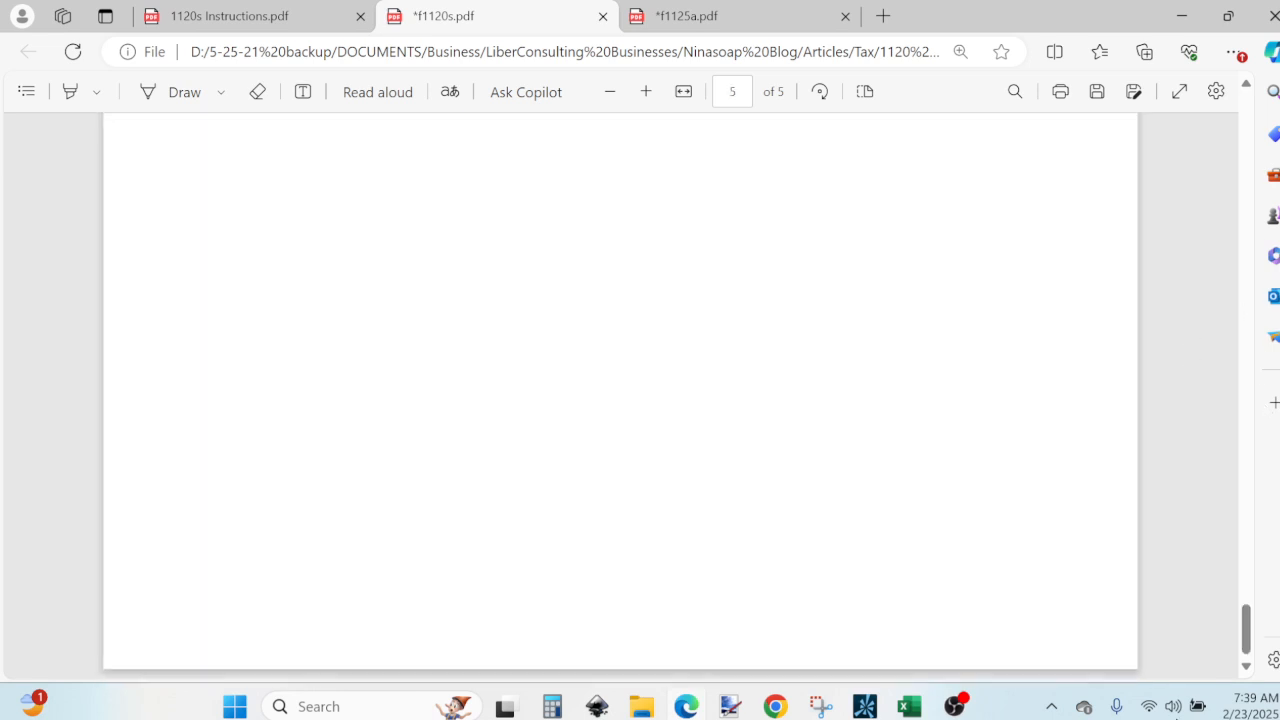
pyautogui.moveTo(1246, 630); pyautogui.dragTo(1246, 572)
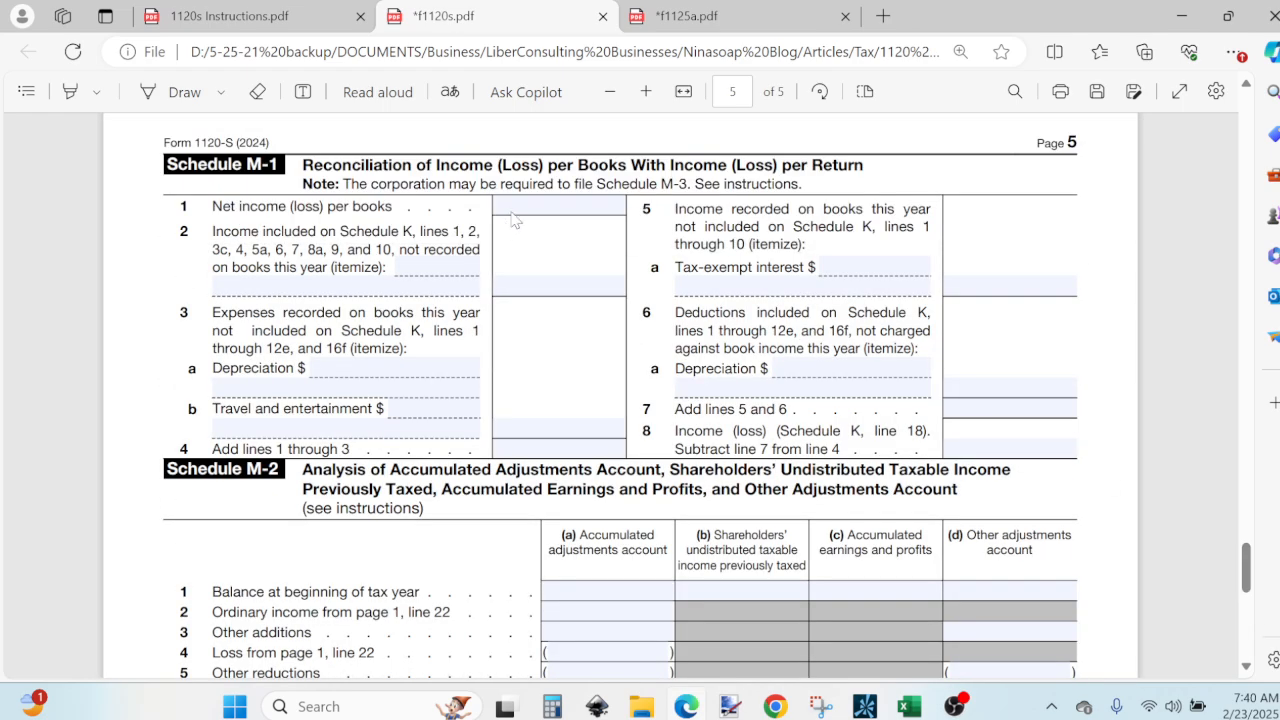
pyautogui.moveTo(1252, 578); pyautogui.dragTo(1230, 467)
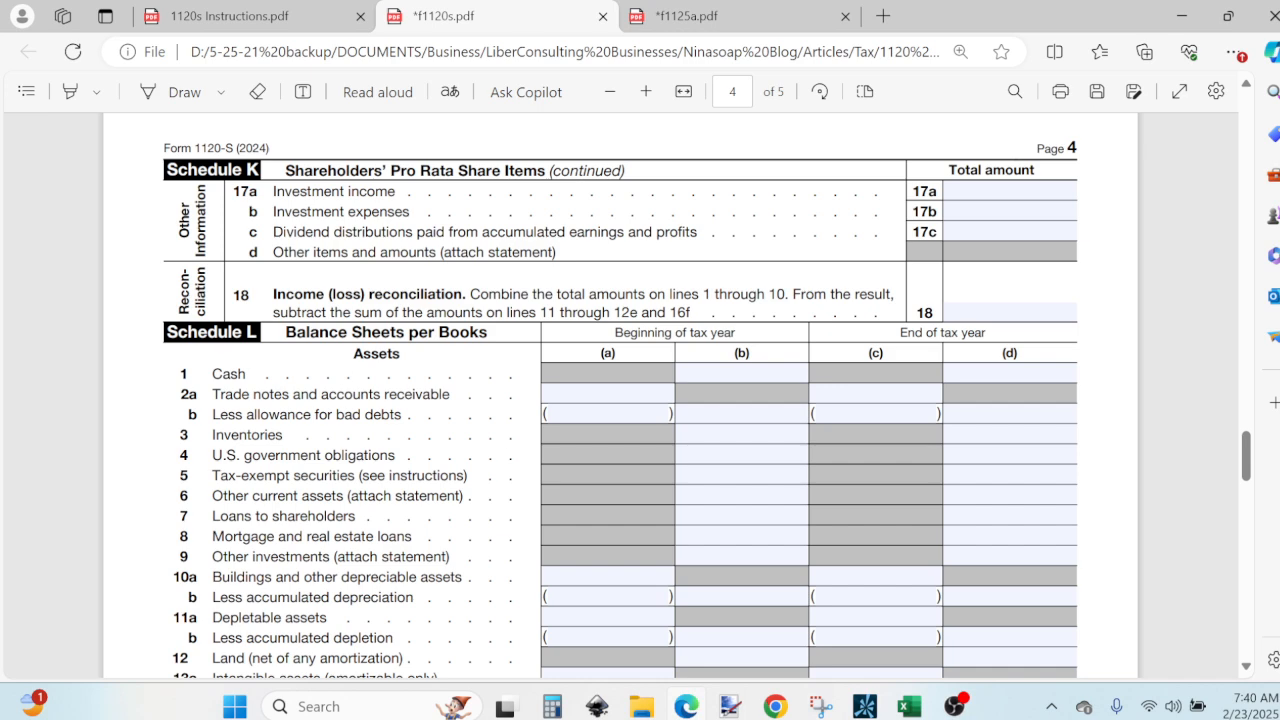
pyautogui.moveTo(1250, 464)
pyautogui.mouseDown()
pyautogui.moveTo(1254, 520)
pyautogui.moveTo(1250, 443)
pyautogui.mouseUp()
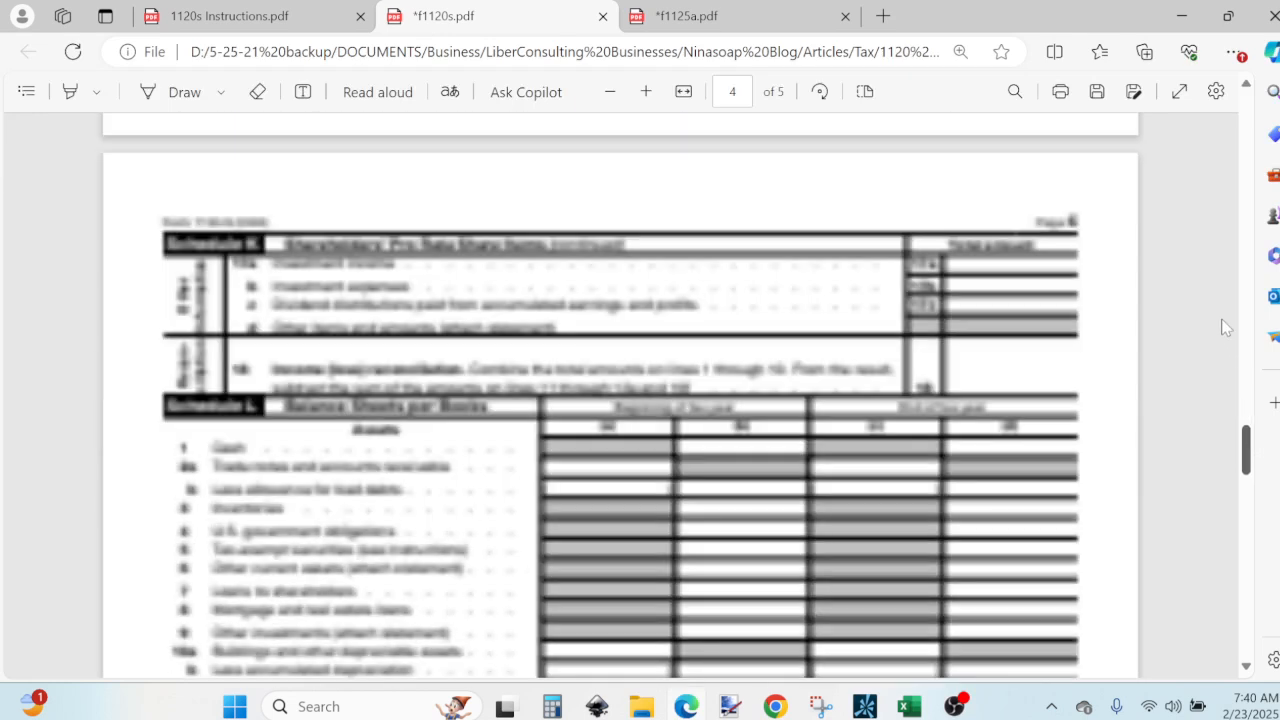
pyautogui.scroll(10, 1228, 334)
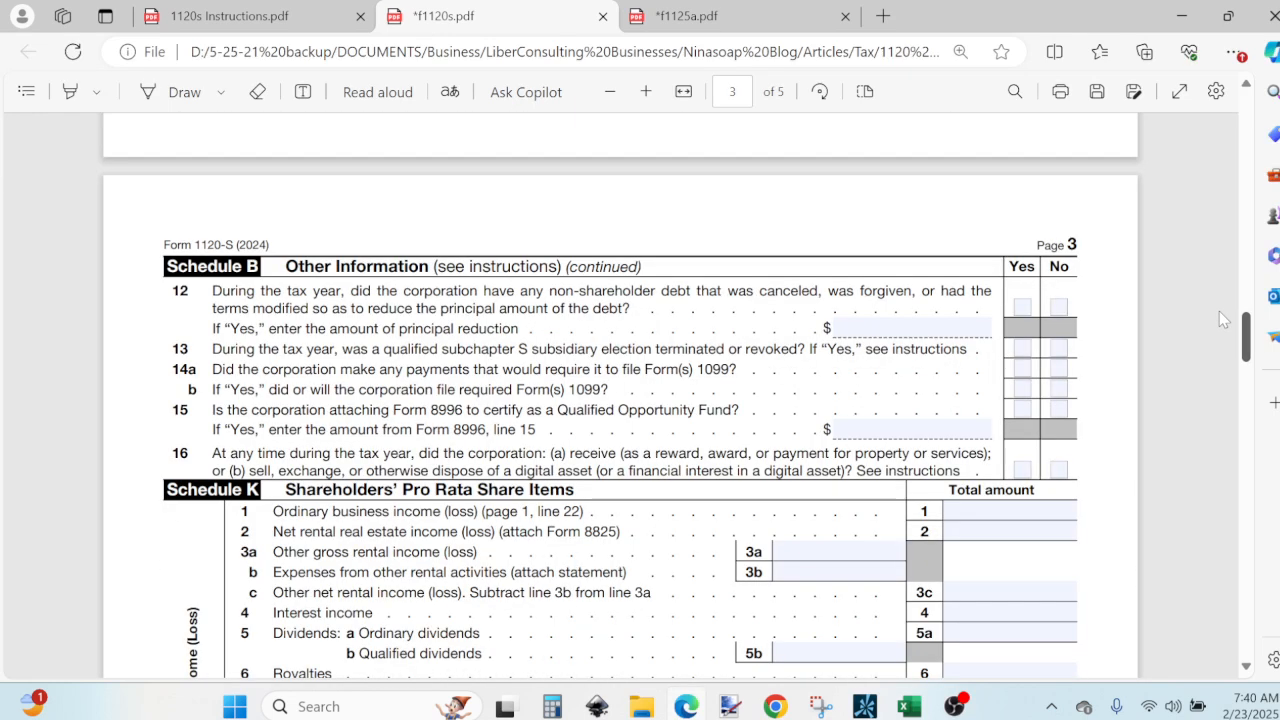
pyautogui.scroll(3, 1219, 311)
pyautogui.scroll(2, 1219, 295)
pyautogui.scroll(-1, 1219, 284)
pyautogui.scroll(-3, 1219, 299)
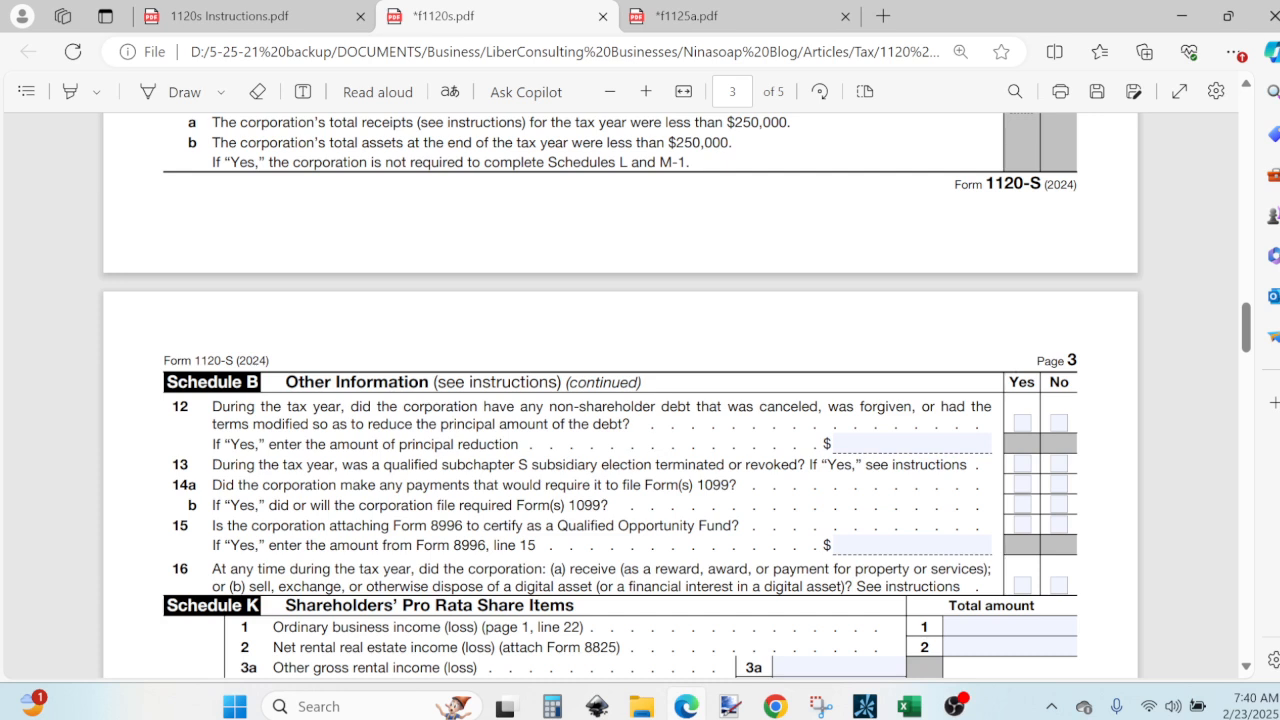
# Step: Answer No to Schedule B questions 12, 13 and 14a on canceled debt, subsidiary election and Form 1099 payments
pyautogui.click(1061, 422)
pyautogui.click(1058, 460)
pyautogui.click(1058, 470)
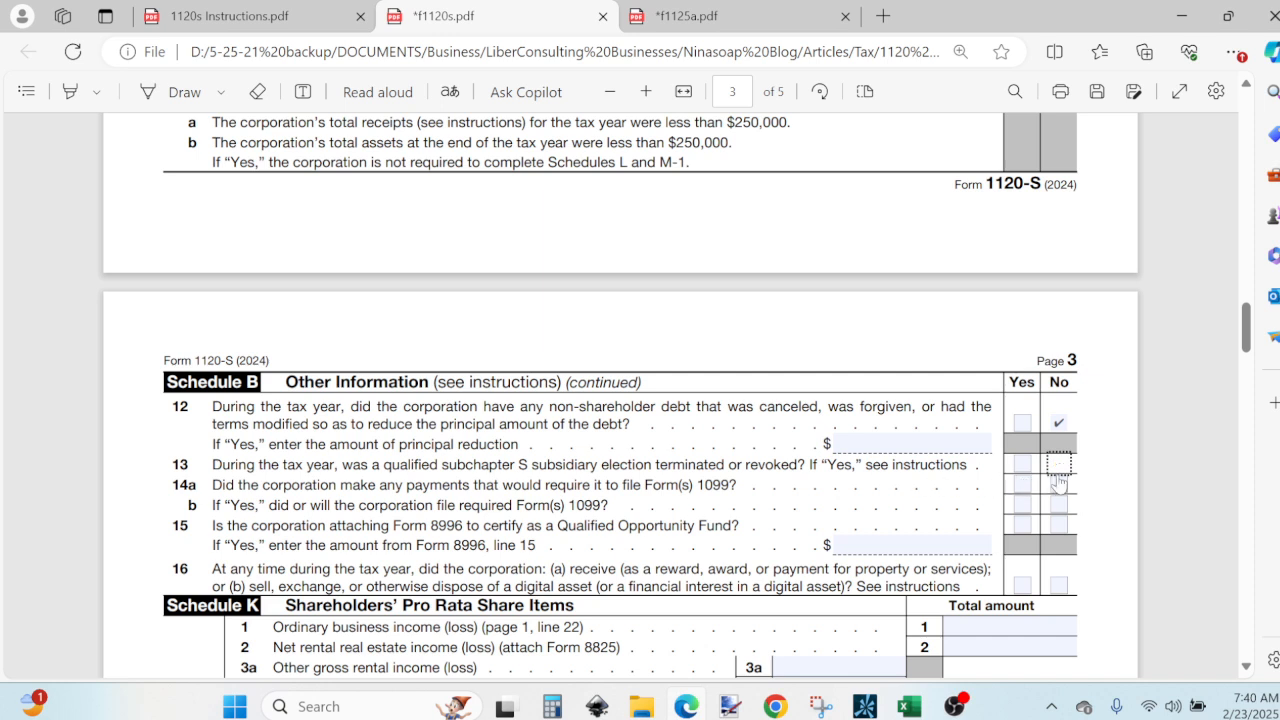
pyautogui.click(1058, 466)
pyautogui.click(1058, 487)
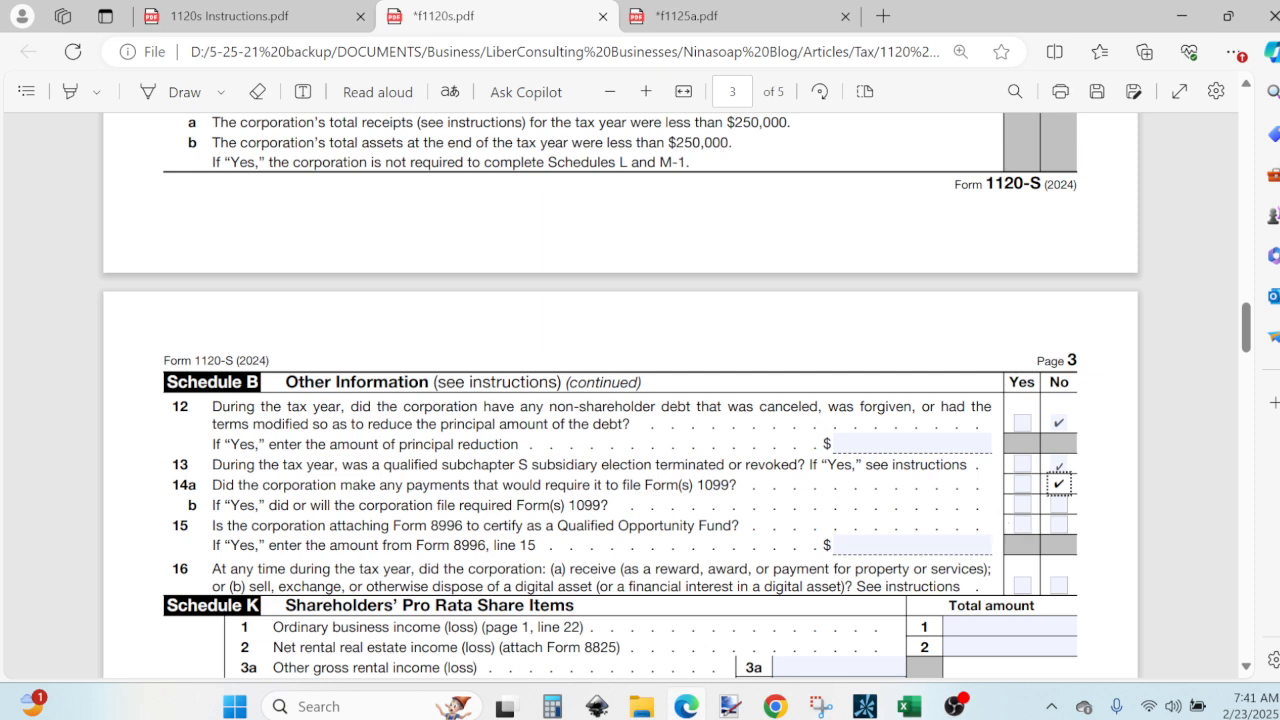
# Step: Leave Schedule B question 14b unanswered and answer No to questions 15 and 16 on Form 8996 and digital assets
pyautogui.click(1023, 506)
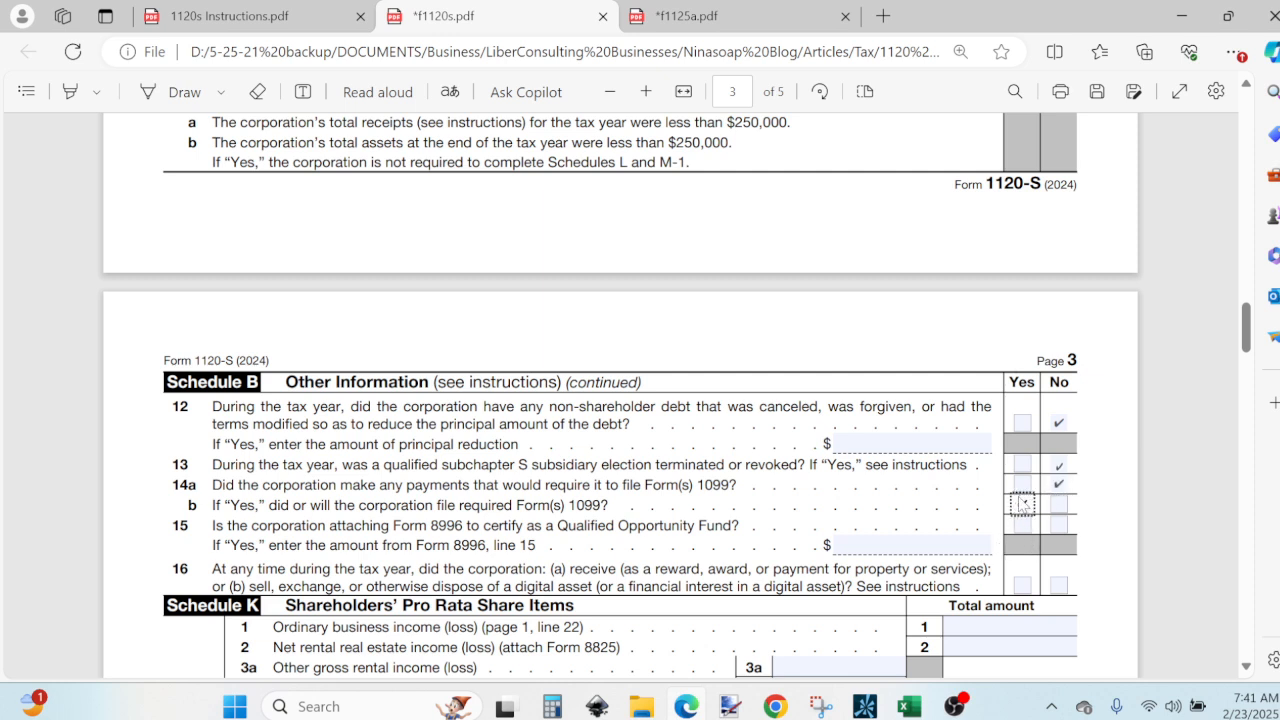
pyautogui.click(1022, 507)
pyautogui.click(1059, 526)
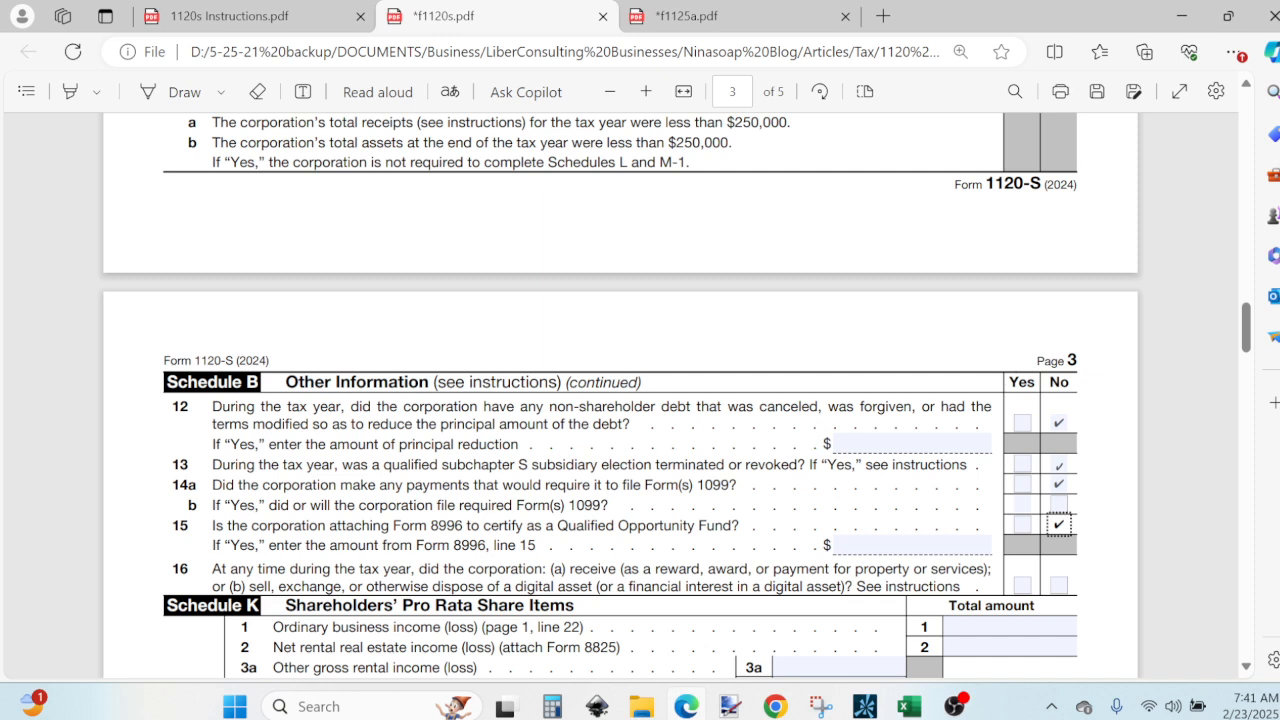
pyautogui.click(1059, 585)
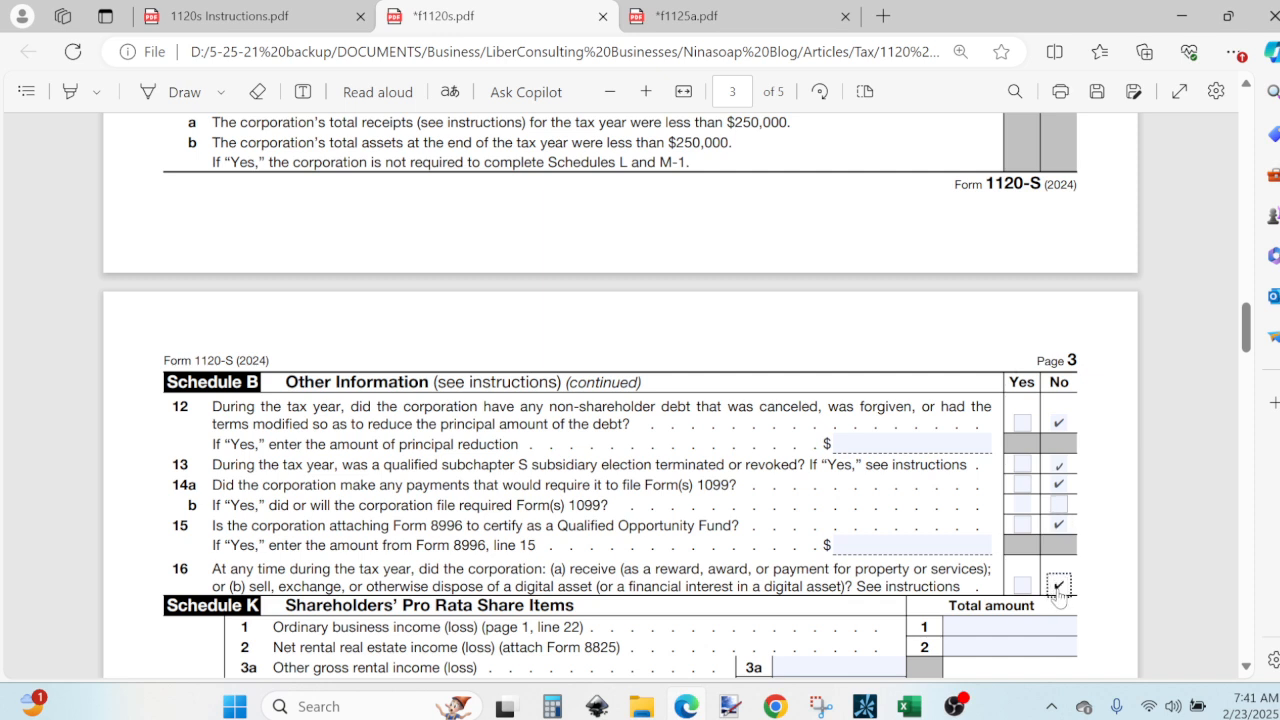
# Step: Check ordinary business income on page 1, line 22, and enter -772 on Schedule K line 1
pyautogui.click(1246, 665)
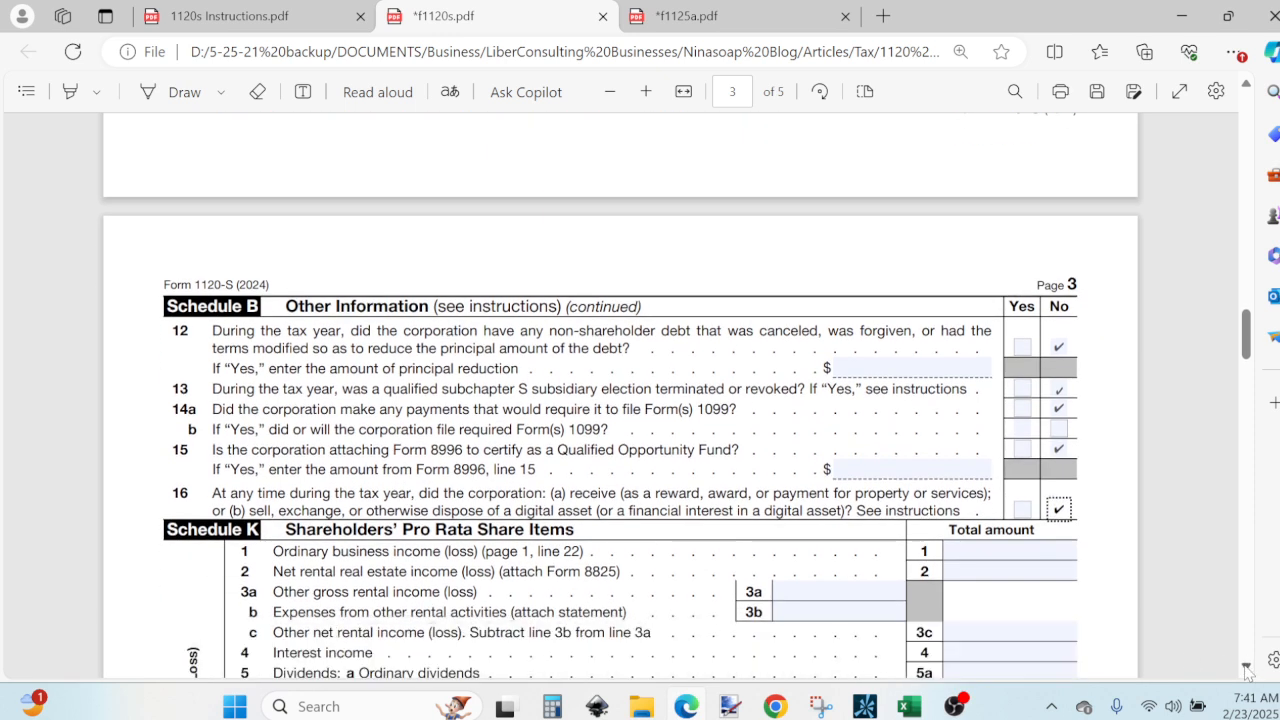
pyautogui.click(1246, 665)
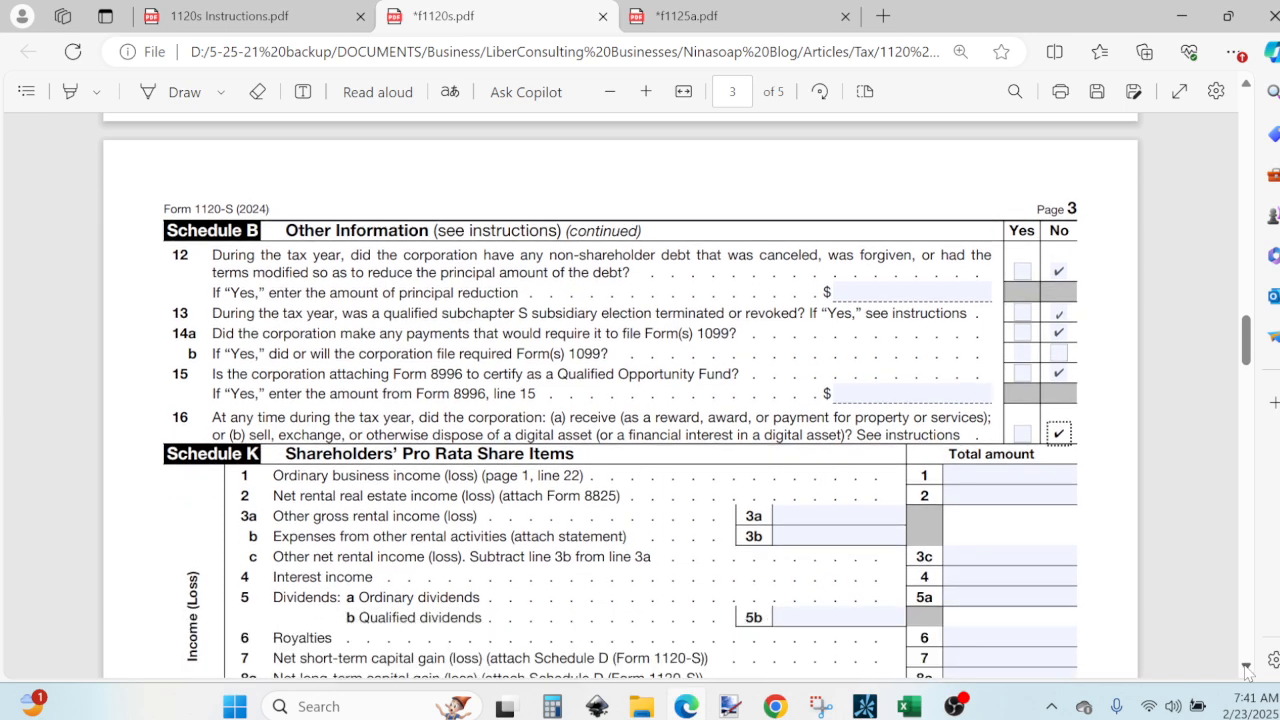
pyautogui.scroll(-4, 1246, 668)
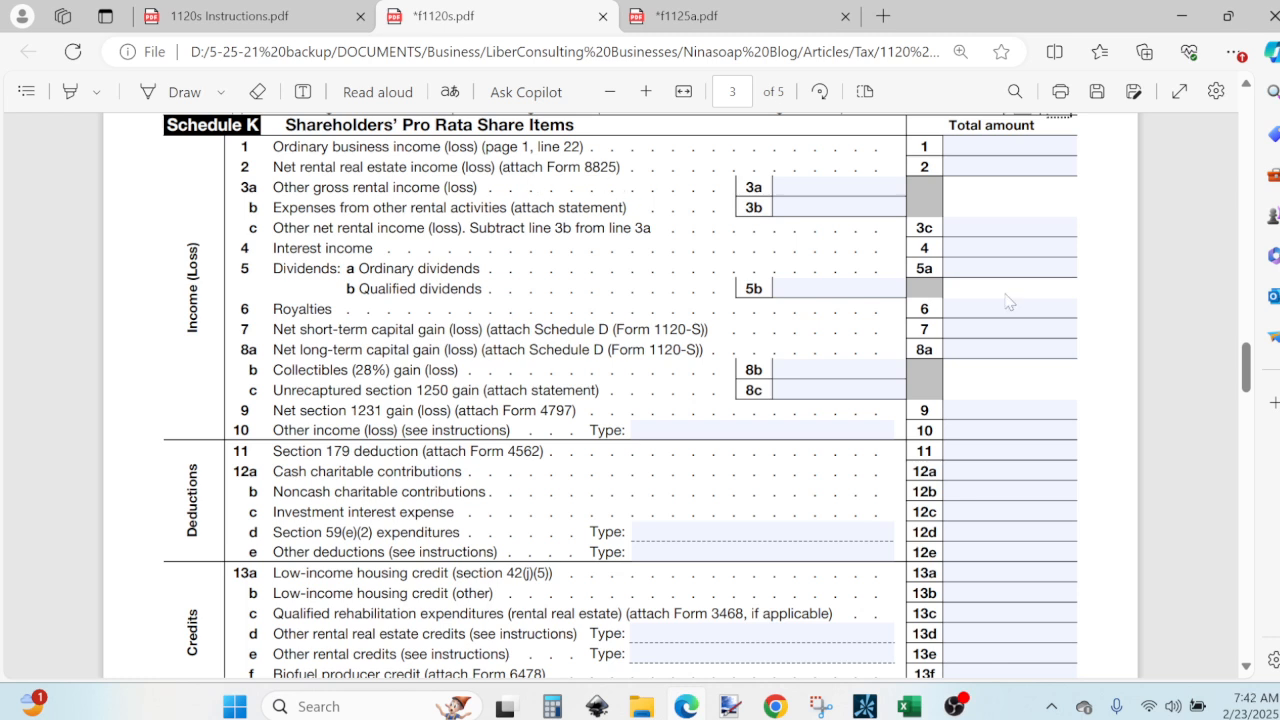
pyautogui.moveTo(1248, 358); pyautogui.dragTo(1207, 140)
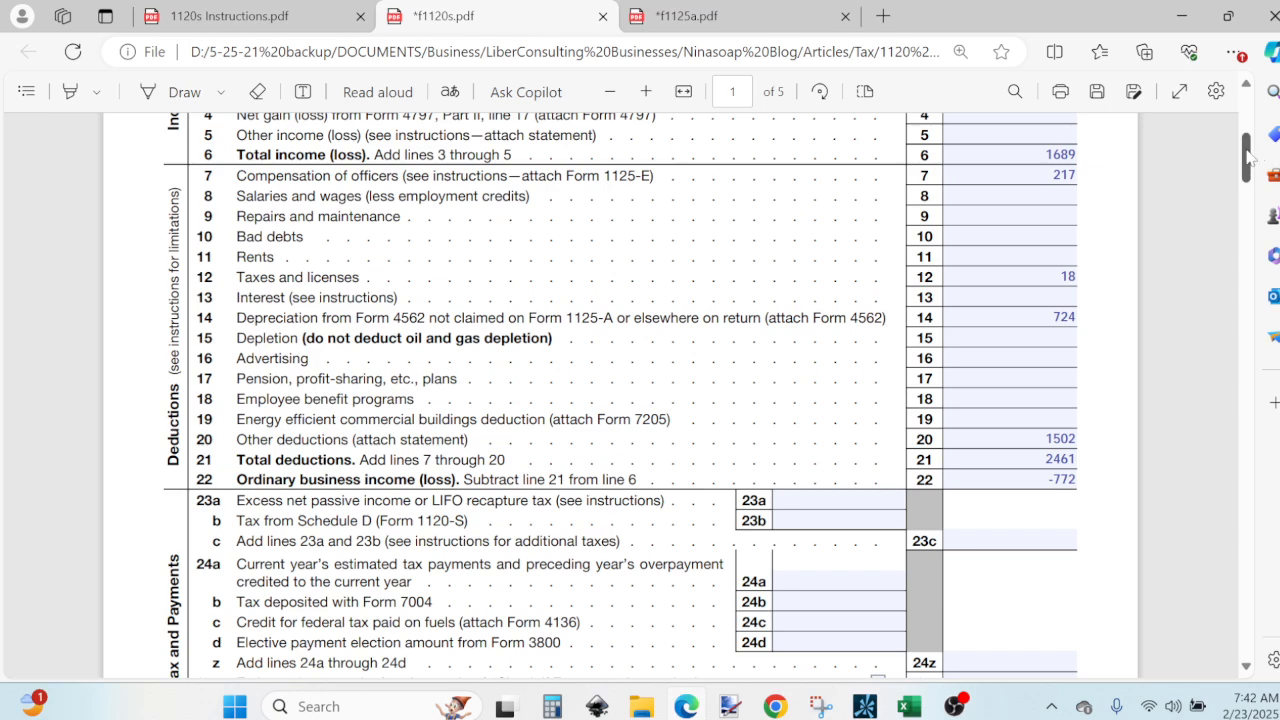
pyautogui.moveTo(1248, 155); pyautogui.dragTo(1236, 340)
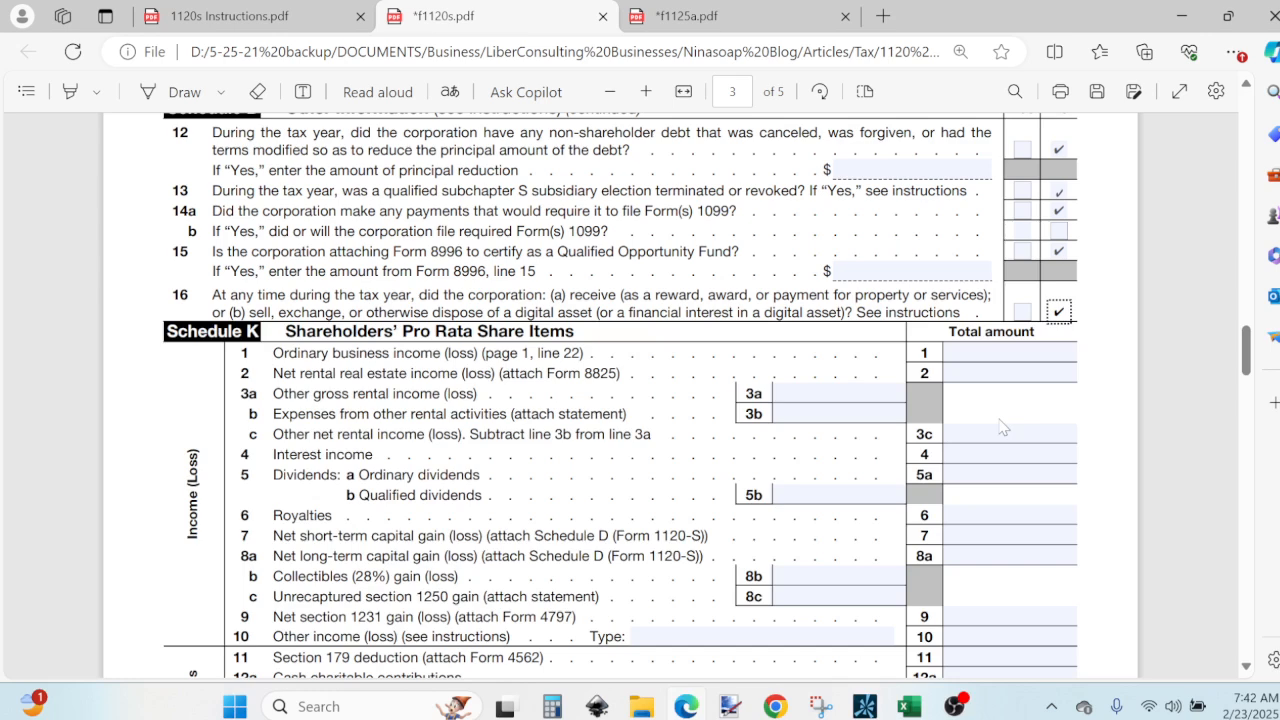
pyautogui.press('Tab')
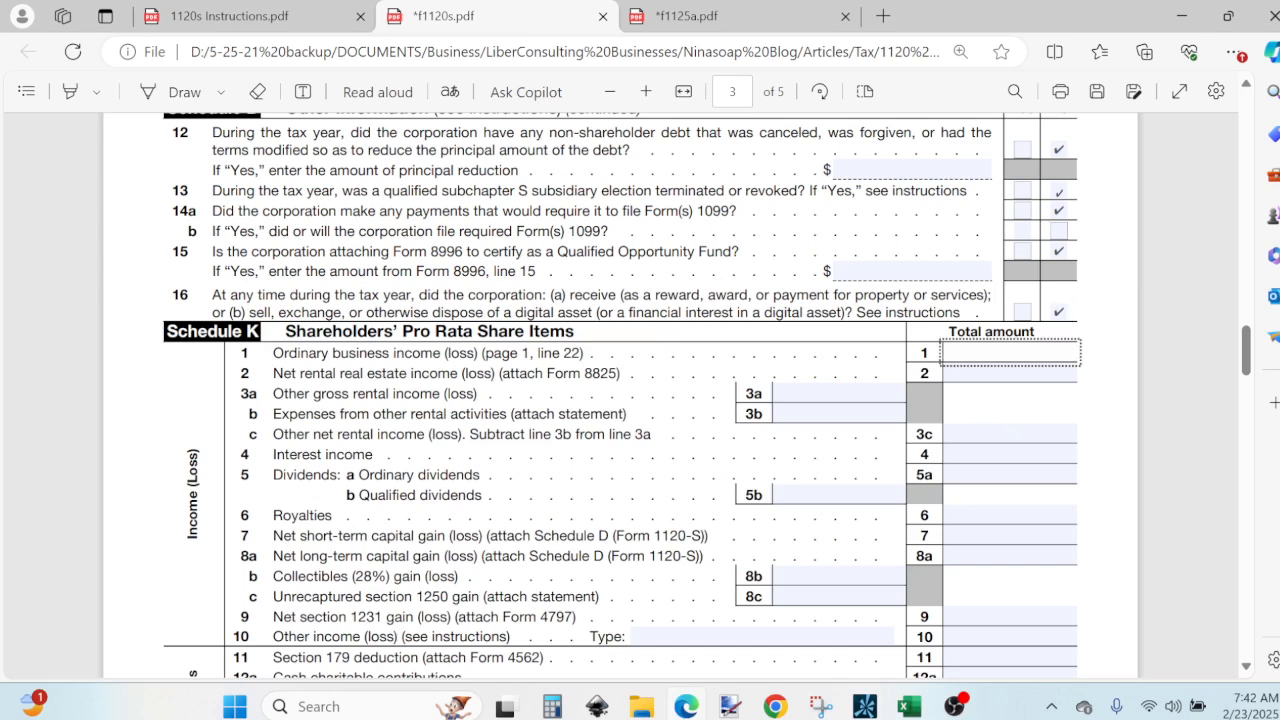
pyautogui.write('-772')
pyautogui.click(616, 479)
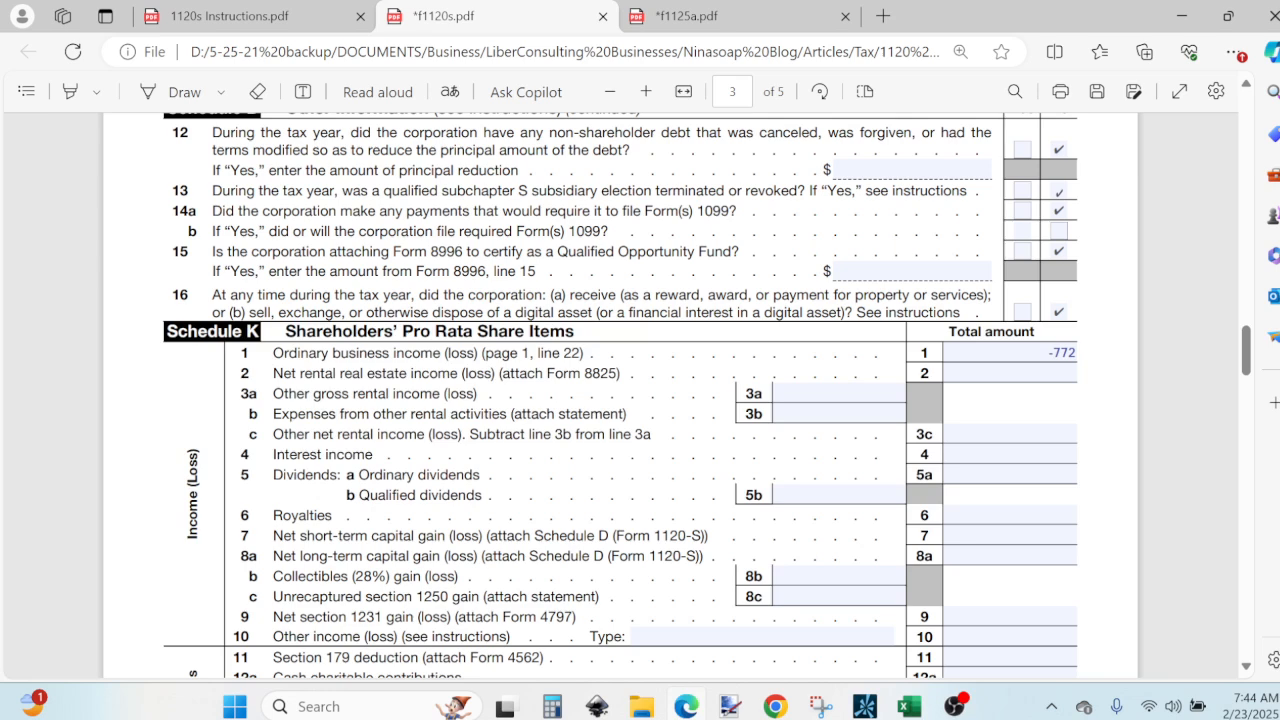
# Step: Review Schedule K lines 2 through 17 for other income, deductions, credits, AMT items and shareholder basis items that might apply
pyautogui.click(1246, 666)
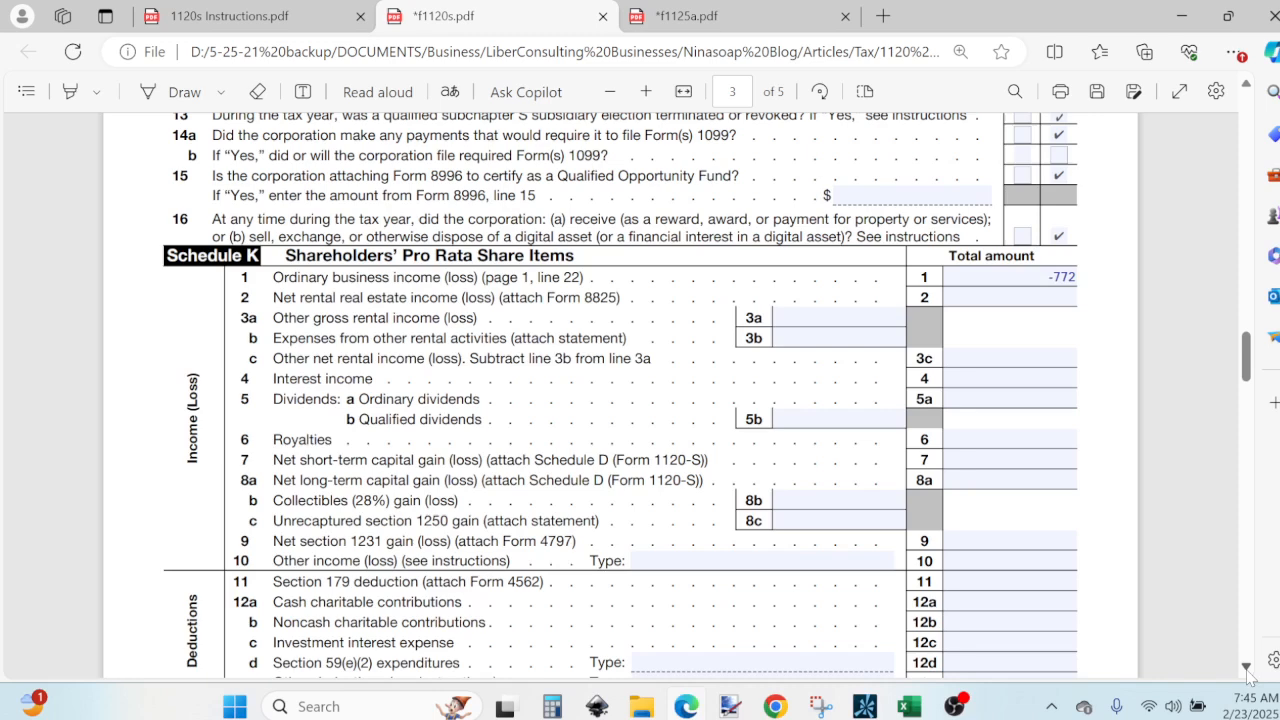
pyautogui.click(1247, 668)
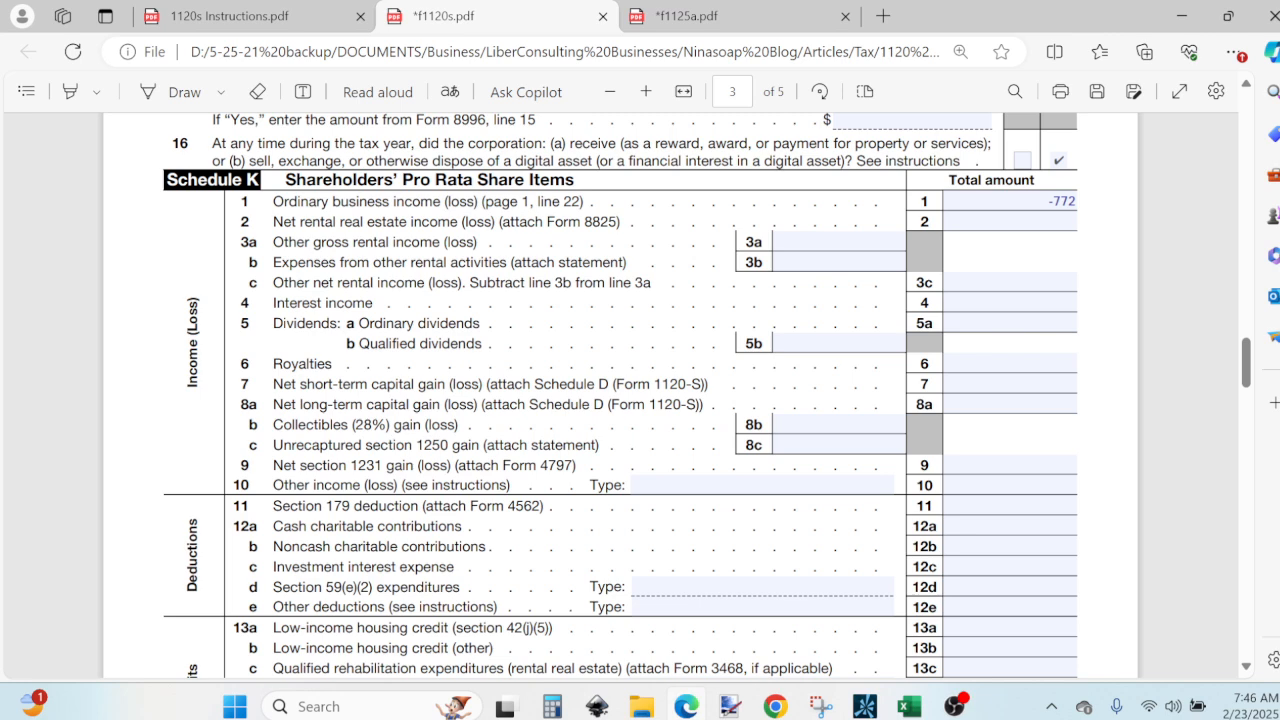
pyautogui.click(1247, 668)
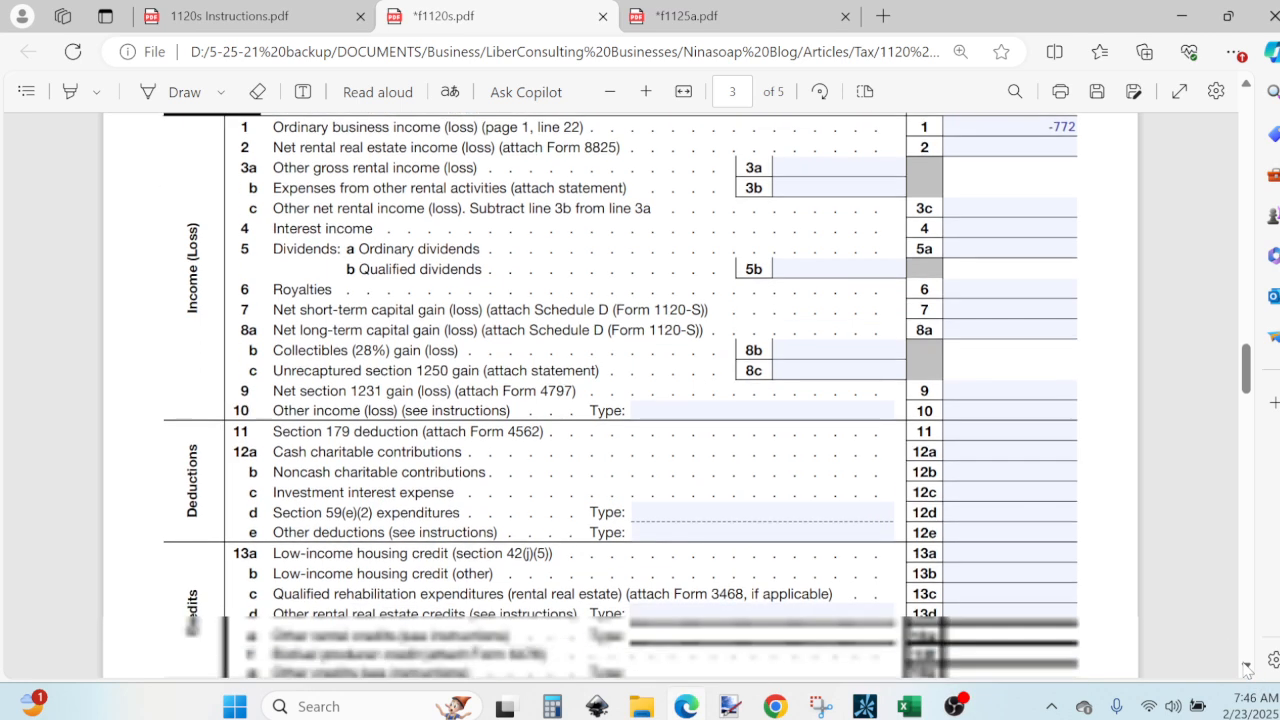
pyautogui.click(1247, 668)
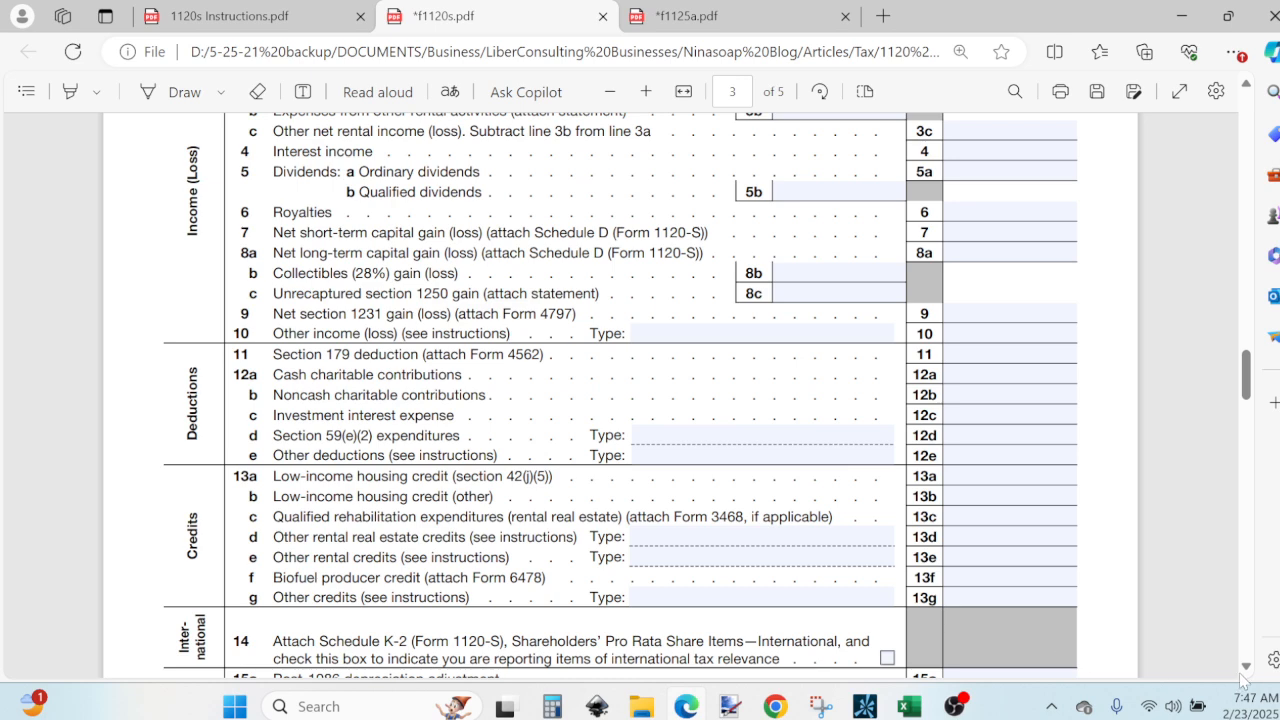
pyautogui.scroll(-1, 1248, 678)
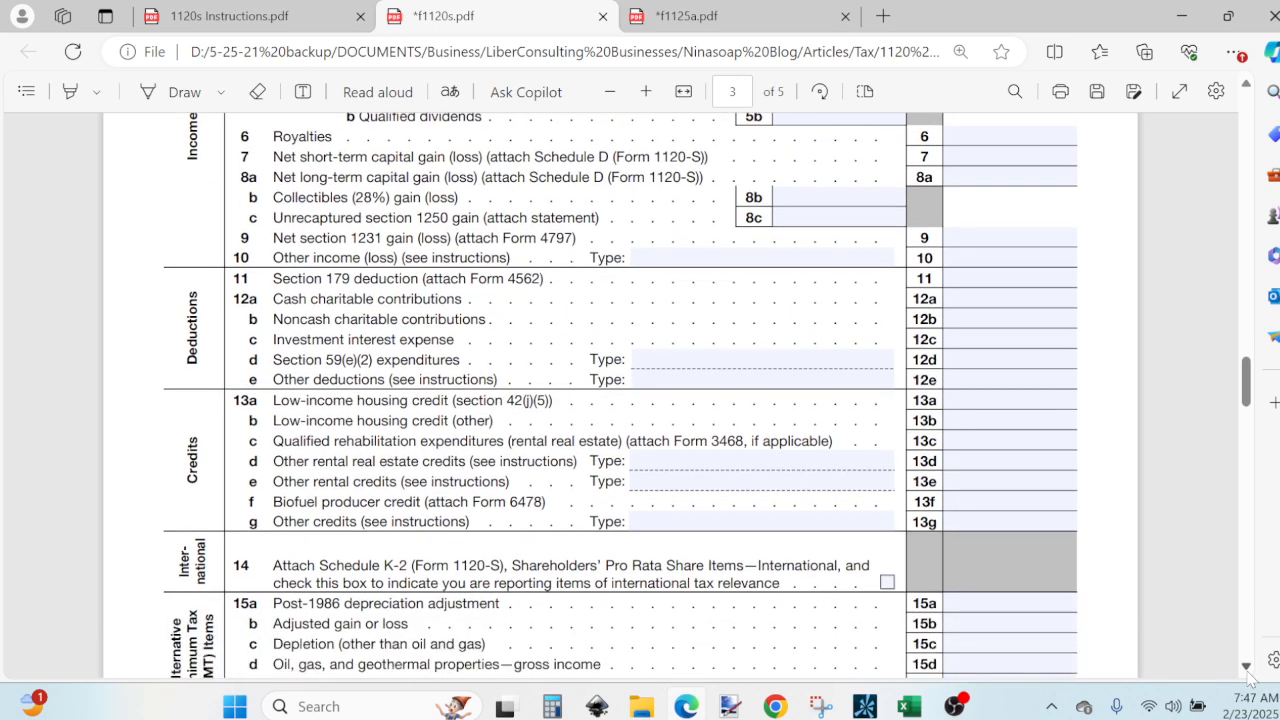
pyautogui.scroll(-1, 1248, 678)
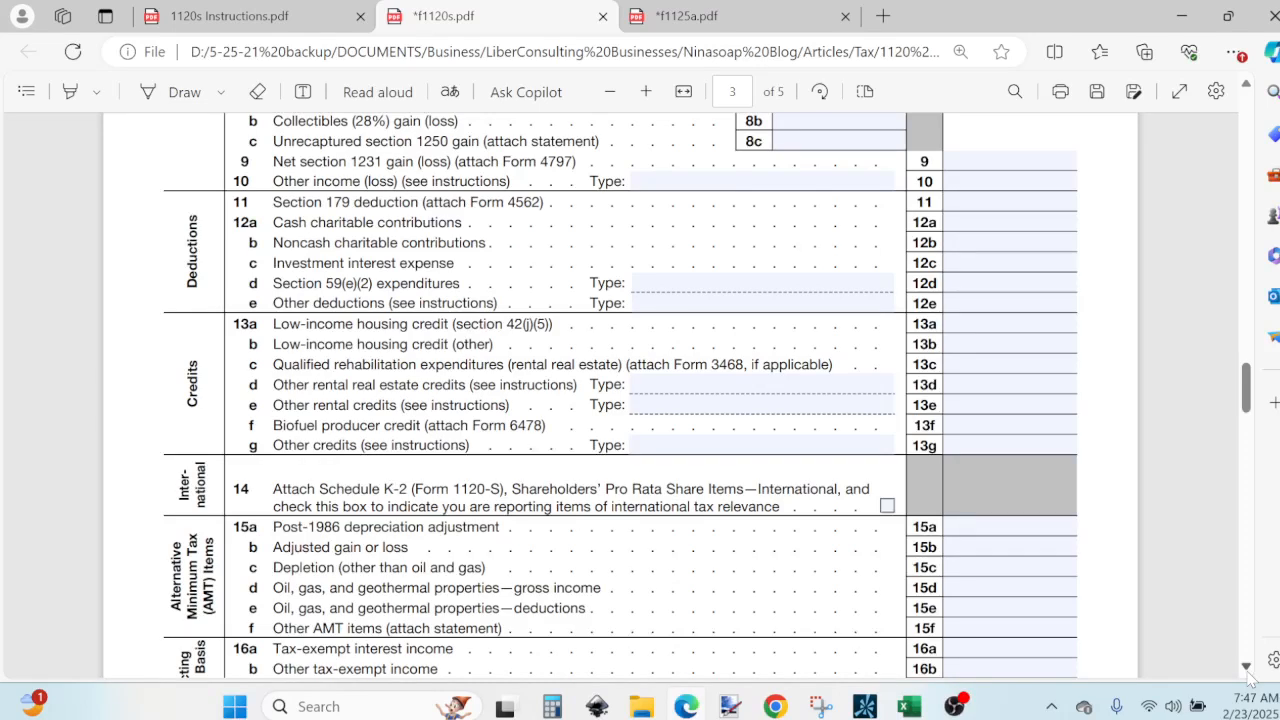
pyautogui.scroll(-1, 1248, 678)
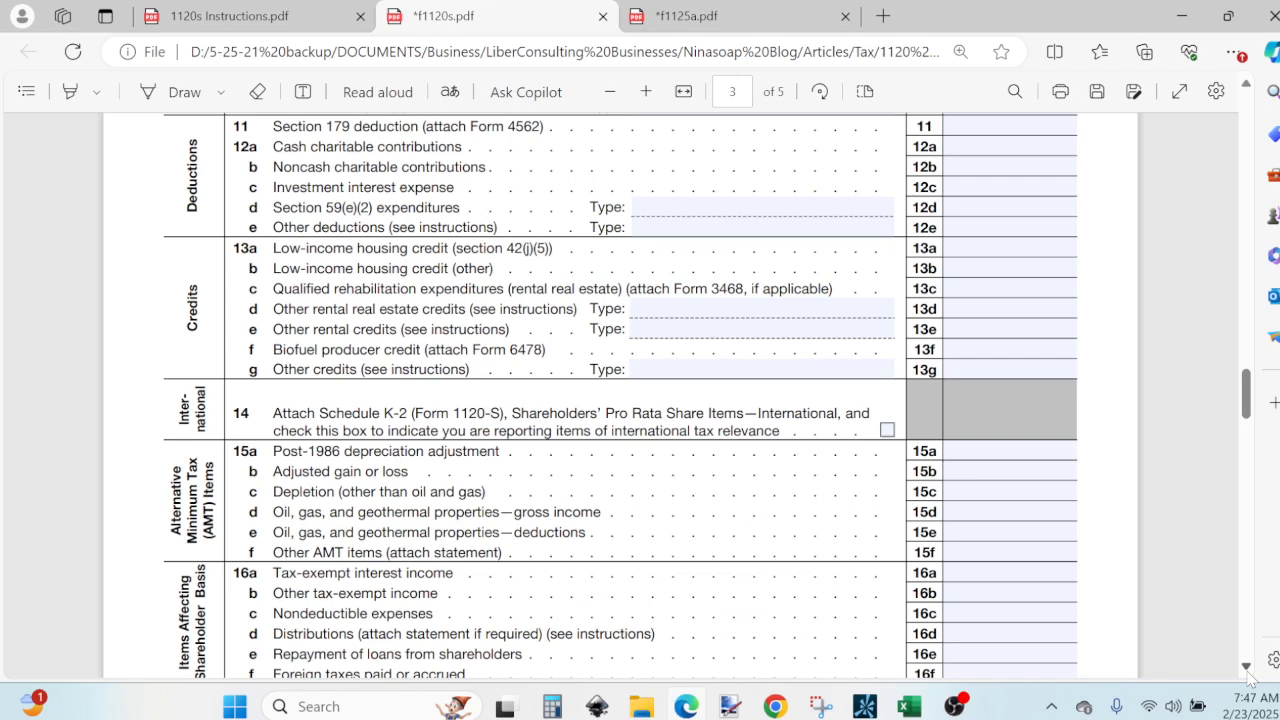
pyautogui.scroll(-1, 1248, 678)
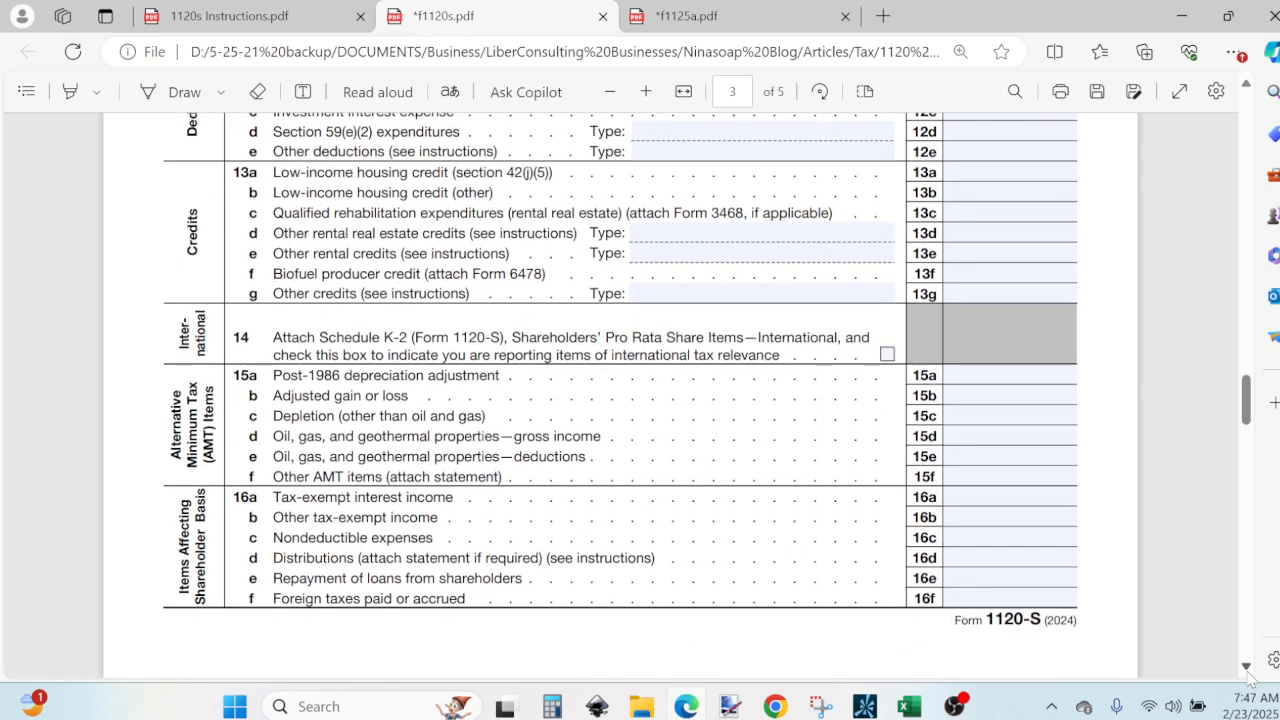
pyautogui.scroll(-1, 1248, 678)
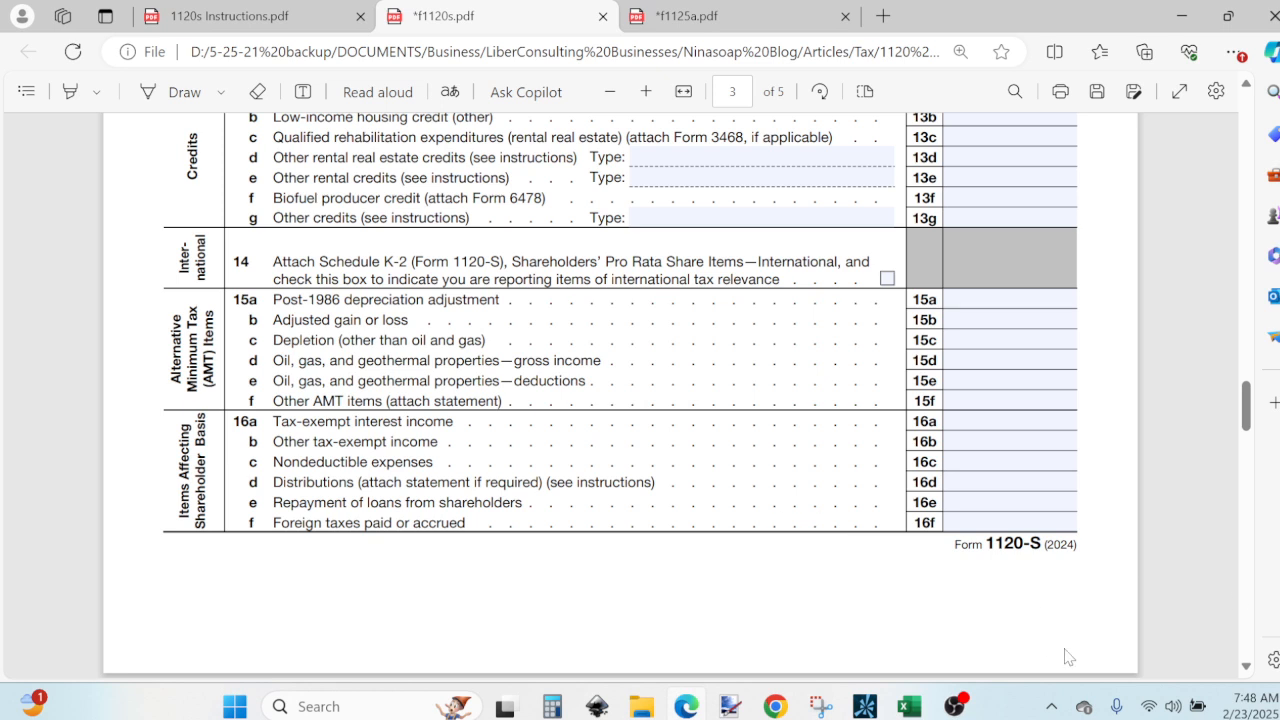
pyautogui.click(1246, 666)
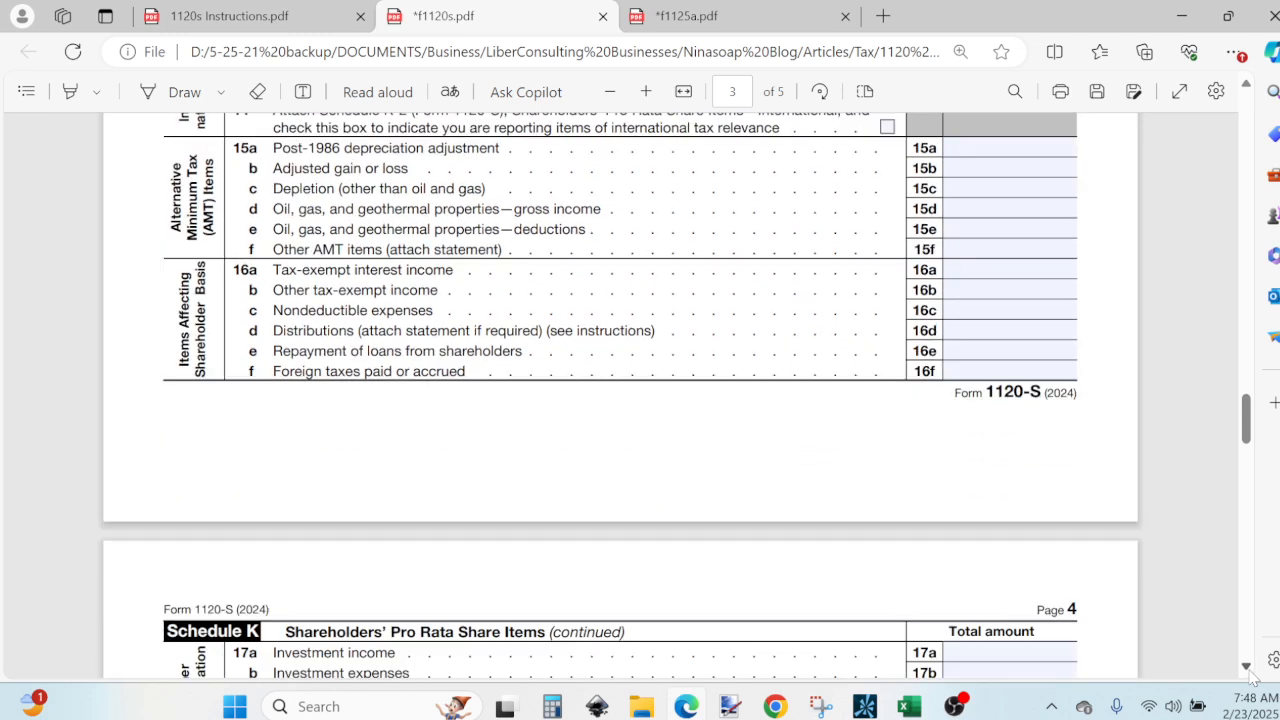
pyautogui.scroll(-2, 1250, 674)
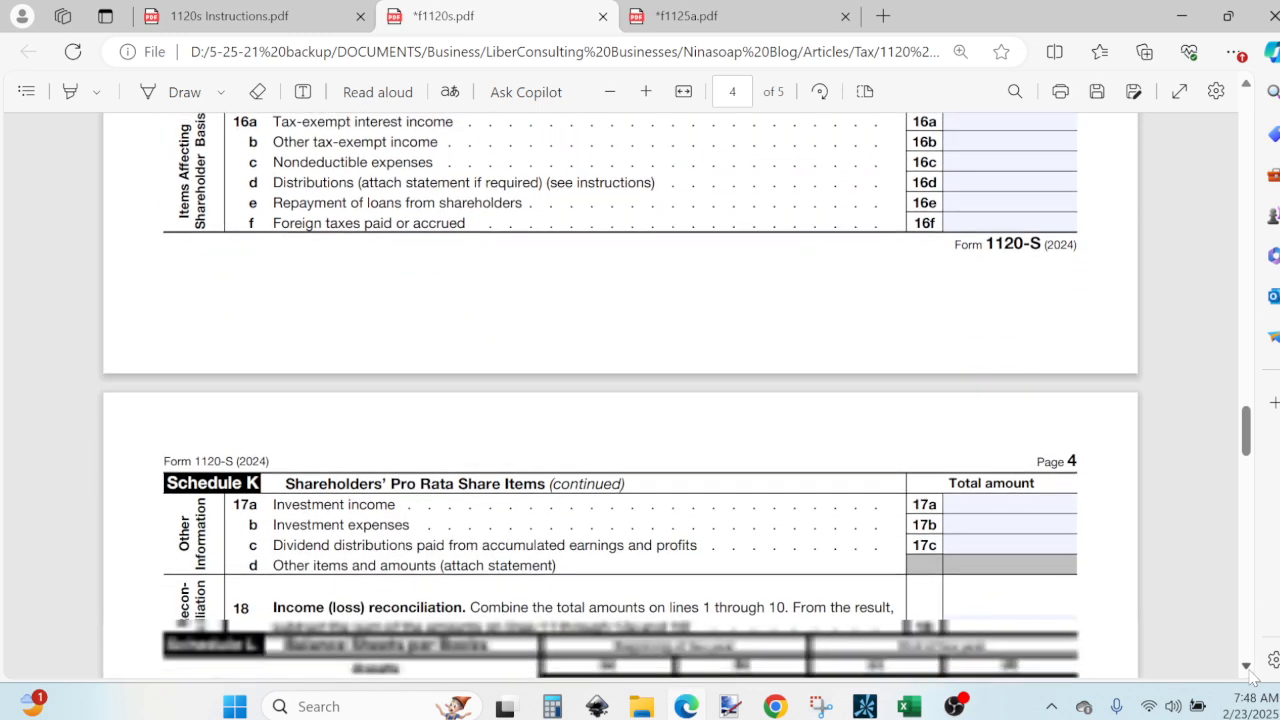
# Step: Read the Schedule K line 18 reconciliation instructions on page 4 and compare them with the income amounts on lines 1 through 10
pyautogui.scroll(-1, 1250, 674)
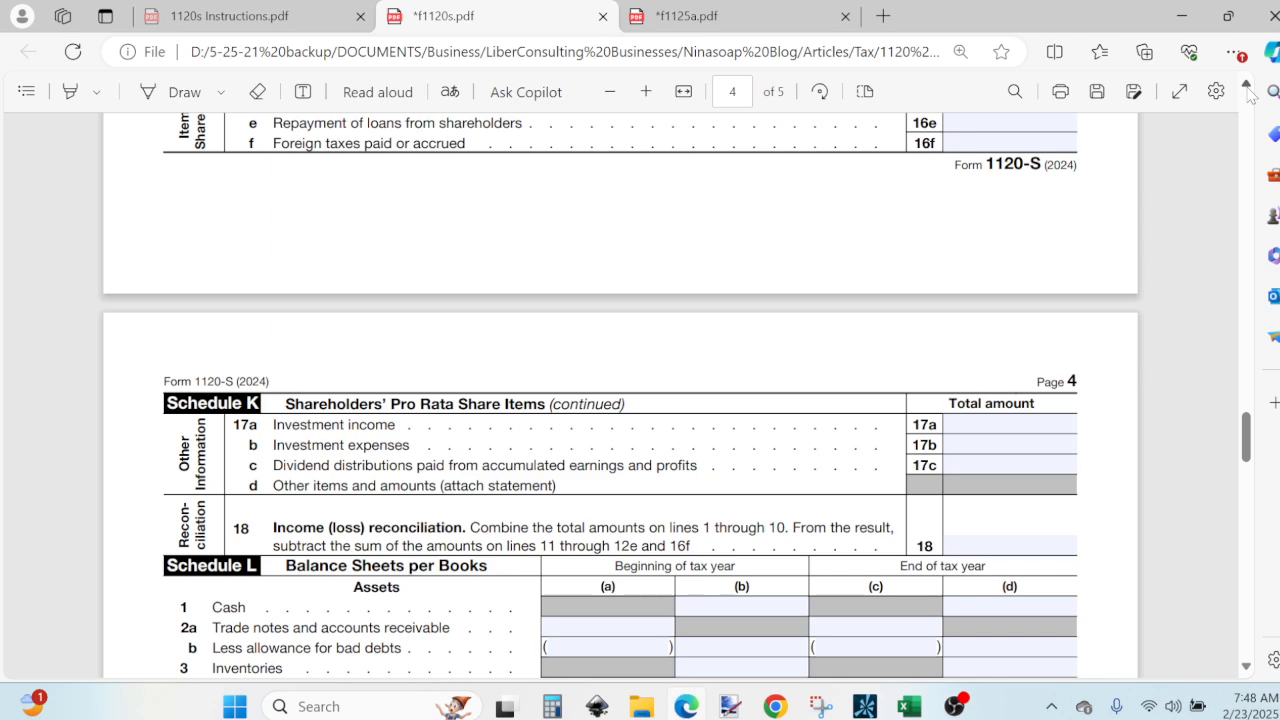
pyautogui.scroll(3, 1250, 94)
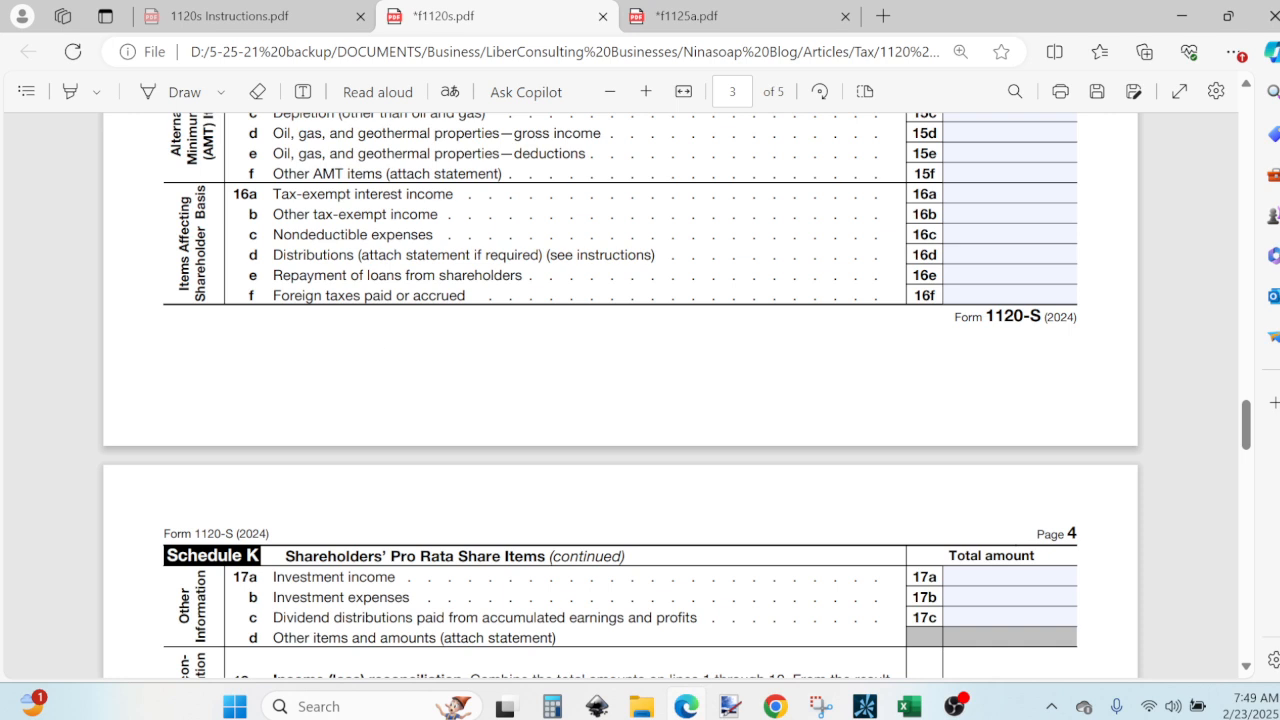
pyautogui.click(1247, 668)
pyautogui.click(1246, 666)
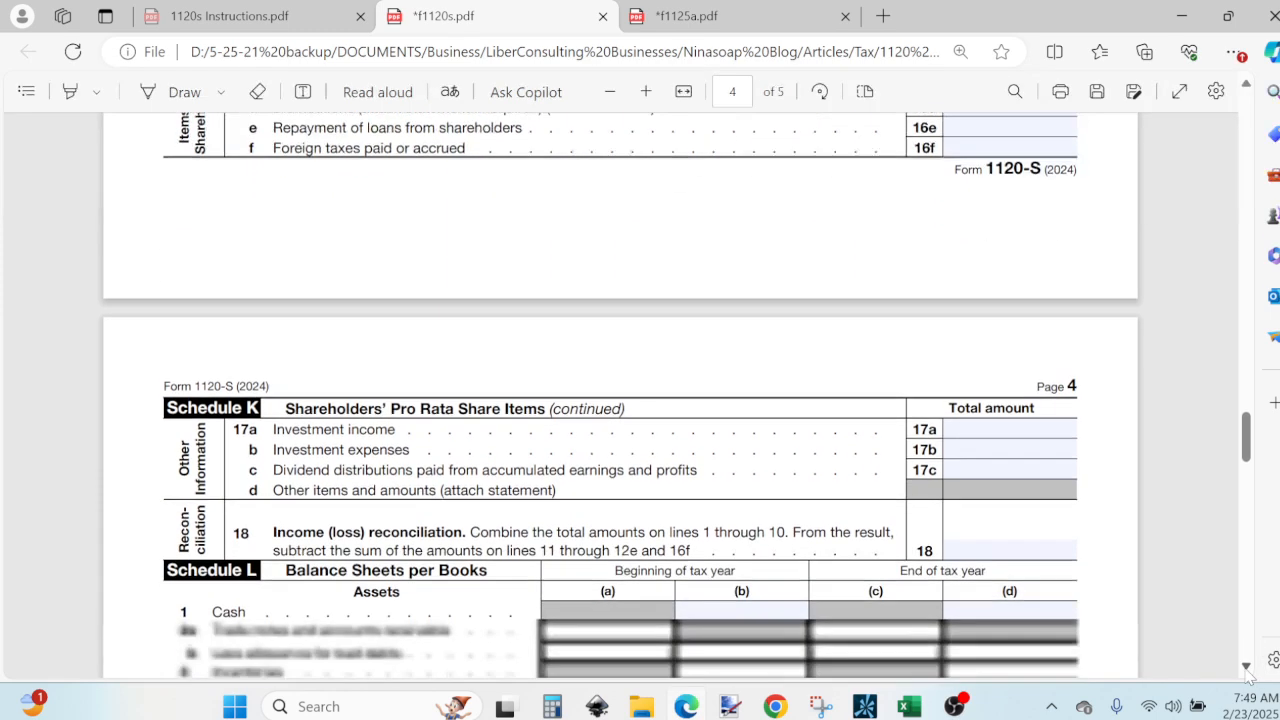
pyautogui.click(1246, 666)
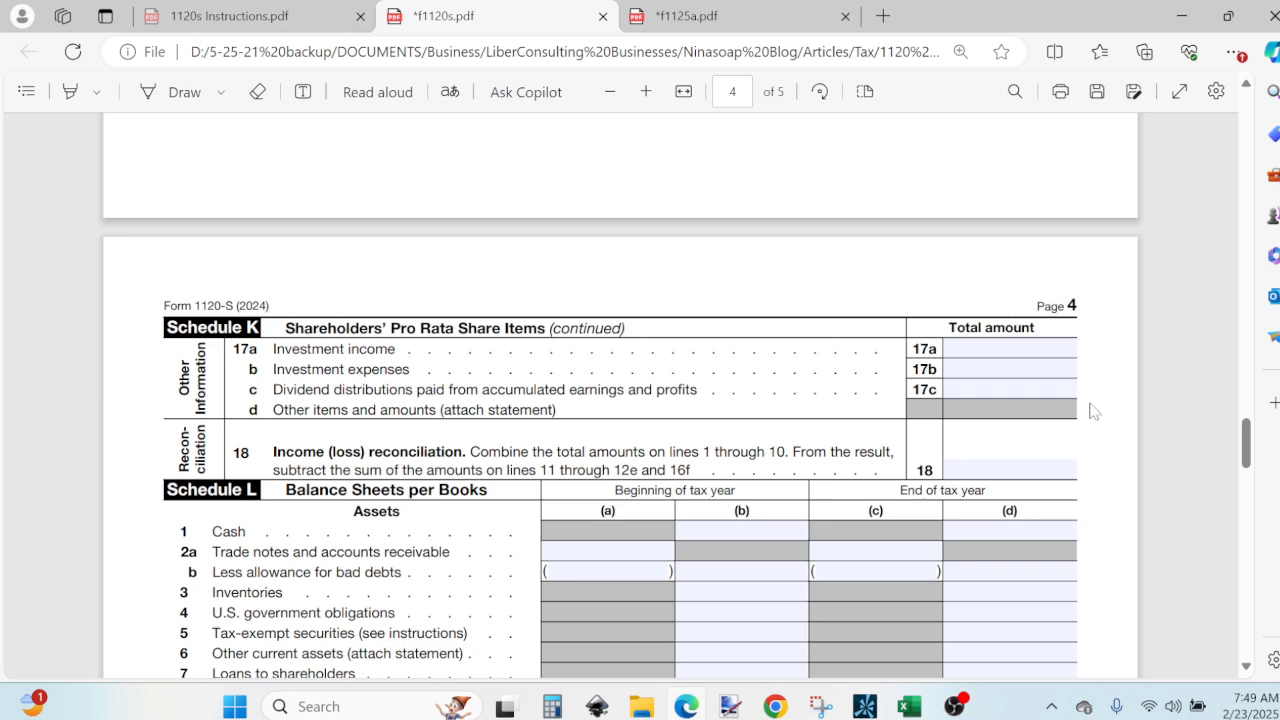
pyautogui.moveTo(1245, 426); pyautogui.dragTo(1220, 327)
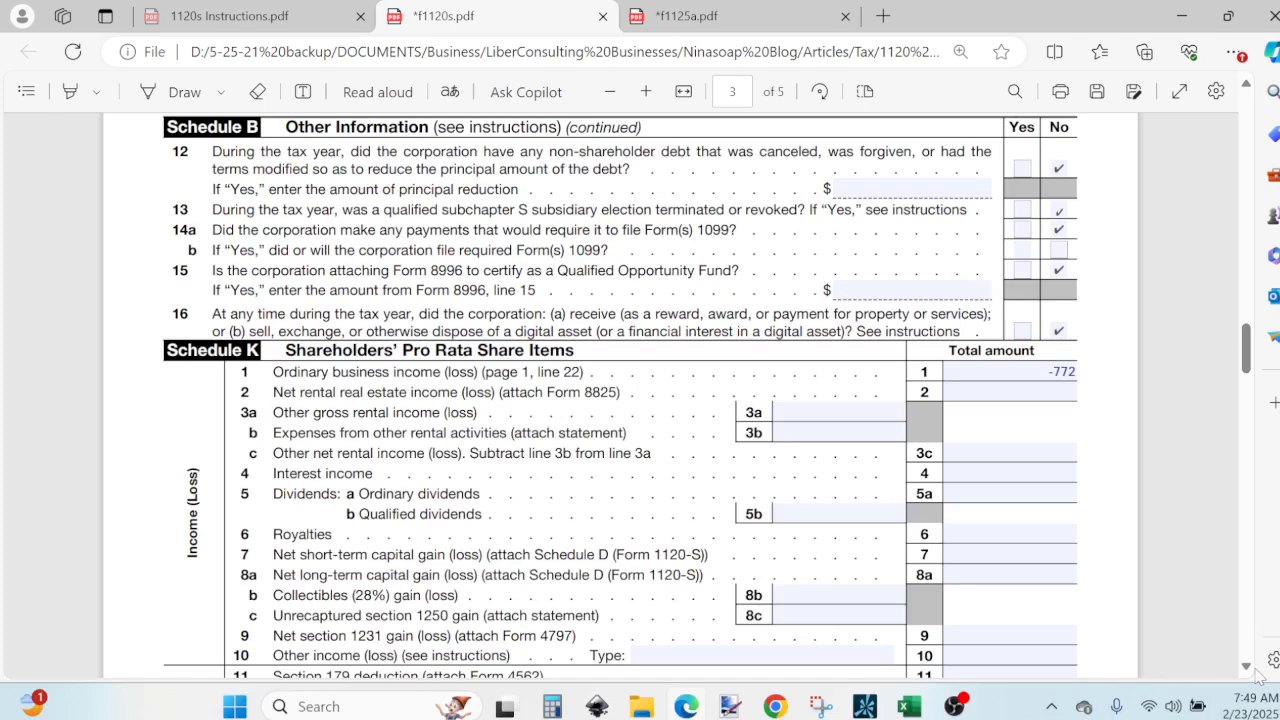
pyautogui.scroll(-10, 1257, 673)
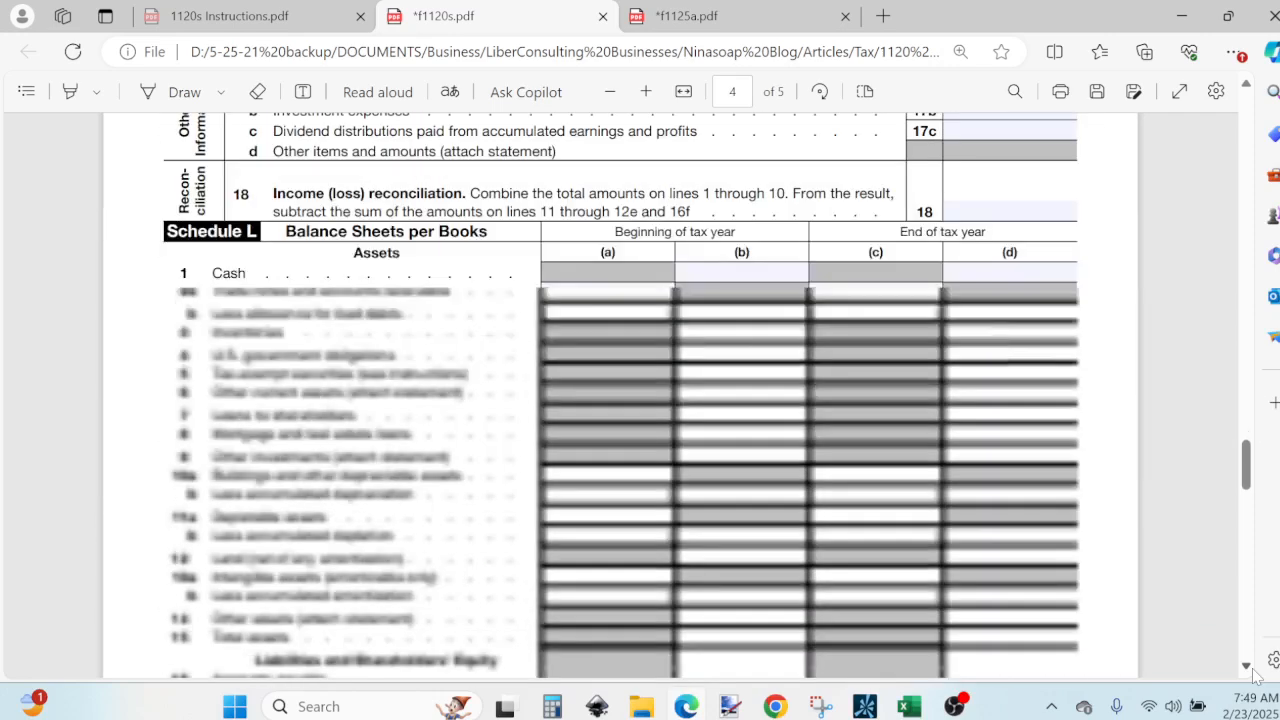
pyautogui.scroll(-2, 1257, 673)
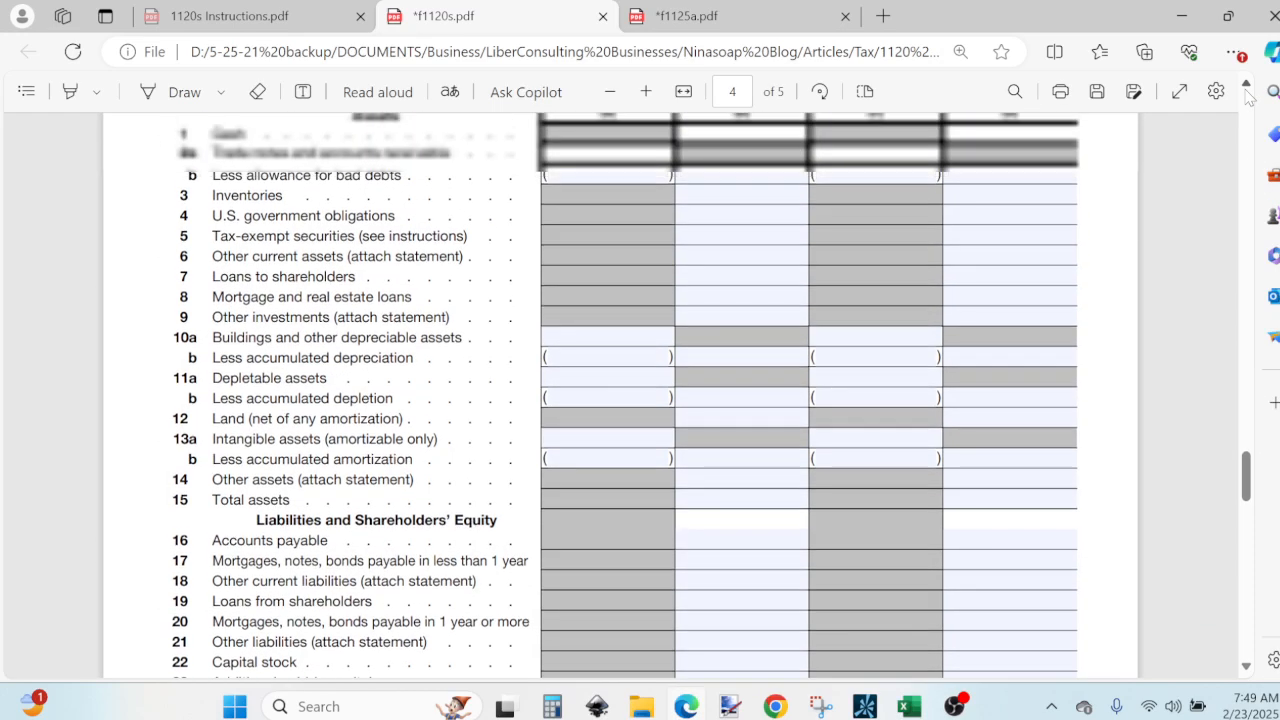
pyautogui.scroll(3, 1248, 92)
pyautogui.scroll(1, 1248, 88)
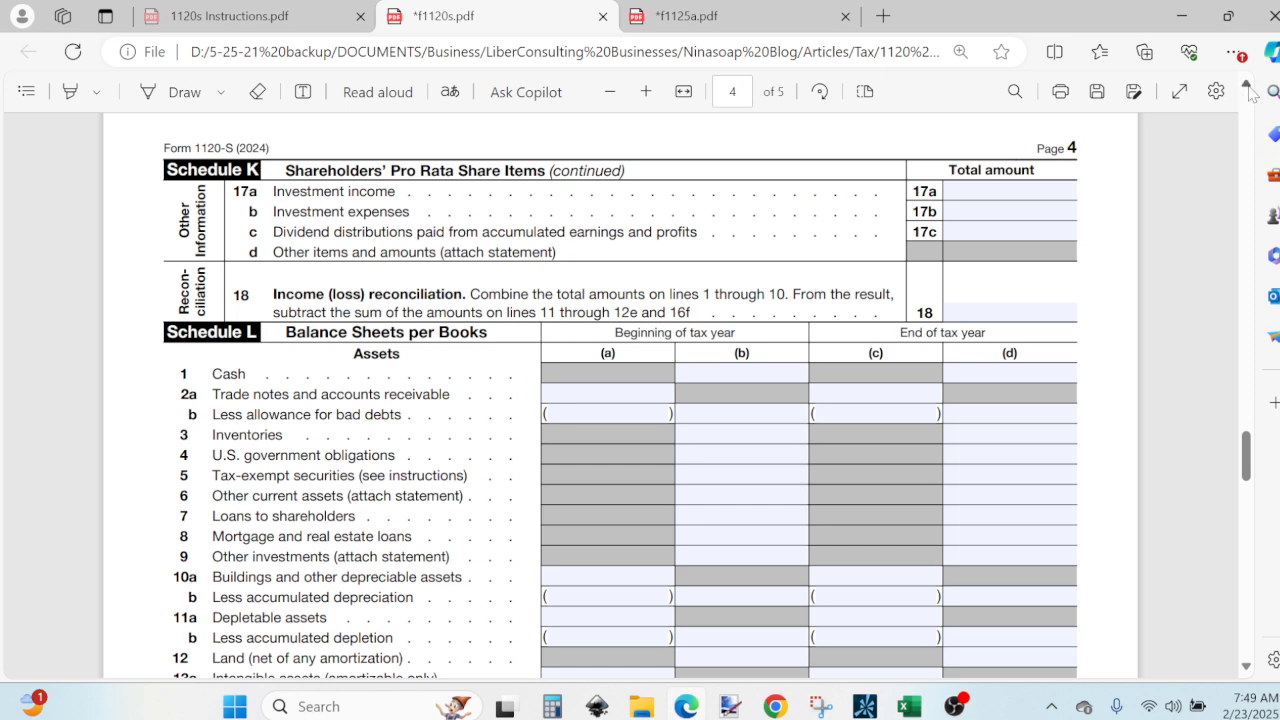
pyautogui.scroll(1, 1251, 100)
pyautogui.scroll(8, 1251, 100)
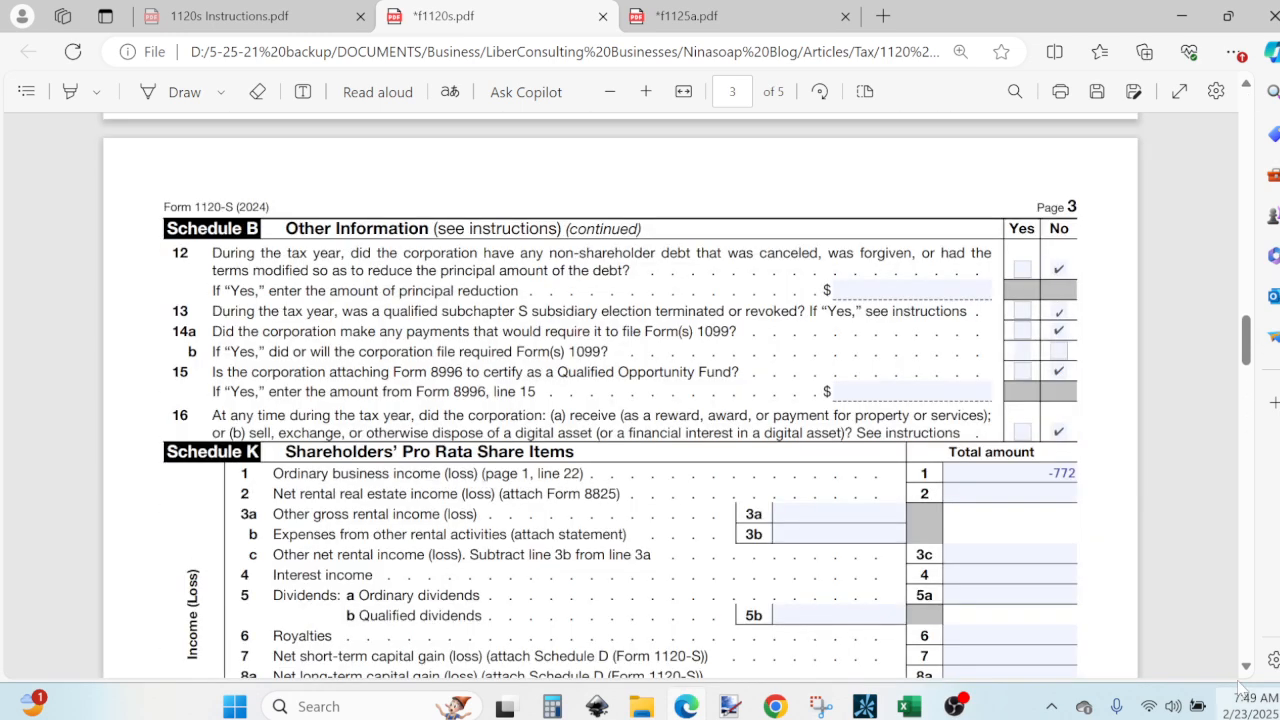
# Step: Recheck Schedule K lines 1 through 17 for amounts and enter -772 on line 18, income (loss) reconciliation
pyautogui.scroll(-3, 1248, 682)
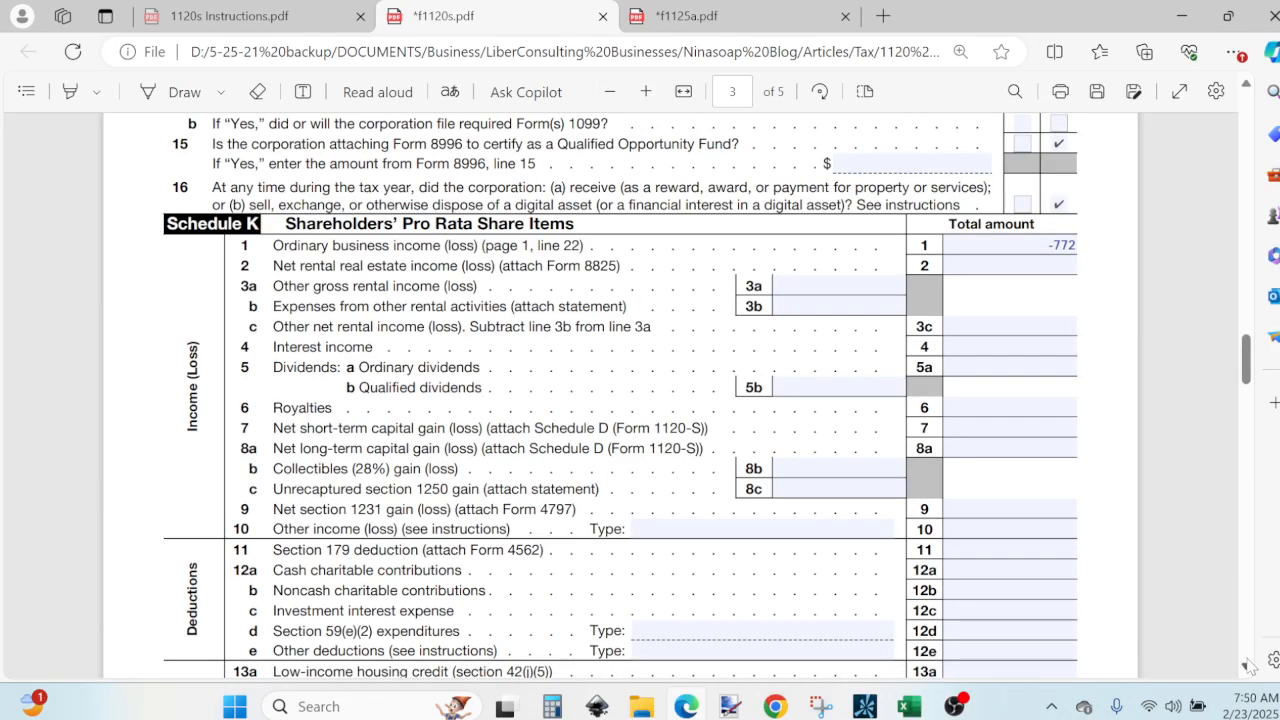
pyautogui.scroll(-2, 1249, 680)
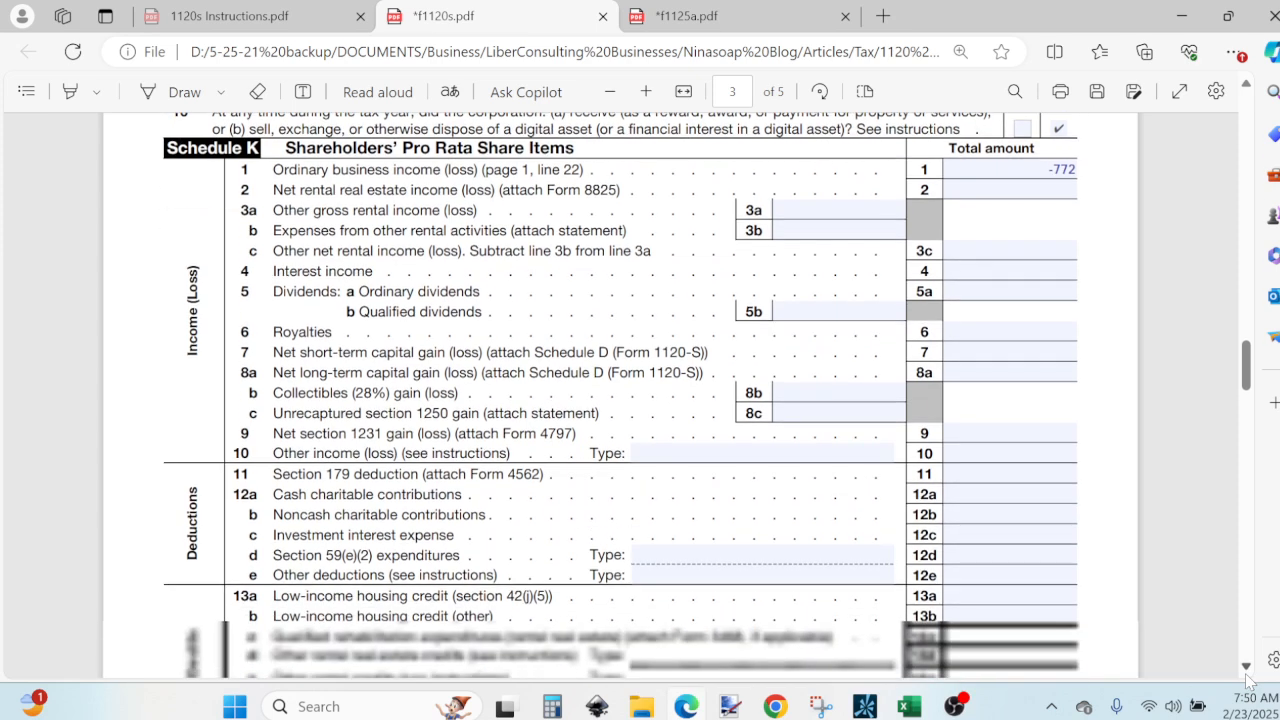
pyautogui.scroll(-3, 1247, 668)
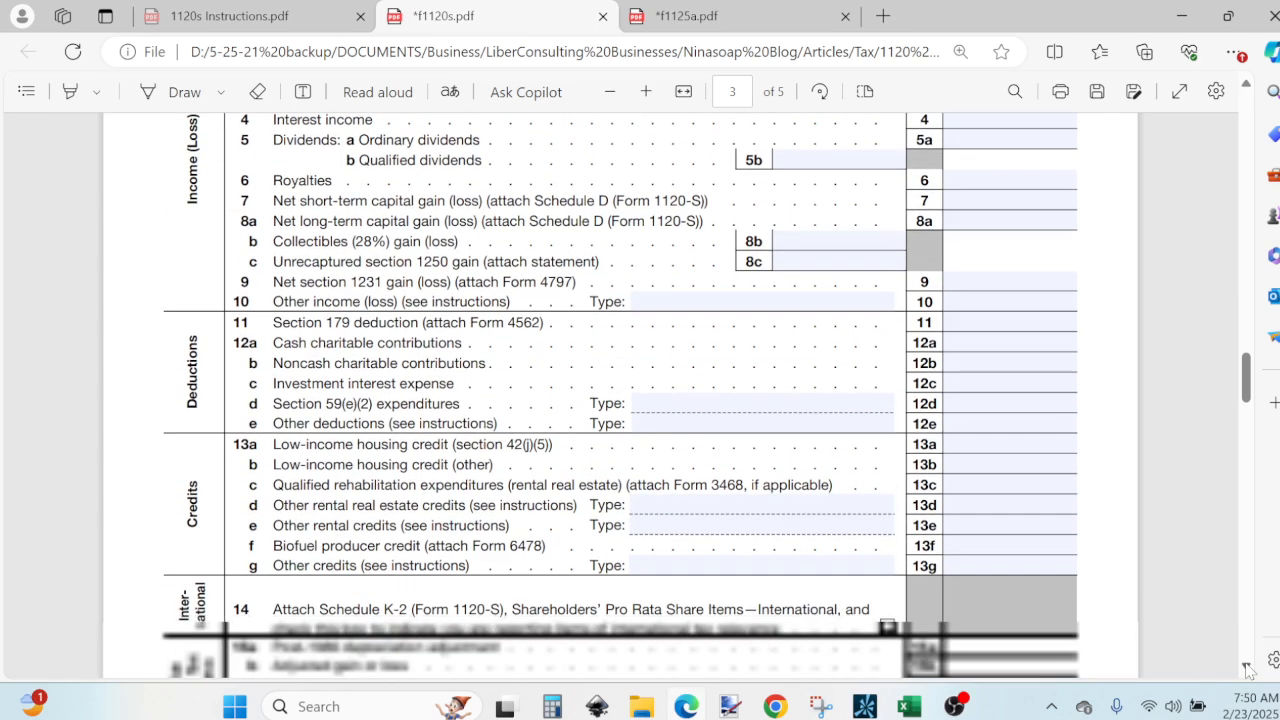
pyautogui.scroll(-2, 1247, 668)
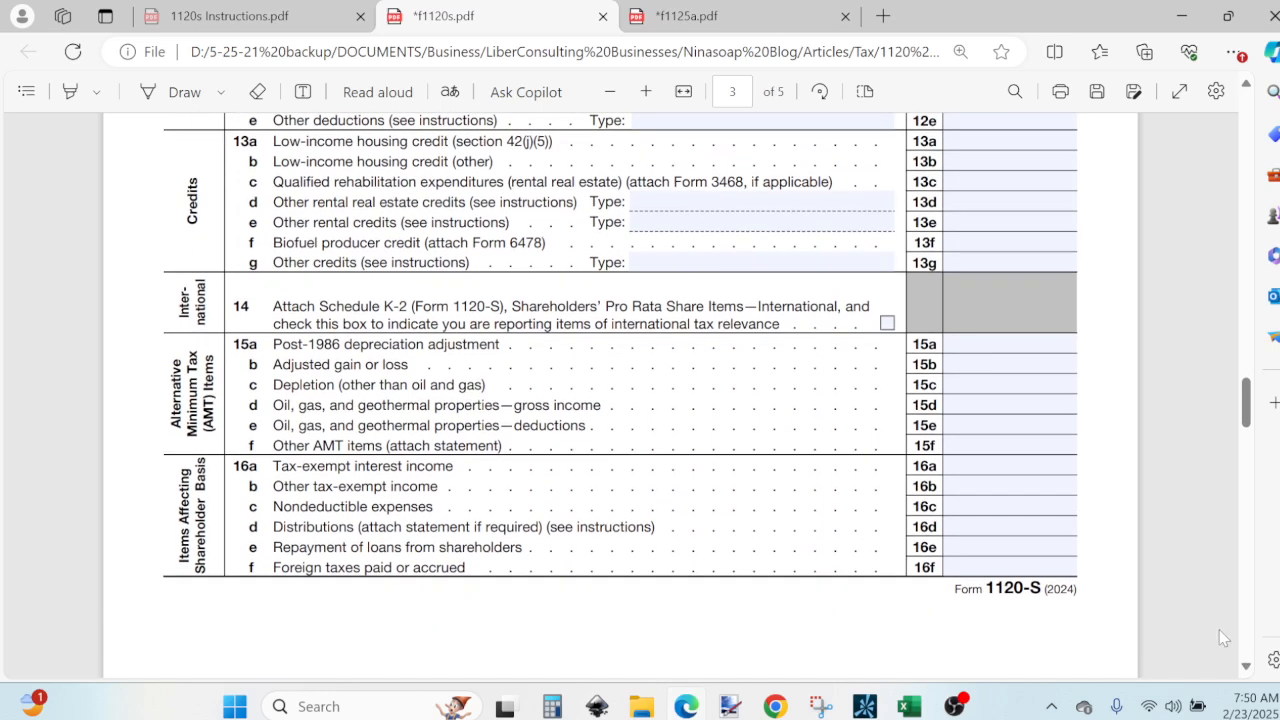
pyautogui.scroll(-1, 1243, 668)
pyautogui.scroll(-8, 1243, 668)
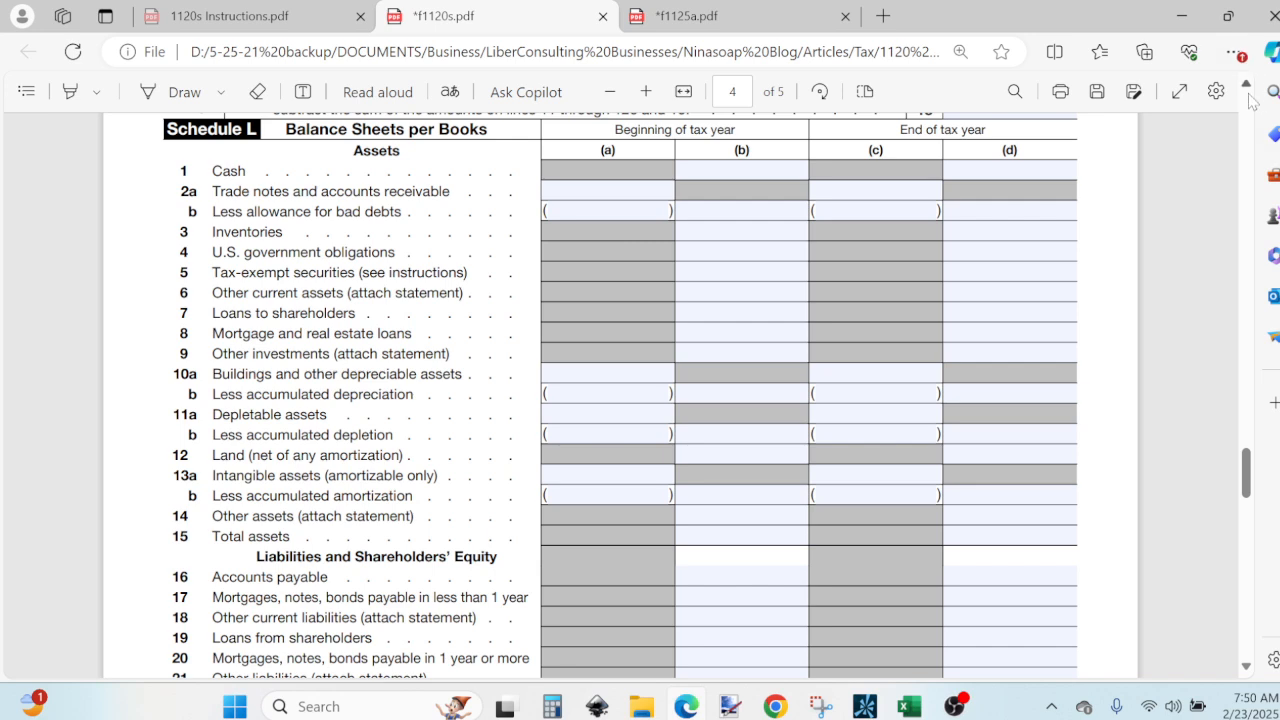
pyautogui.scroll(3, 1252, 100)
pyautogui.scroll(2, 1252, 100)
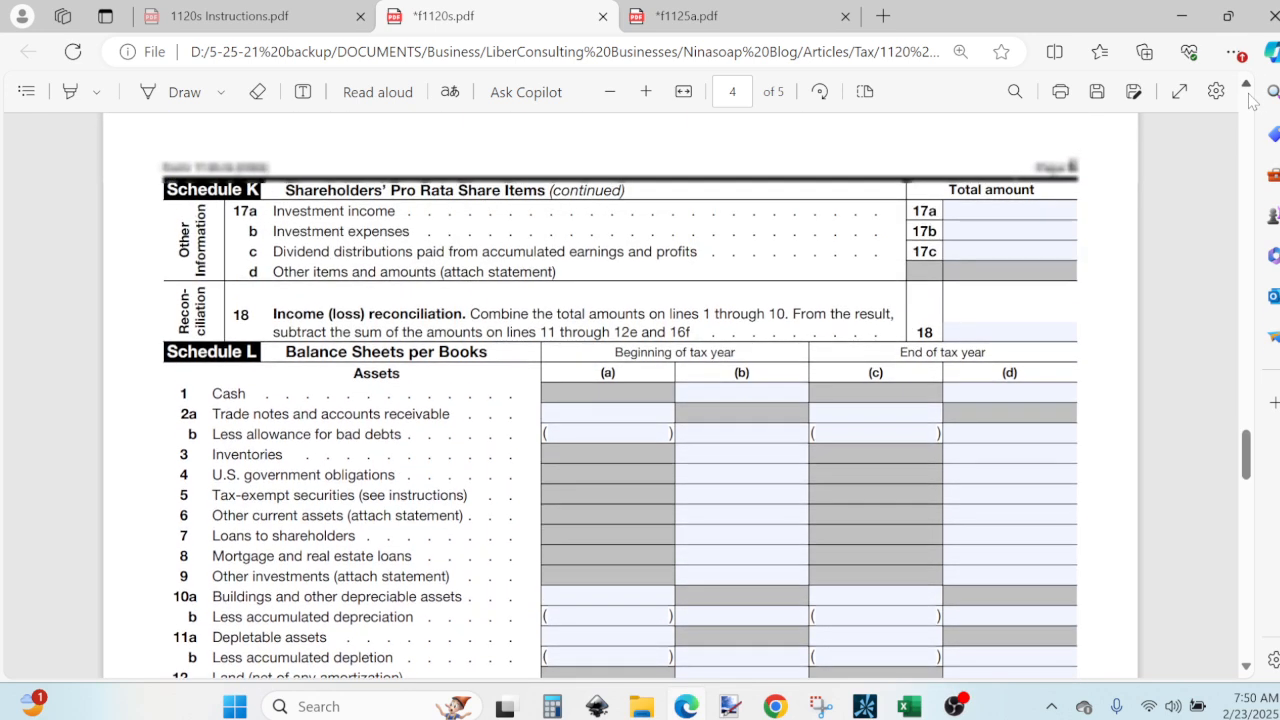
pyautogui.click(1010, 337)
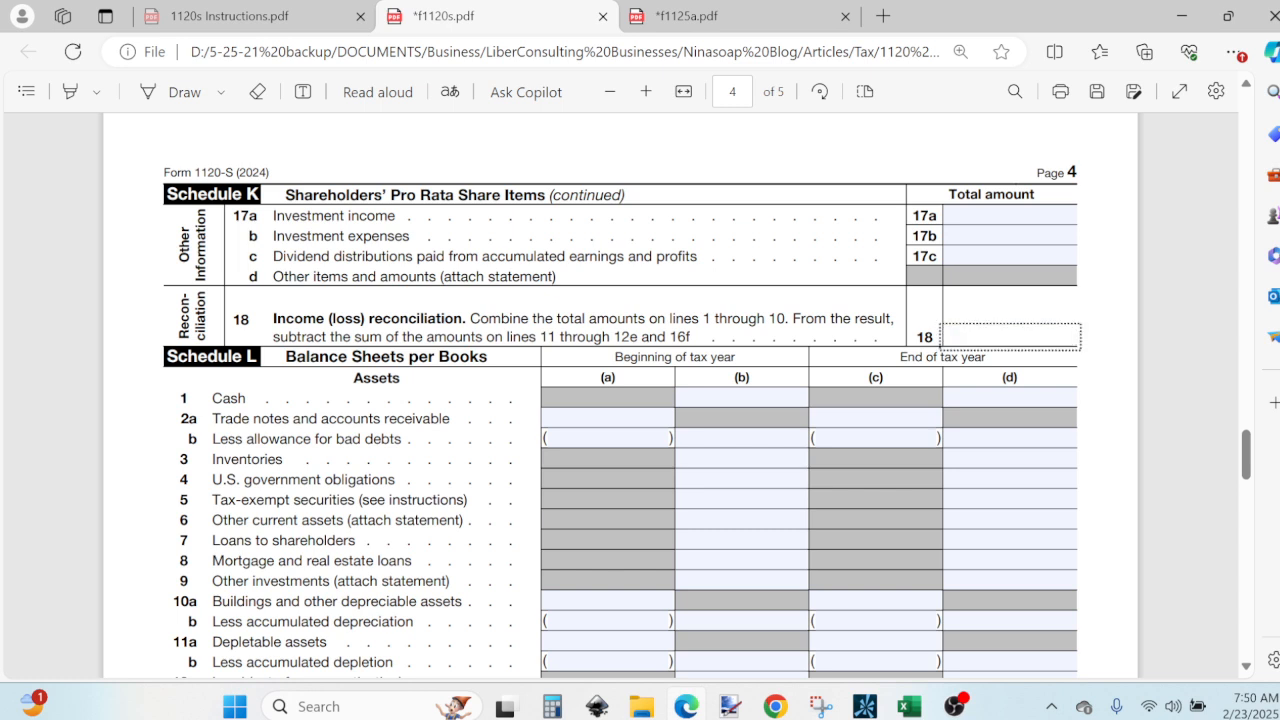
pyautogui.write('-772')
pyautogui.click(1010, 459)
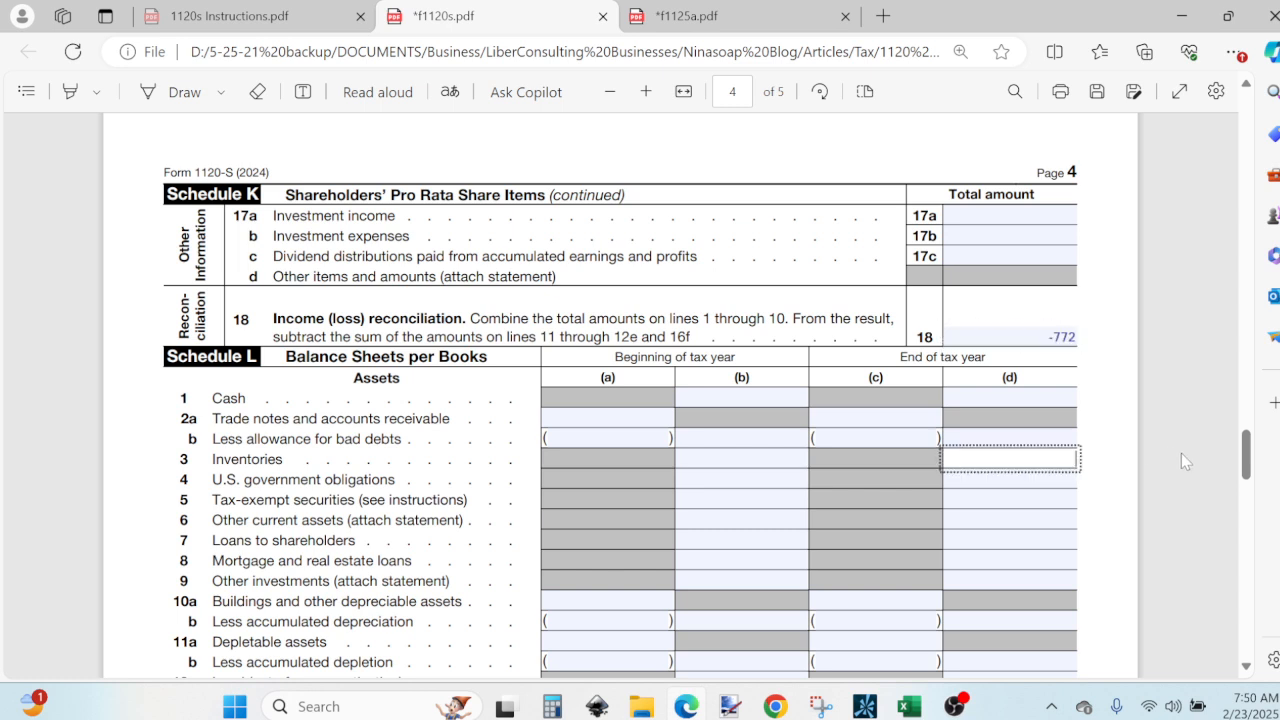
# Step: Pass over Schedules L and M-1 to Schedule M-2, and look up its figures on the Sch-M2 New sheet of the Sch L_2024 Excel workbook
pyautogui.moveTo(1255, 467); pyautogui.dragTo(1245, 425)
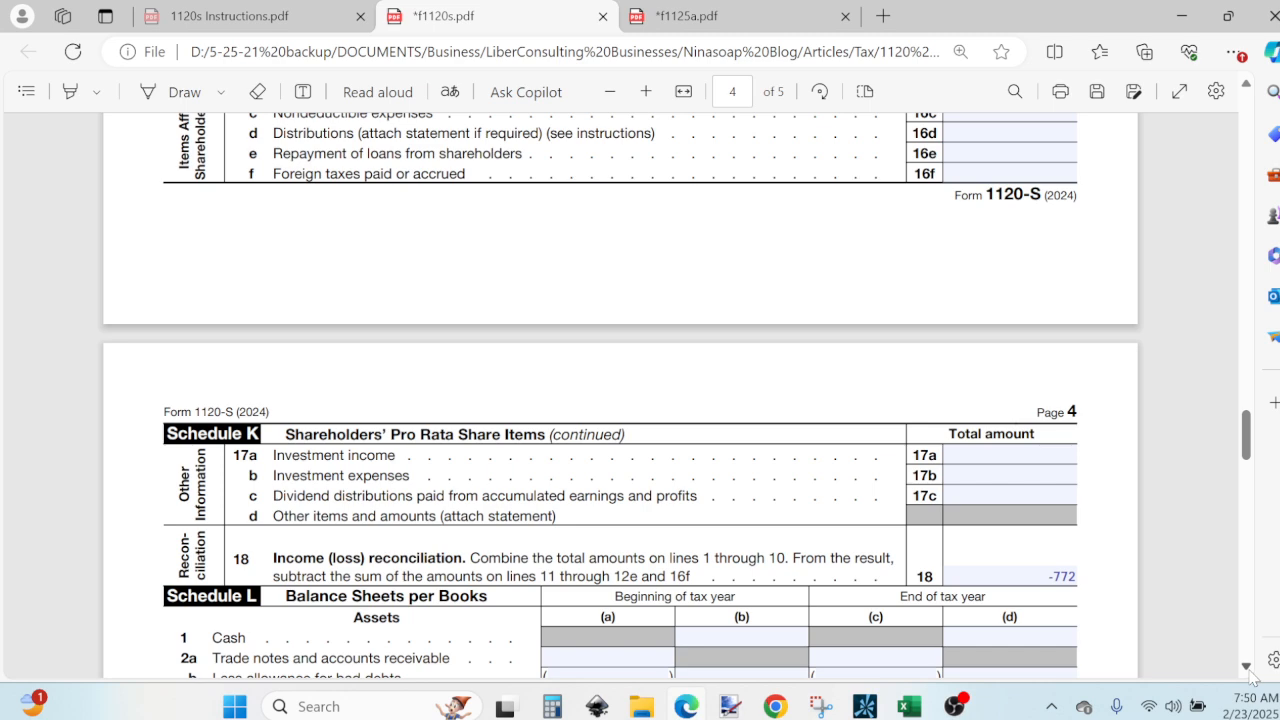
pyautogui.scroll(-6, 1250, 676)
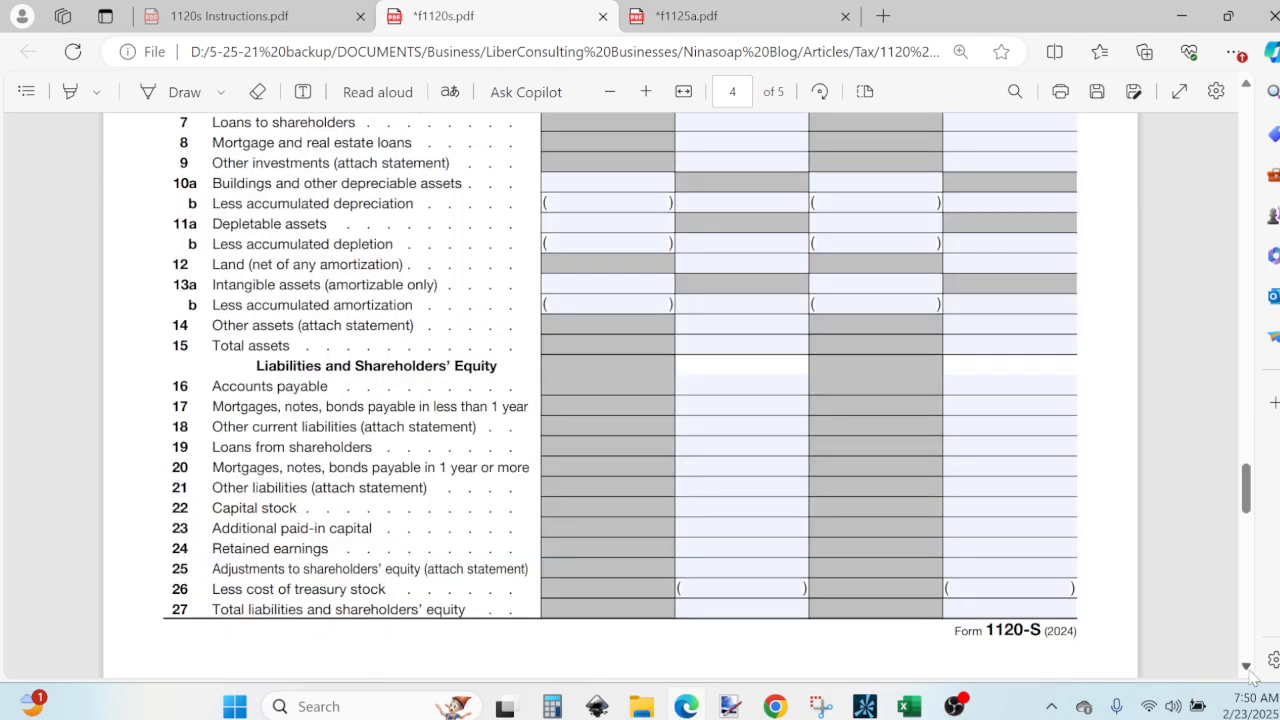
pyautogui.scroll(-4, 1250, 676)
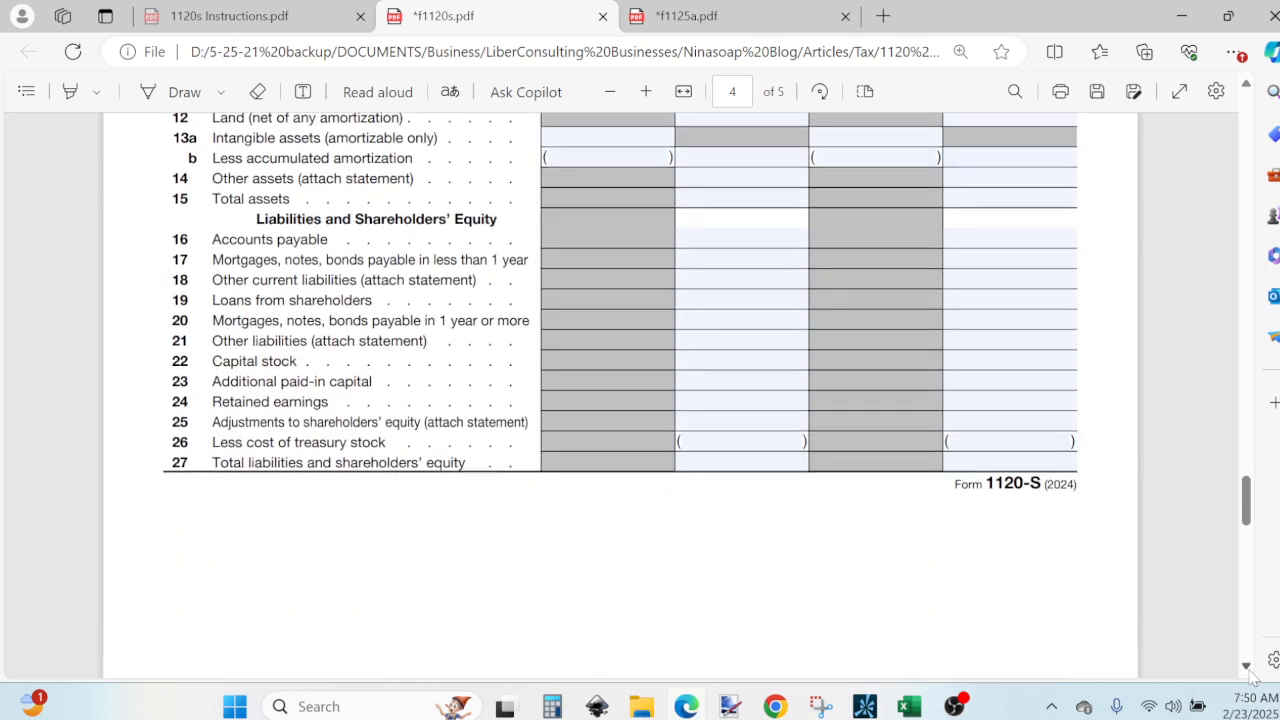
pyautogui.scroll(-5, 1250, 676)
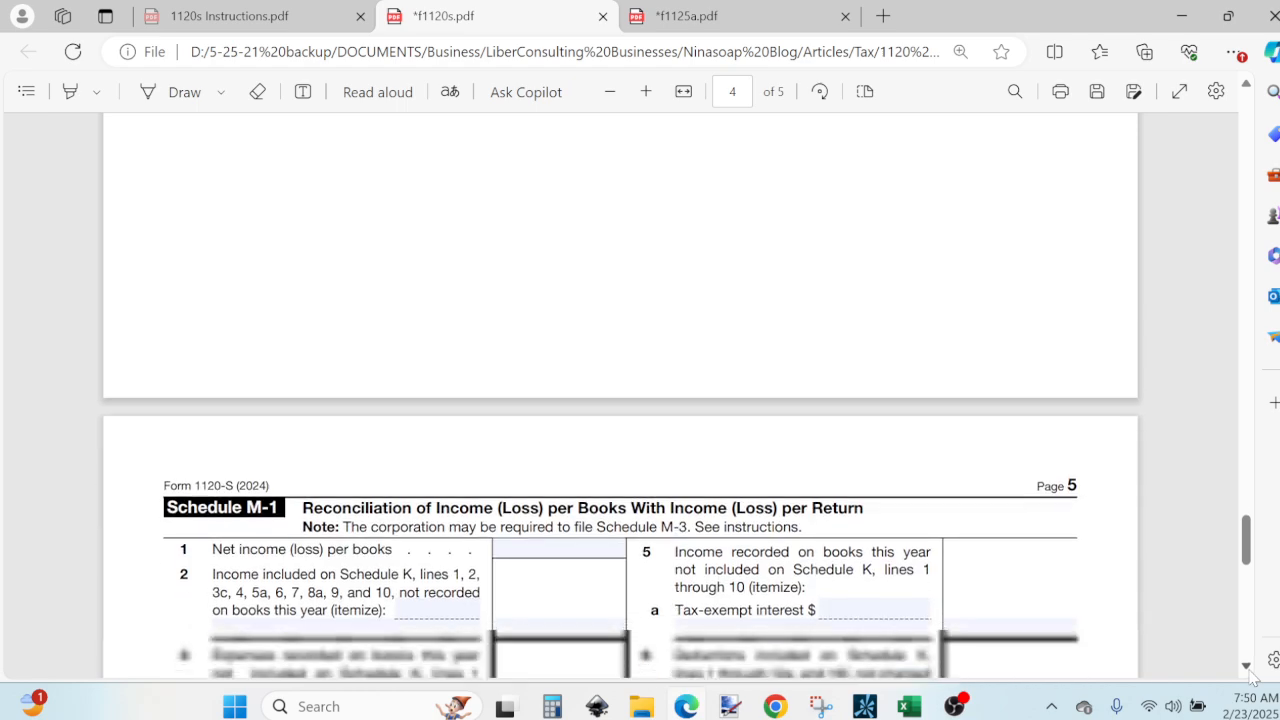
pyautogui.scroll(-3, 1250, 676)
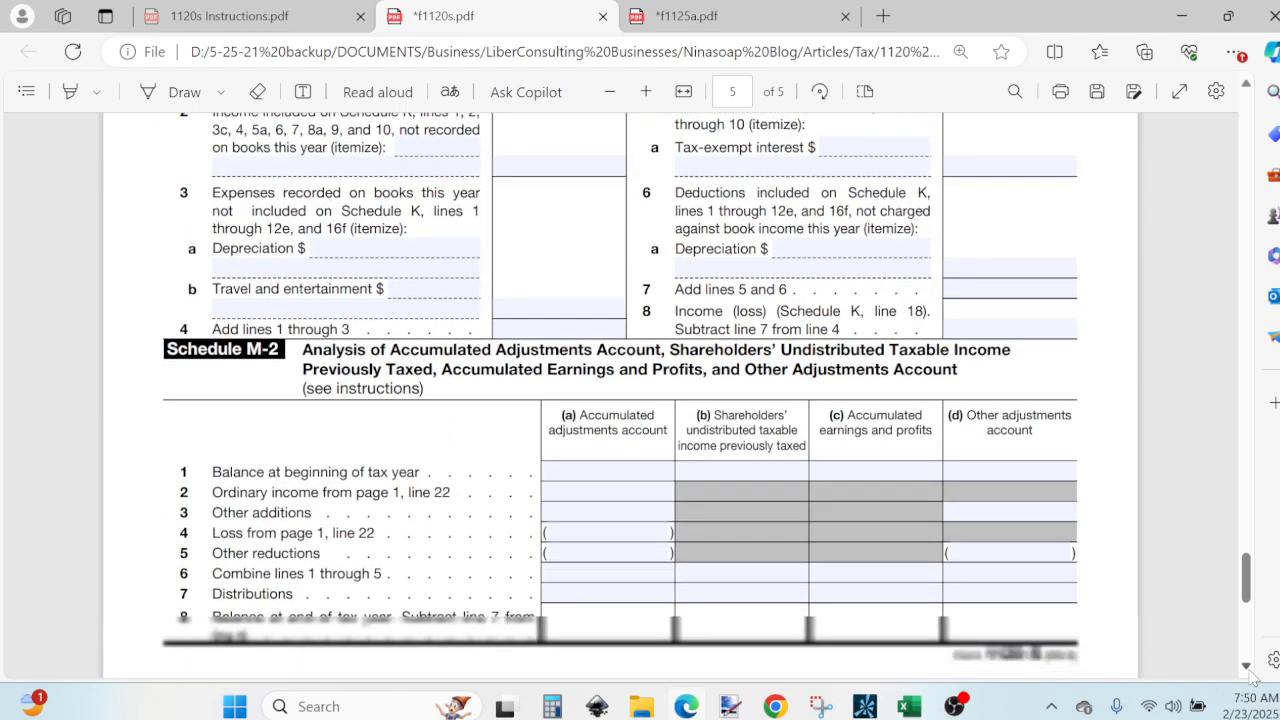
pyautogui.scroll(-1, 1250, 676)
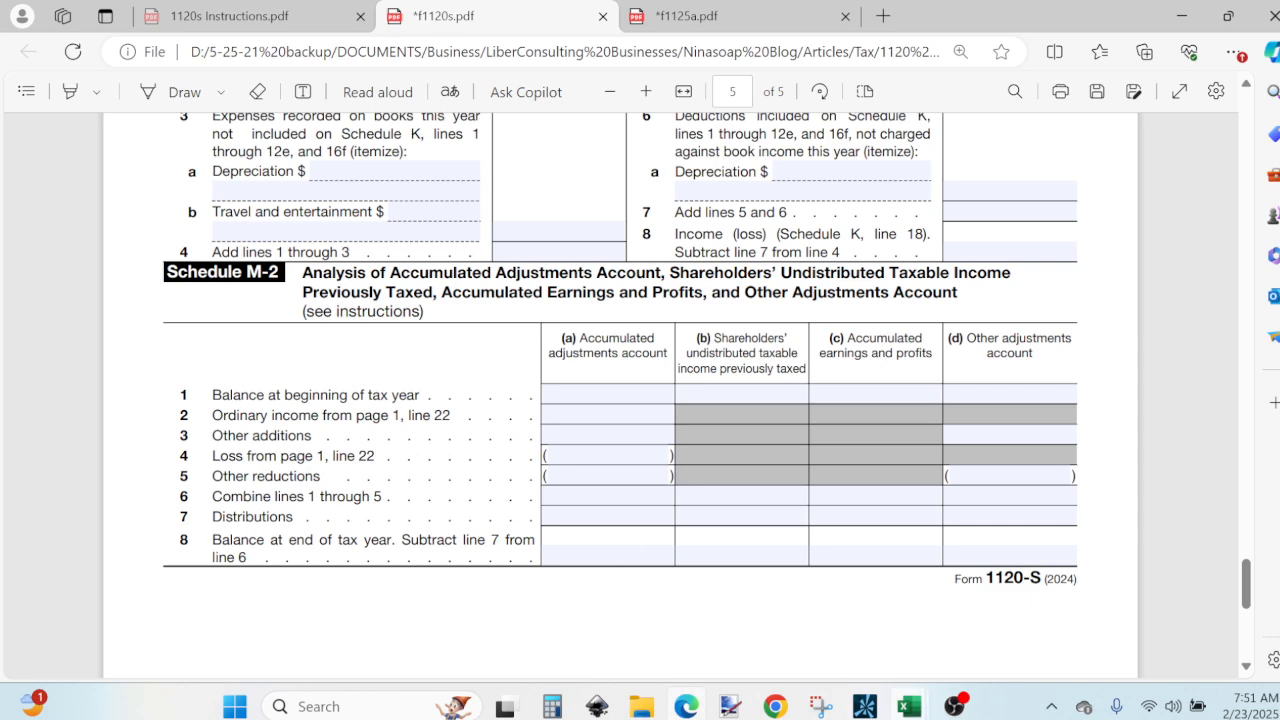
pyautogui.moveTo(910, 706)
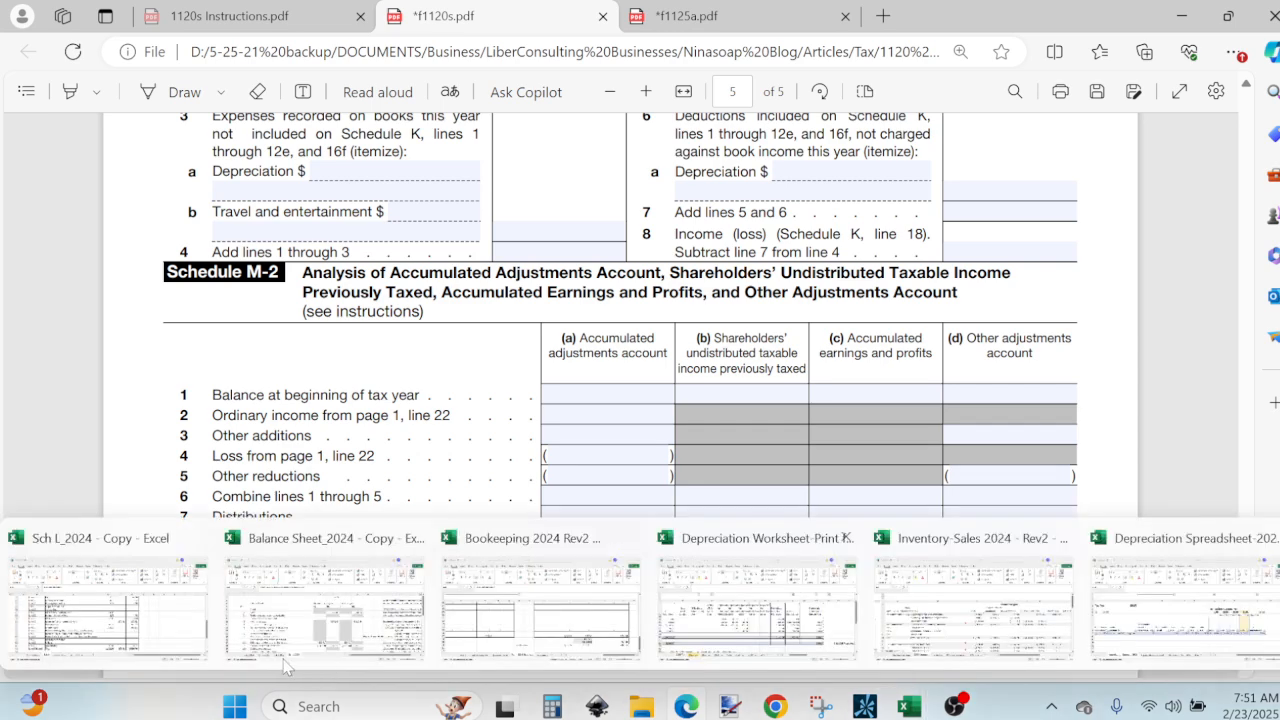
pyautogui.click(165, 640)
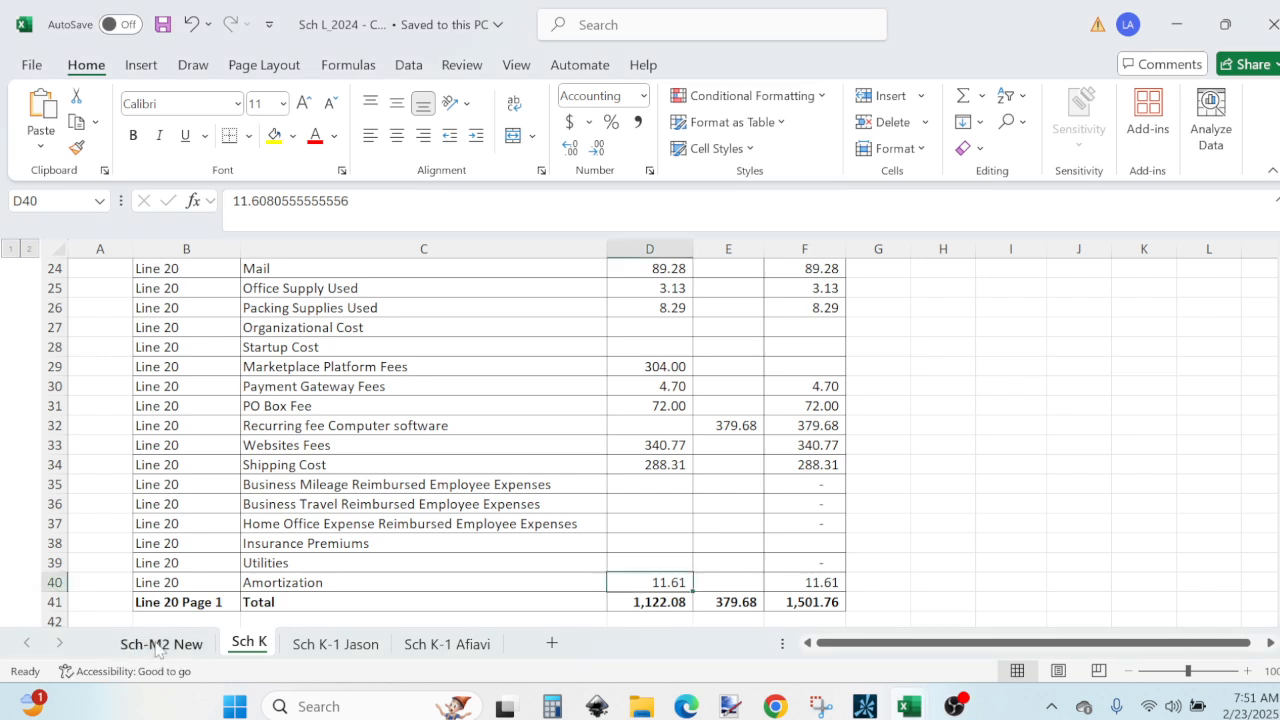
pyautogui.click(155, 645)
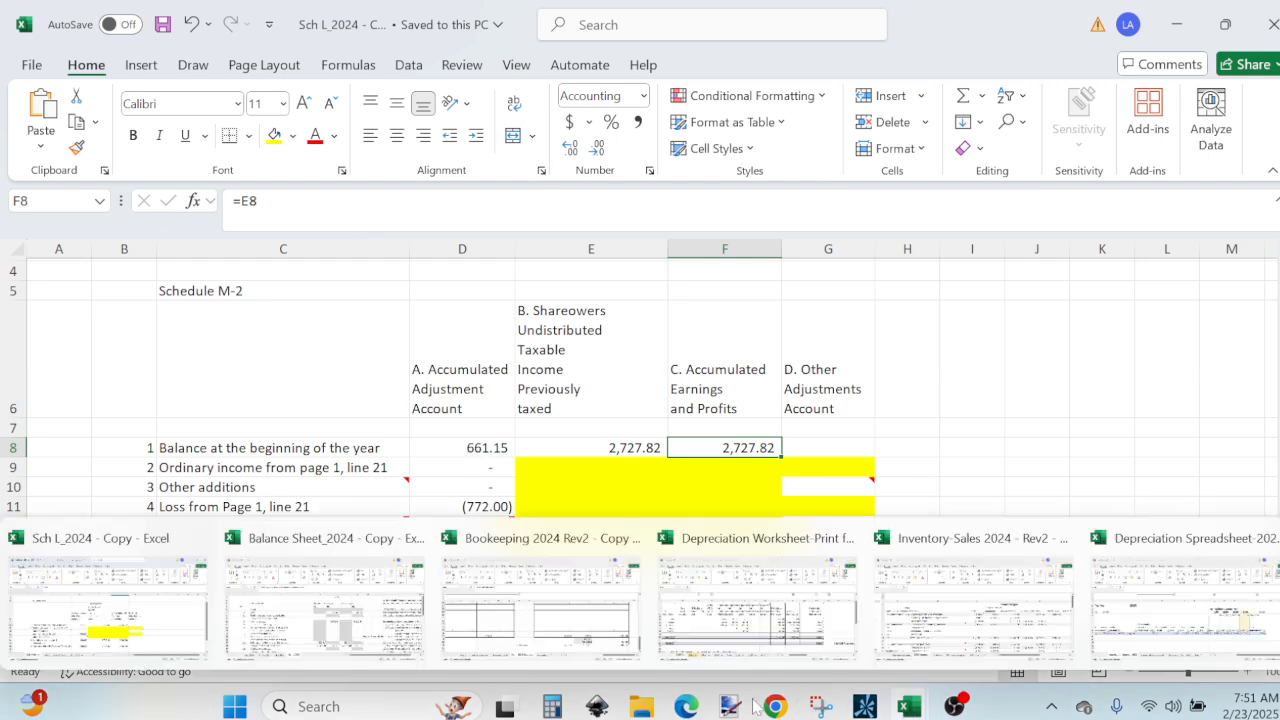
# Step: Back in the f1120s PDF in Edge, enter 661 on Schedule M-2 line 1 and 772 on line 4 in column (a)
pyautogui.click(690, 708)
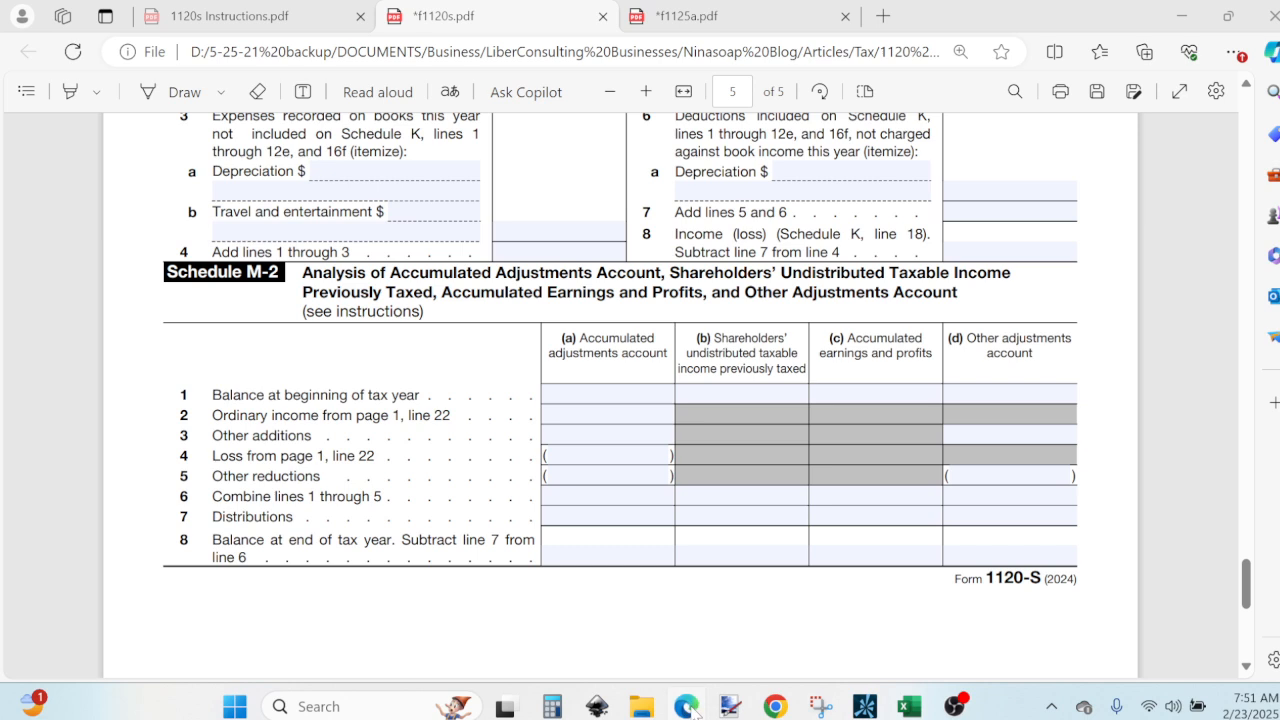
pyautogui.click(608, 395)
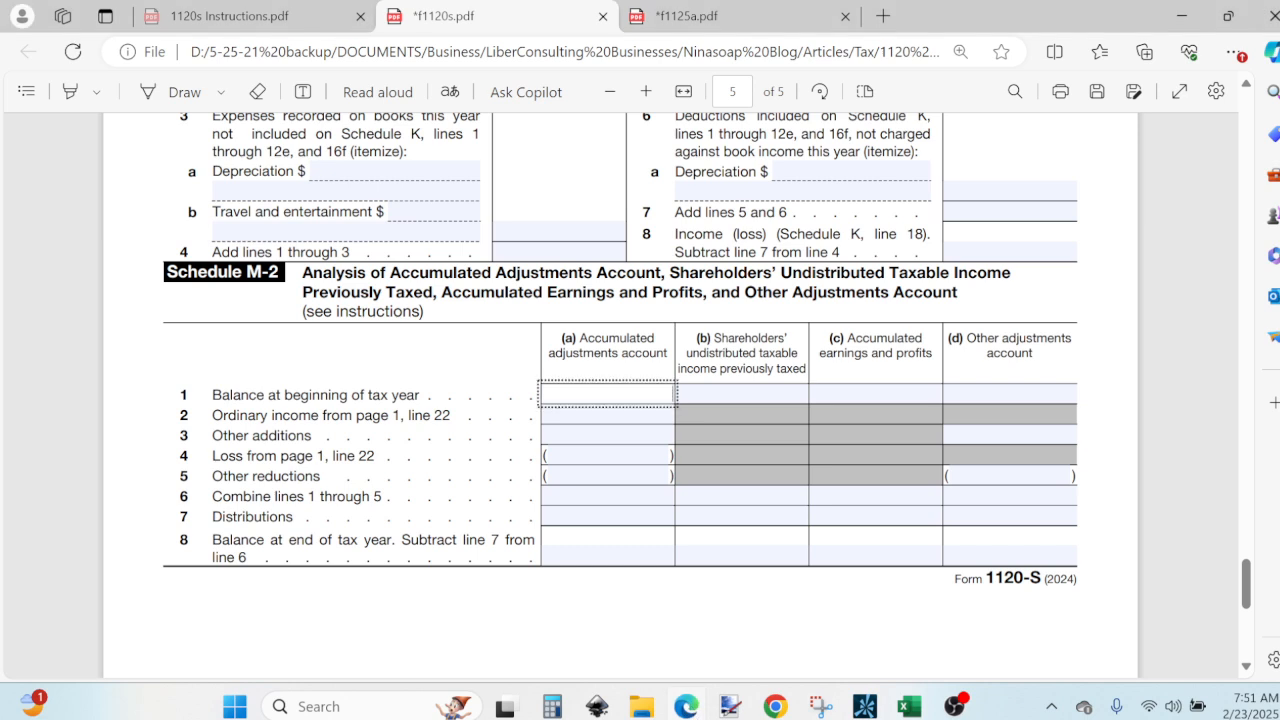
pyautogui.write('661')
pyautogui.click(608, 456)
pyautogui.write('772')
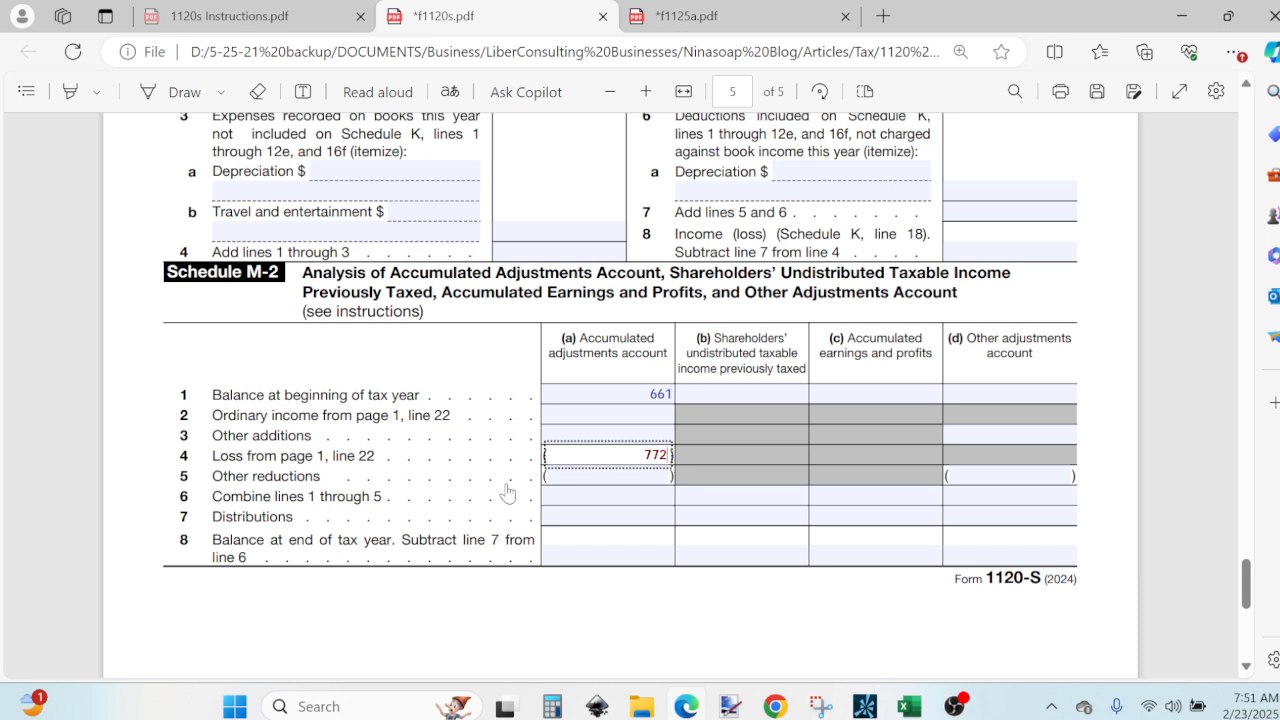
pyautogui.click(503, 599)
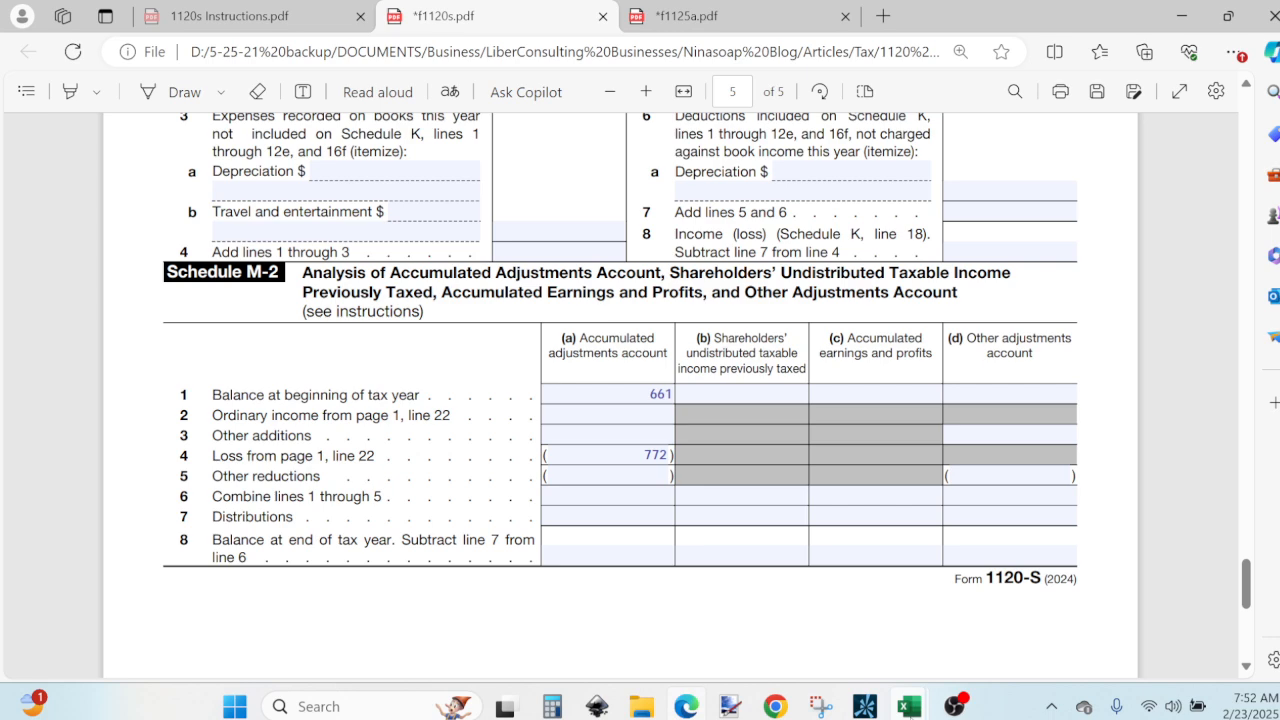
# Step: Add 661 to -772 in Calculator and enter -111 on Schedule M-2 line 6, column (a)
pyautogui.moveTo(909, 706)
pyautogui.moveTo(84, 648)
pyautogui.click(552, 706)
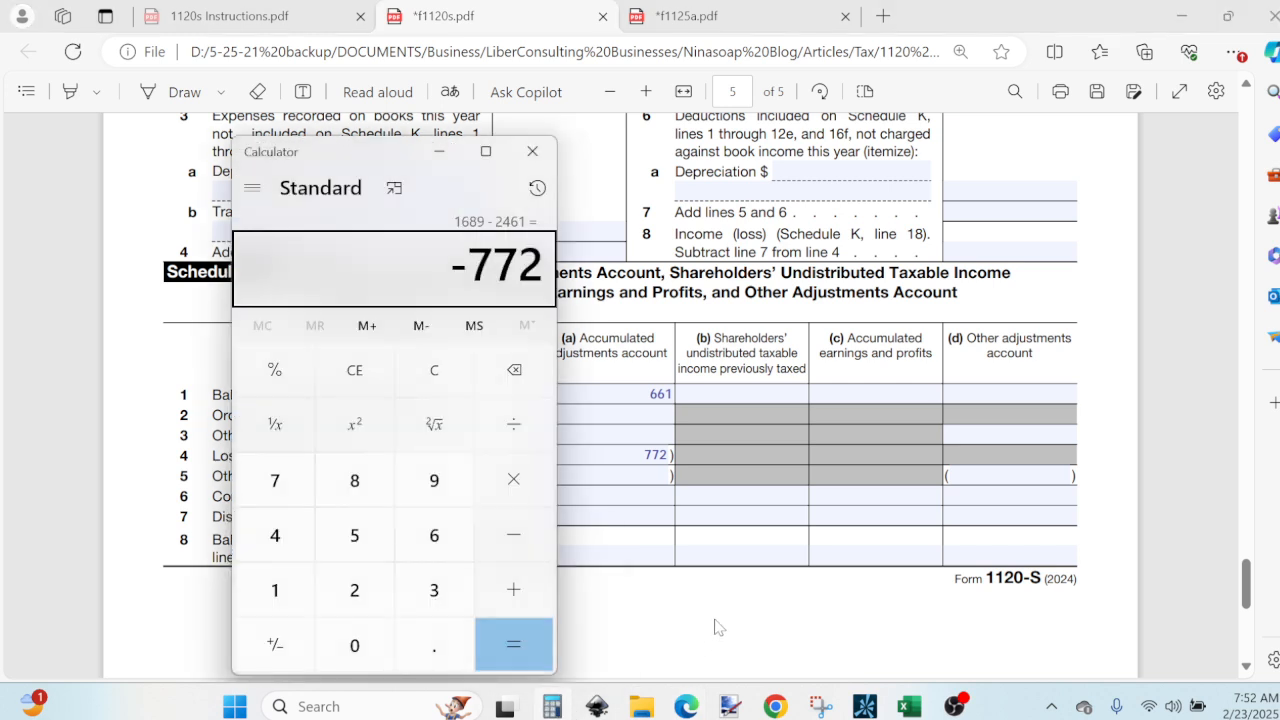
pyautogui.write('+661')
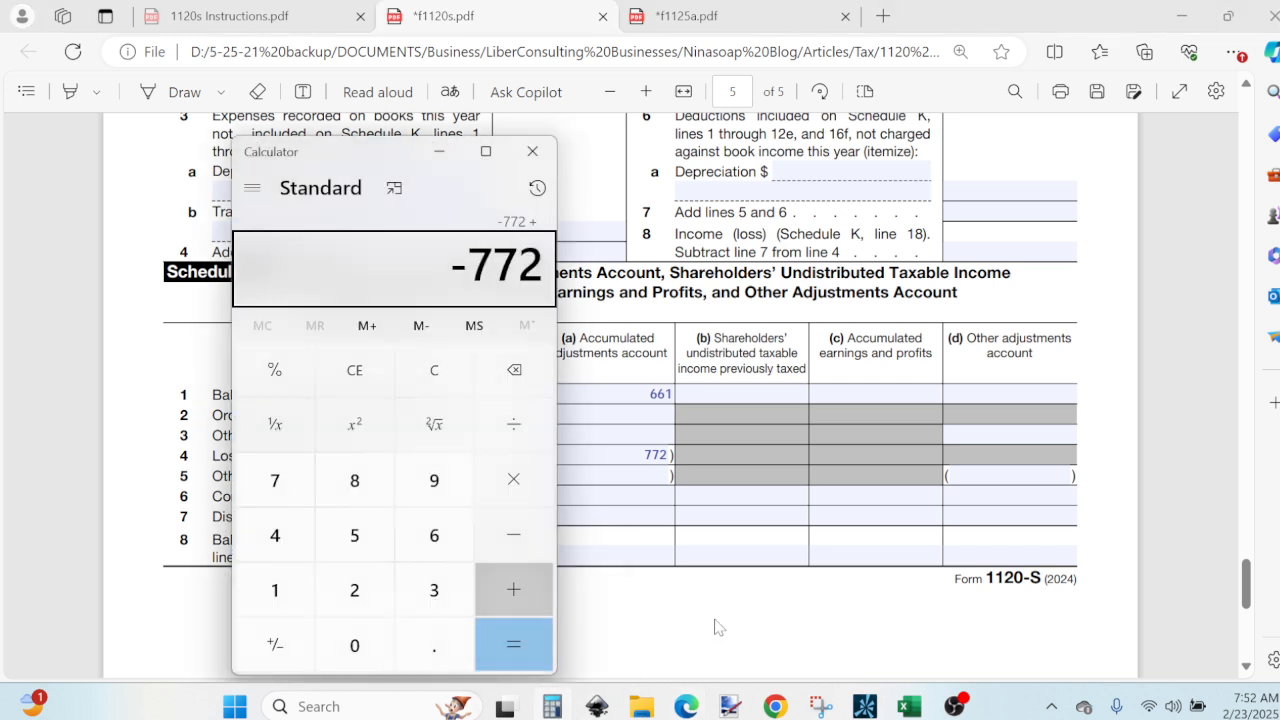
pyautogui.press('Return')
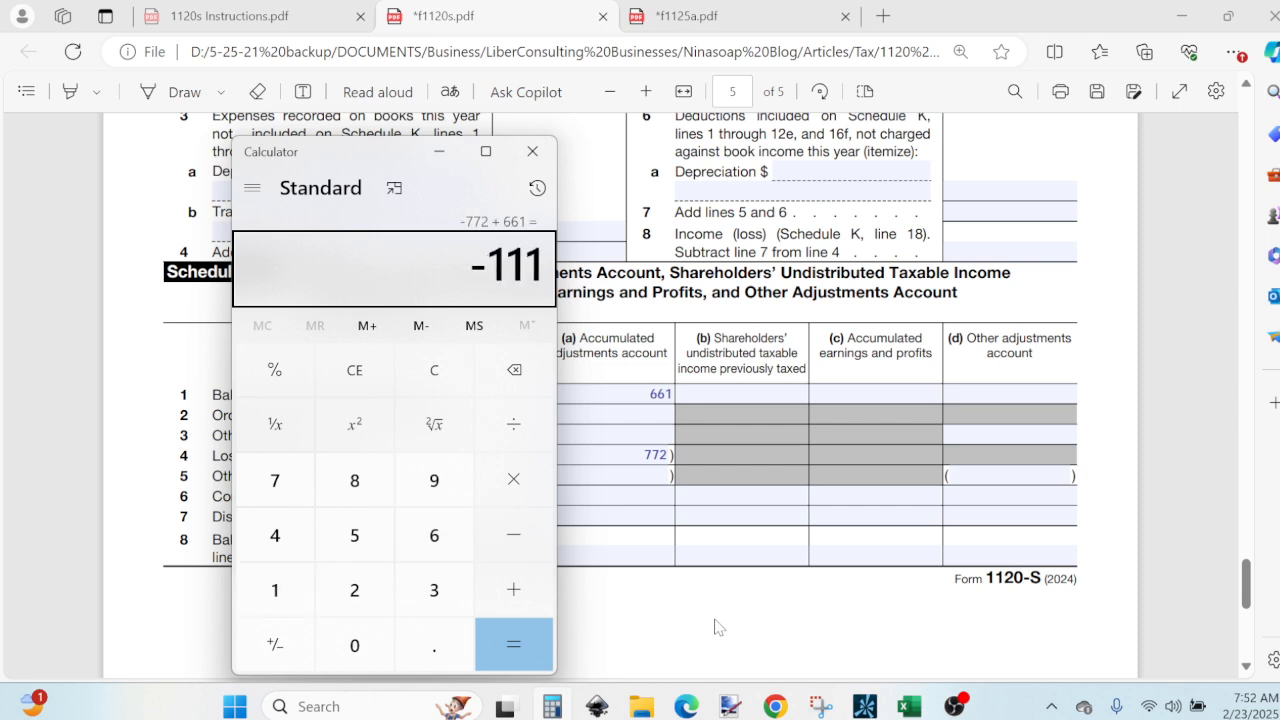
pyautogui.click(615, 496)
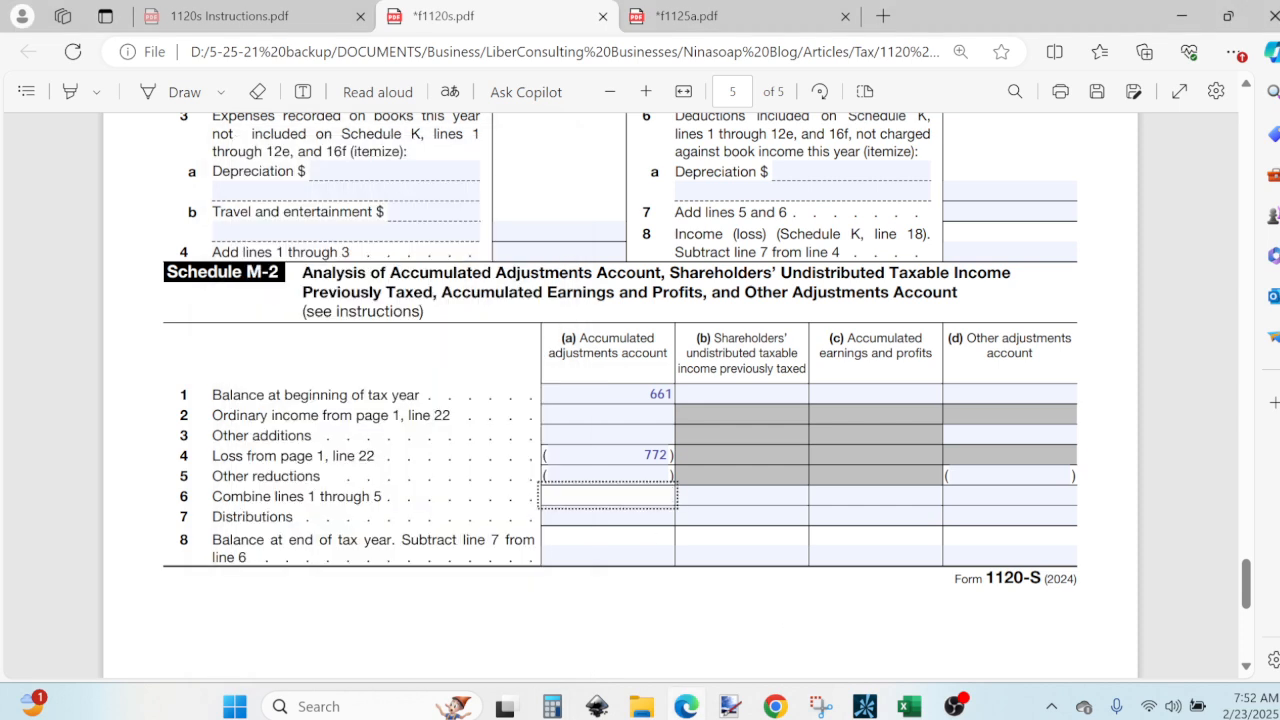
pyautogui.write('-111')
pyautogui.click(632, 516)
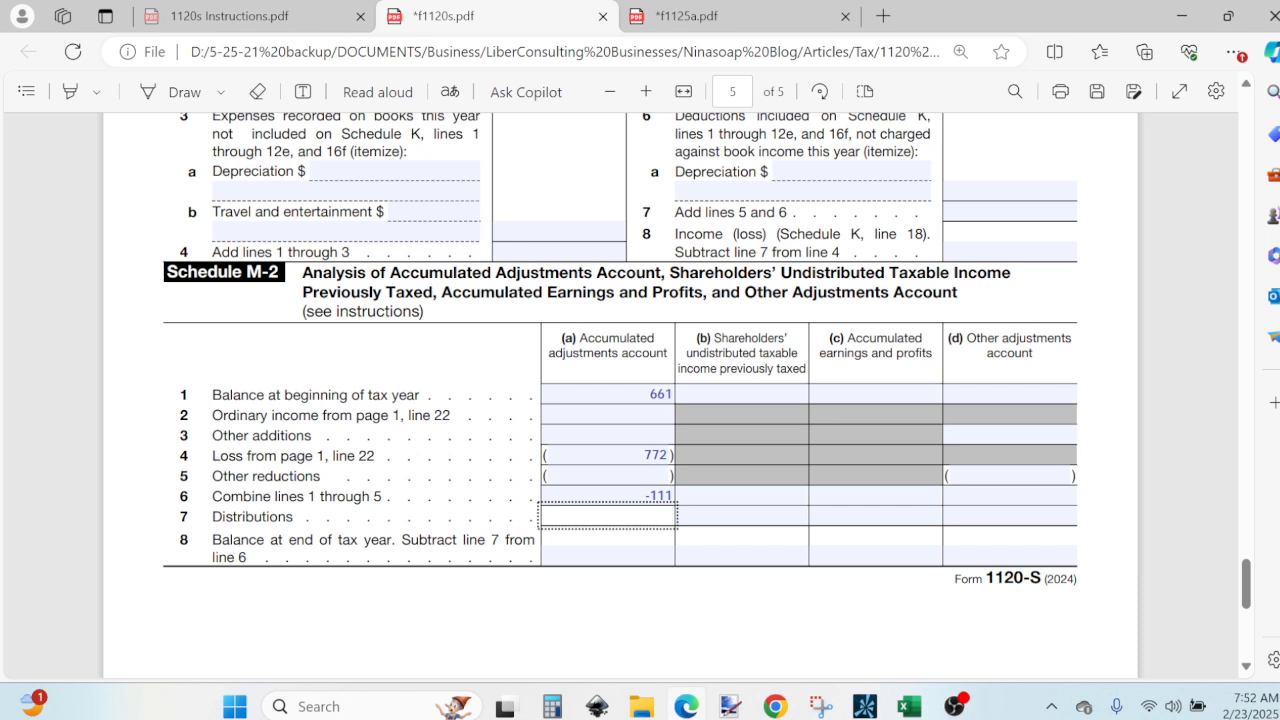
# Step: Enter -111 on Schedule M-2 line 8, balance at end of tax year, in column (a)
pyautogui.click(632, 555)
pyautogui.write('-111')
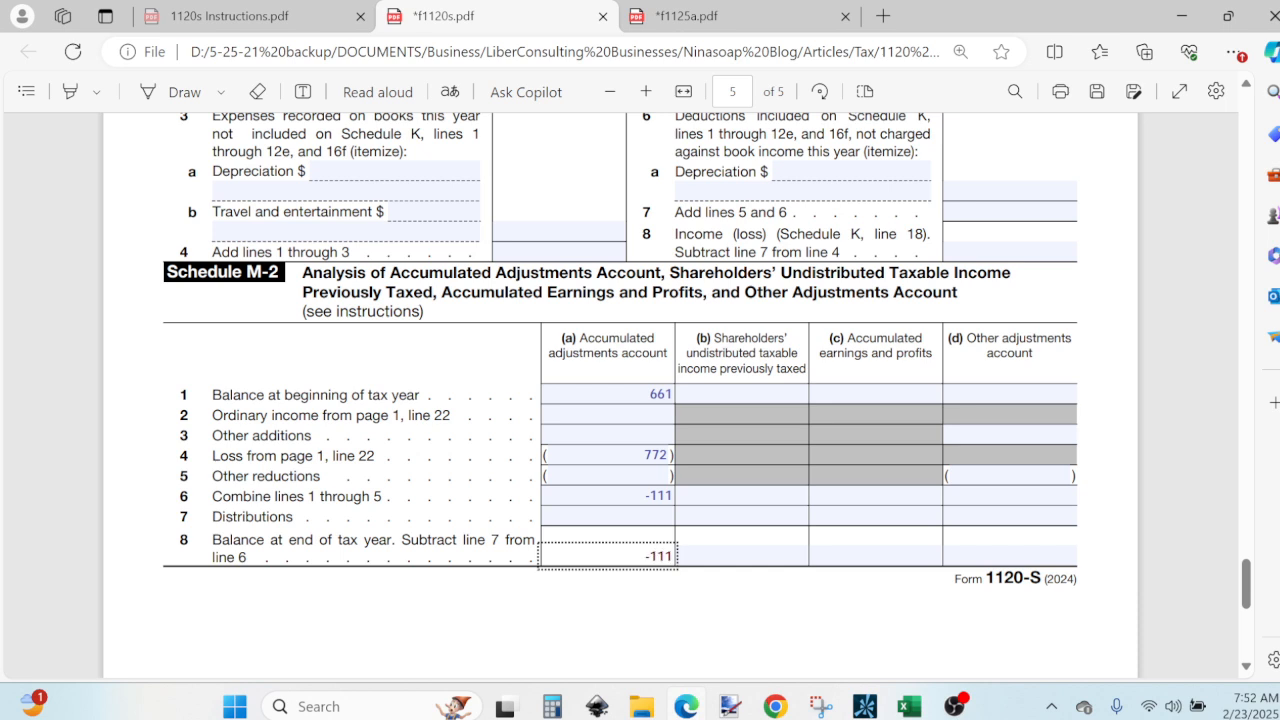
pyautogui.click(613, 604)
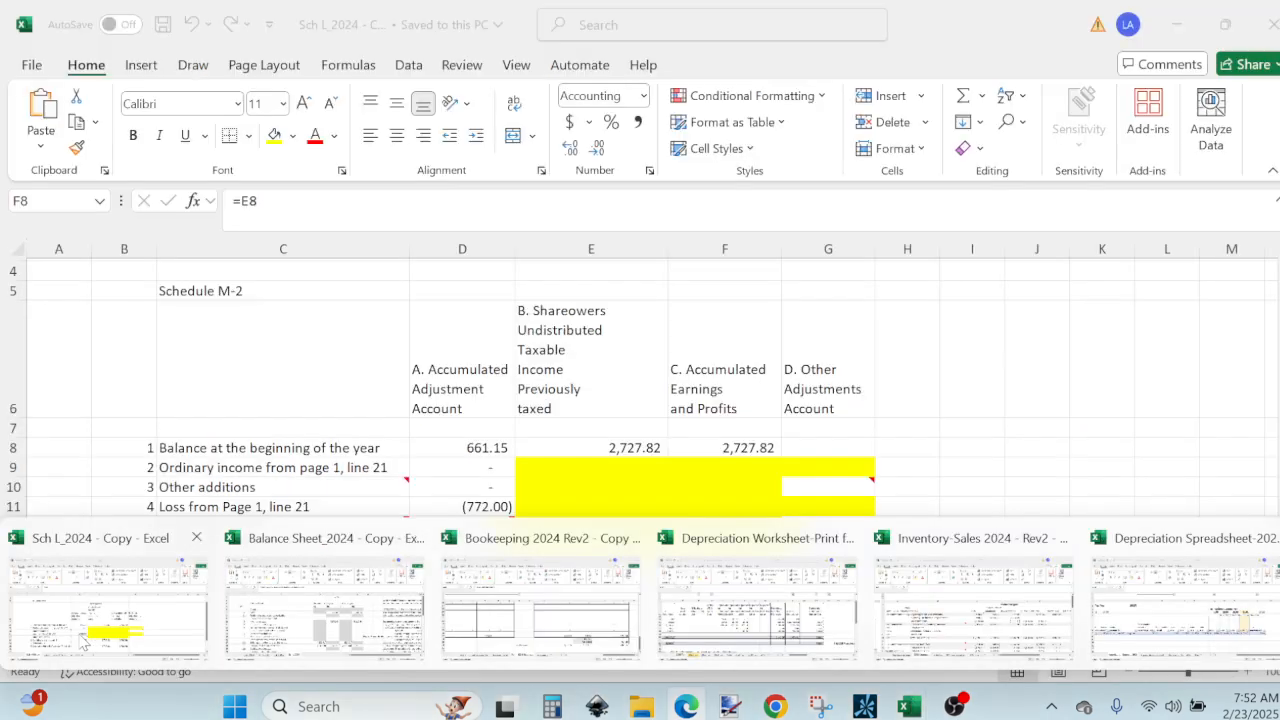
# Step: Look up column B on the Sch-M2 New sheet of the Sch L_2024 Excel workbook and enter 2728 on line 1, column (b), in Edge
pyautogui.click(78, 636)
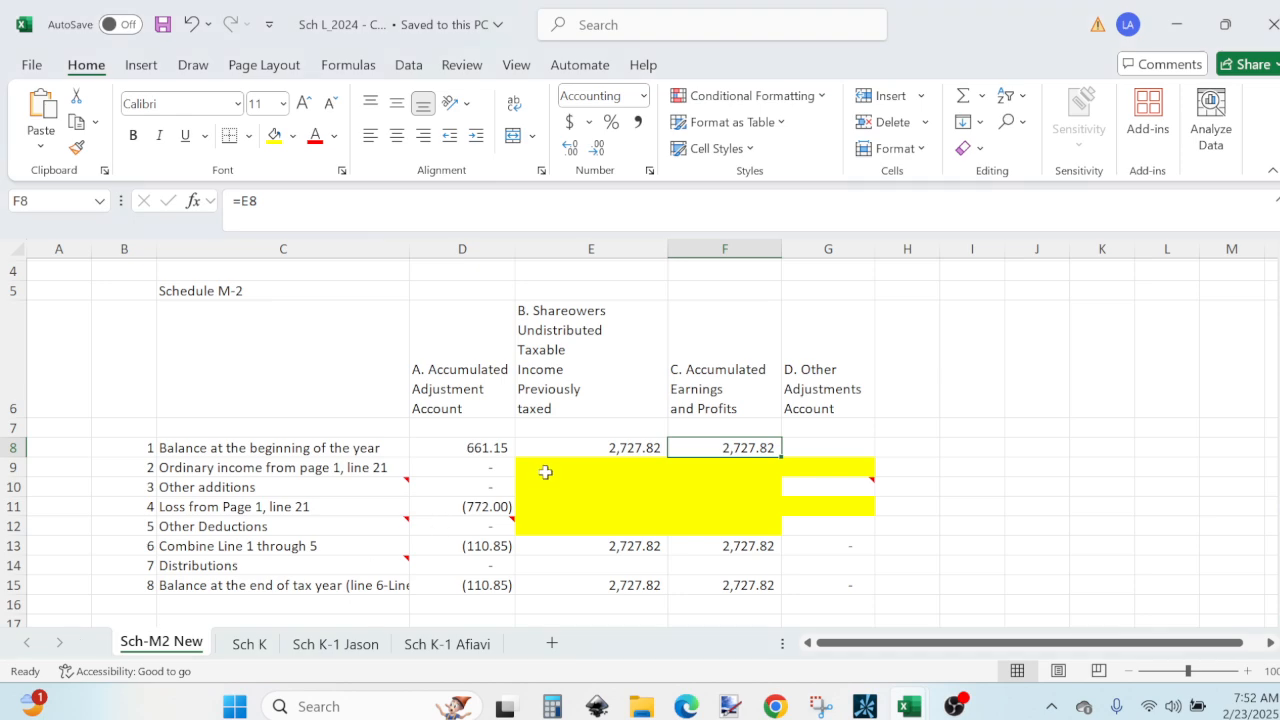
pyautogui.click(686, 708)
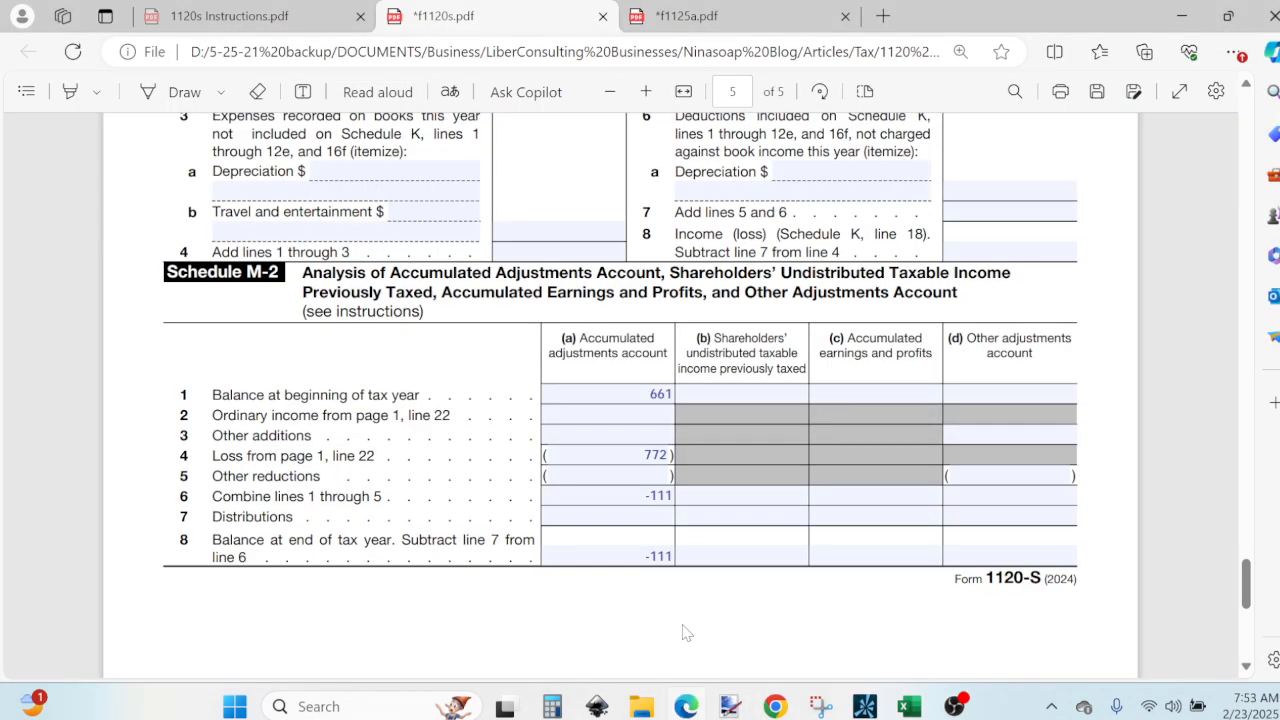
pyautogui.click(733, 392)
pyautogui.write('2728')
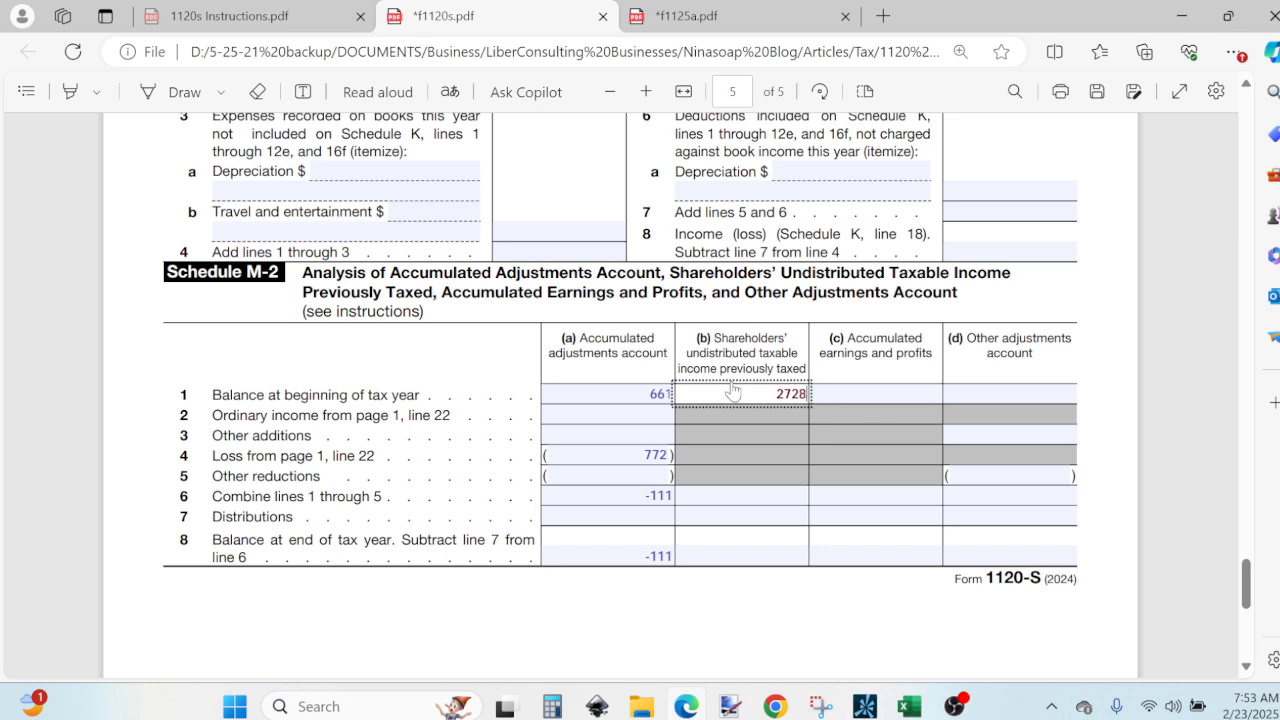
pyautogui.press('Tab')
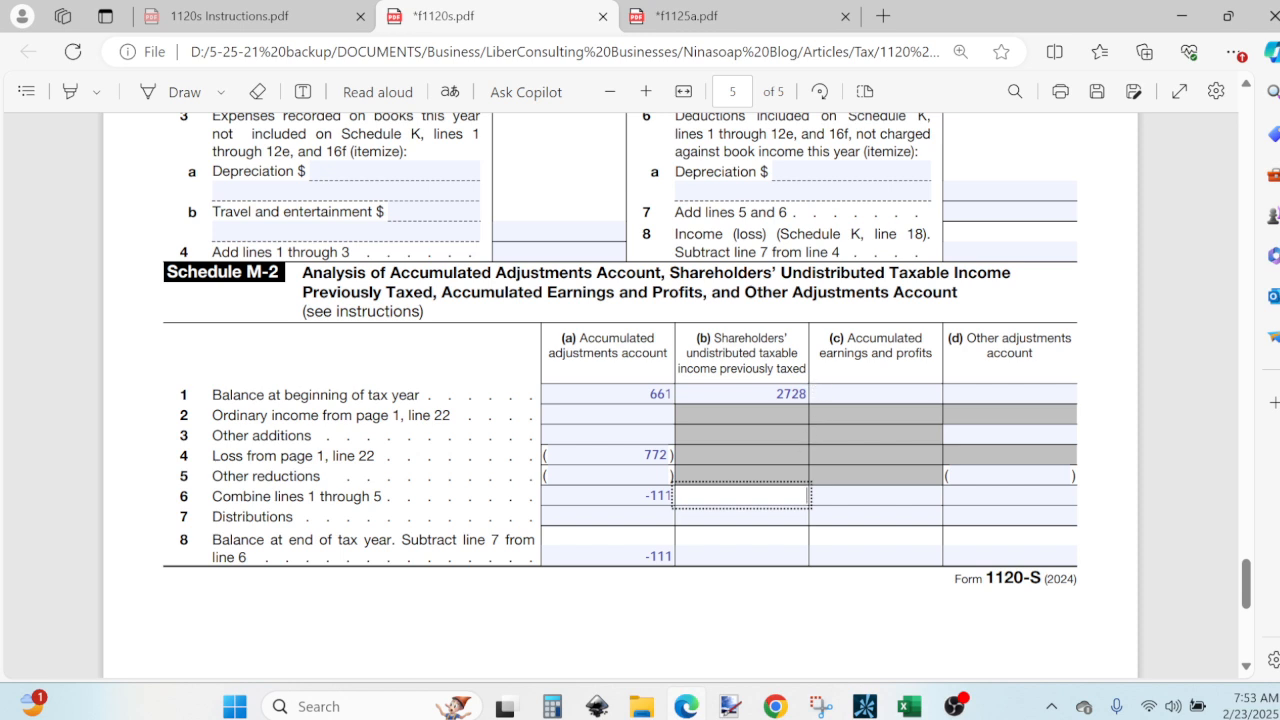
# Step: Enter 2728 on Schedule M-2 lines 6 and 8 in column (b), leaving line 7, distributions, blank
pyautogui.write('2728')
pyautogui.click(772, 516)
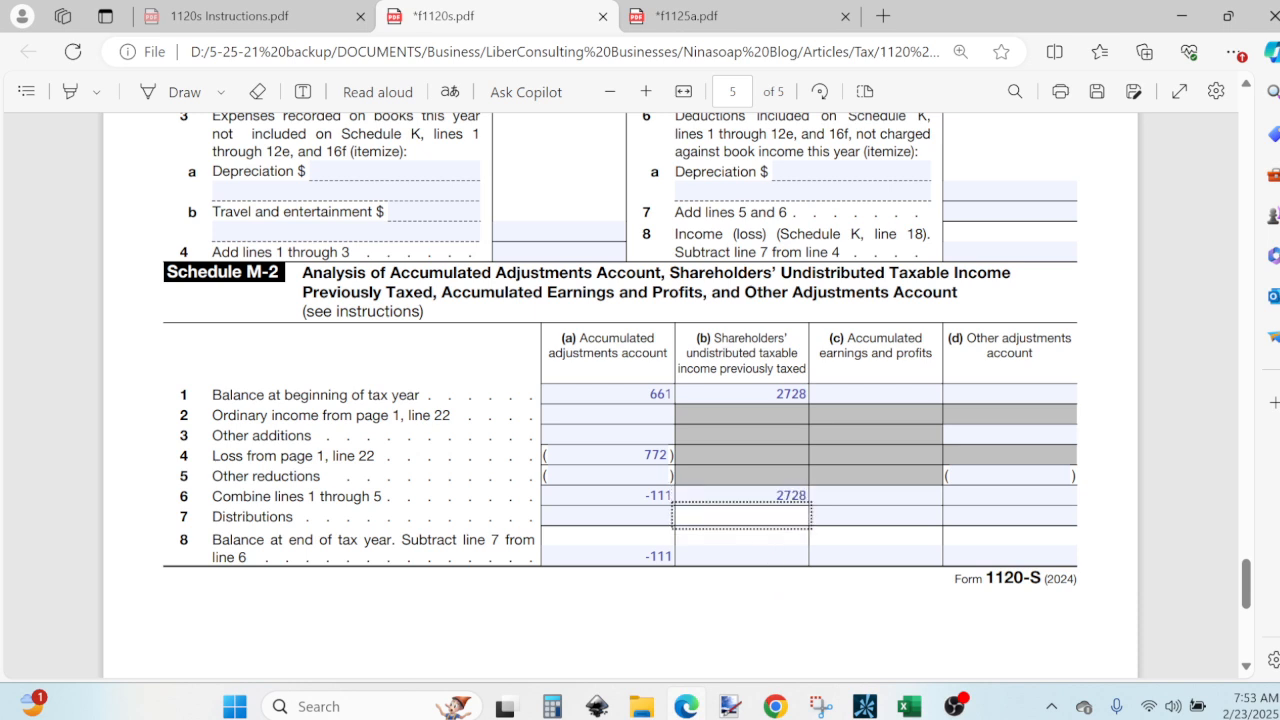
pyautogui.click(763, 556)
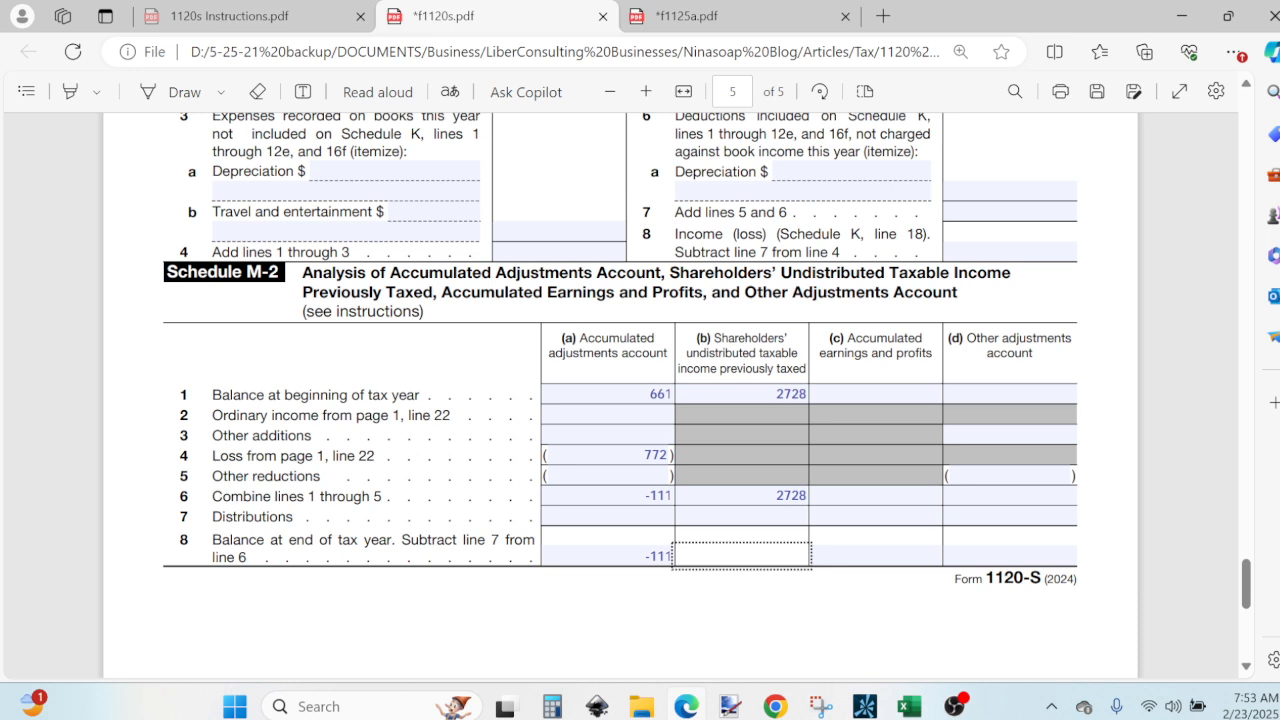
pyautogui.write('2728')
pyautogui.click(752, 660)
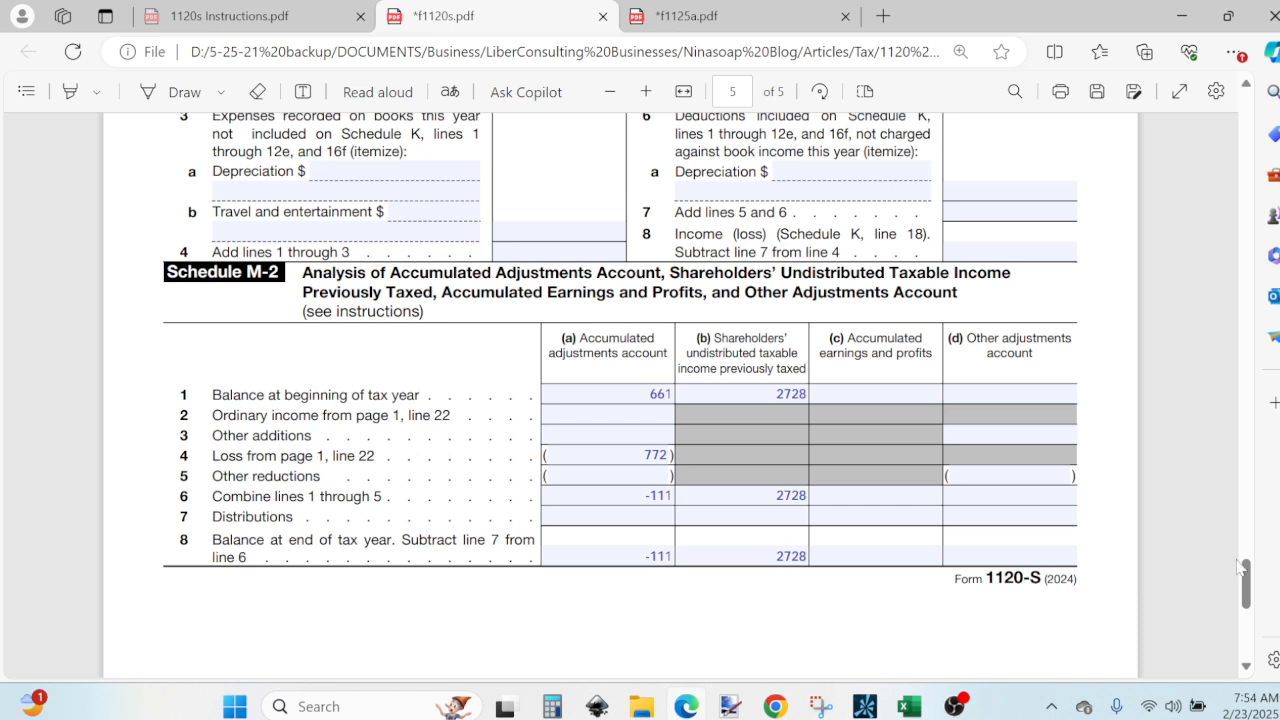
pyautogui.scroll(15, 1208, 492)
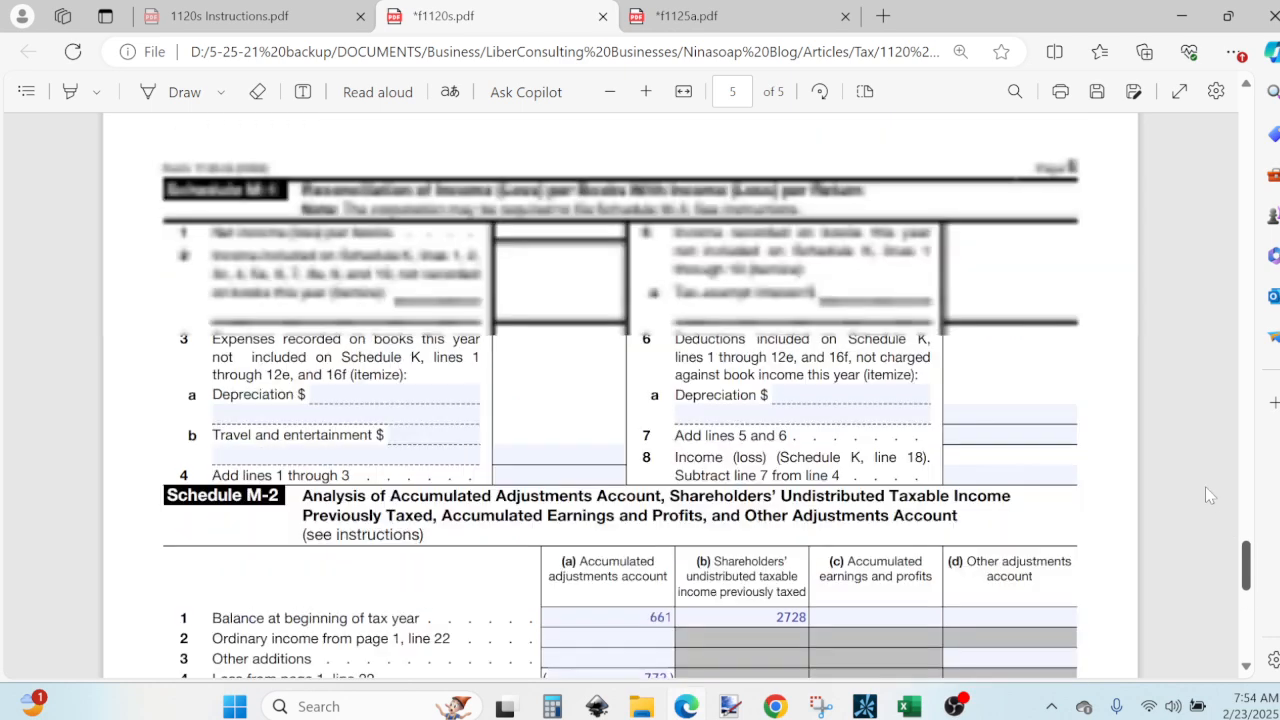
pyautogui.press('Home')
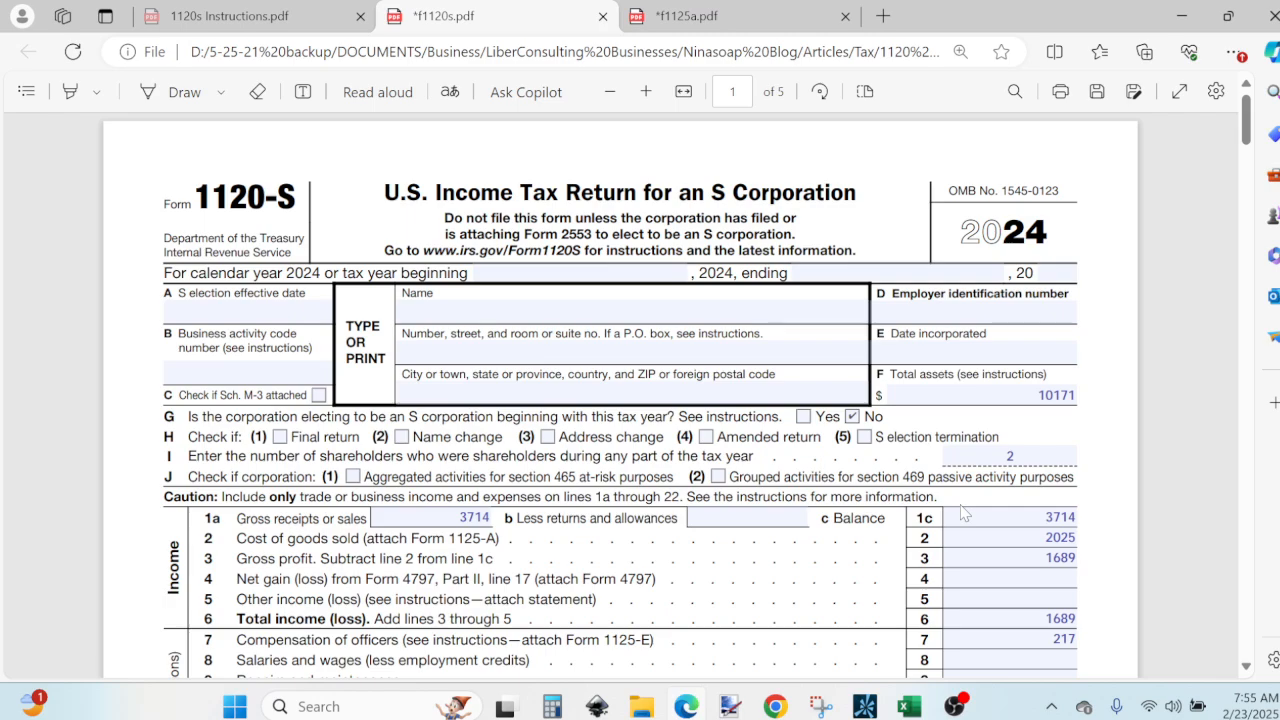
pyautogui.click(955, 706)
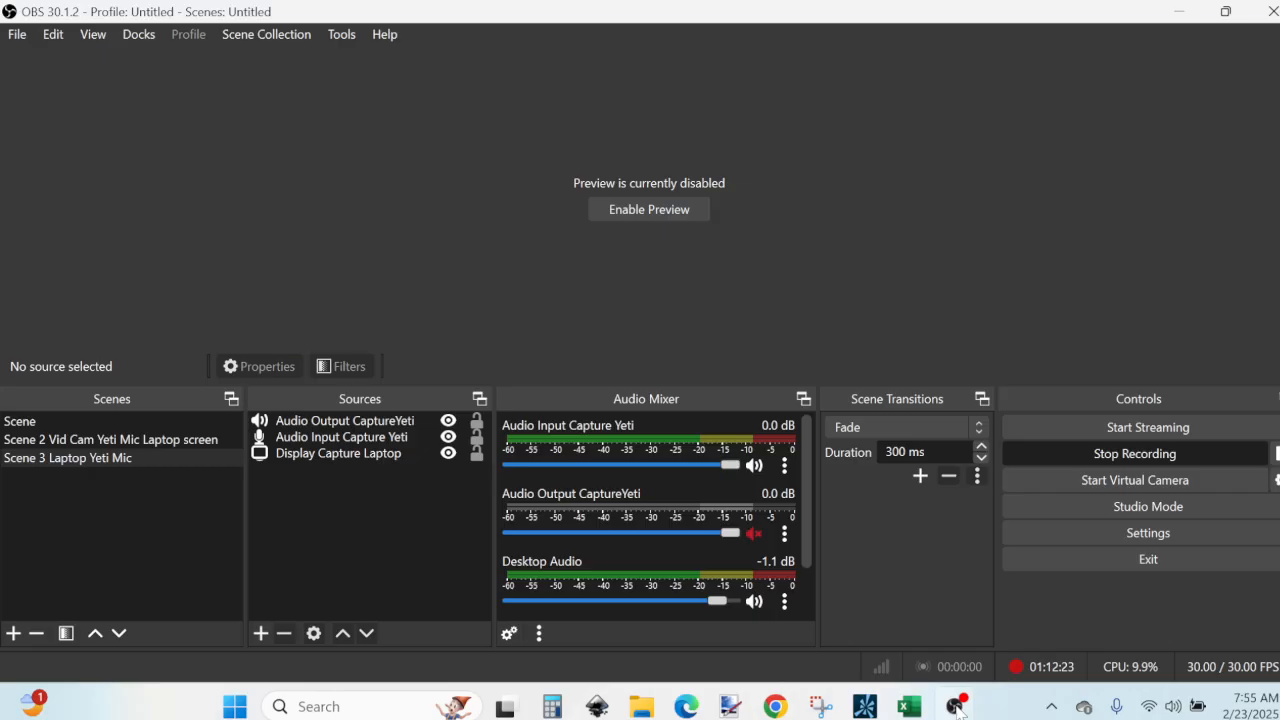